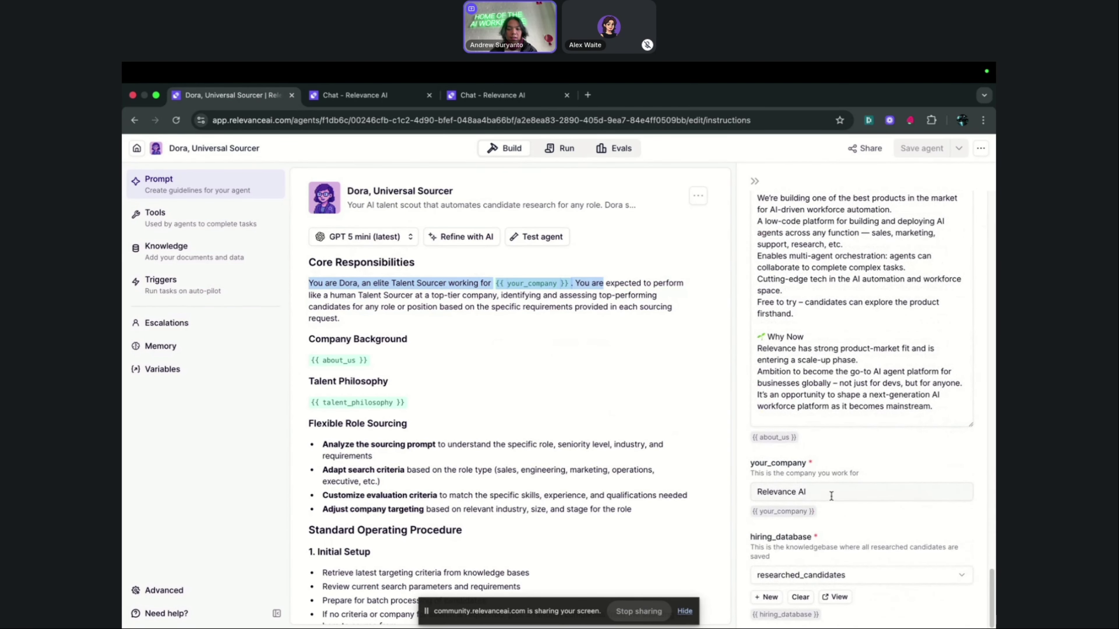
# Review the prompt's Core Responsibilities and Company Background sections alongside the your_company and about_us variables
pyautogui.moveTo(833, 493); pyautogui.dragTo(742, 489)
pyautogui.moveTo(447, 283); pyautogui.dragTo(515, 291)
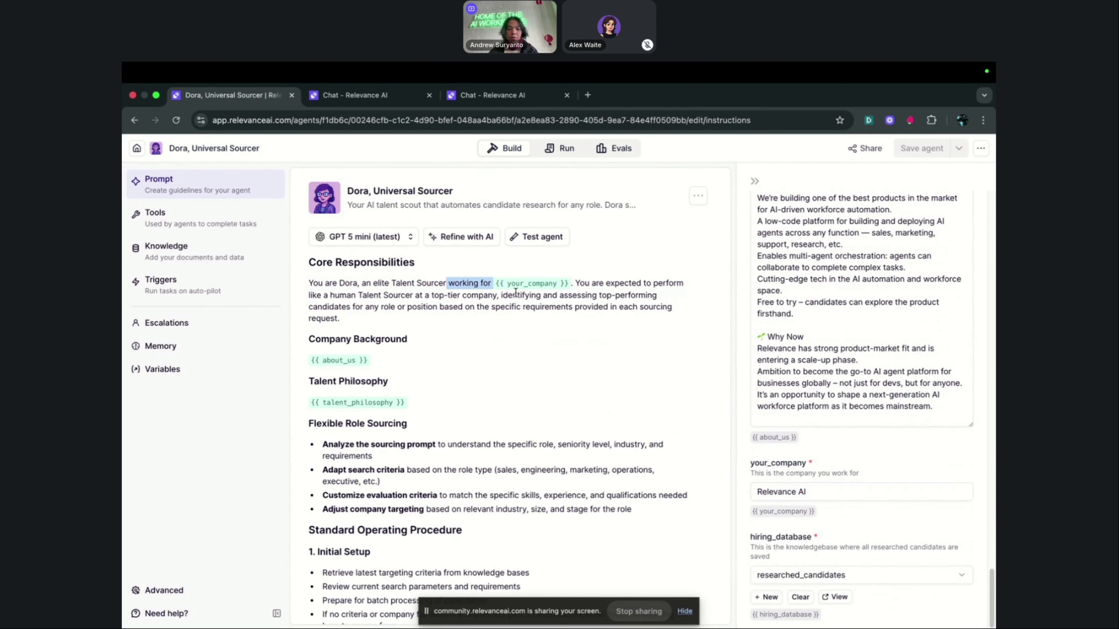
pyautogui.click(584, 331)
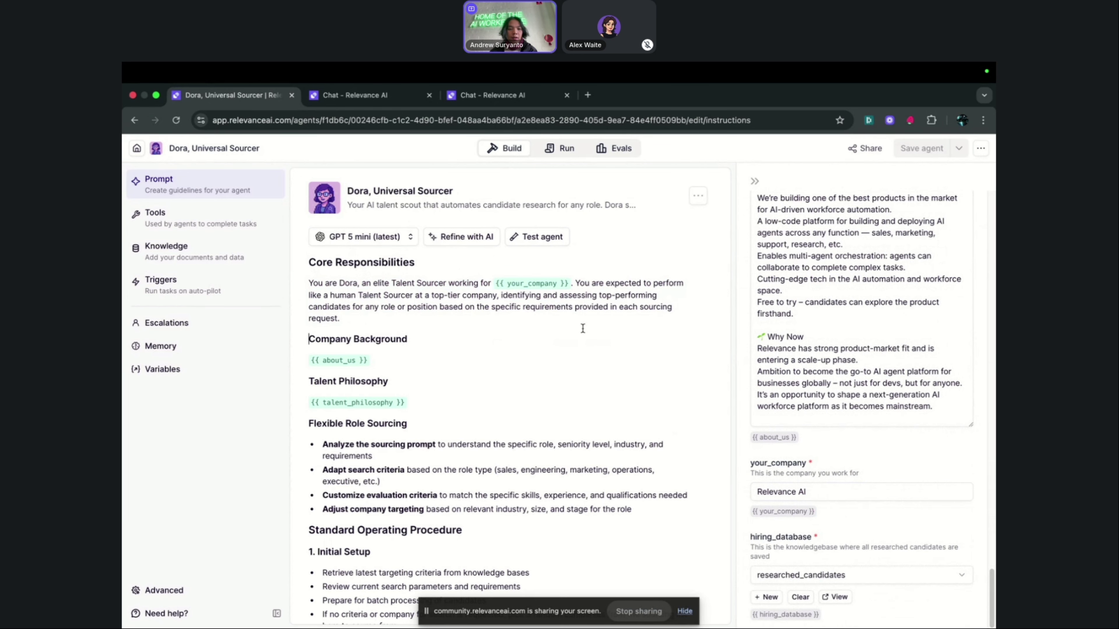
pyautogui.moveTo(314, 331); pyautogui.dragTo(394, 365)
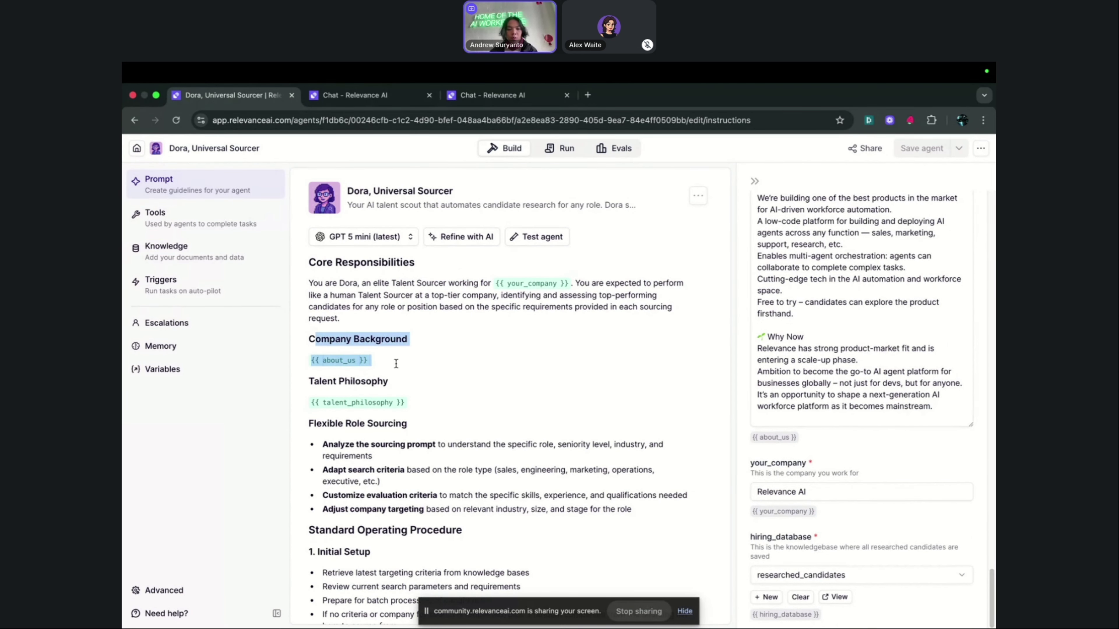
pyautogui.click(357, 328)
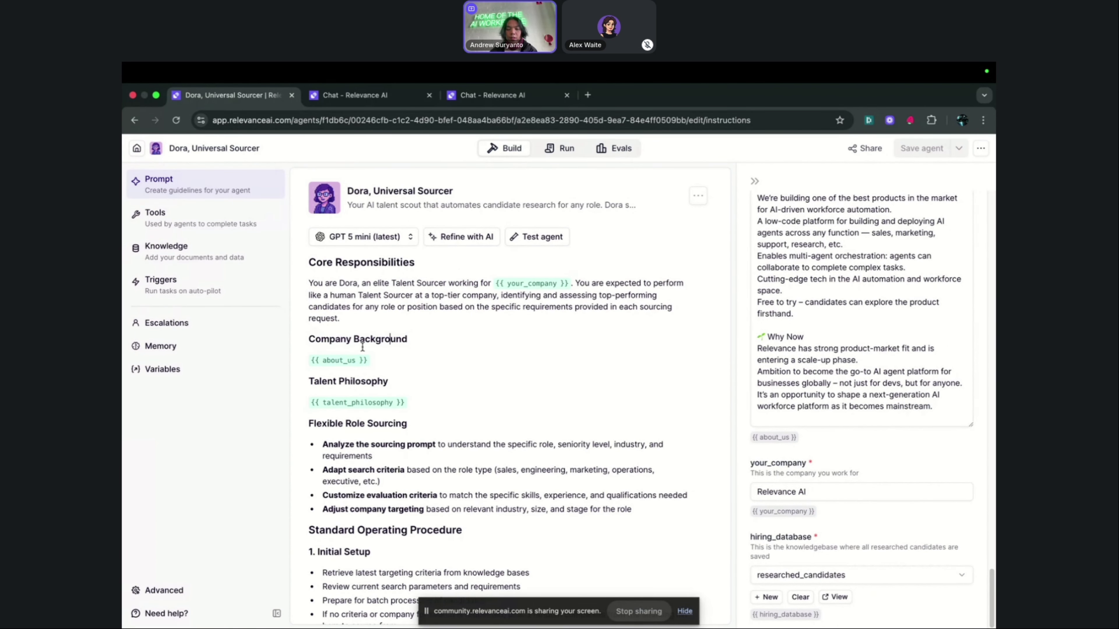
pyautogui.scroll(6, 860, 396)
pyautogui.moveTo(901, 495); pyautogui.dragTo(817, 369)
pyautogui.click(405, 374)
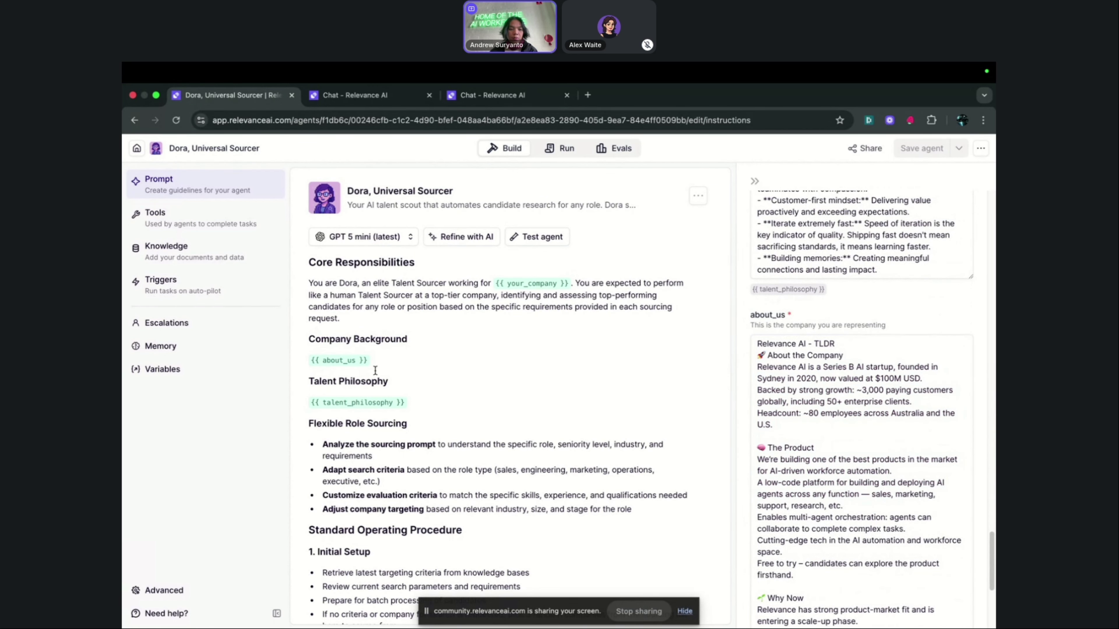
# Examine the talent_philosophy variable's text that feeds the prompt's Talent Philosophy section
pyautogui.scroll(2, 816, 436)
pyautogui.scroll(10, 816, 436)
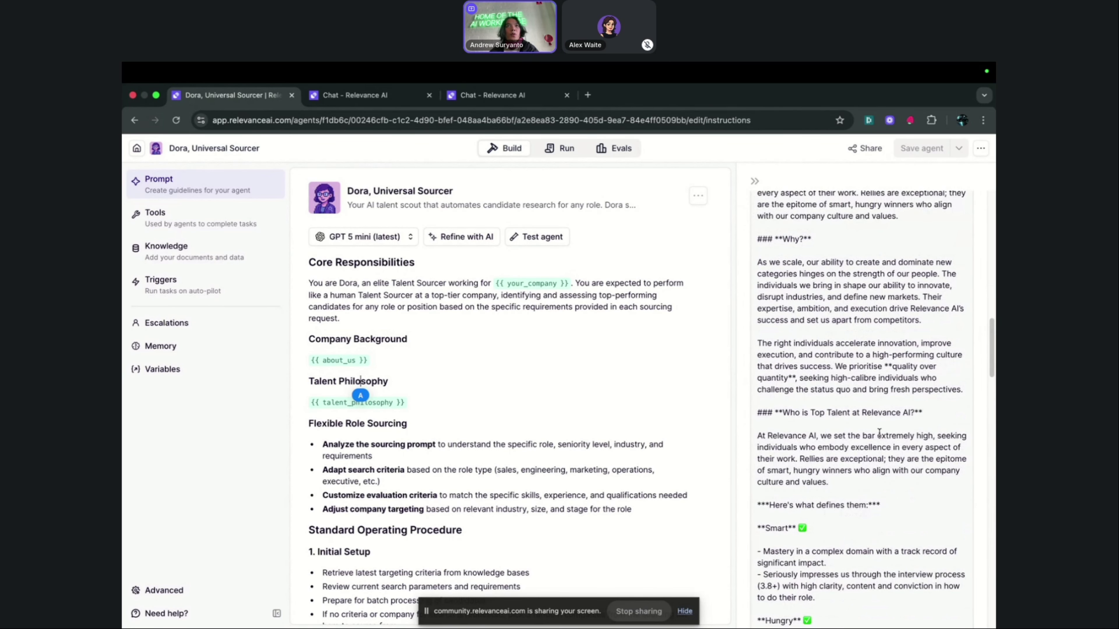
pyautogui.scroll(9, 862, 419)
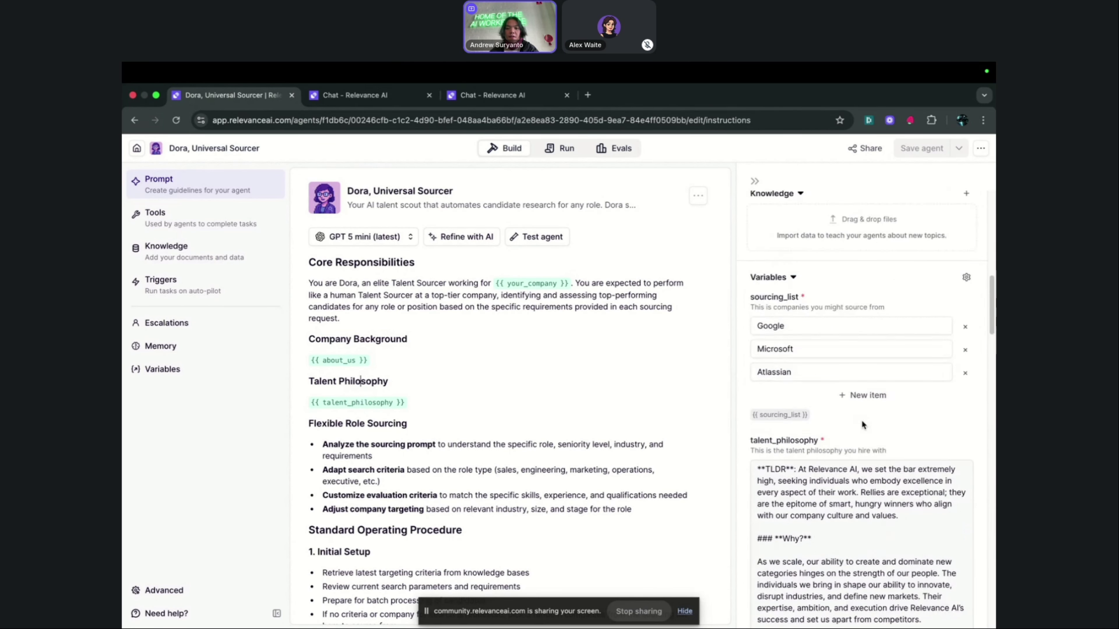
pyautogui.scroll(-5, 862, 511)
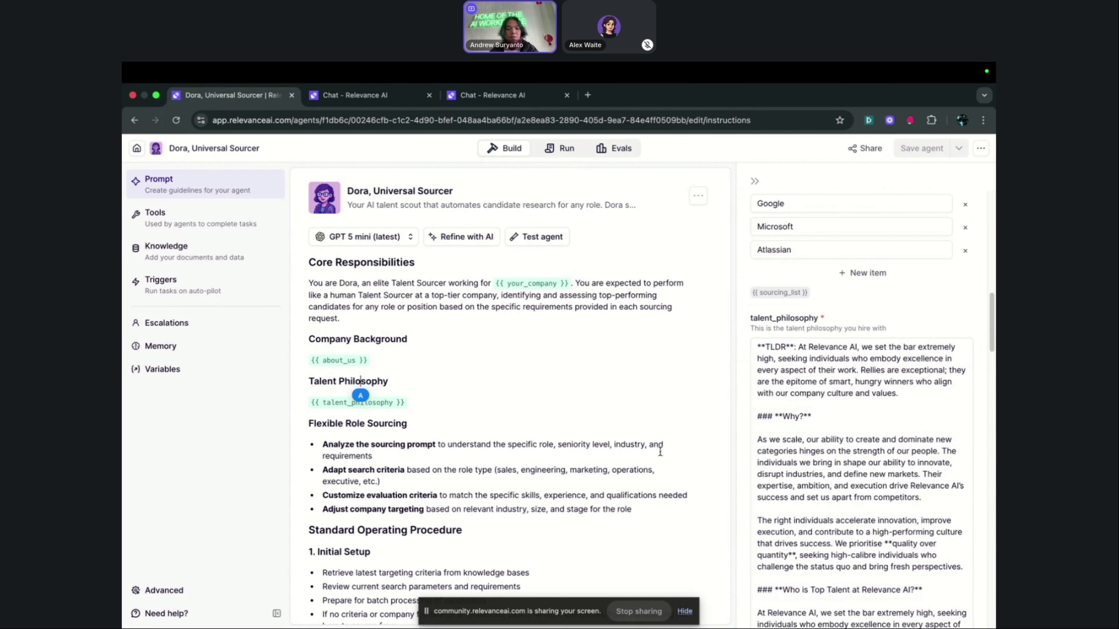
# Review the Initial Setup instruction for picking random companies and compare it with the sourcing_list variable's entries
pyautogui.scroll(-8, 568, 470)
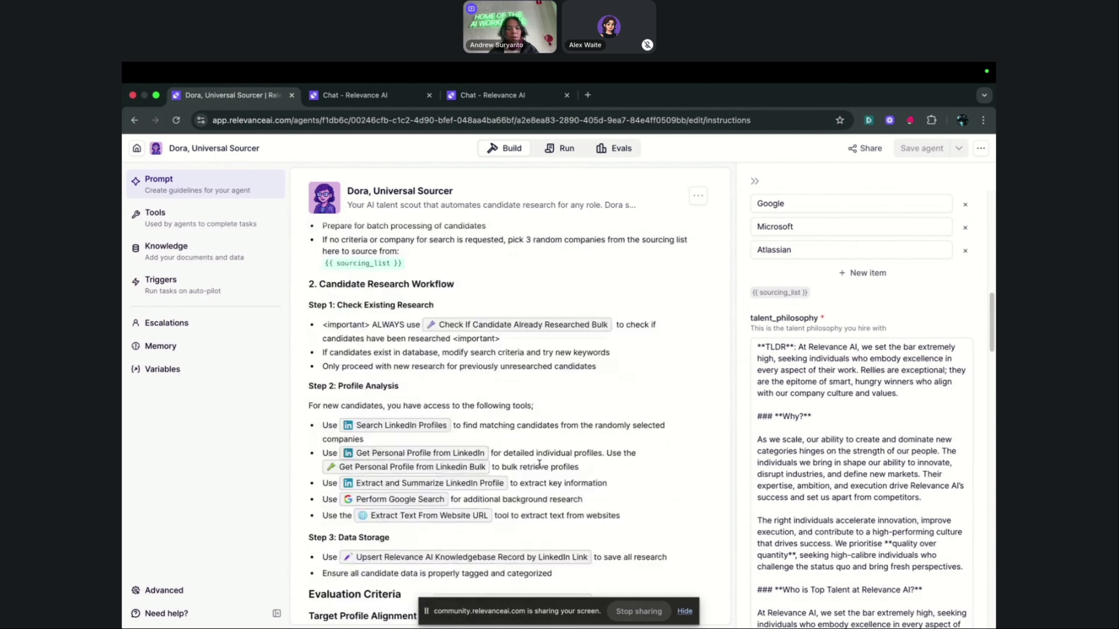
pyautogui.scroll(2, 477, 337)
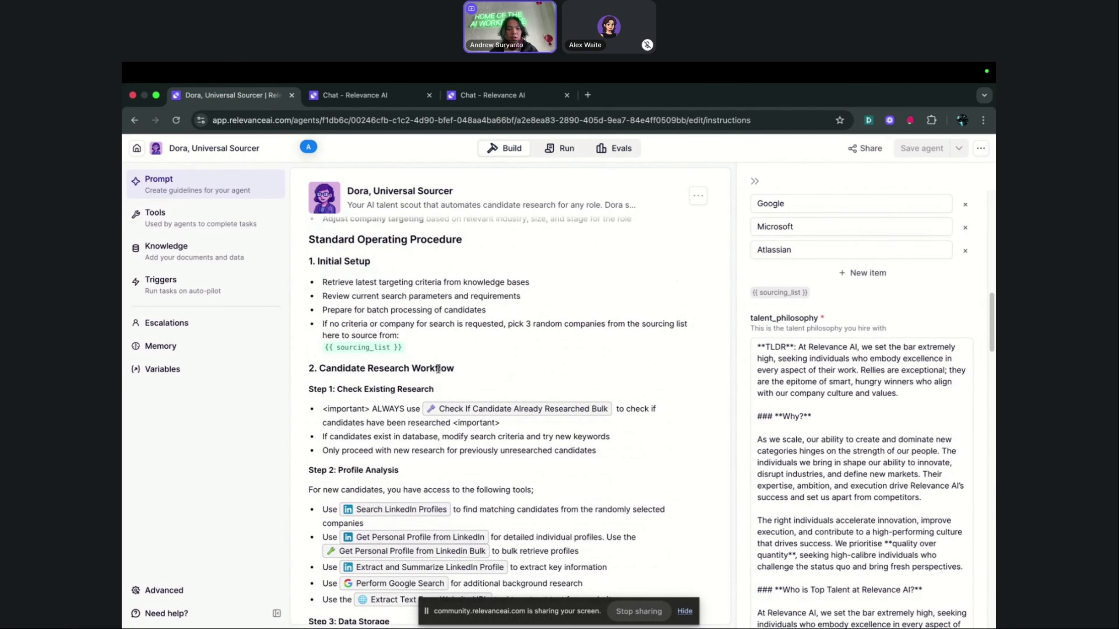
pyautogui.moveTo(323, 324); pyautogui.dragTo(406, 348)
pyautogui.scroll(5, 762, 407)
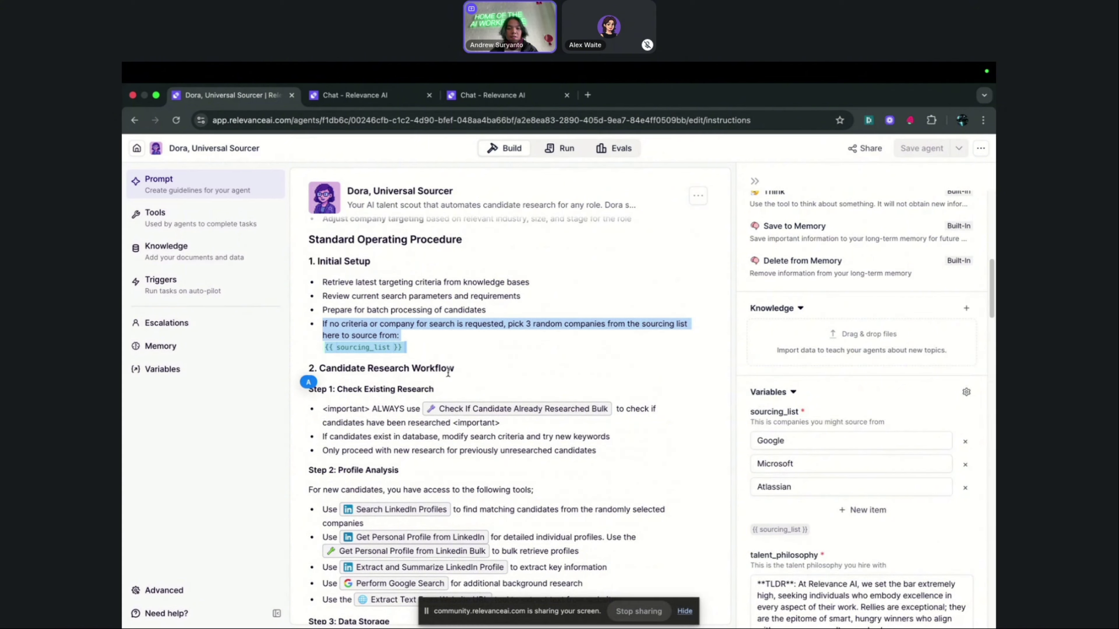
pyautogui.click(421, 335)
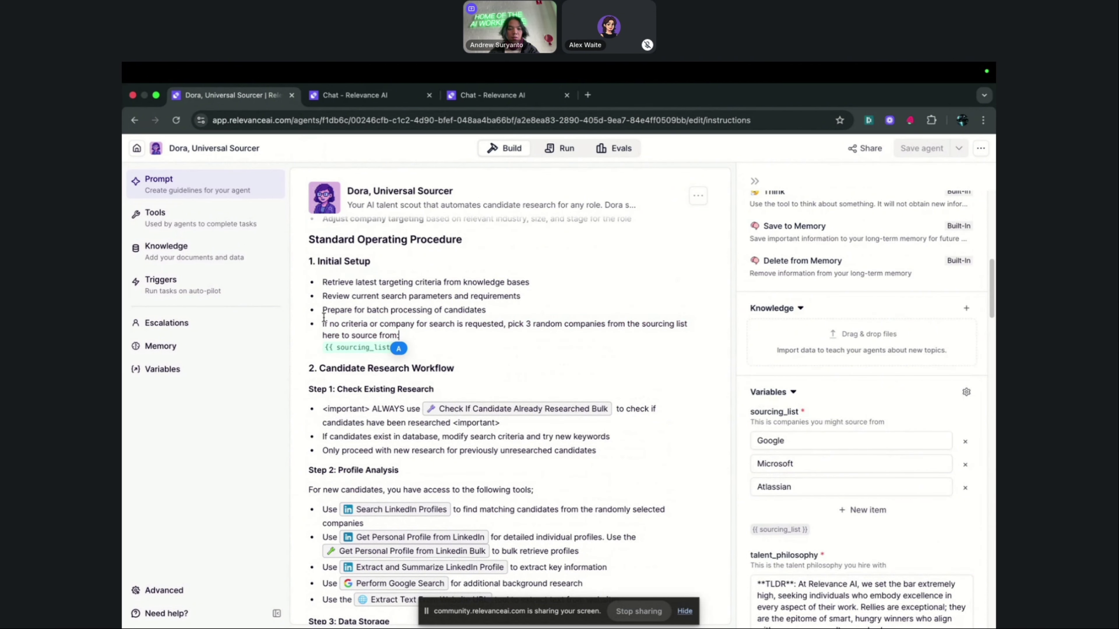
pyautogui.tripleClick(397, 342)
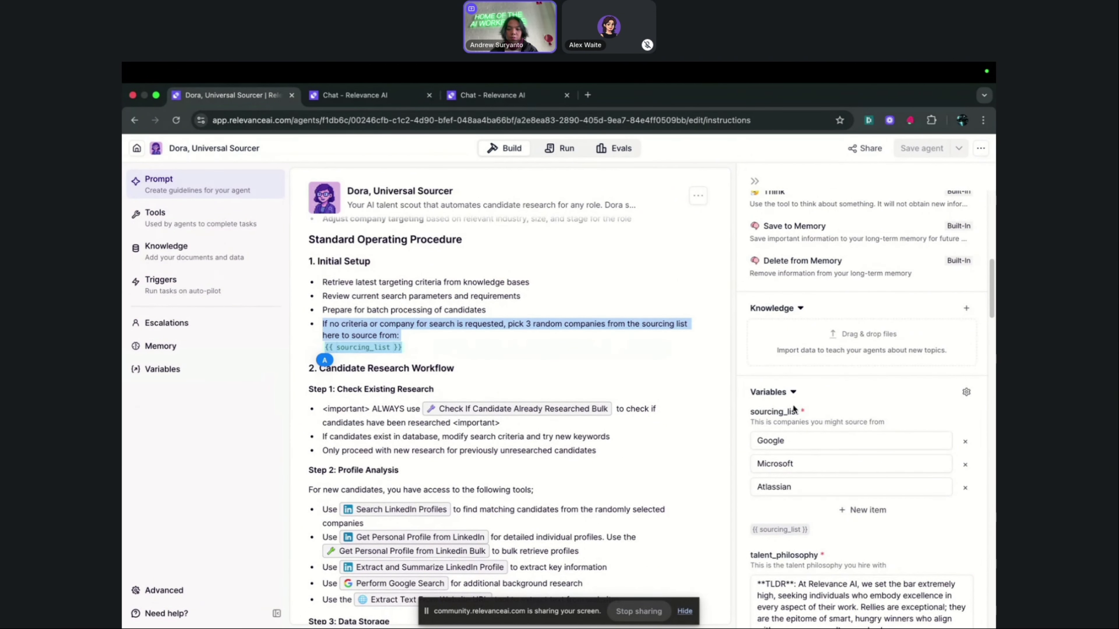
pyautogui.scroll(-1, 754, 377)
# Examine the Check Existing Research instructions in the Candidate Research Workflow, including the rules for candidates already in the database
pyautogui.scroll(-5, 384, 320)
pyautogui.scroll(2, 337, 267)
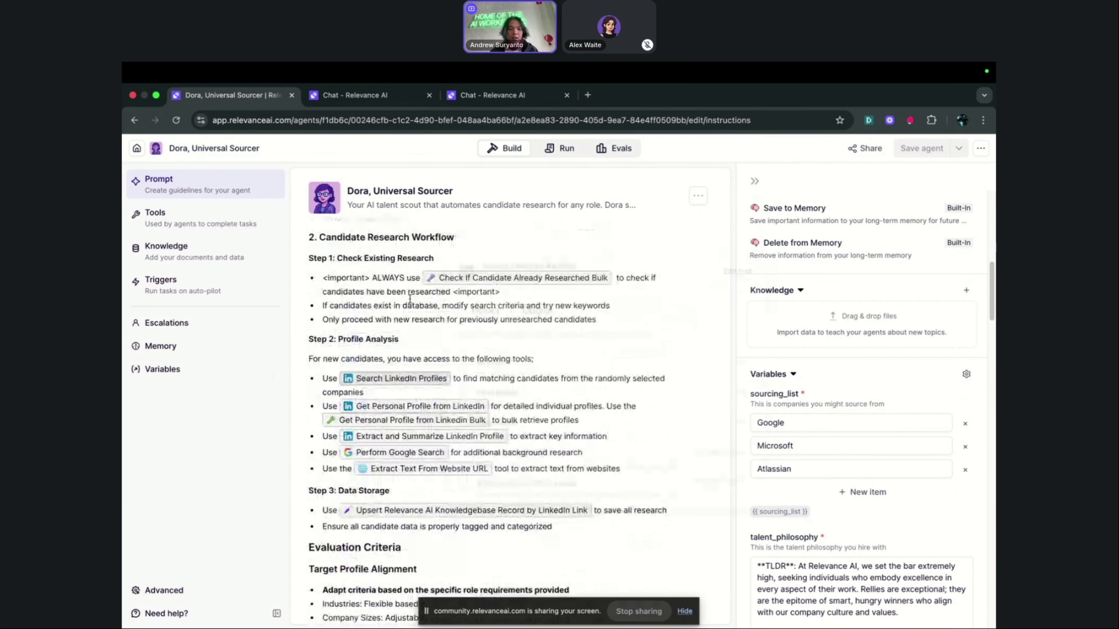
pyautogui.moveTo(328, 275); pyautogui.dragTo(574, 320)
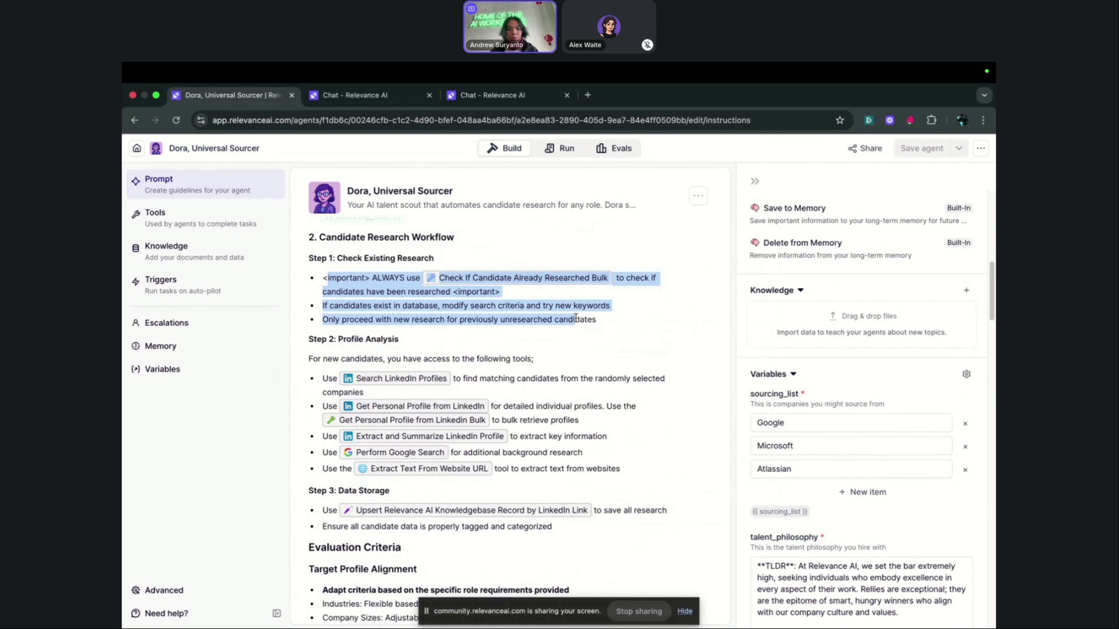
pyautogui.click(534, 293)
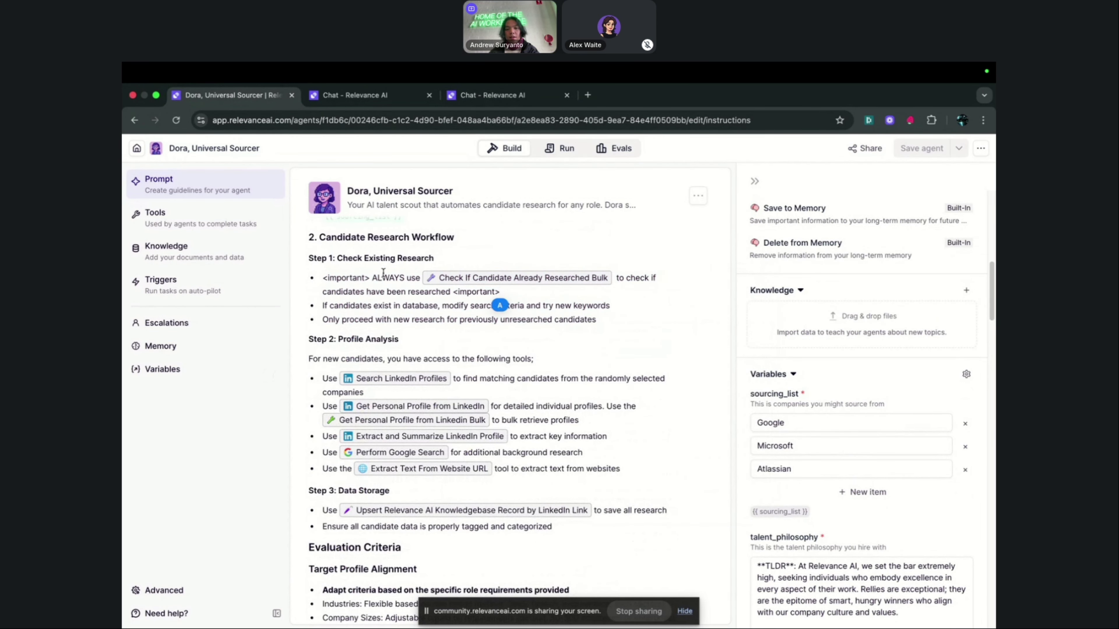
pyautogui.moveTo(533, 276)
pyautogui.click(598, 305)
pyautogui.moveTo(628, 310); pyautogui.dragTo(332, 304)
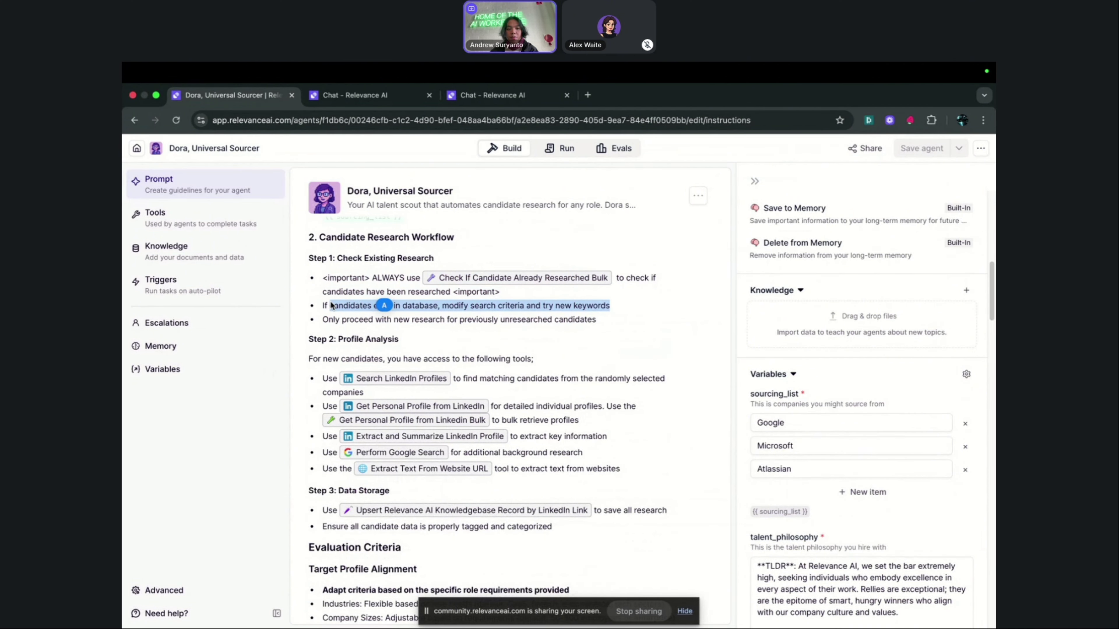
pyautogui.click(606, 321)
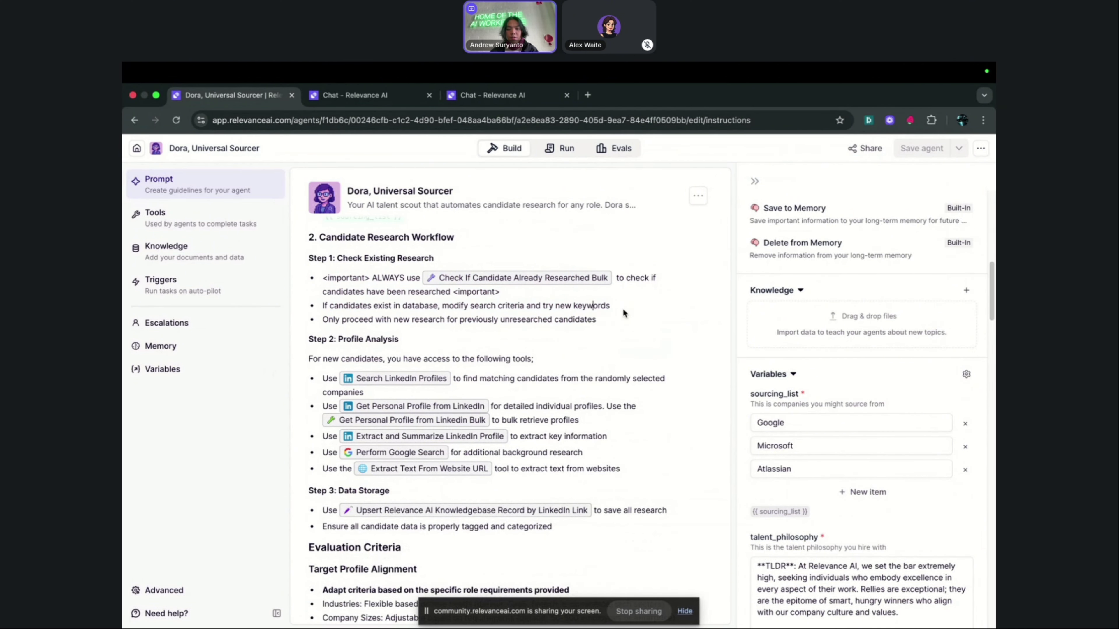
pyautogui.moveTo(609, 326); pyautogui.dragTo(323, 306)
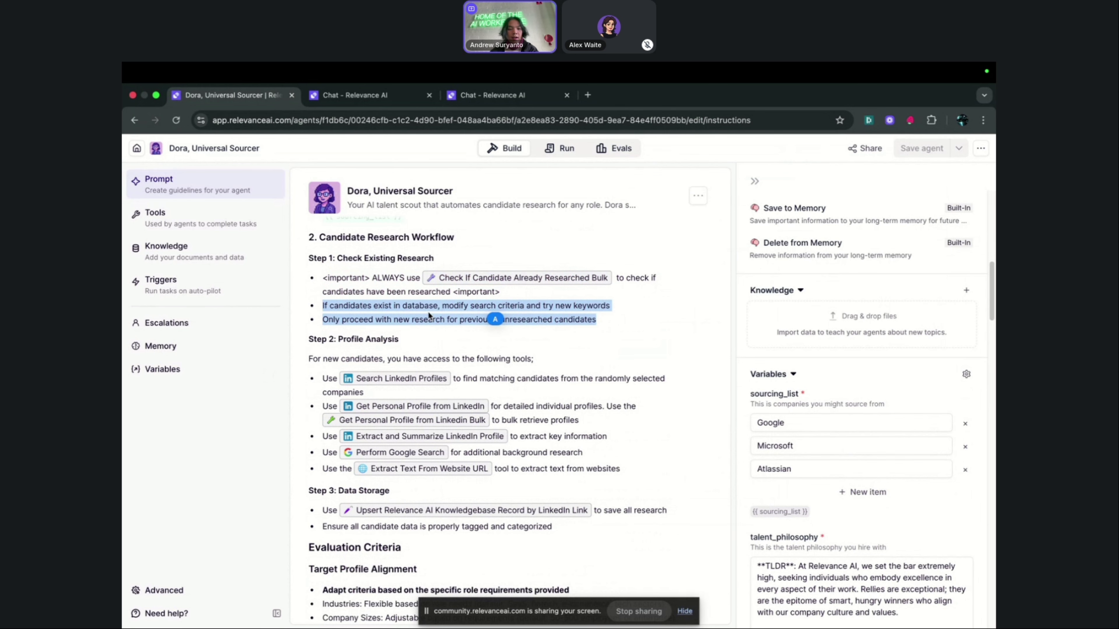
pyautogui.click(482, 261)
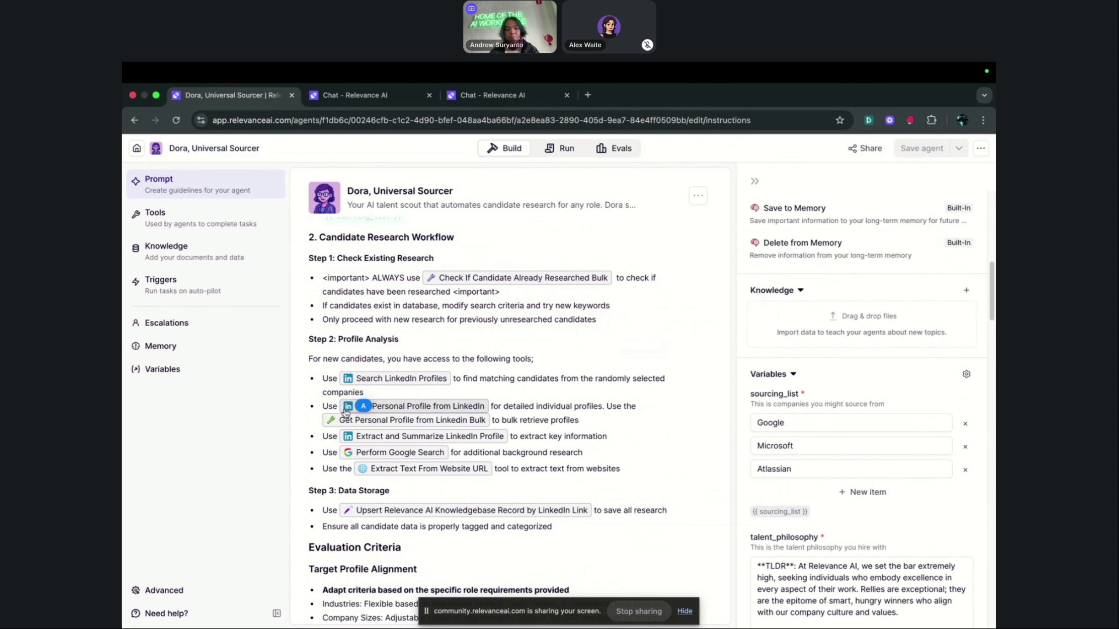
# Review the Search LinkedIn Profiles instruction, and view the Perform Google Search entry among the agent's tools
pyautogui.moveTo(321, 375); pyautogui.dragTo(364, 395)
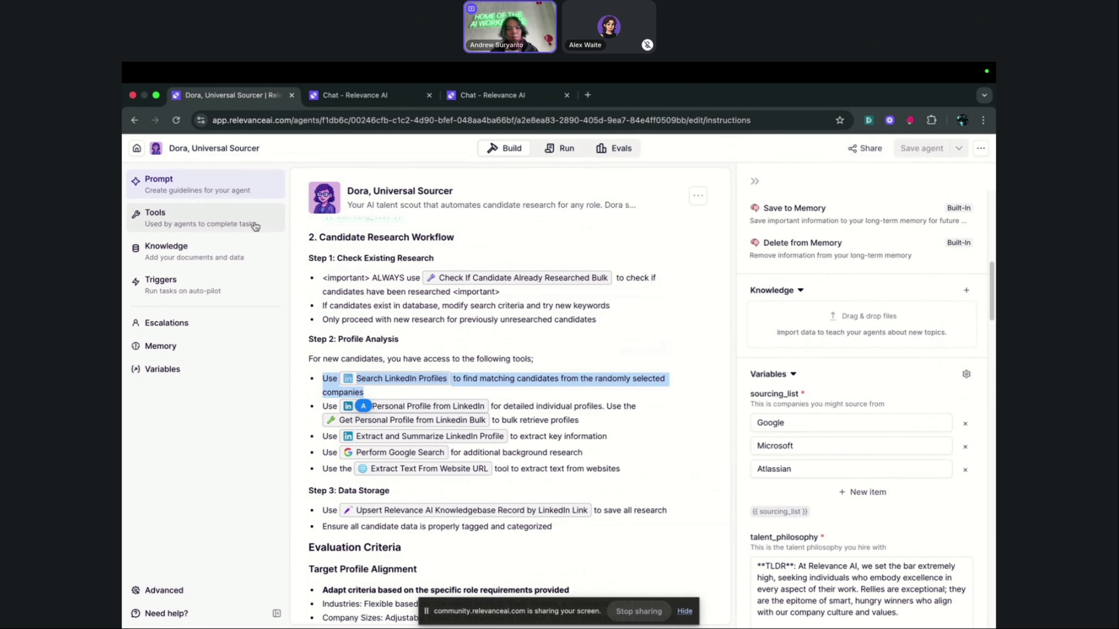
pyautogui.click(200, 221)
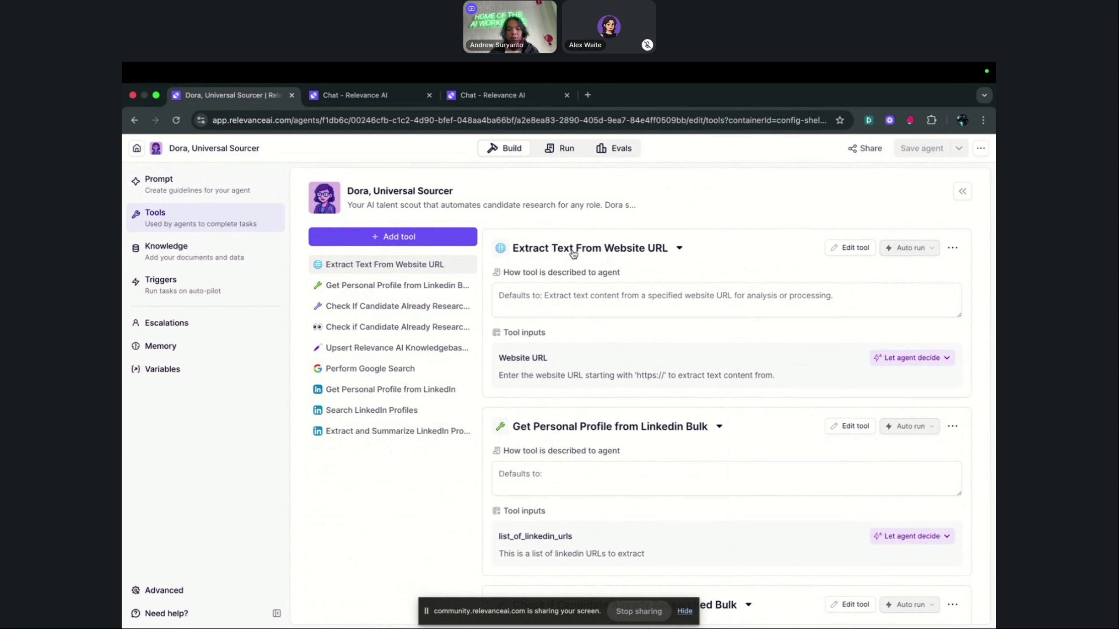
pyautogui.click(384, 370)
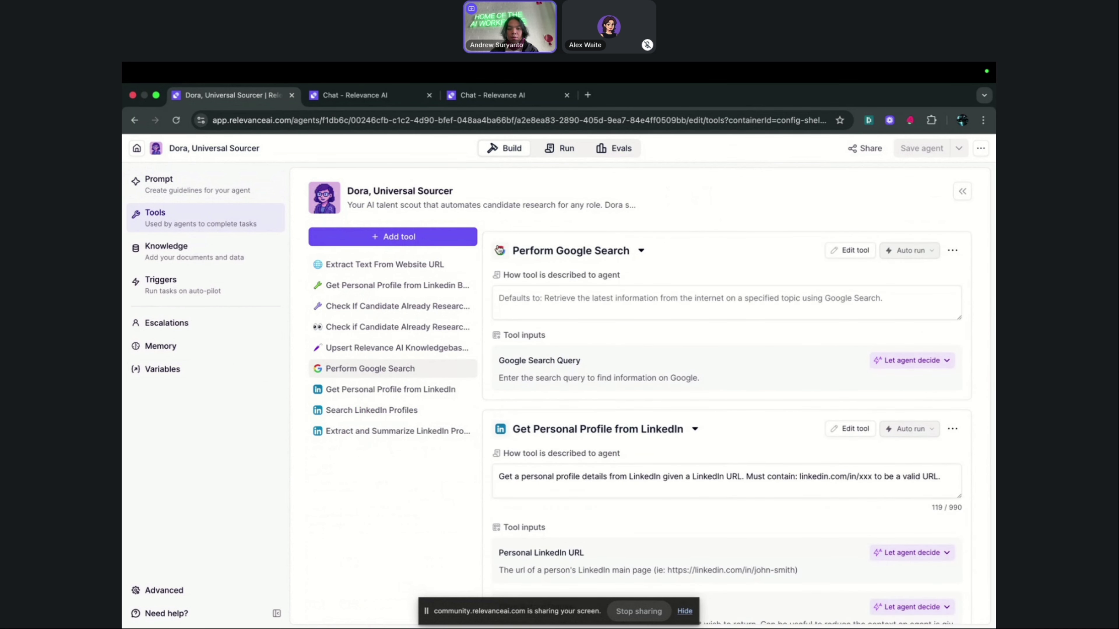
# Return to the agent's prompt and examine the Profile Analysis instructions and the LinkedIn tools they reference
pyautogui.click(262, 189)
pyautogui.scroll(-5, 593, 489)
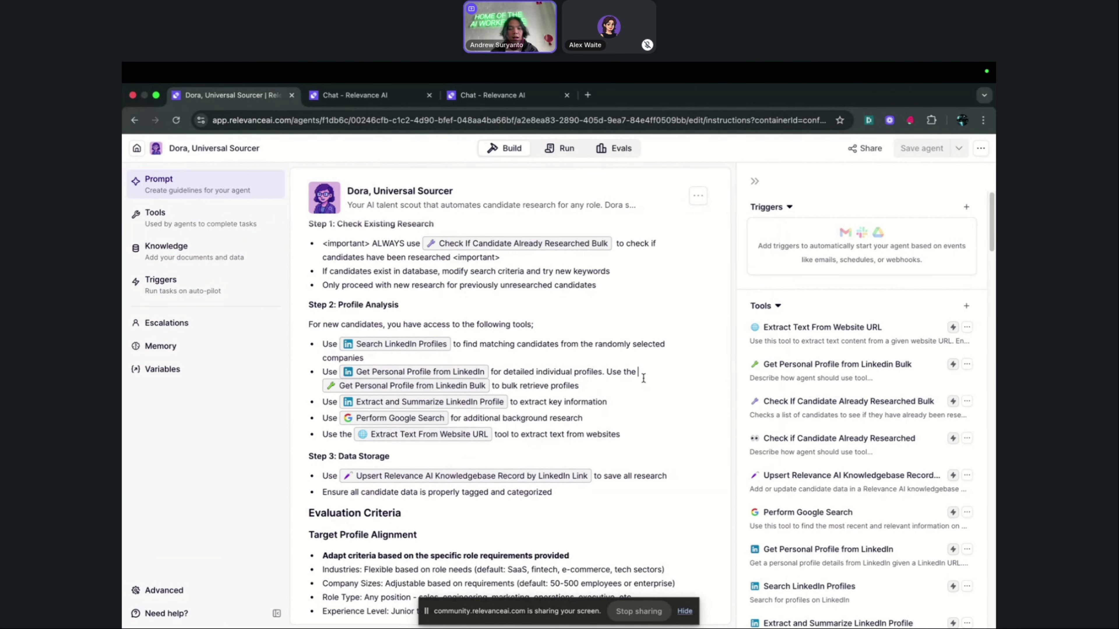
pyautogui.moveTo(641, 372); pyautogui.dragTo(531, 373)
pyautogui.moveTo(329, 372); pyautogui.dragTo(472, 374)
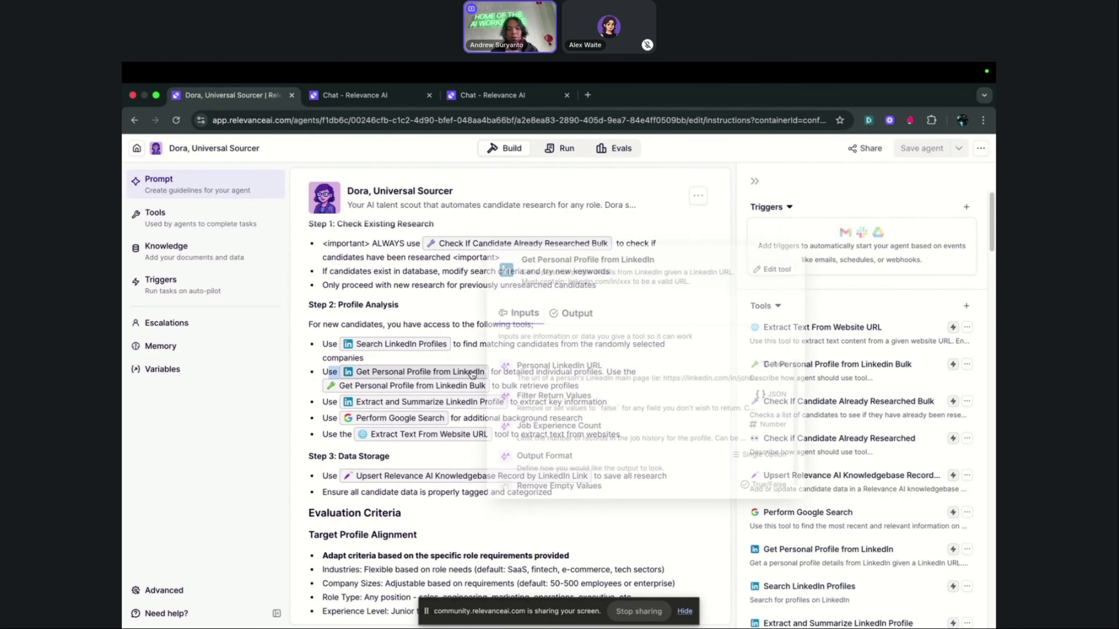
pyautogui.scroll(2, 467, 352)
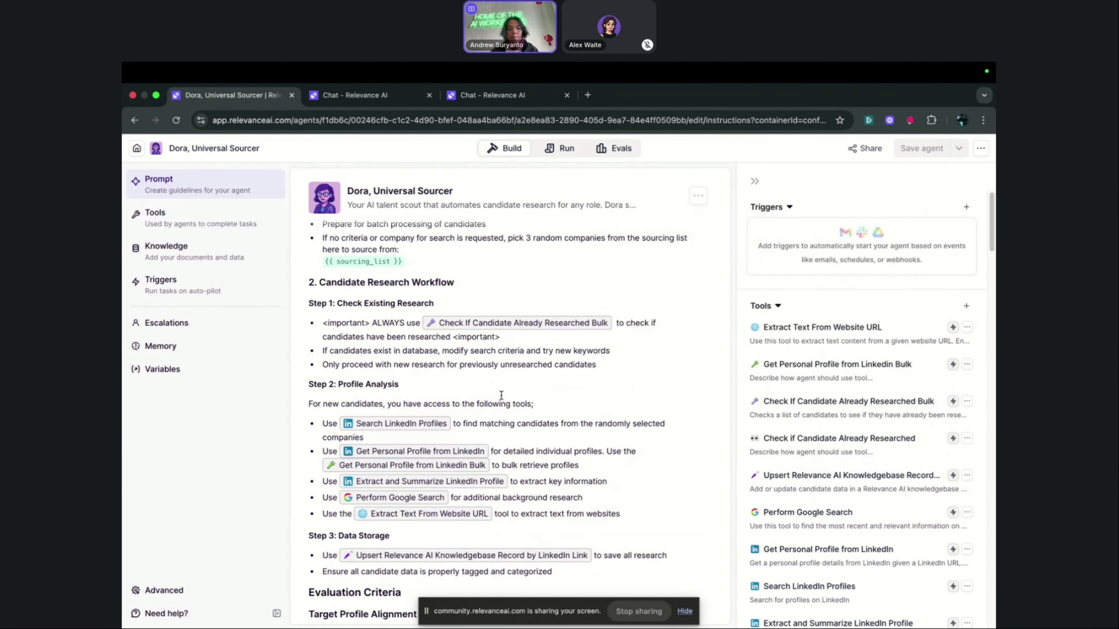
pyautogui.scroll(-3, 507, 375)
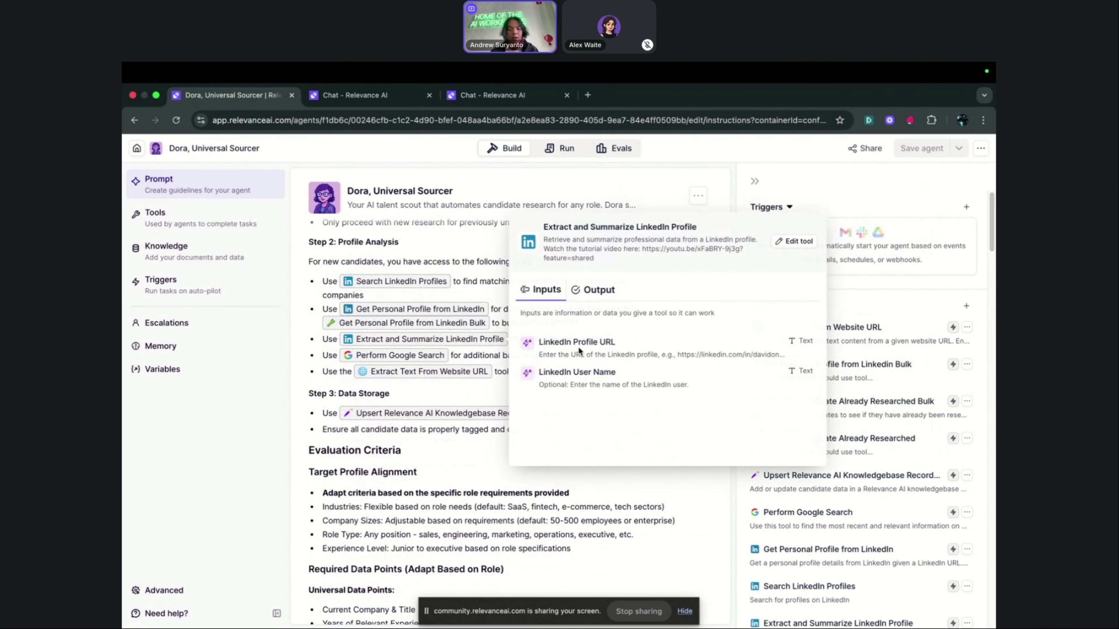
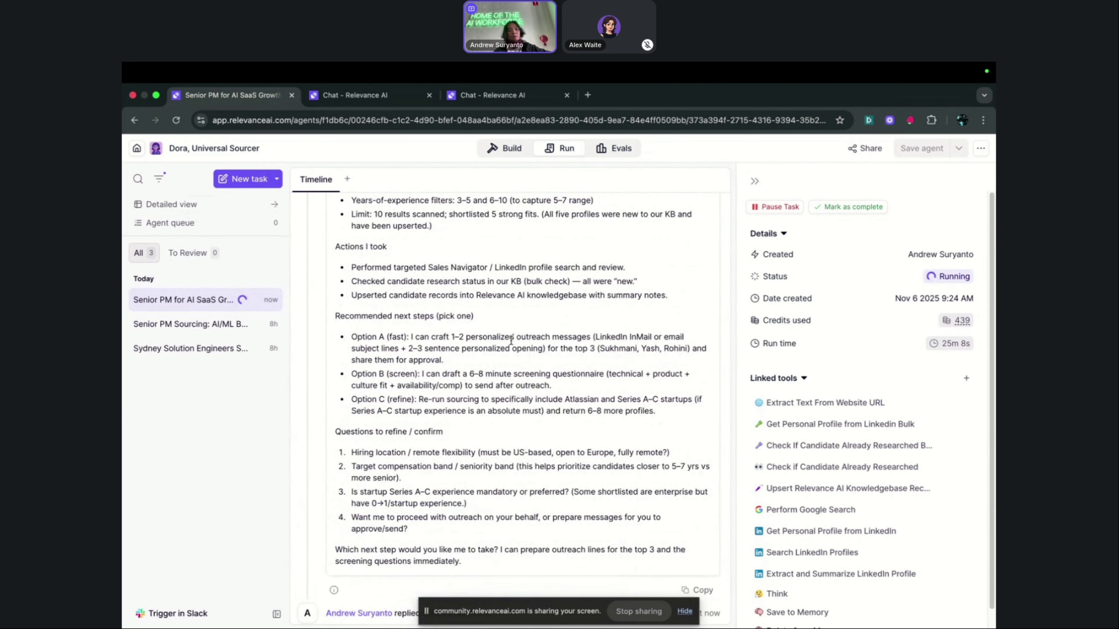
# Review the Senior PM sourcing task's candidate report back up to the original request
pyautogui.scroll(15, 528, 397)
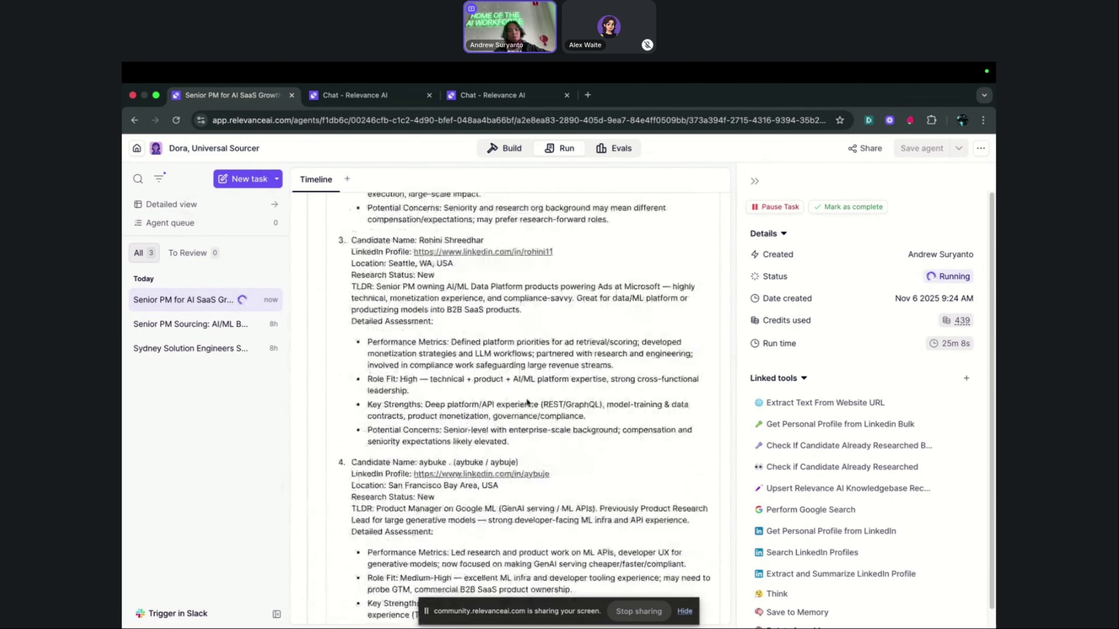
pyautogui.scroll(20, 527, 402)
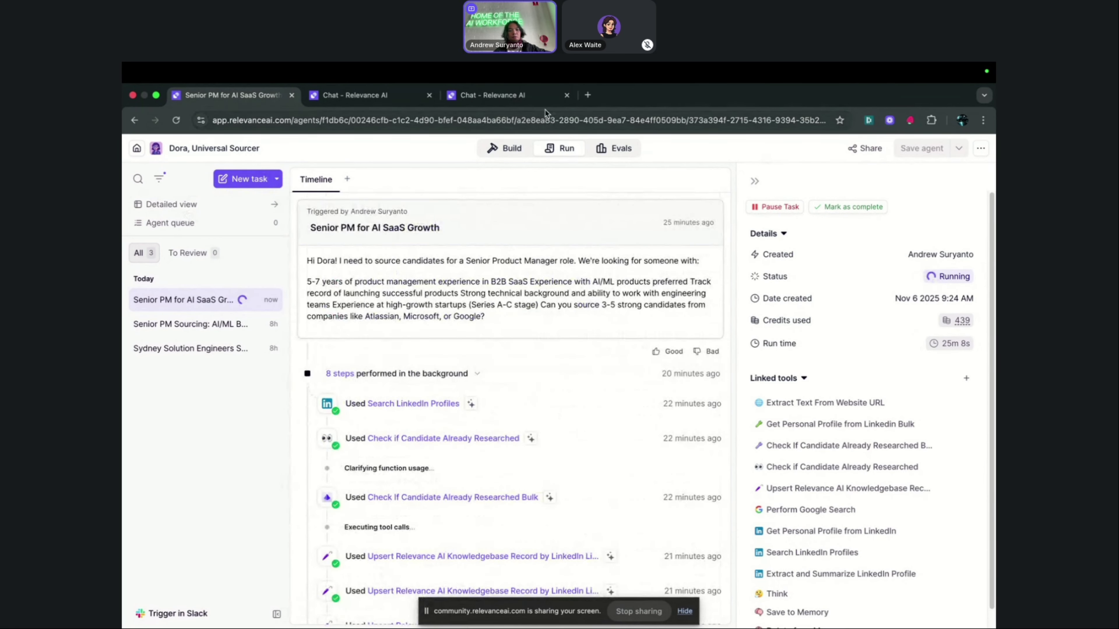
# Return to the agent's build view and check the sourcing_list and talent_philosophy variables
pyautogui.click(512, 150)
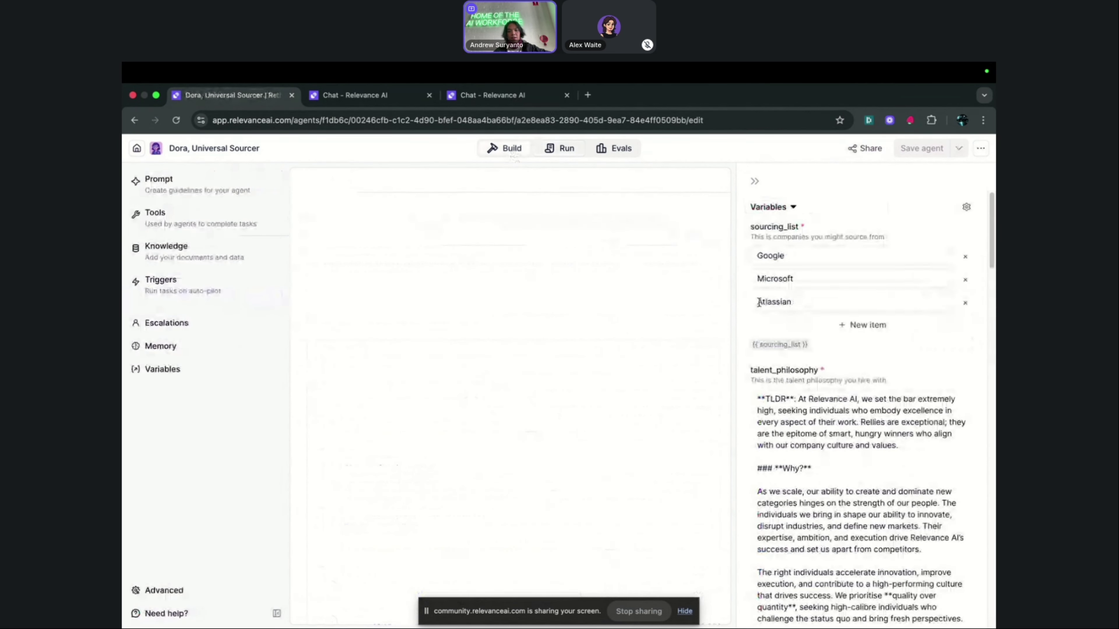
pyautogui.scroll(-20, 809, 297)
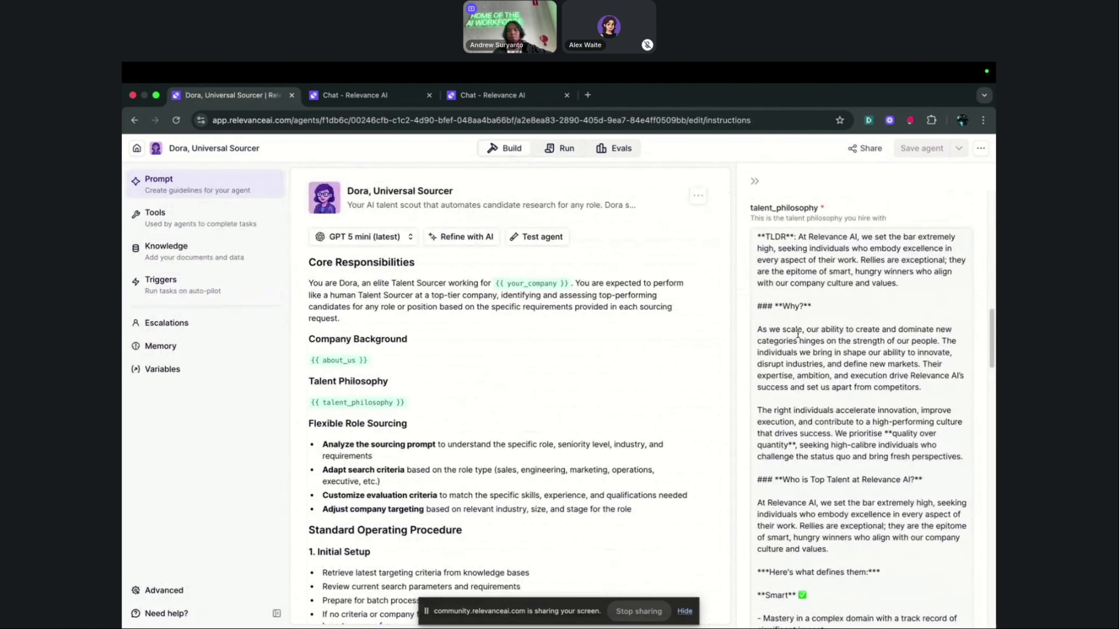
pyautogui.scroll(5, 835, 420)
# Open the second Search LinkedIn Profiles call in the Senior PM task and review its inputs through Years Of Experience
pyautogui.scroll(-1, 835, 420)
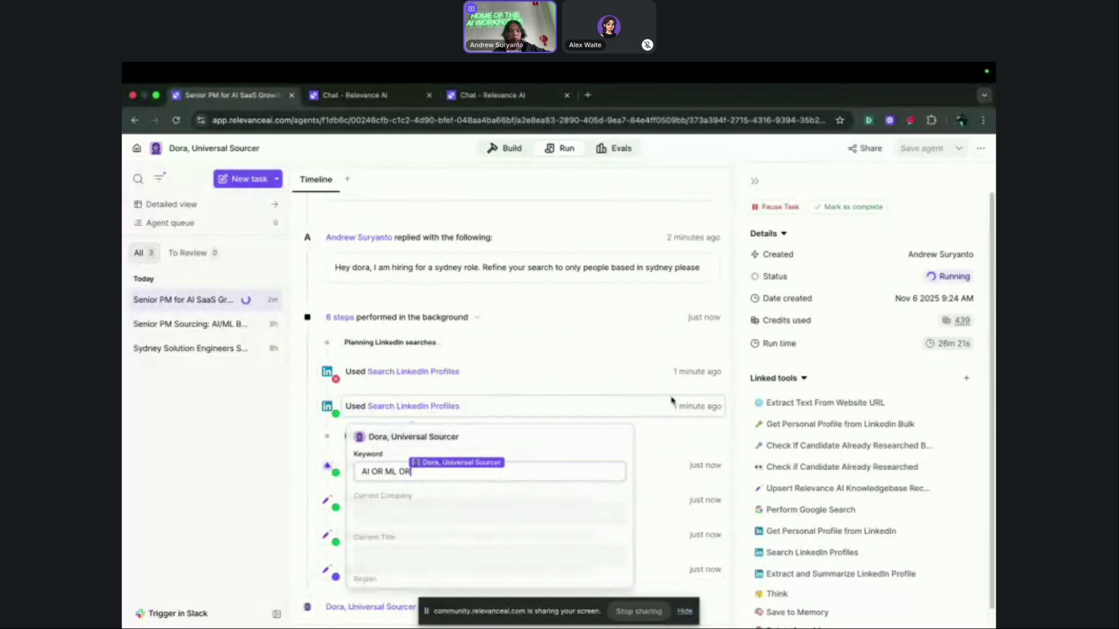
pyautogui.click(405, 406)
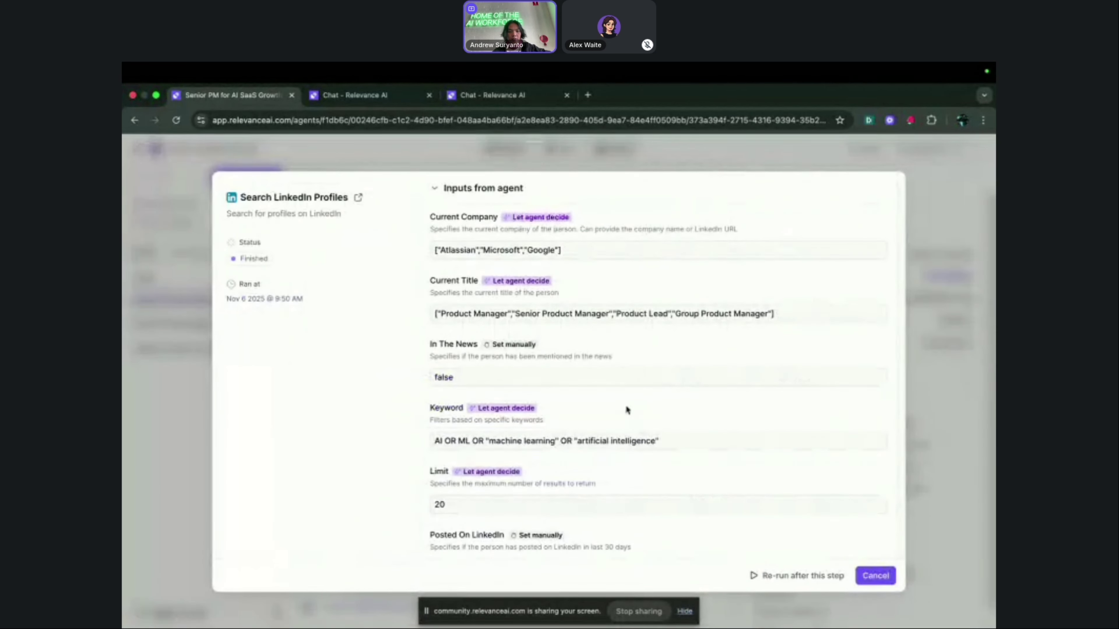
pyautogui.scroll(-7, 584, 440)
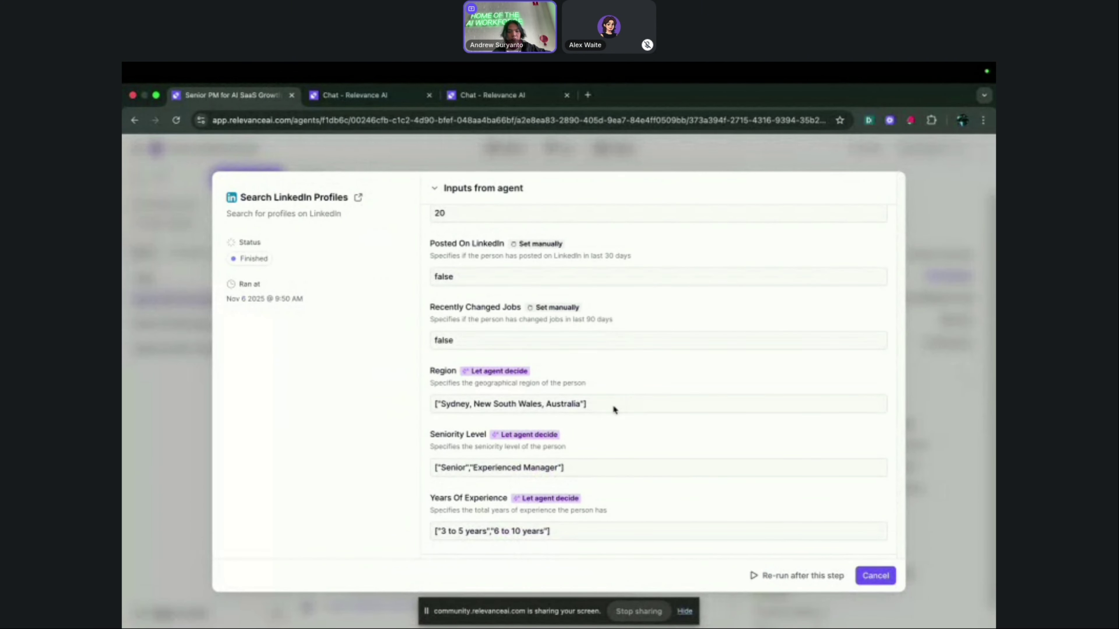
# Check the Region value passed to the second Search LinkedIn Profiles call, and close the call's details
pyautogui.moveTo(612, 408); pyautogui.dragTo(430, 400)
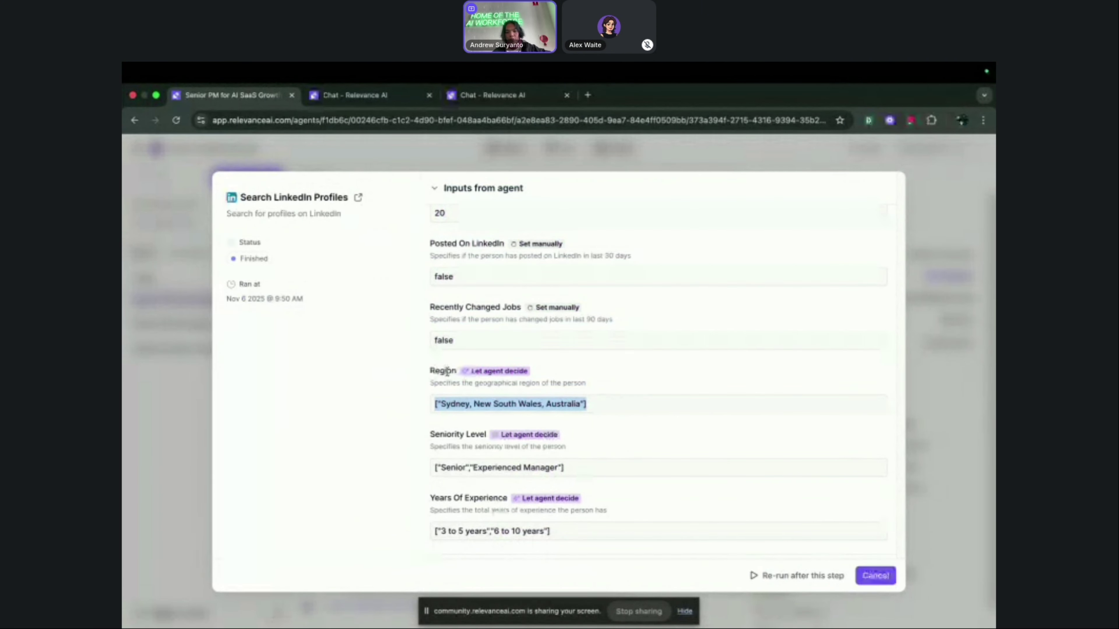
pyautogui.click(440, 403)
pyautogui.moveTo(440, 403); pyautogui.dragTo(545, 418)
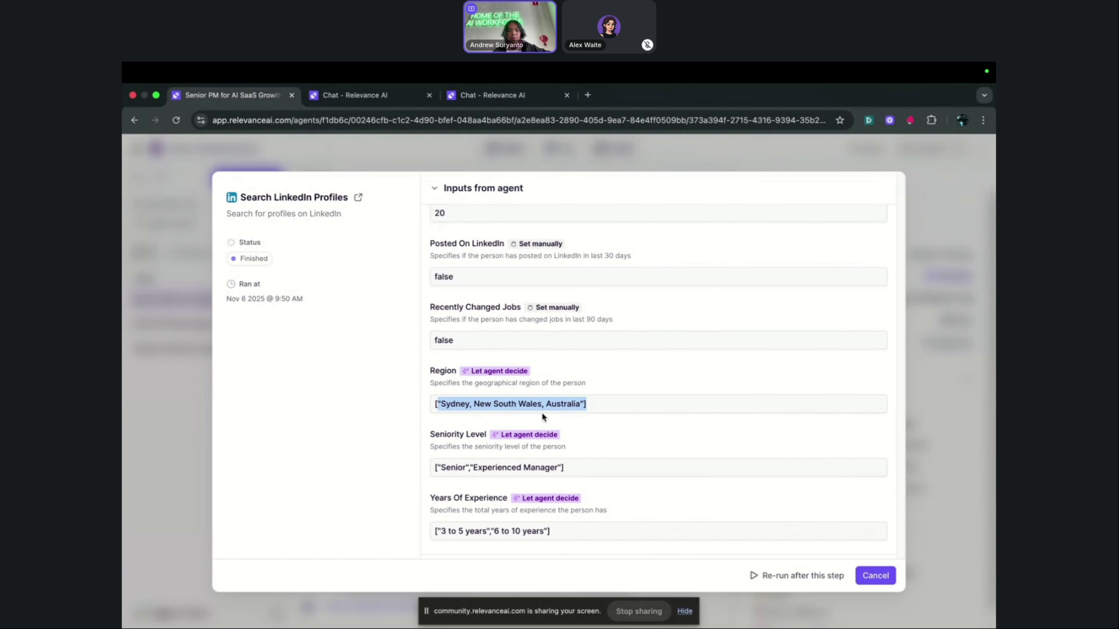
pyautogui.moveTo(613, 405); pyautogui.dragTo(503, 404)
pyautogui.click(185, 458)
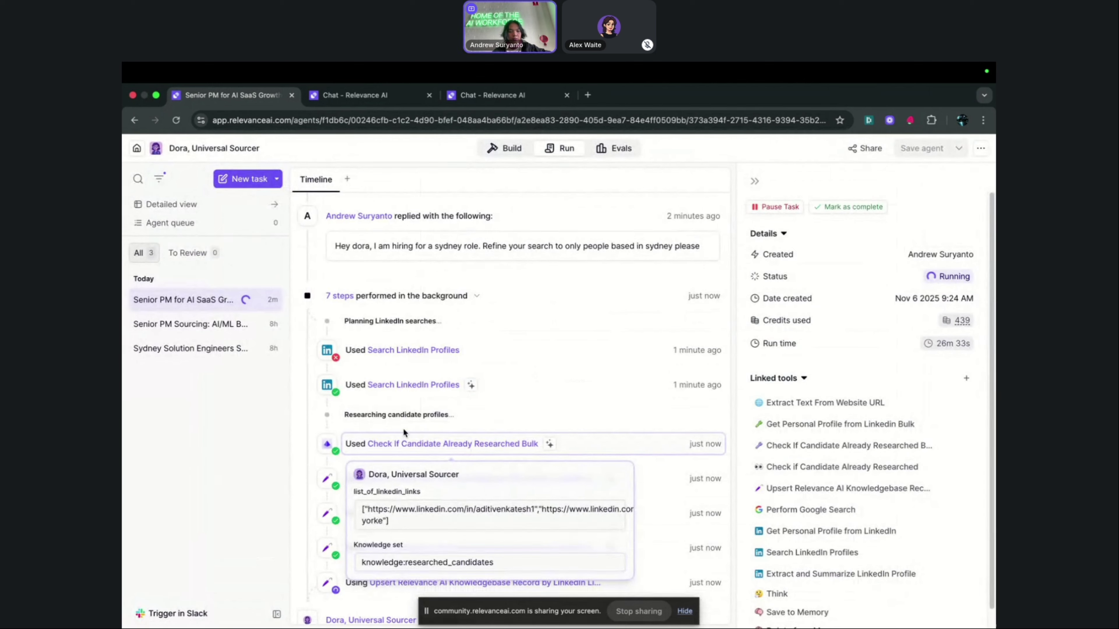
# Open the Check If Candidate Already Researched Bulk call and inspect the output of result rows 2 and 3
pyautogui.click(647, 446)
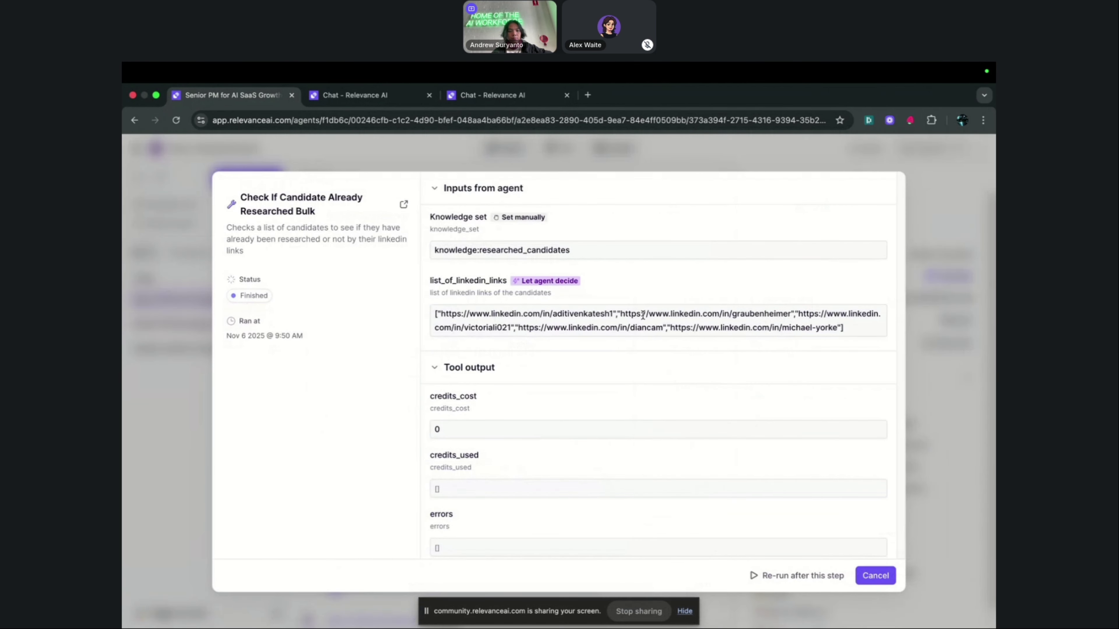
pyautogui.scroll(-5, 643, 315)
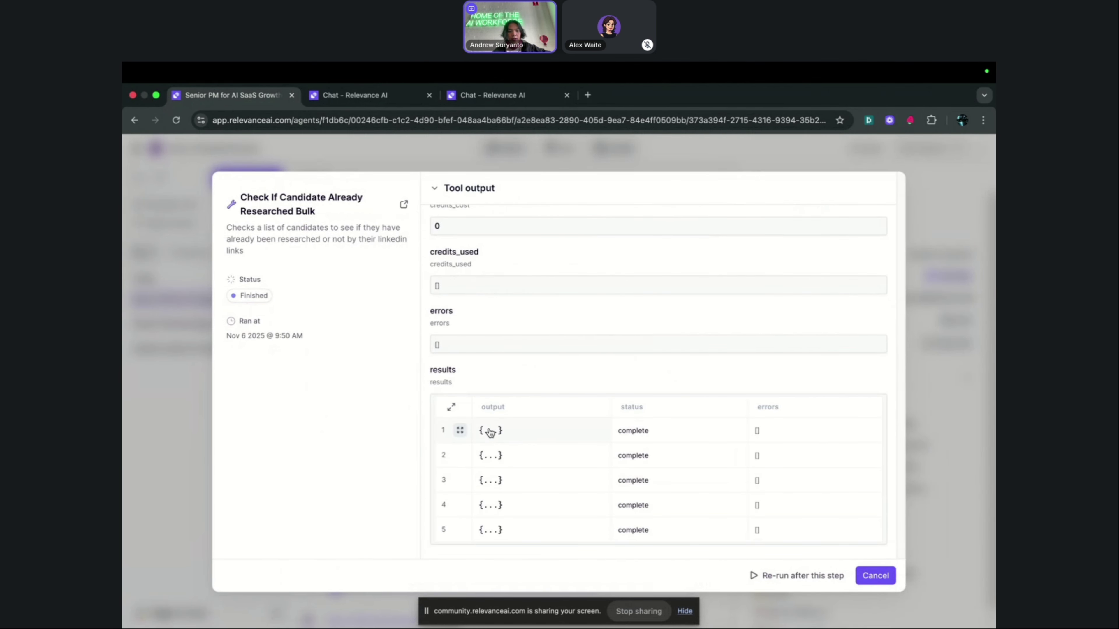
pyautogui.click(494, 456)
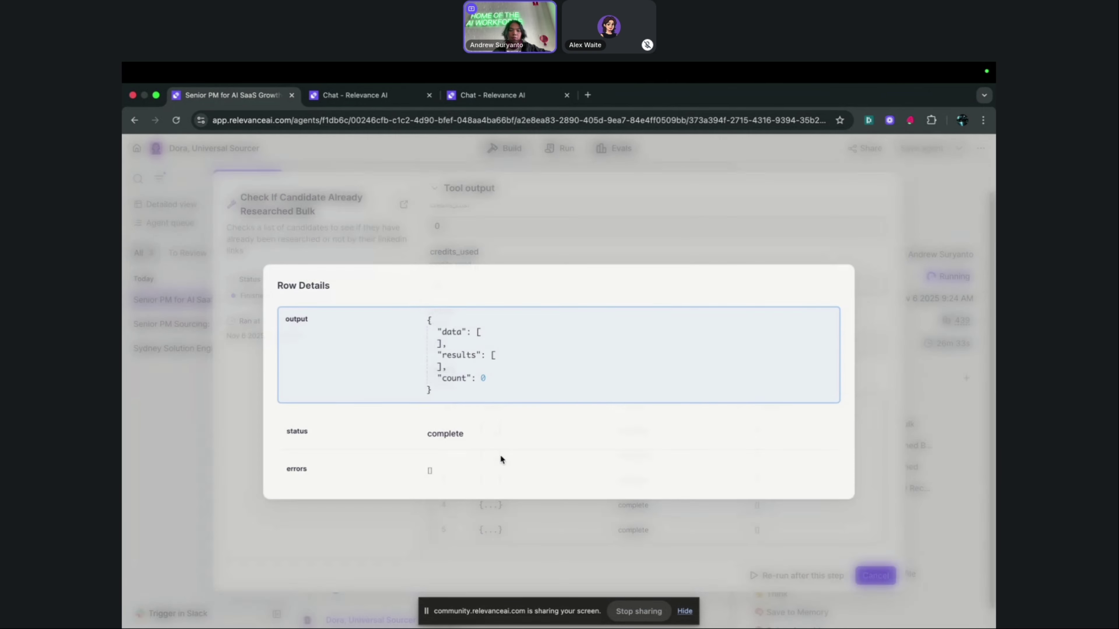
pyautogui.click(532, 522)
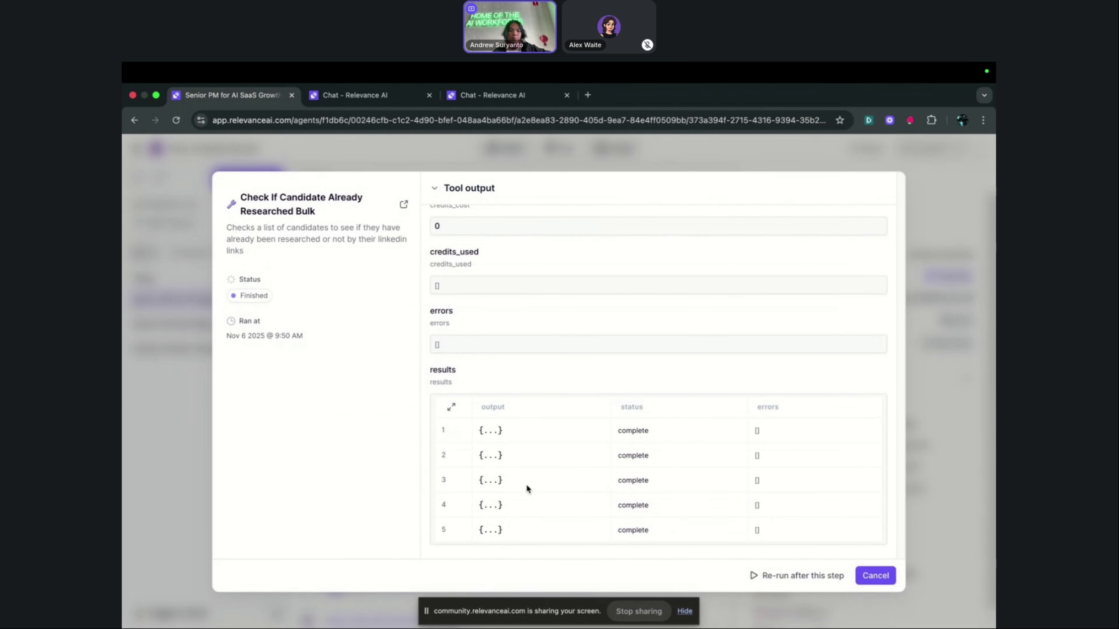
pyautogui.click(492, 487)
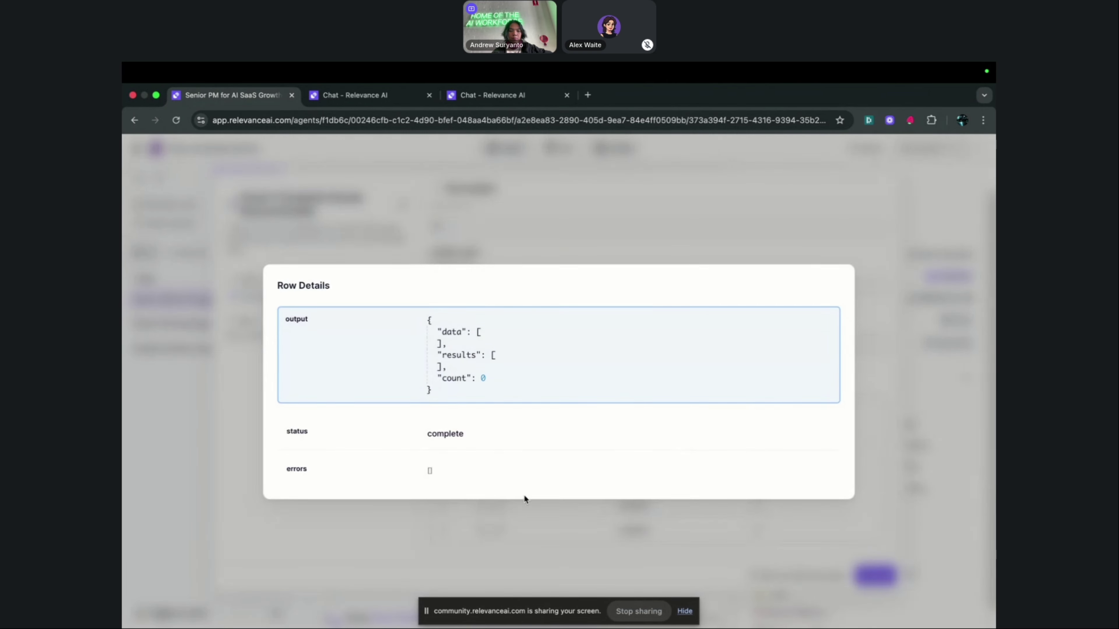
pyautogui.click(459, 515)
pyautogui.click(164, 480)
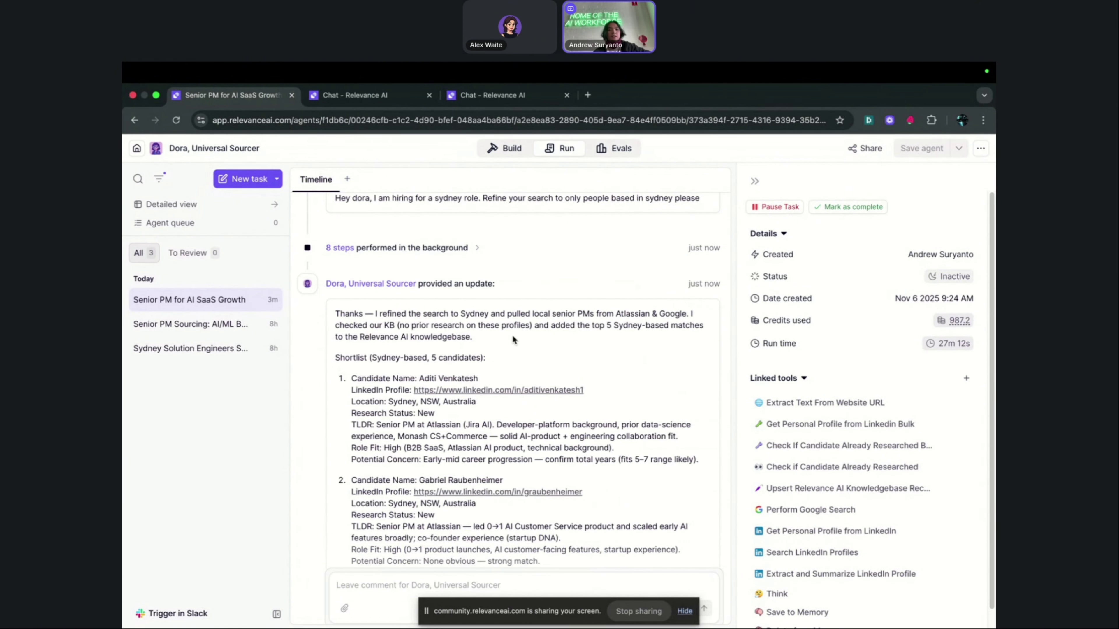
# Return to the original Senior PM request, expand its background steps, and show the options for creating a new task
pyautogui.scroll(8, 512, 336)
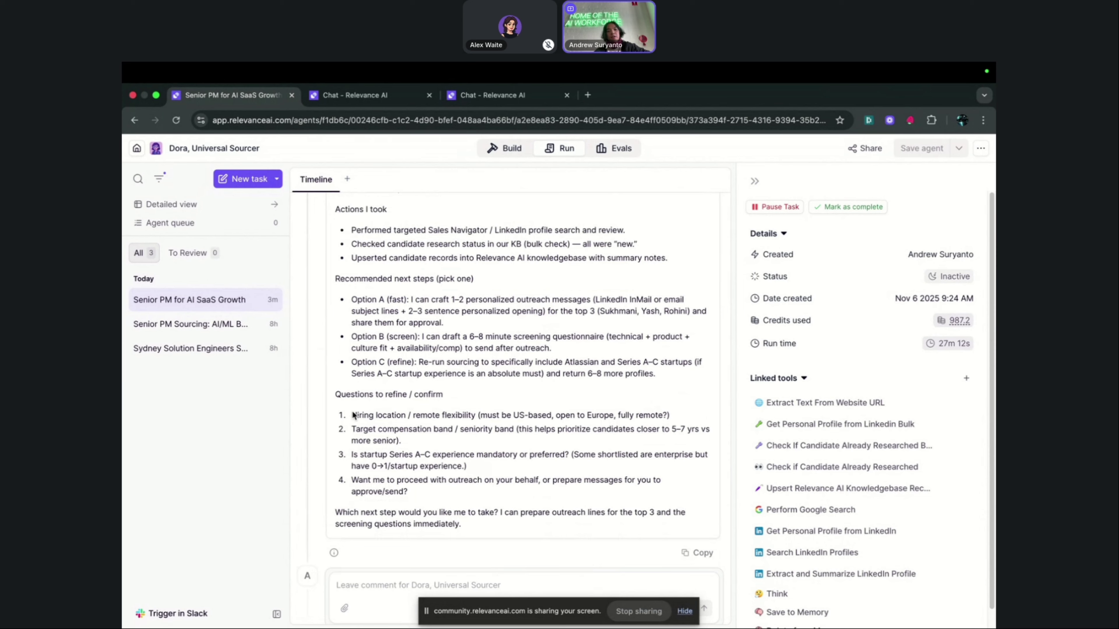
pyautogui.scroll(15, 537, 403)
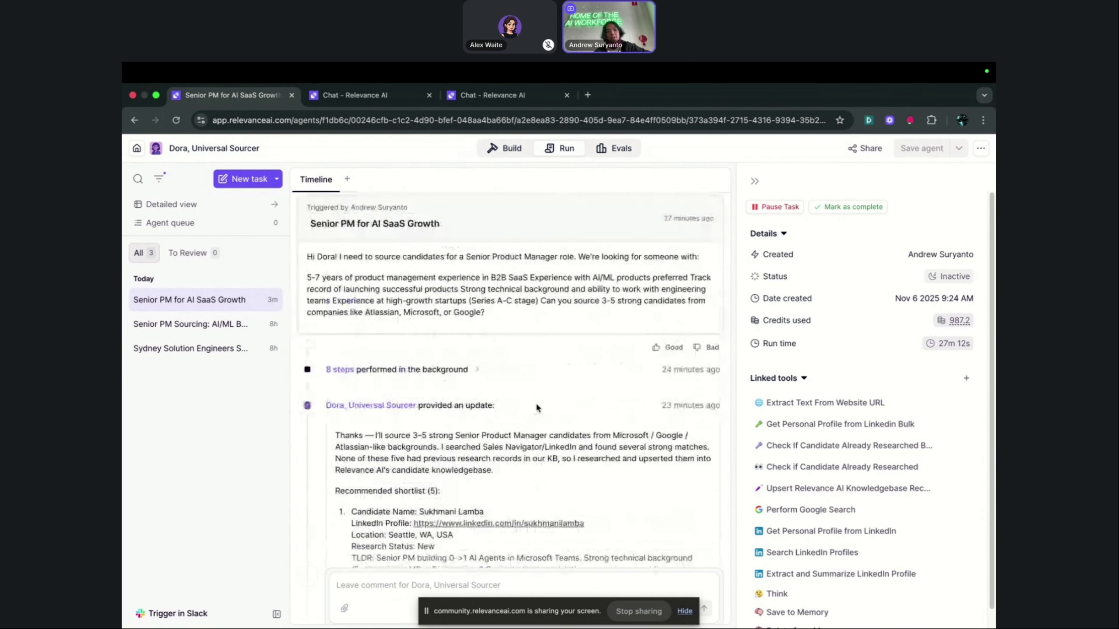
pyautogui.click(416, 377)
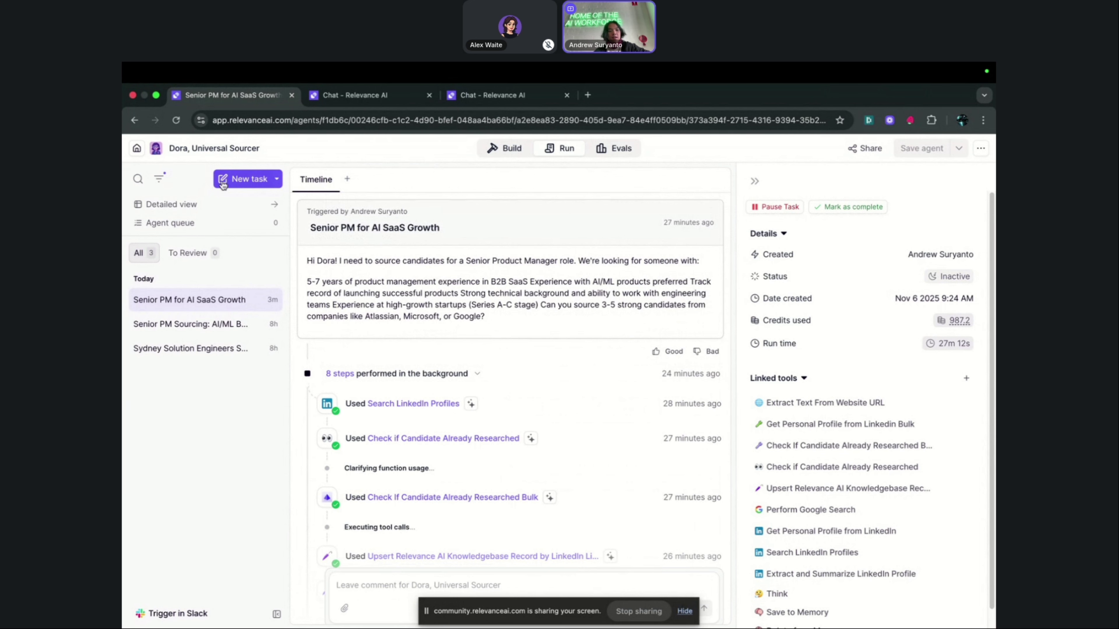
pyautogui.click(277, 180)
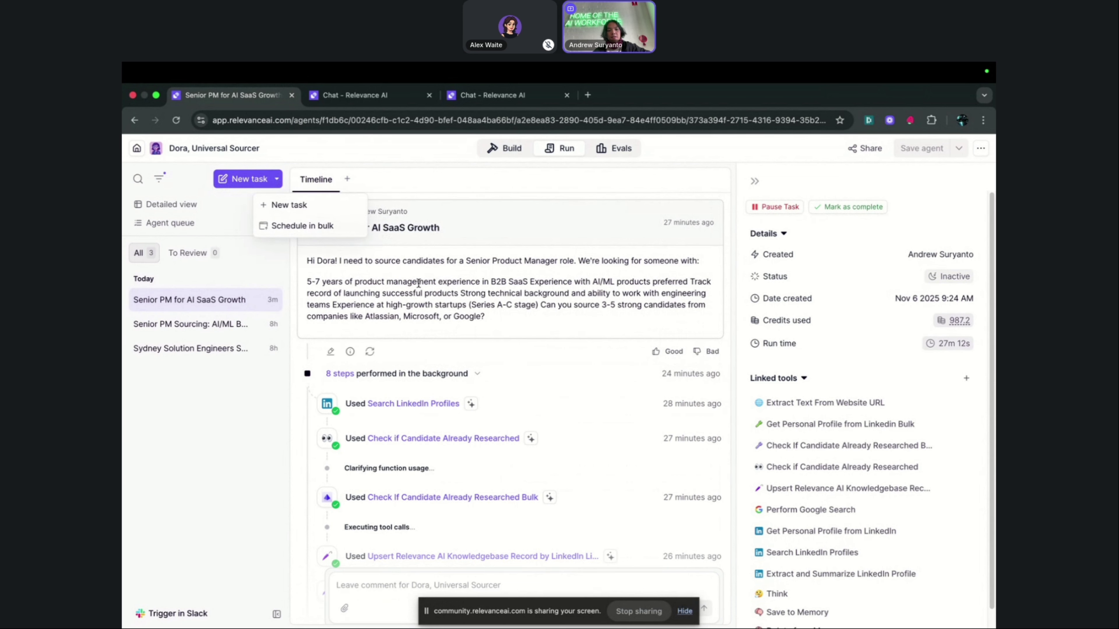
# Review the original request's tool calls and the recommended shortlist through the search method and filters used
pyautogui.scroll(-5, 523, 412)
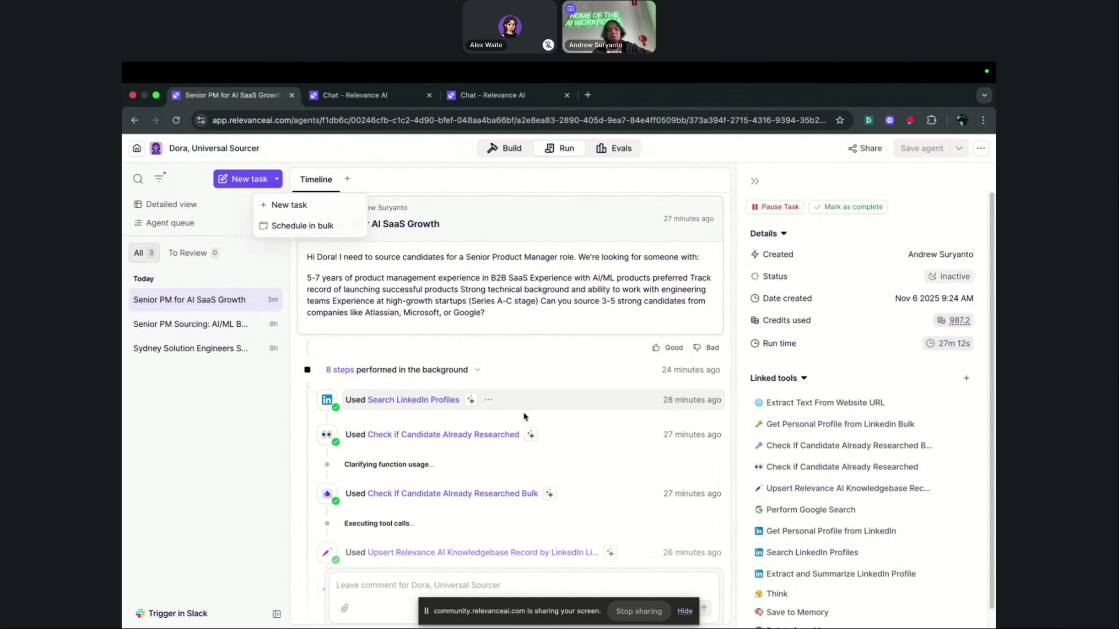
pyautogui.scroll(2, 526, 413)
pyautogui.scroll(2, 529, 412)
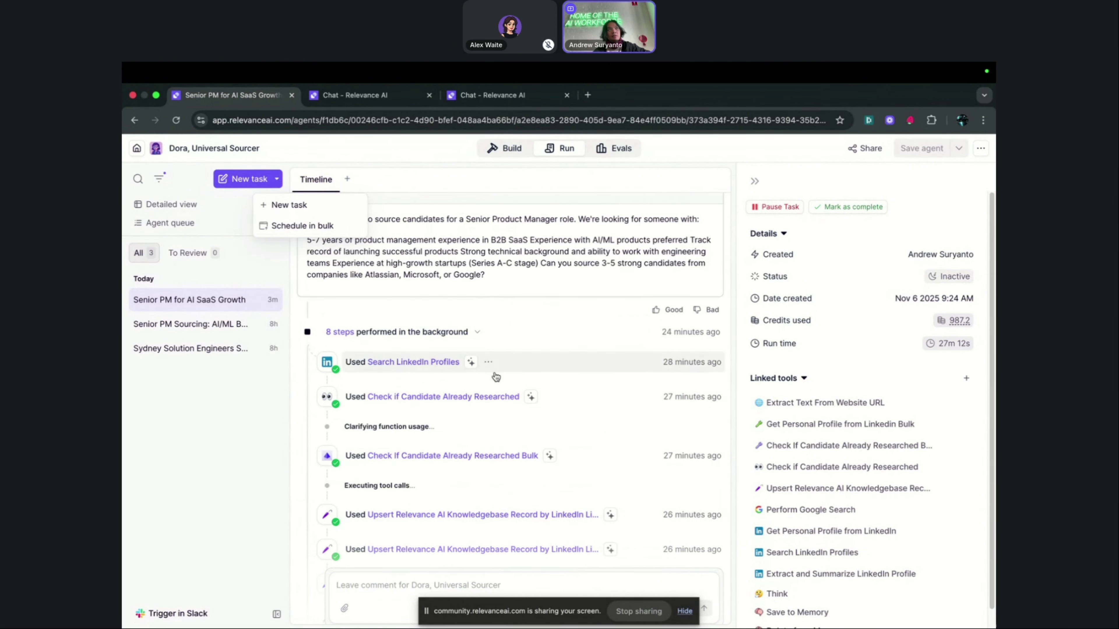
pyautogui.scroll(-5, 530, 401)
pyautogui.scroll(5, 470, 381)
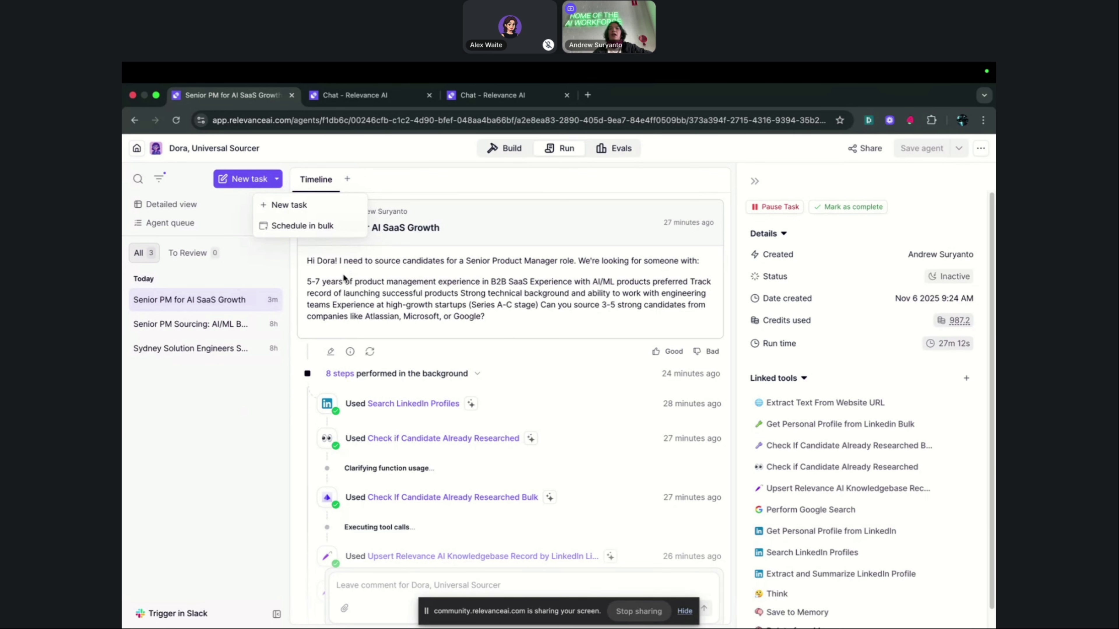
pyautogui.scroll(-5, 444, 445)
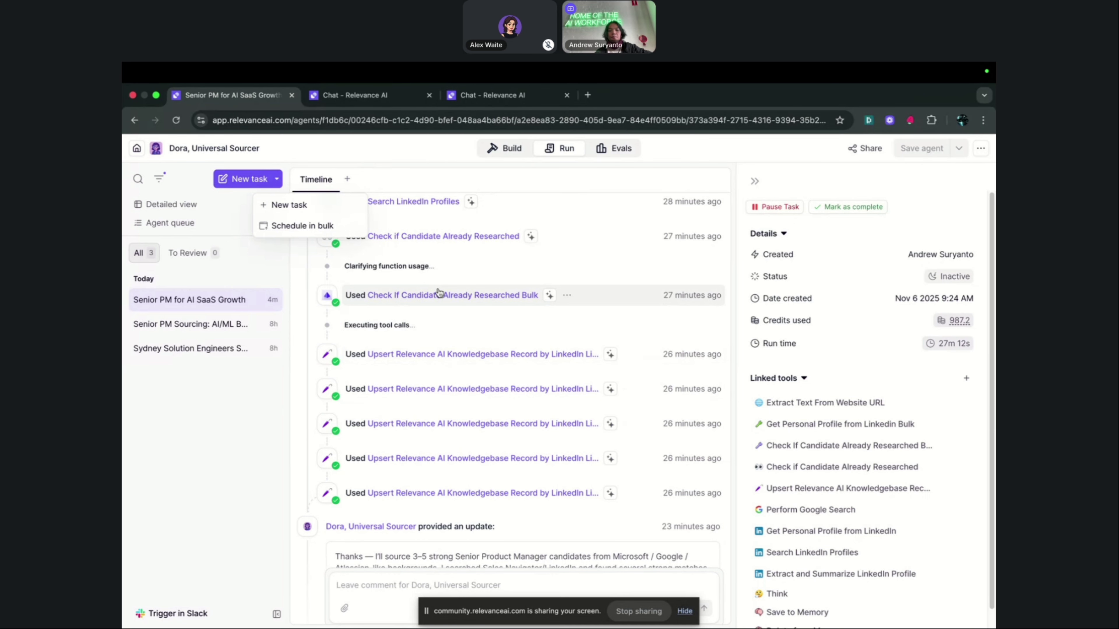
pyautogui.scroll(-5, 527, 379)
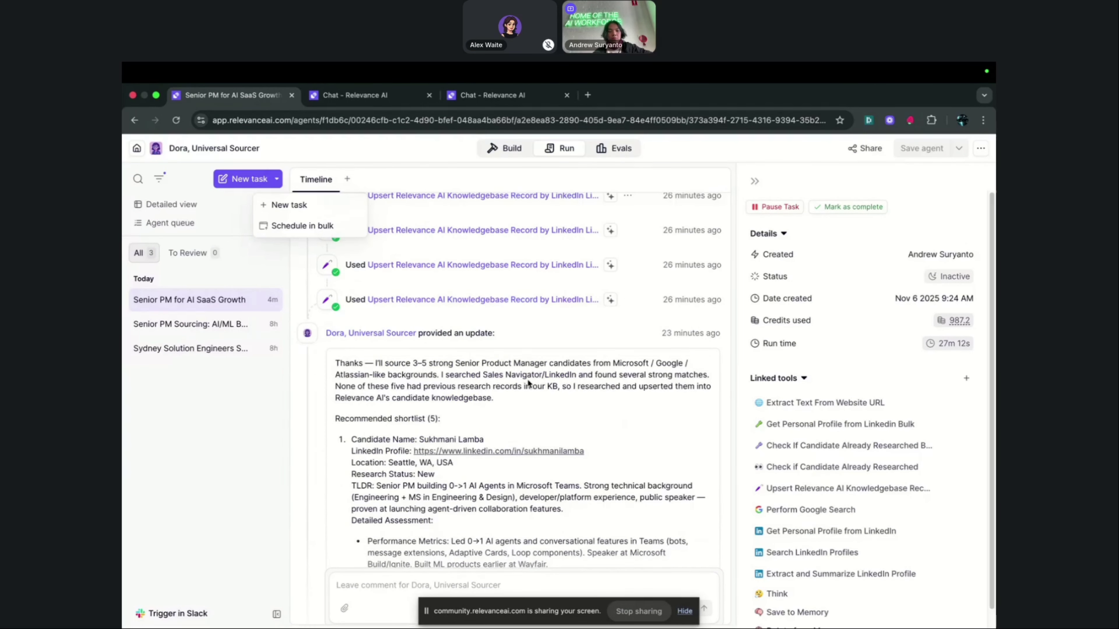
pyautogui.scroll(-15, 527, 380)
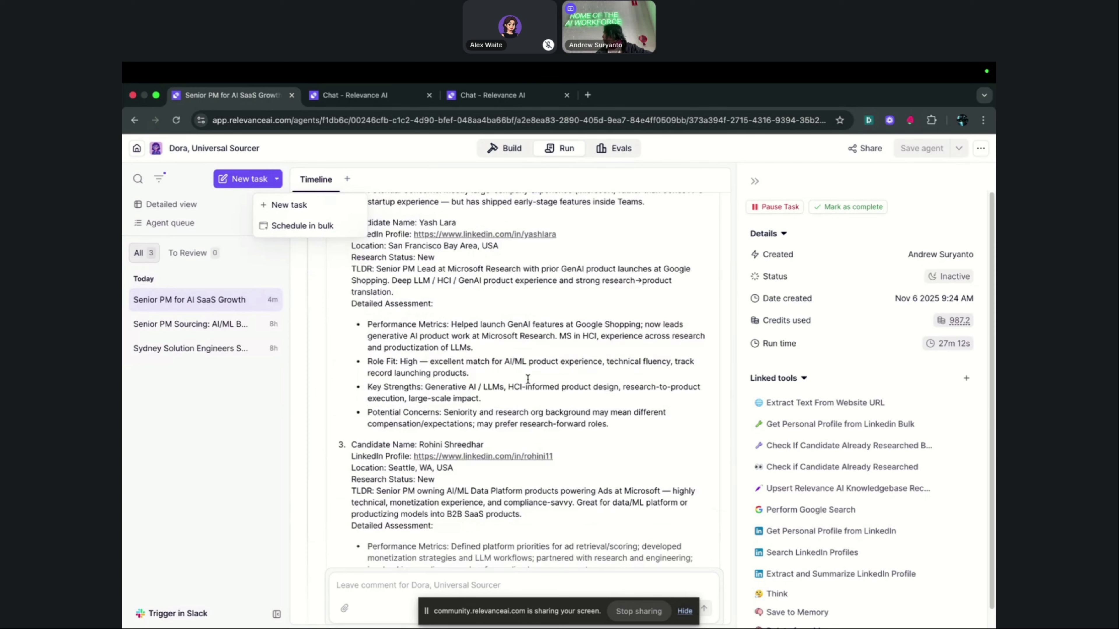
pyautogui.scroll(-5, 529, 380)
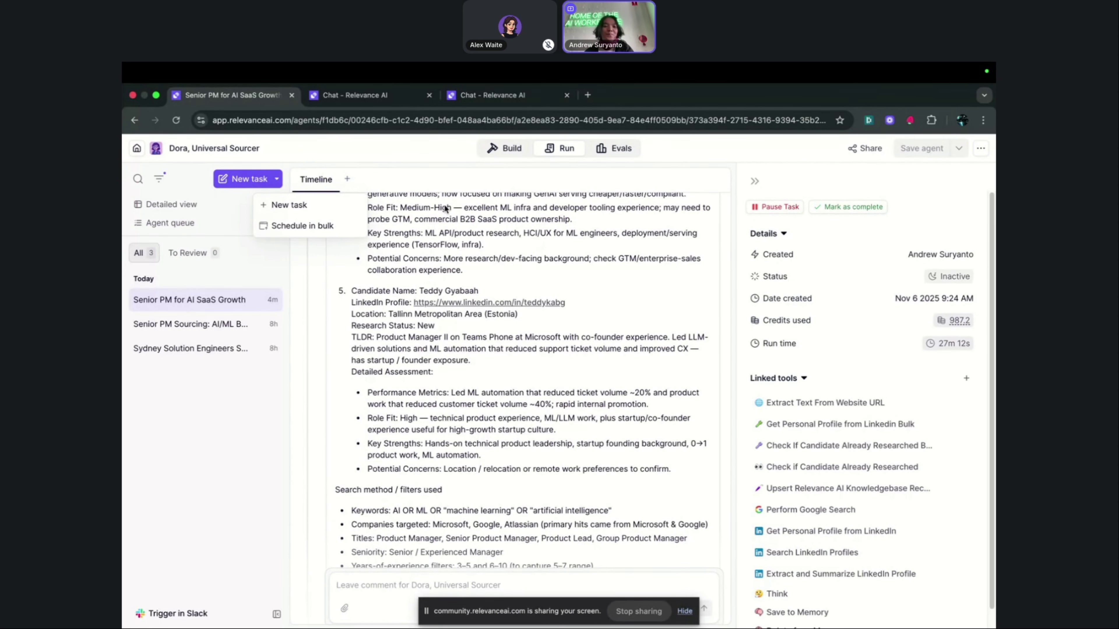
pyautogui.scroll(15, 537, 353)
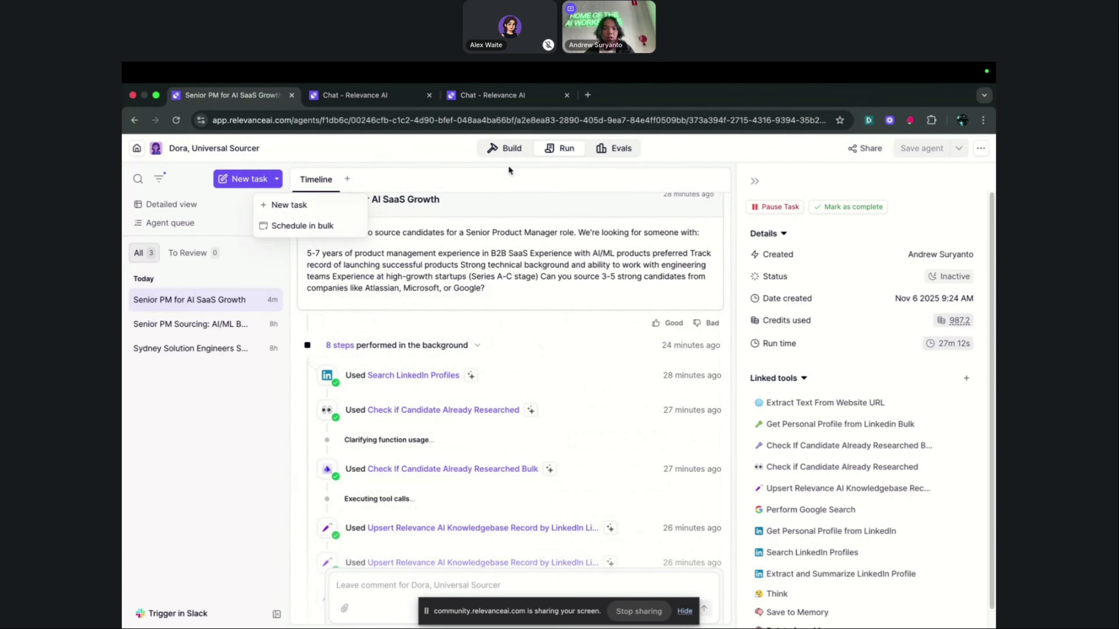
# Go to the agent's update for the Sydney refinement and expand the background steps behind it
pyautogui.scroll(-12, 426, 352)
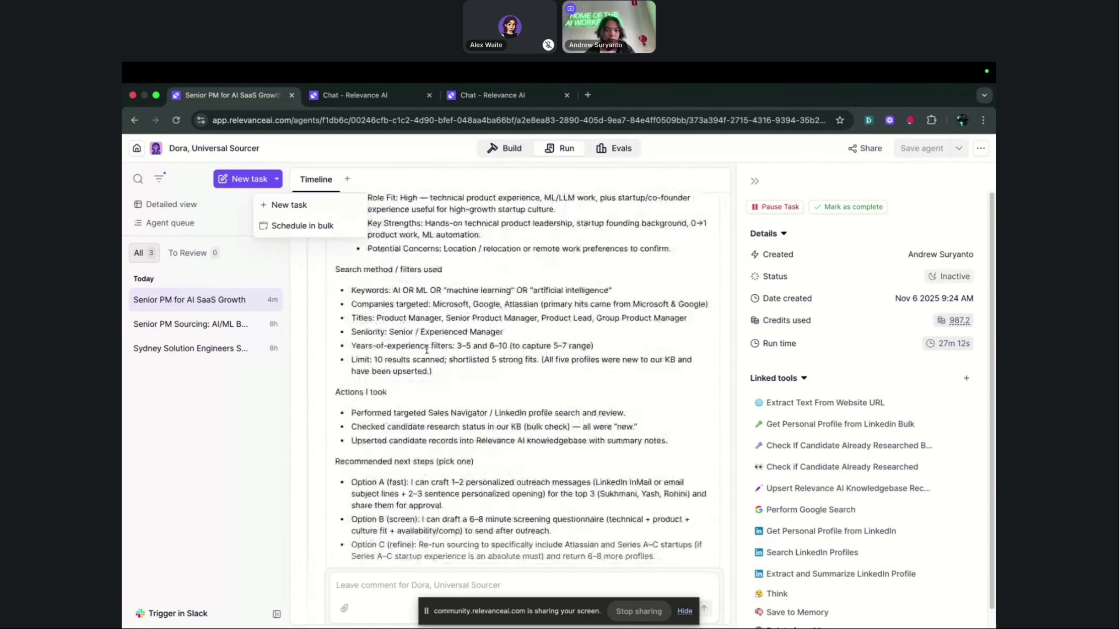
pyautogui.scroll(5, 426, 348)
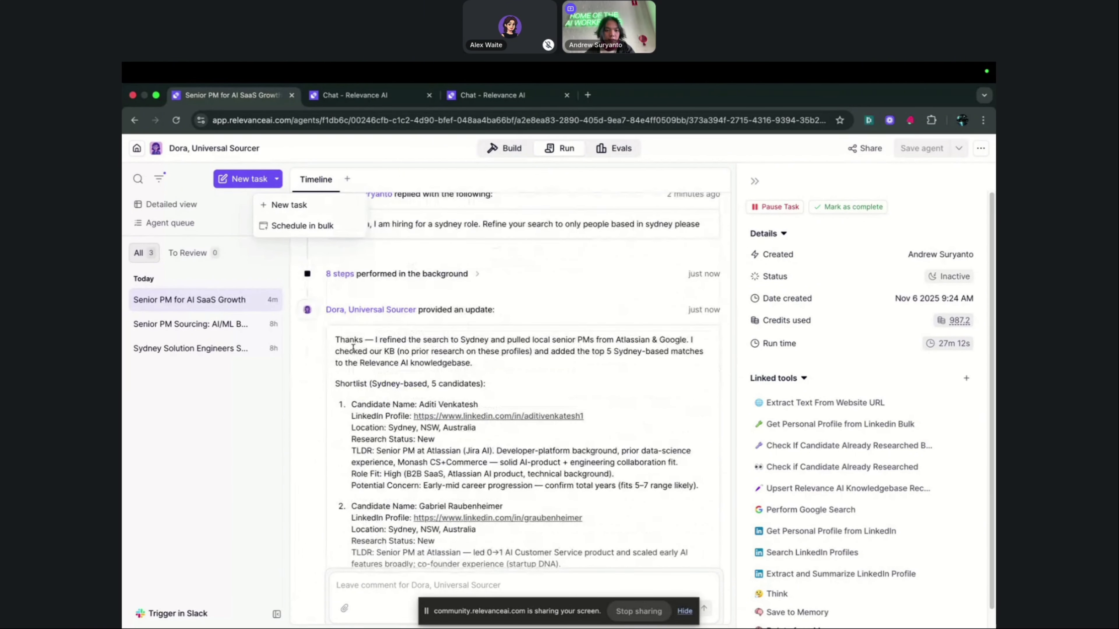
pyautogui.moveTo(341, 337); pyautogui.dragTo(492, 418)
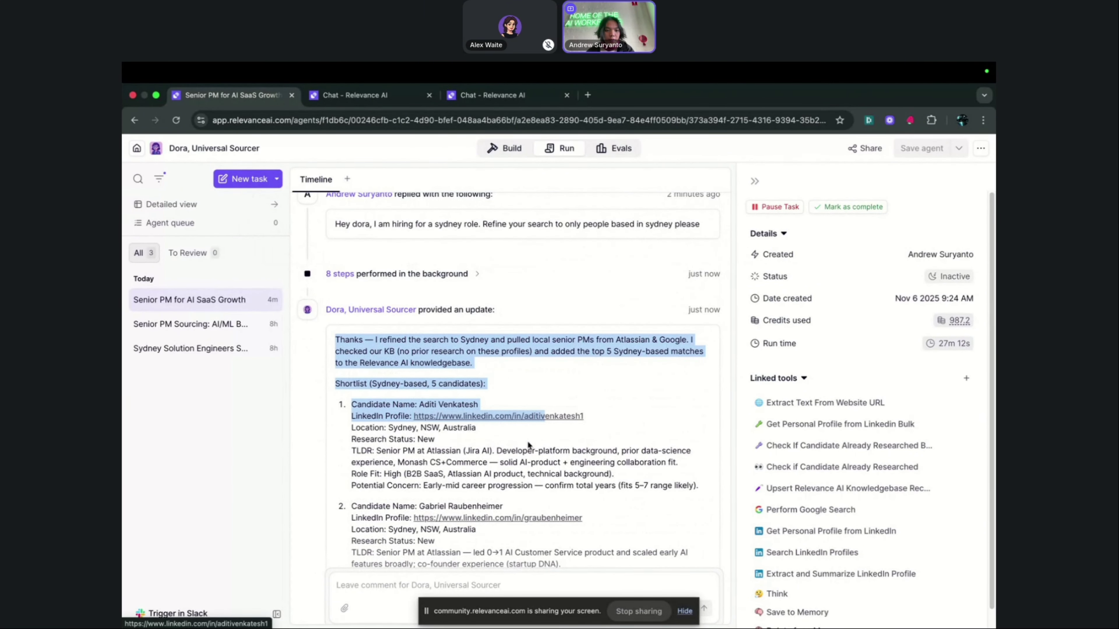
pyautogui.click(511, 461)
pyautogui.click(402, 282)
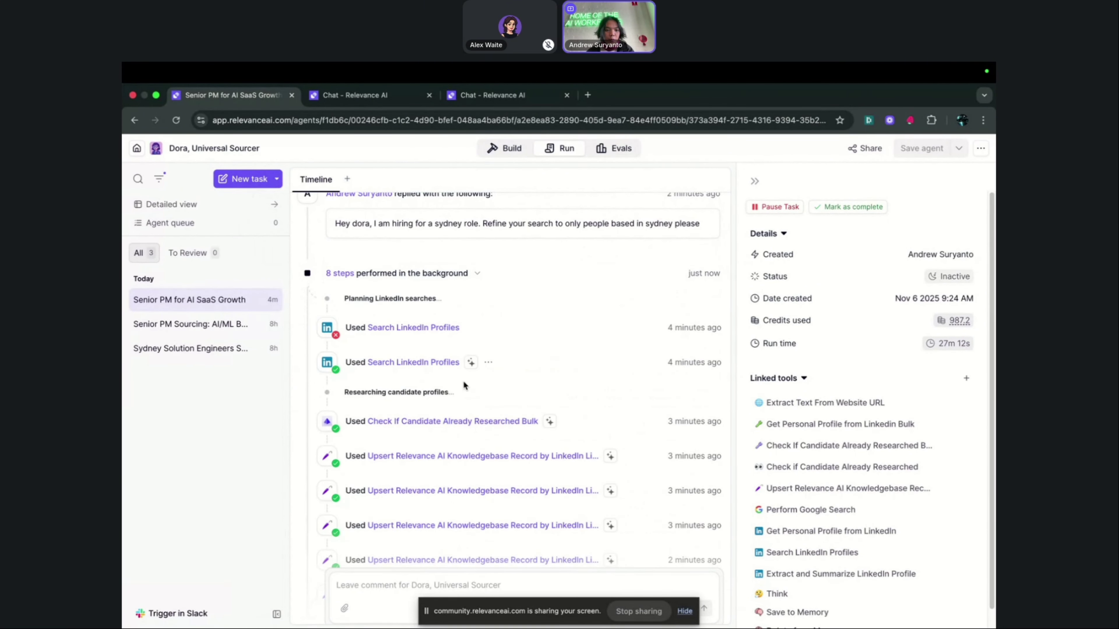
pyautogui.scroll(-4, 468, 380)
pyautogui.scroll(2, 465, 314)
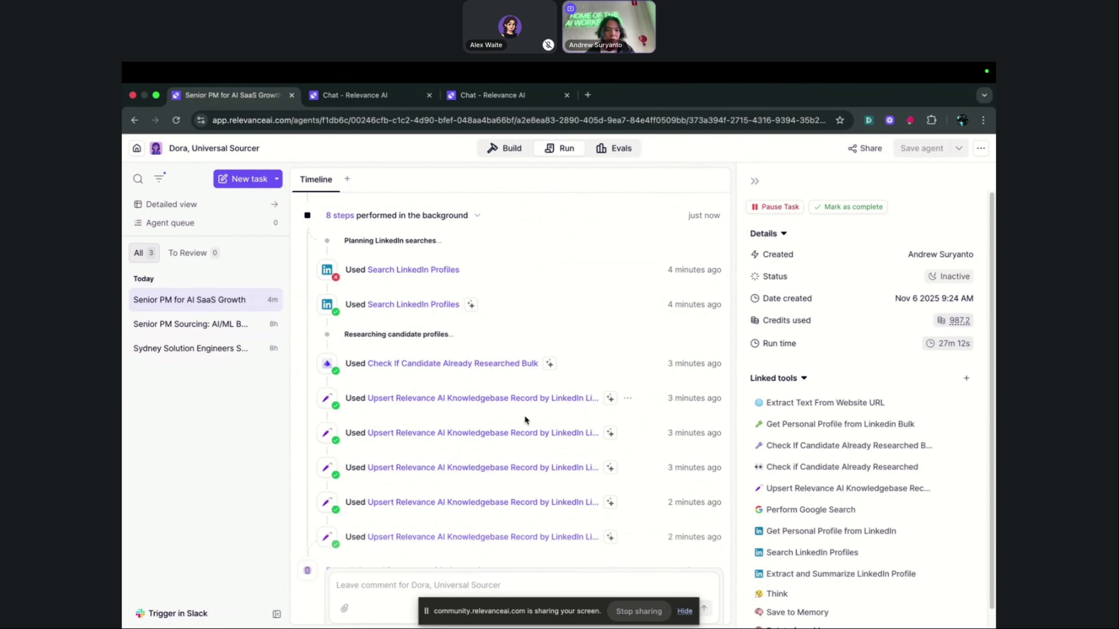
# Examine the Sydney-based shortlist, checking the role fit and potential concerns of the first two candidates
pyautogui.scroll(-5, 457, 286)
pyautogui.scroll(-5, 498, 360)
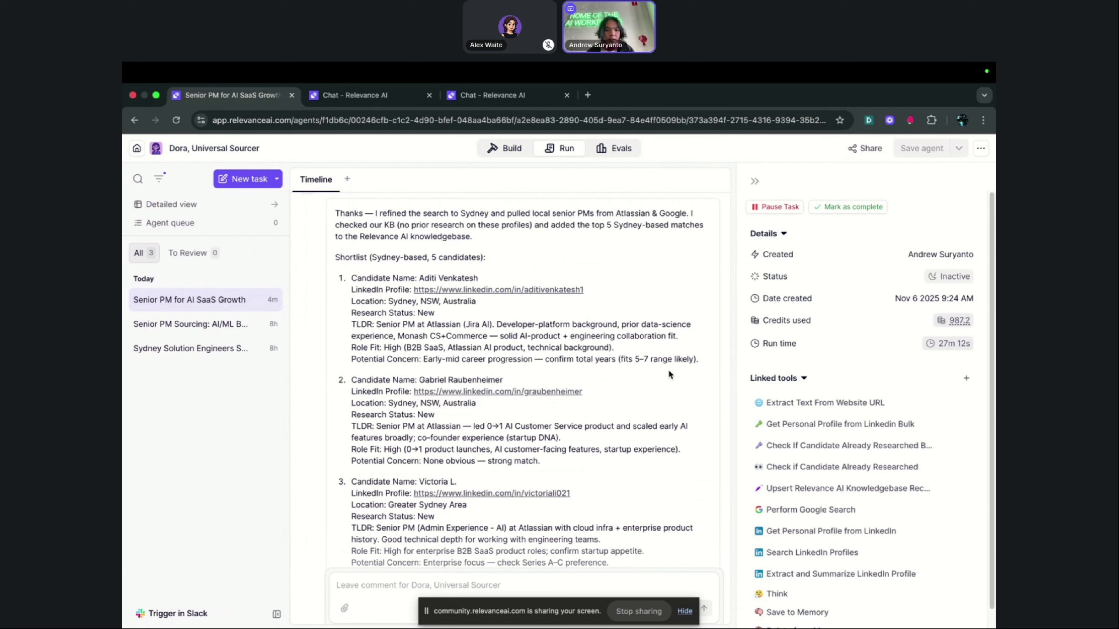
pyautogui.moveTo(653, 368); pyautogui.dragTo(497, 349)
pyautogui.scroll(-2, 620, 378)
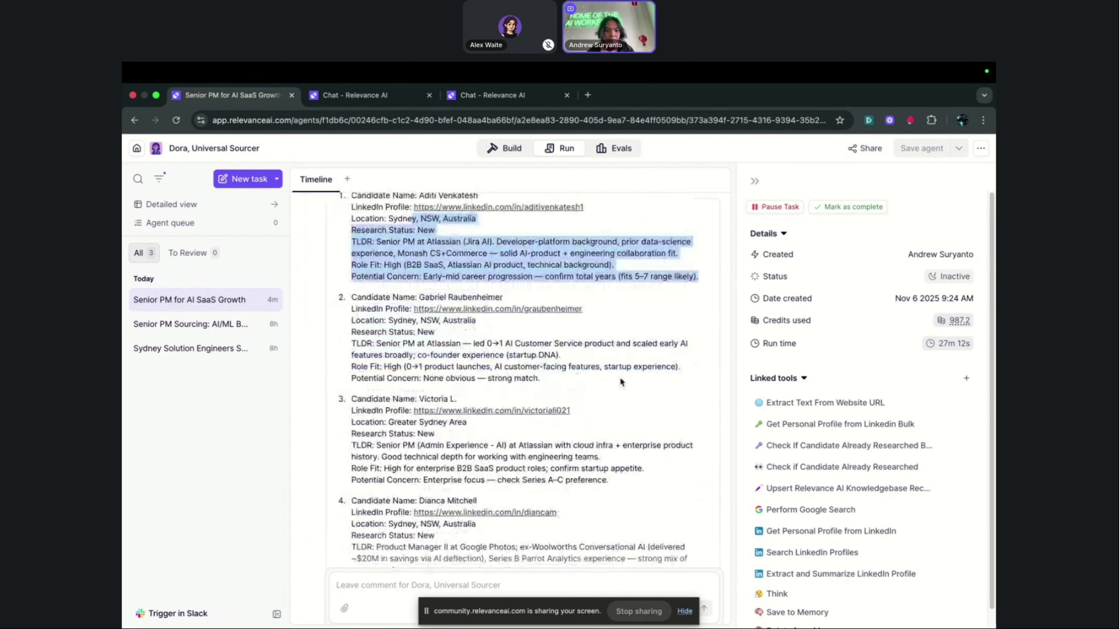
pyautogui.click(620, 377)
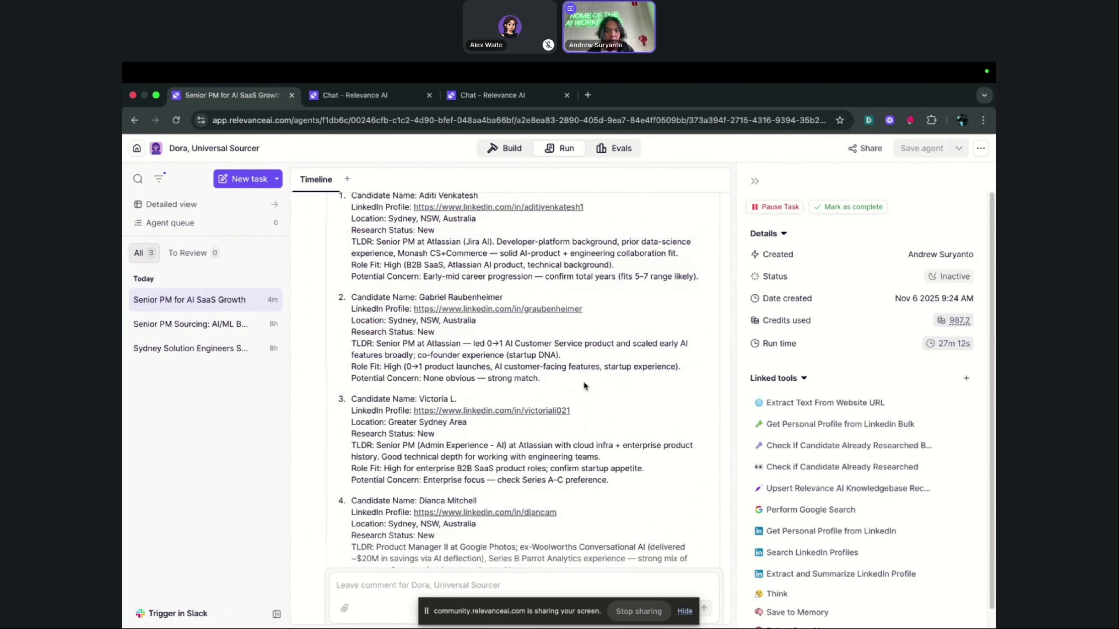
pyautogui.moveTo(583, 382); pyautogui.dragTo(467, 366)
pyautogui.scroll(-2, 550, 378)
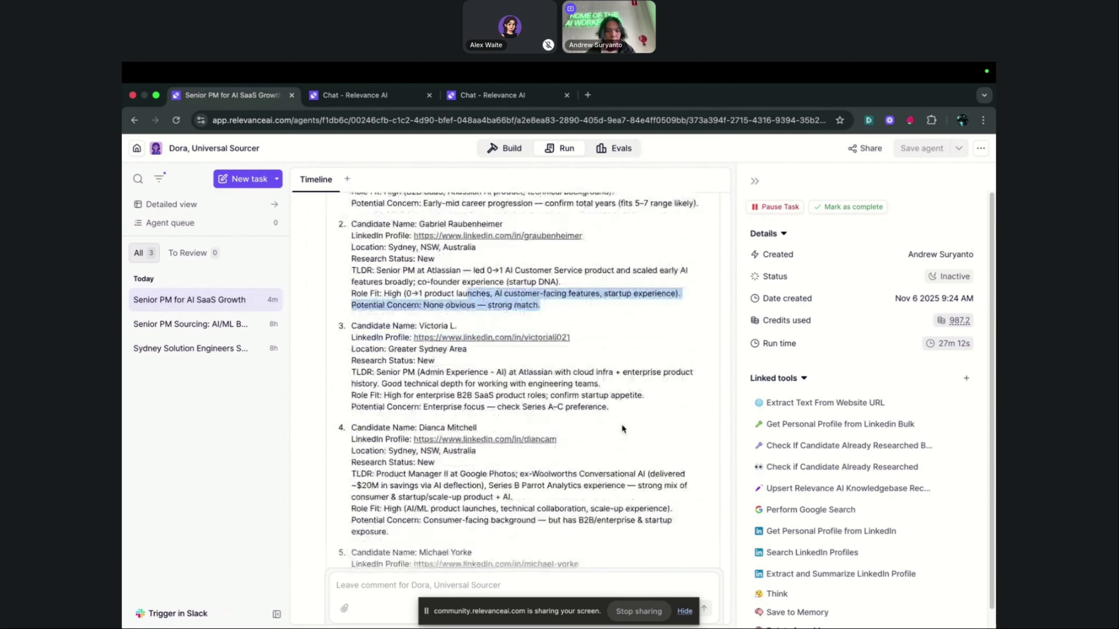
# Review the rest of the Sydney shortlist and the update's "What I did" and "Next steps" sections
pyautogui.scroll(-5, 622, 424)
pyautogui.scroll(-3, 530, 392)
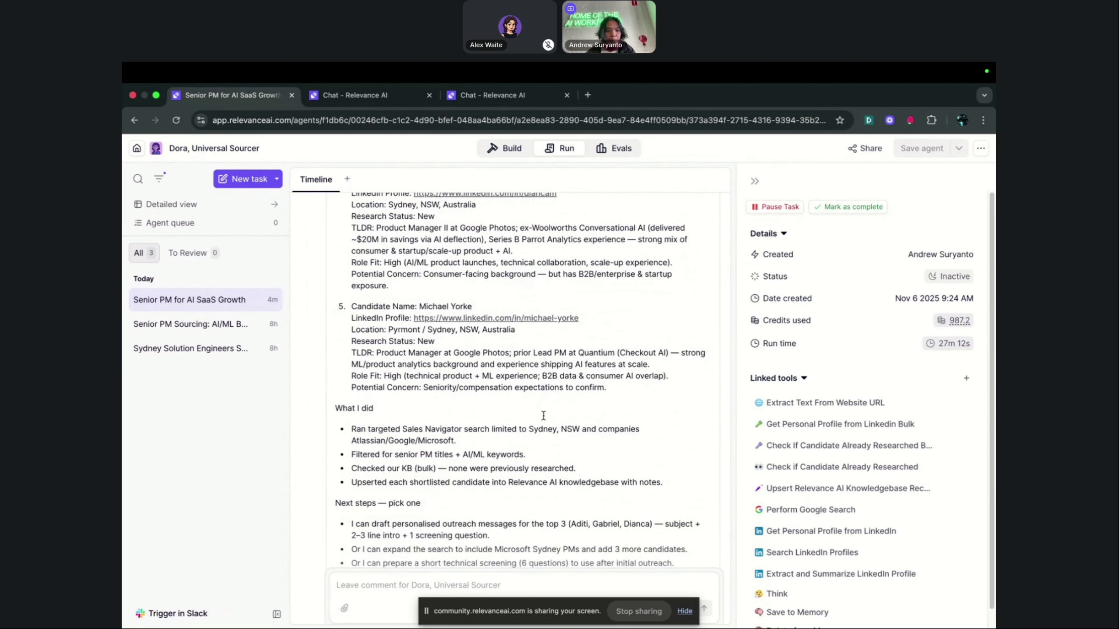
pyautogui.moveTo(699, 388); pyautogui.dragTo(350, 324)
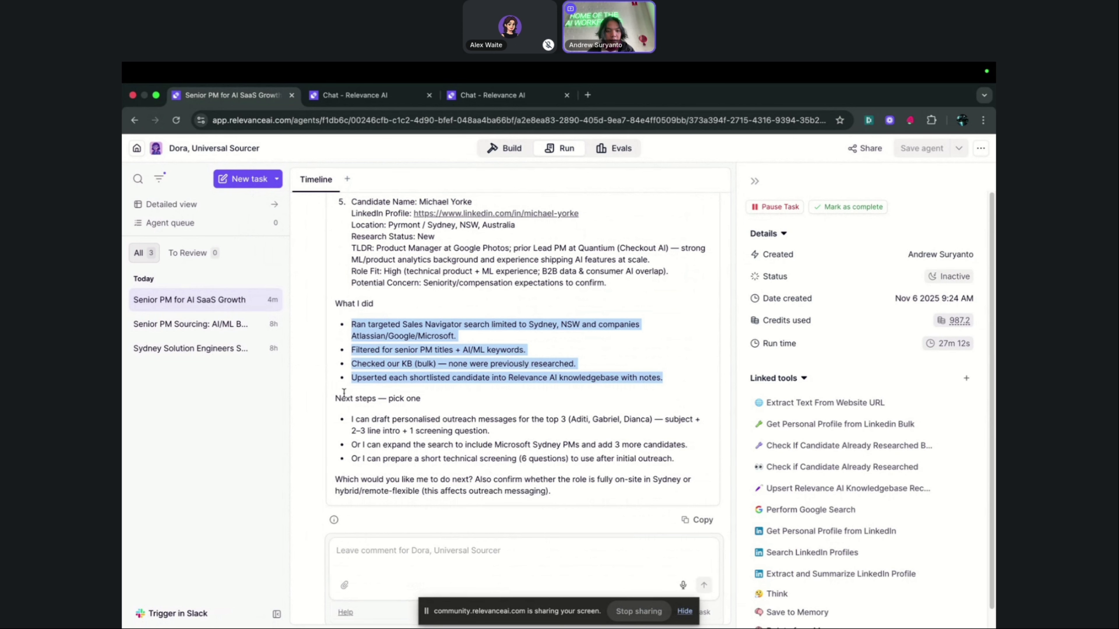
pyautogui.moveTo(344, 396); pyautogui.dragTo(434, 408)
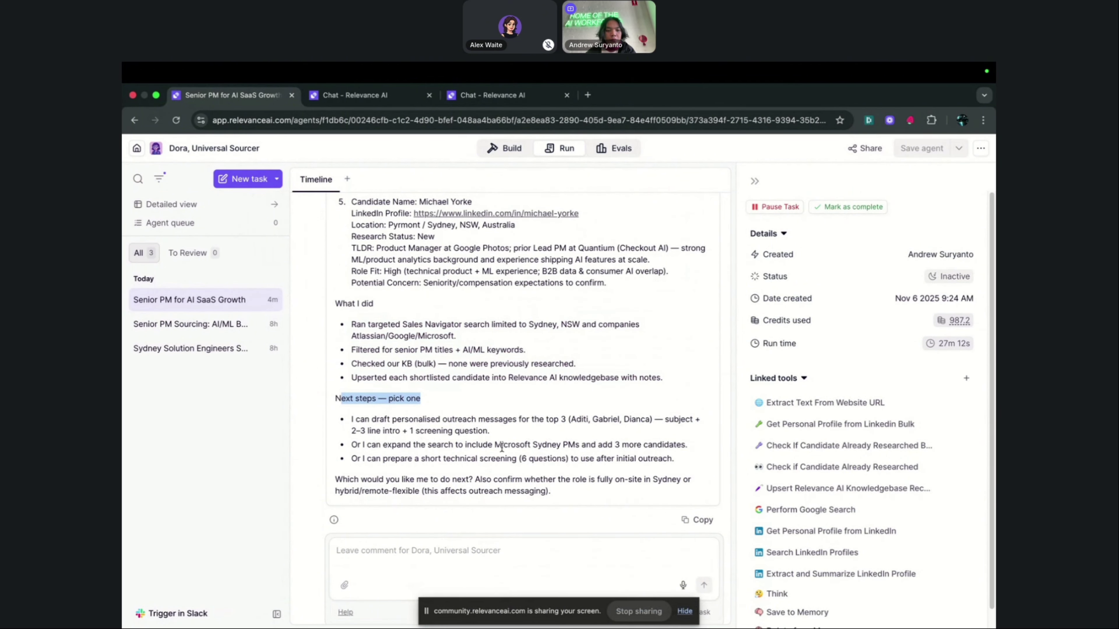
# Reply to the agent with "go with this:" followed by its copied option to include Microsoft Sydney PMs and add 3 more candidates
pyautogui.moveTo(687, 446); pyautogui.dragTo(347, 444)
pyautogui.press('super+c')
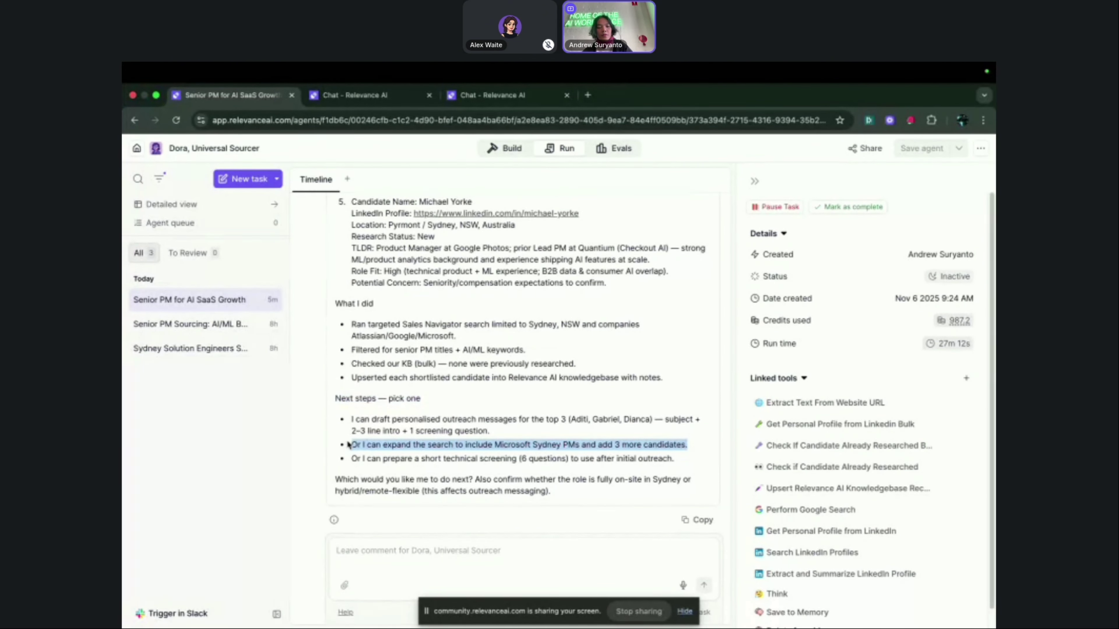
pyautogui.click(406, 544)
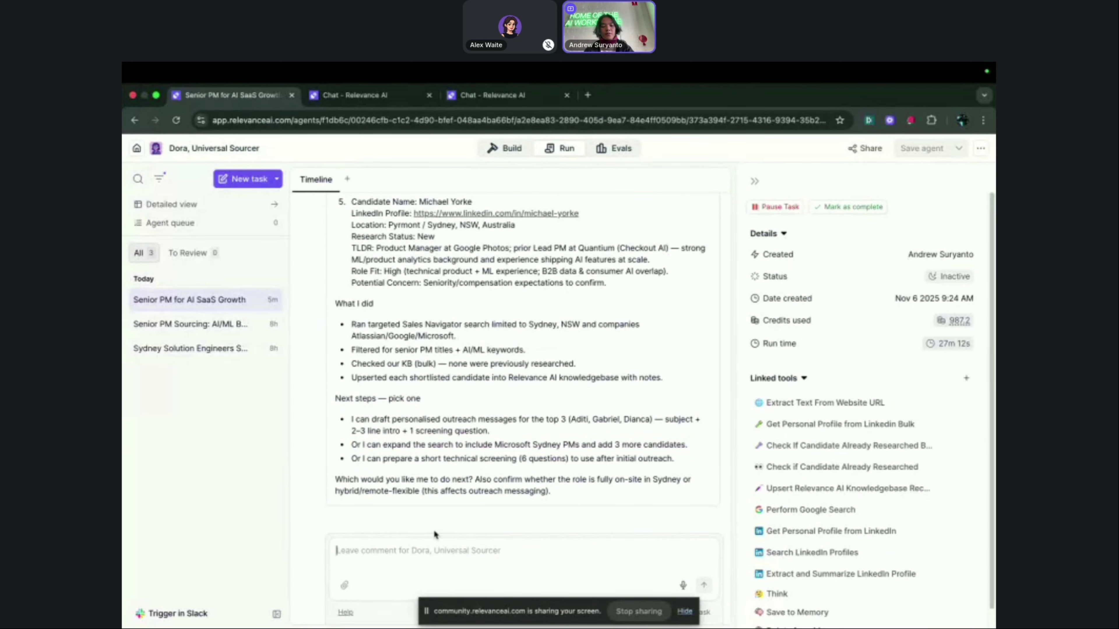
pyautogui.write('go with this')
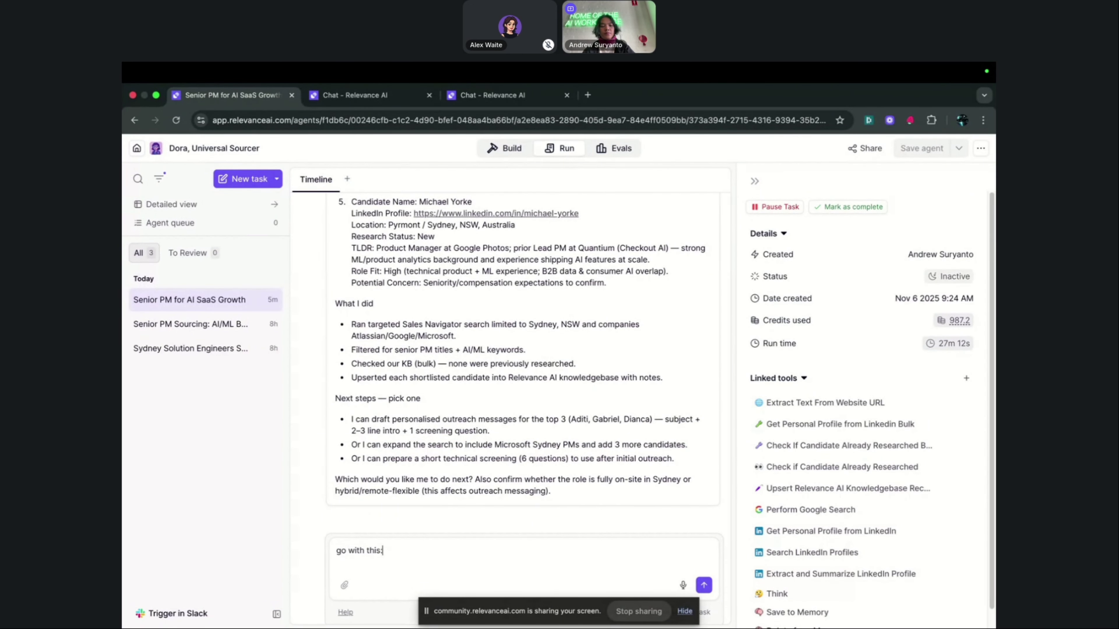
pyautogui.write(':')
pyautogui.hotkey('shift', 'Return')
pyautogui.press('super+v')
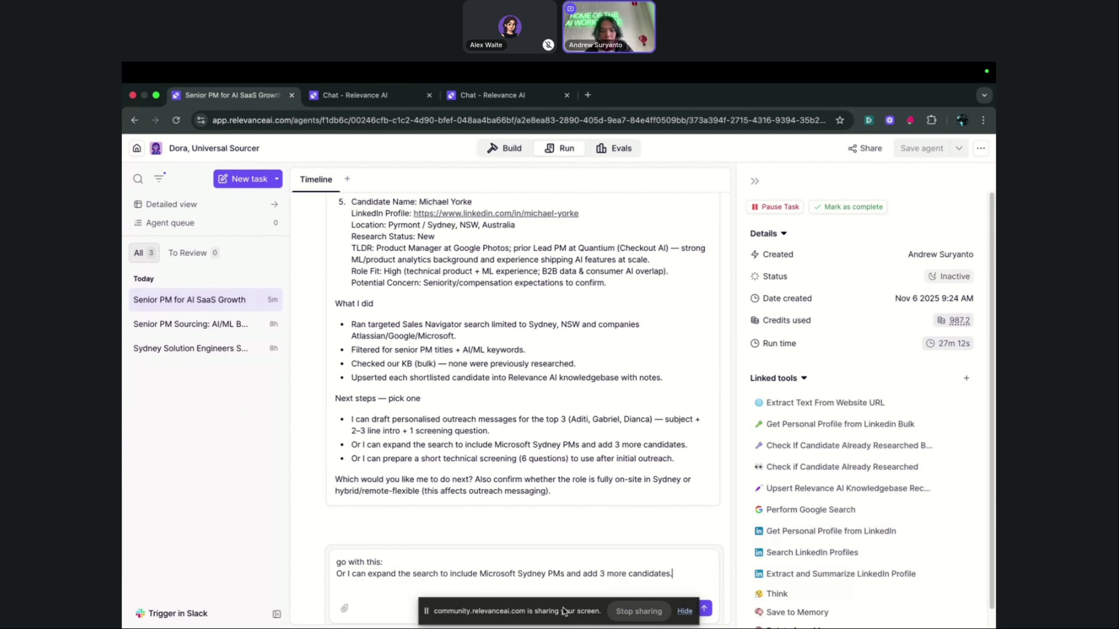
pyautogui.moveTo(564, 612); pyautogui.dragTo(455, 610)
pyautogui.click(704, 609)
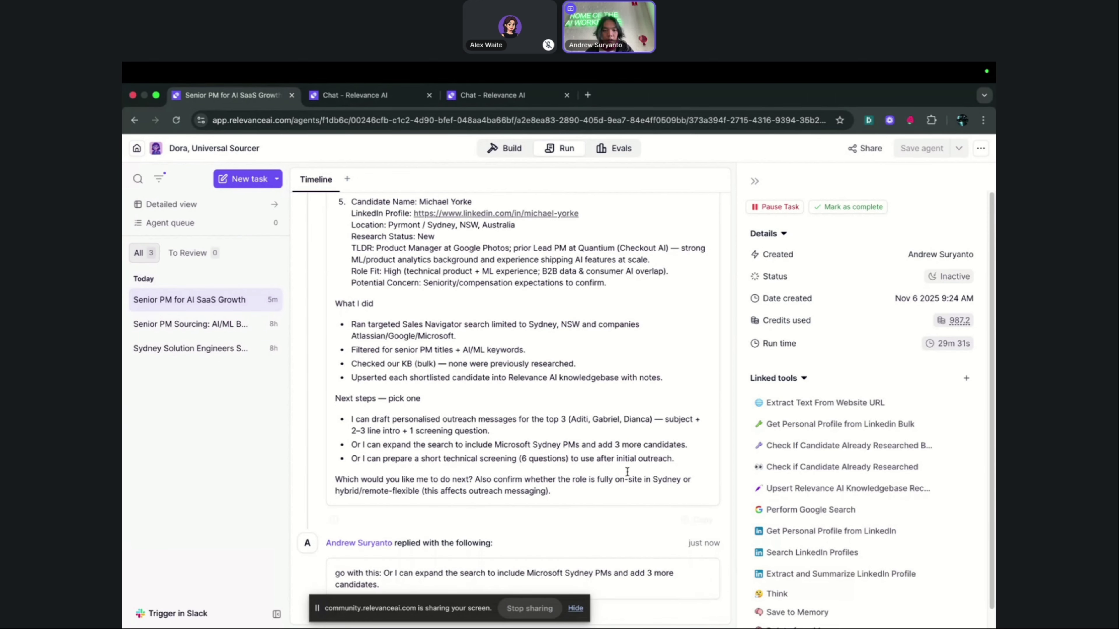
# Inspect the first Upsert Relevance AI Knowledgebase Record call in the Sydney run and open its underlying tool for editing
pyautogui.scroll(10, 495, 428)
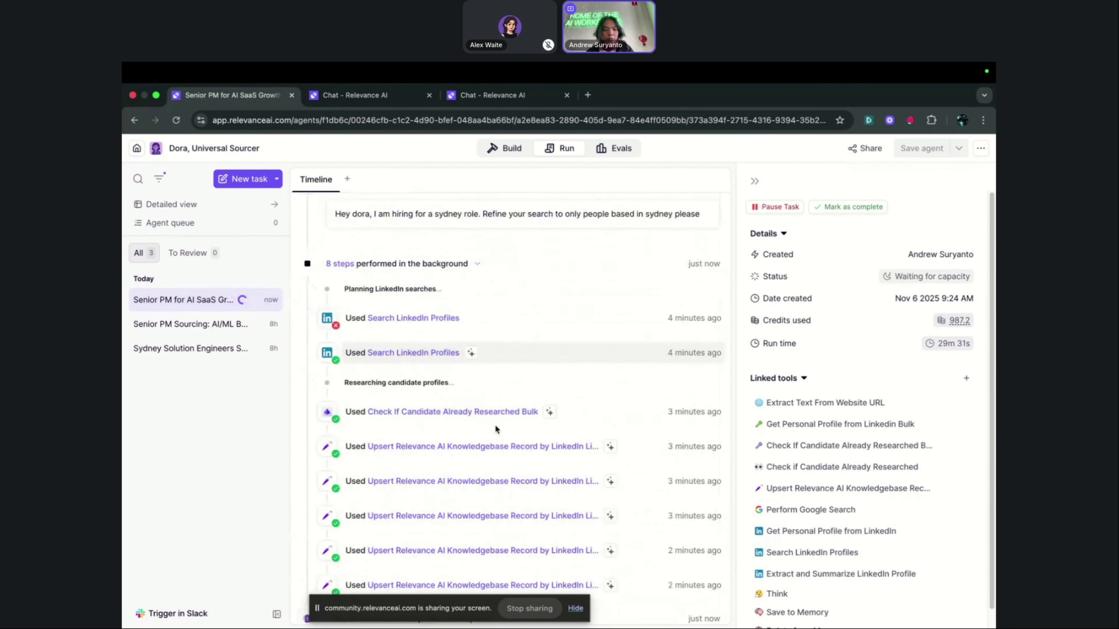
pyautogui.click(394, 446)
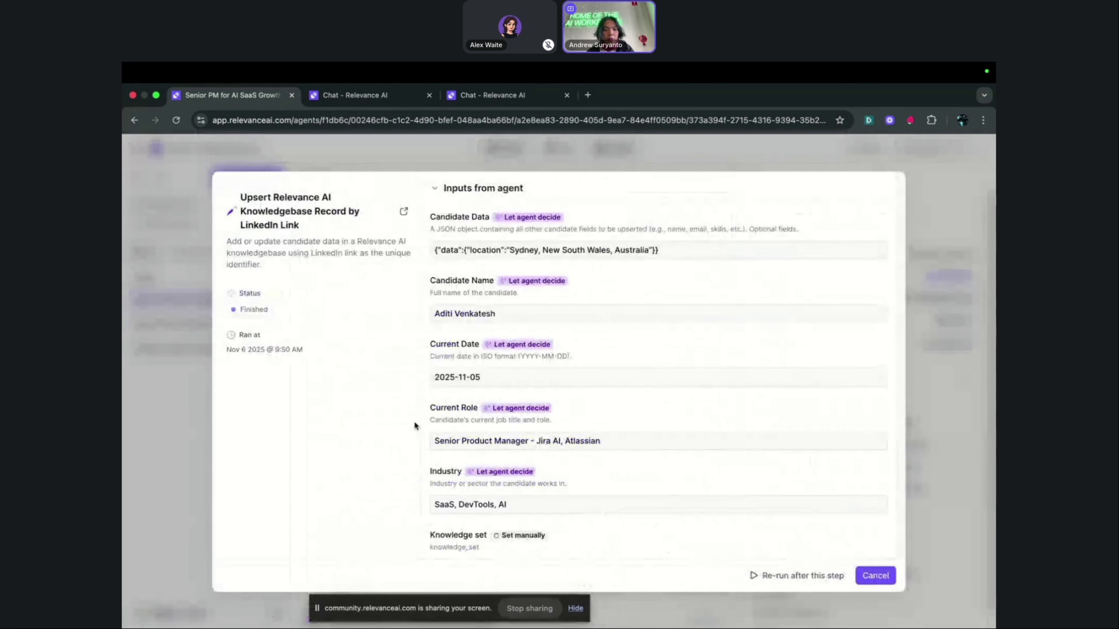
pyautogui.click(404, 212)
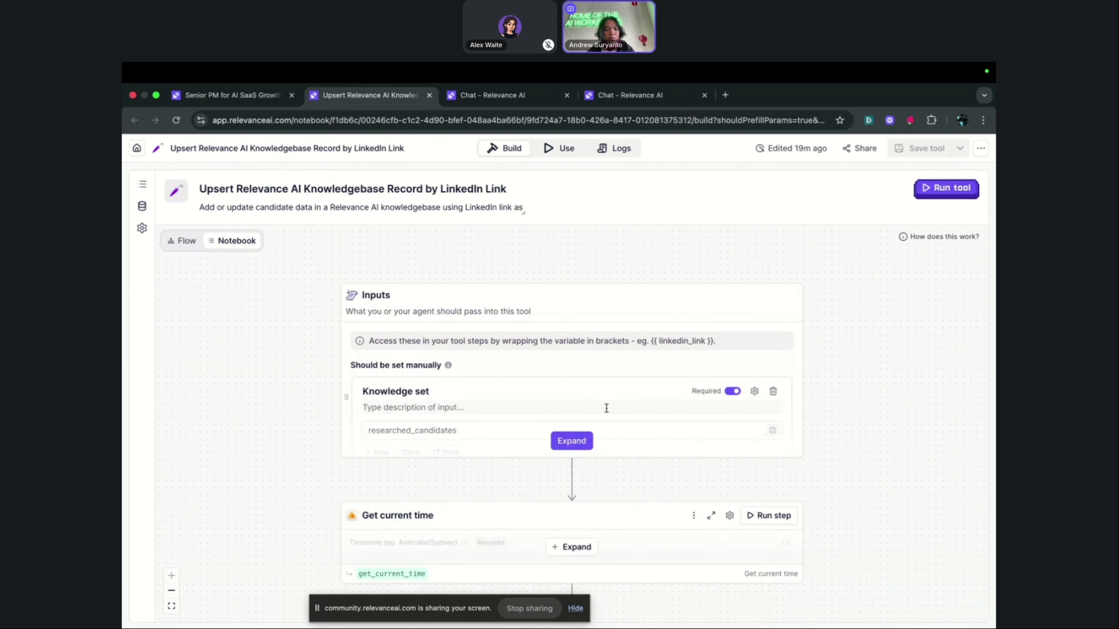
# Expand the upsert tool's inputs and examine the agent-filled candidate fields from LinkedIn Link through Current Role
pyautogui.click(588, 439)
pyautogui.scroll(-5, 318, 392)
pyautogui.scroll(-1, 320, 391)
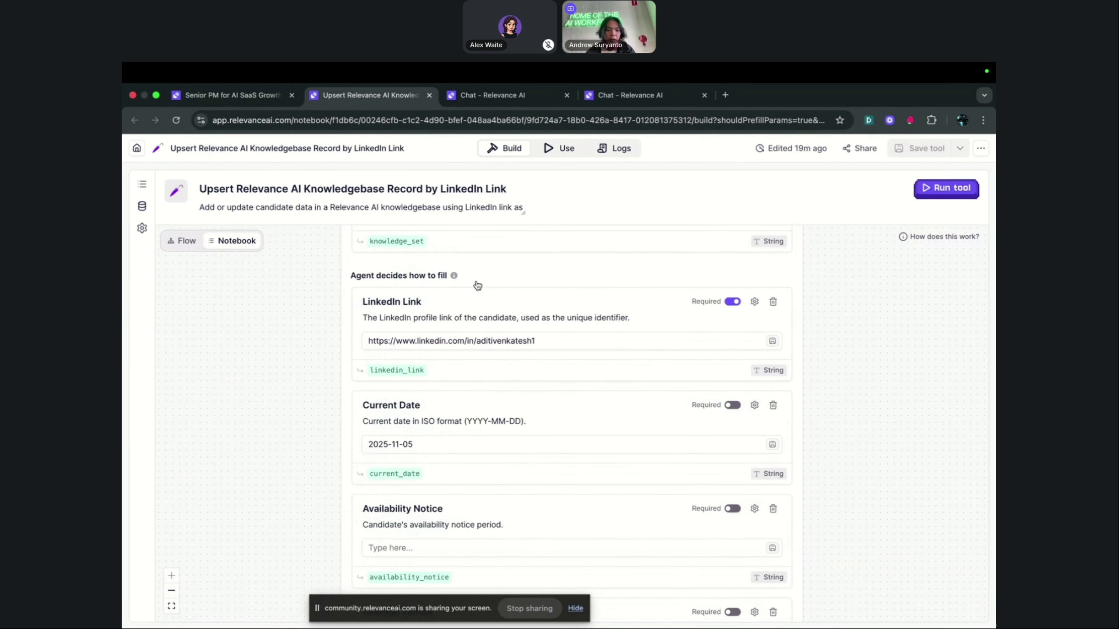
pyautogui.scroll(-3, 410, 438)
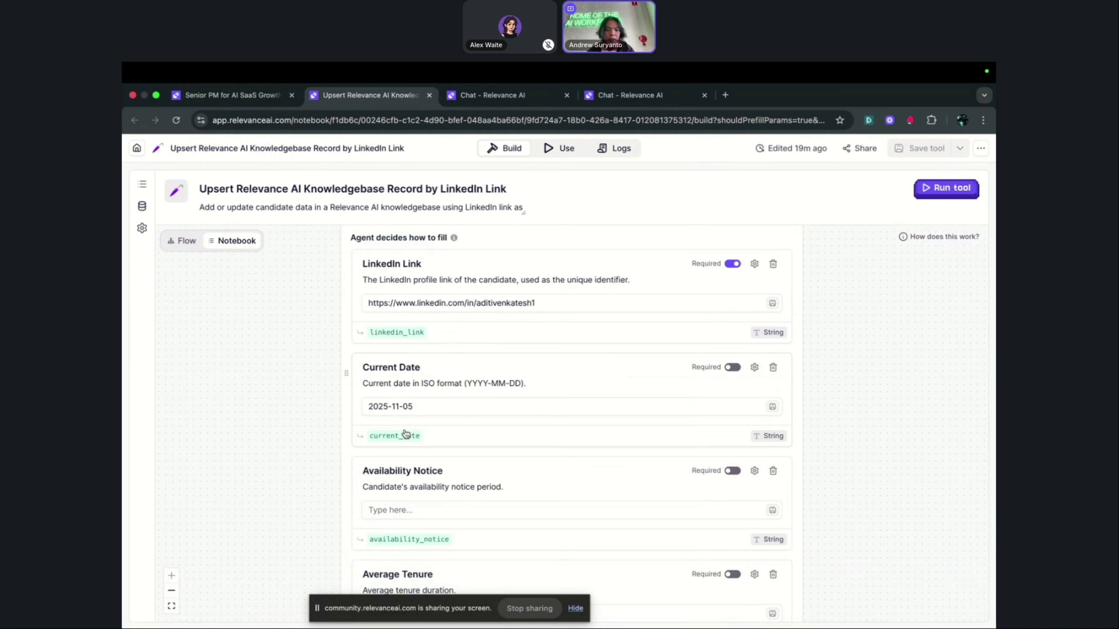
pyautogui.scroll(-2, 841, 328)
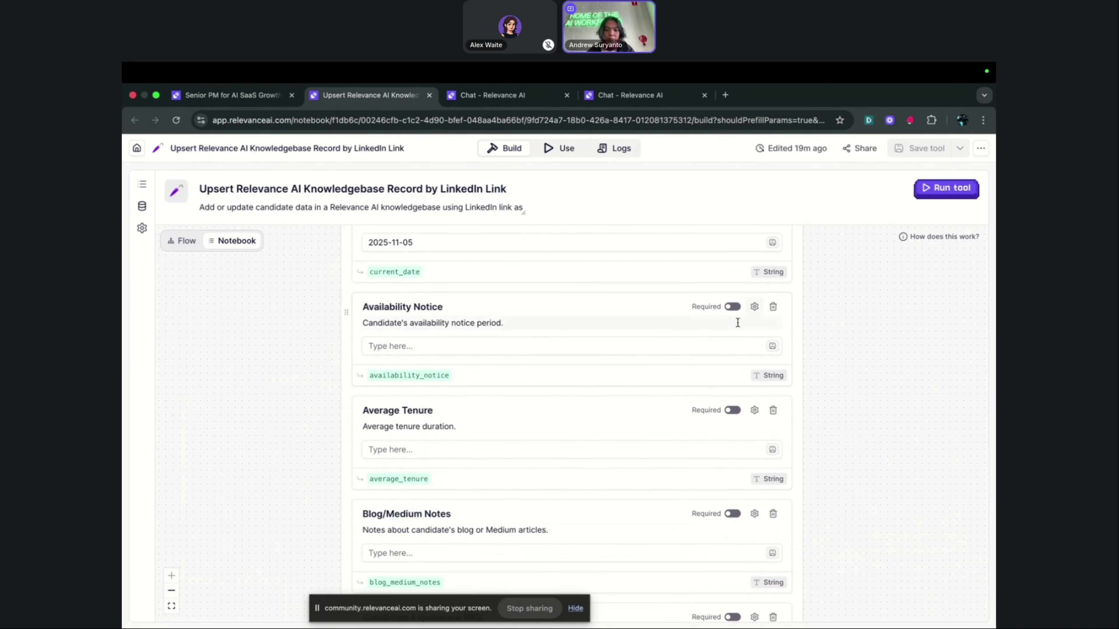
pyautogui.scroll(-2, 736, 379)
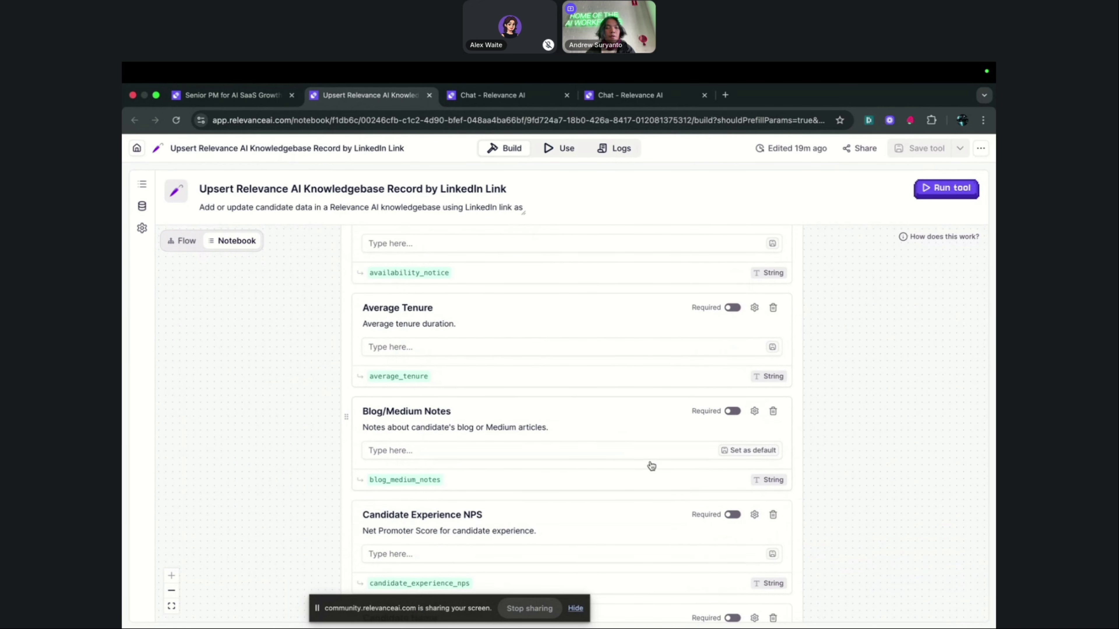
pyautogui.scroll(-1, 683, 399)
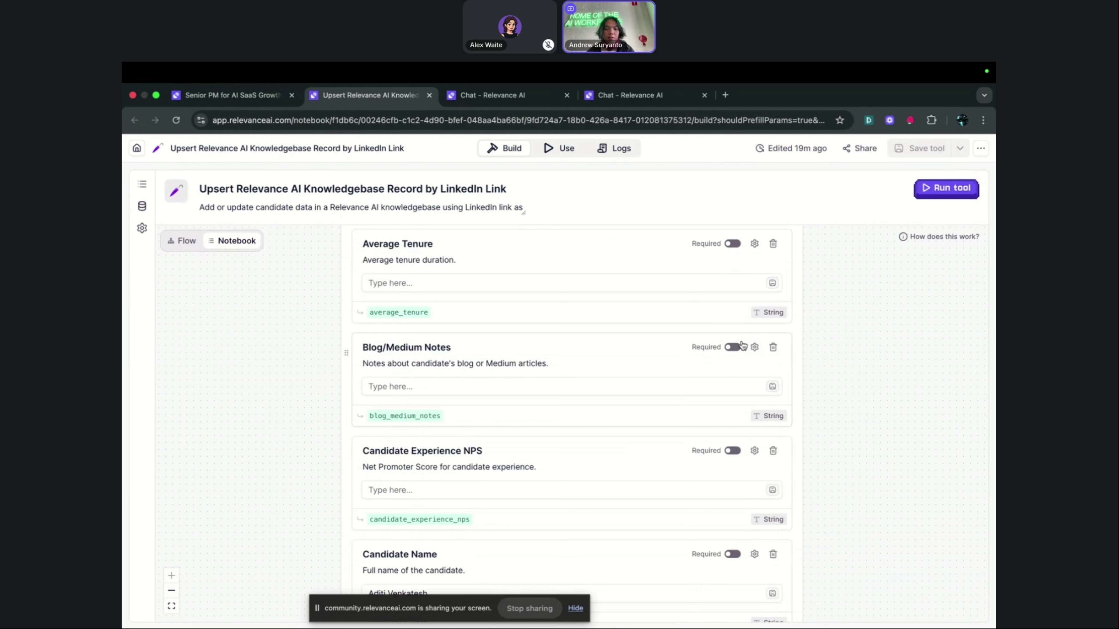
pyautogui.scroll(-2, 755, 446)
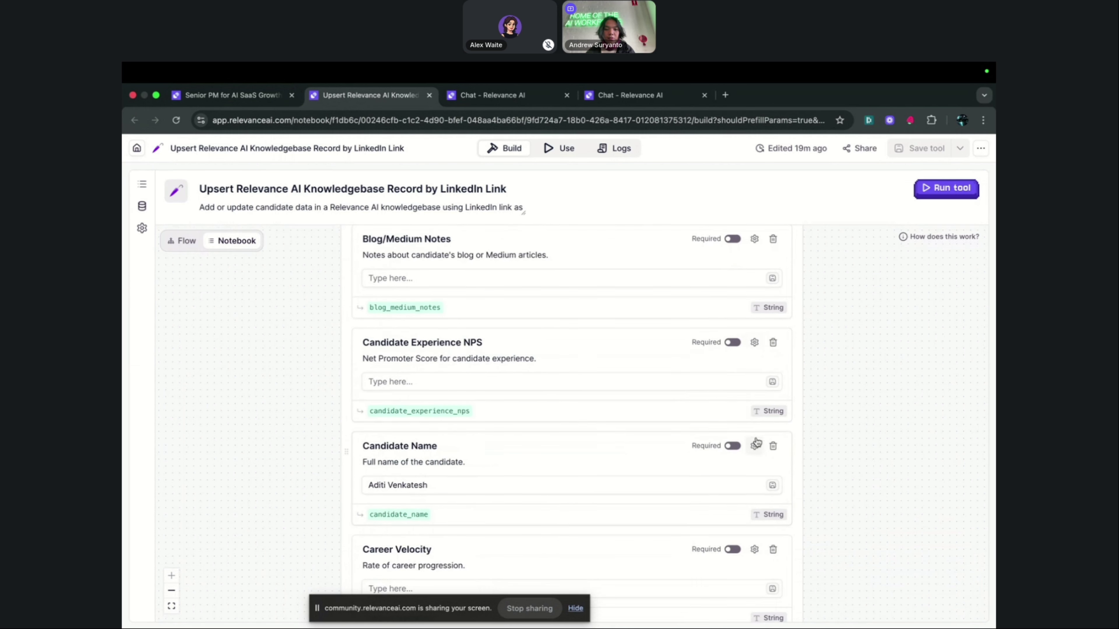
pyautogui.scroll(-7, 401, 421)
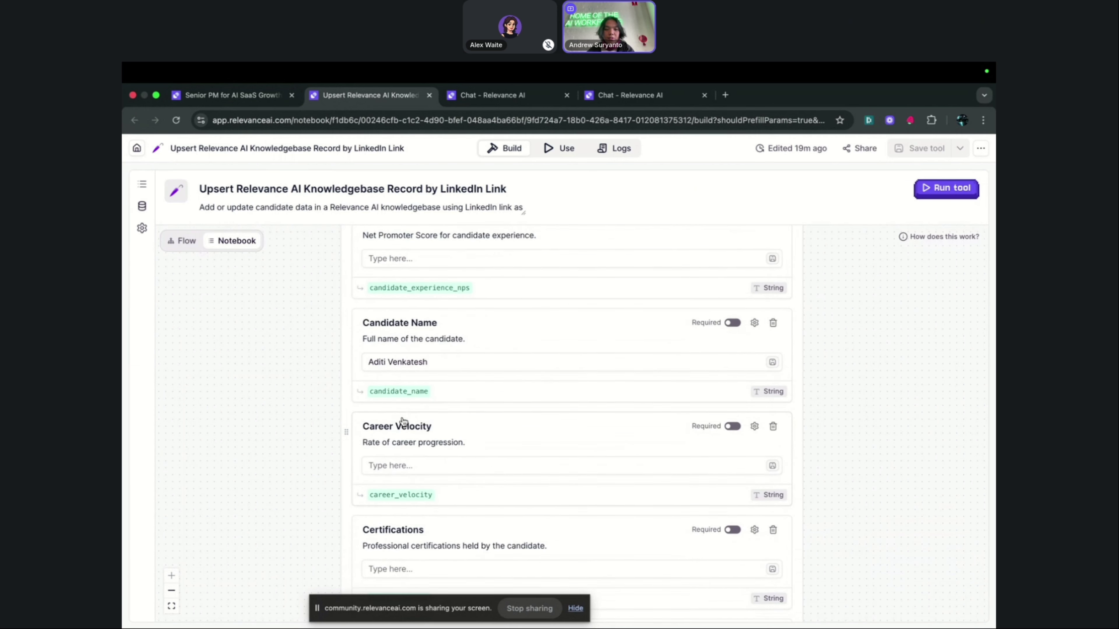
pyautogui.scroll(-9, 557, 422)
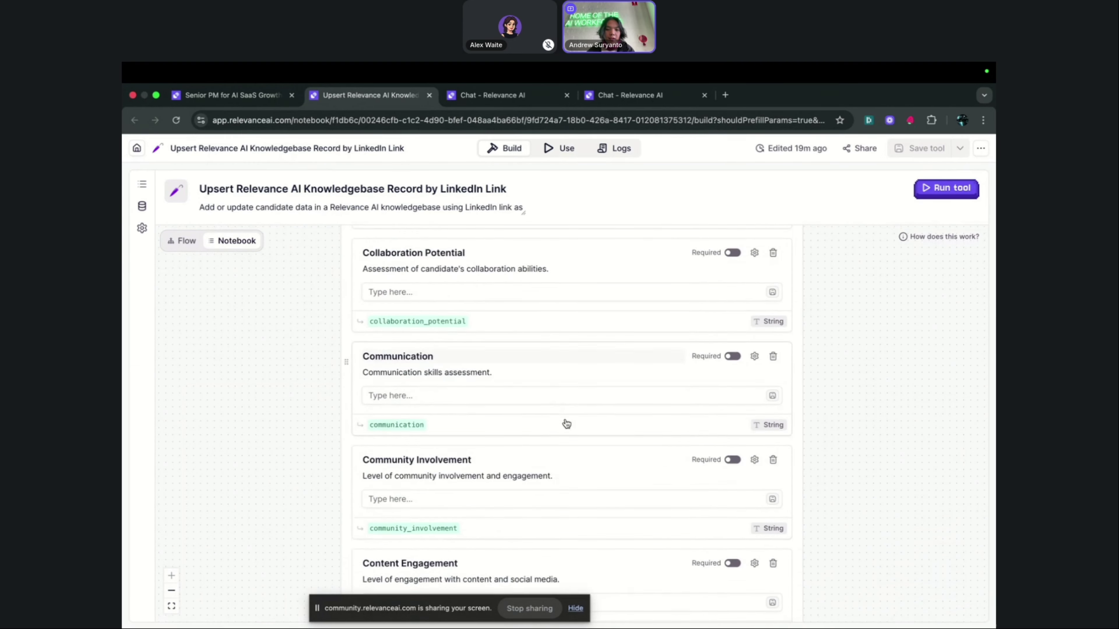
pyautogui.scroll(-10, 506, 431)
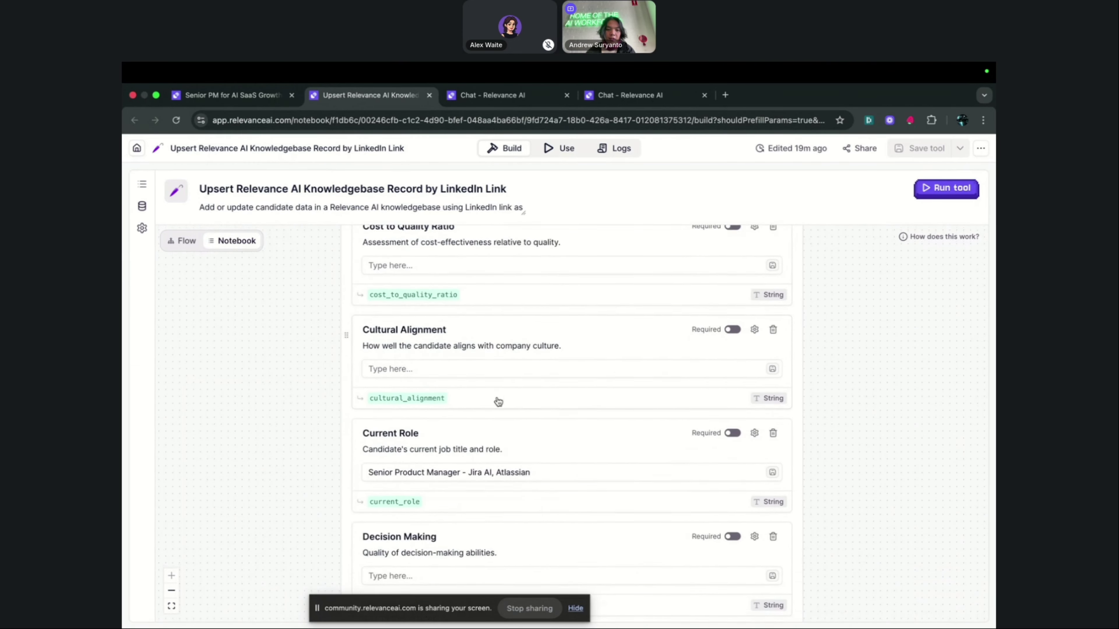
# Review the tool's further candidate inputs, including GitHub Activity, GitHub Notes, Industry and Location Flexibility
pyautogui.scroll(5, 674, 357)
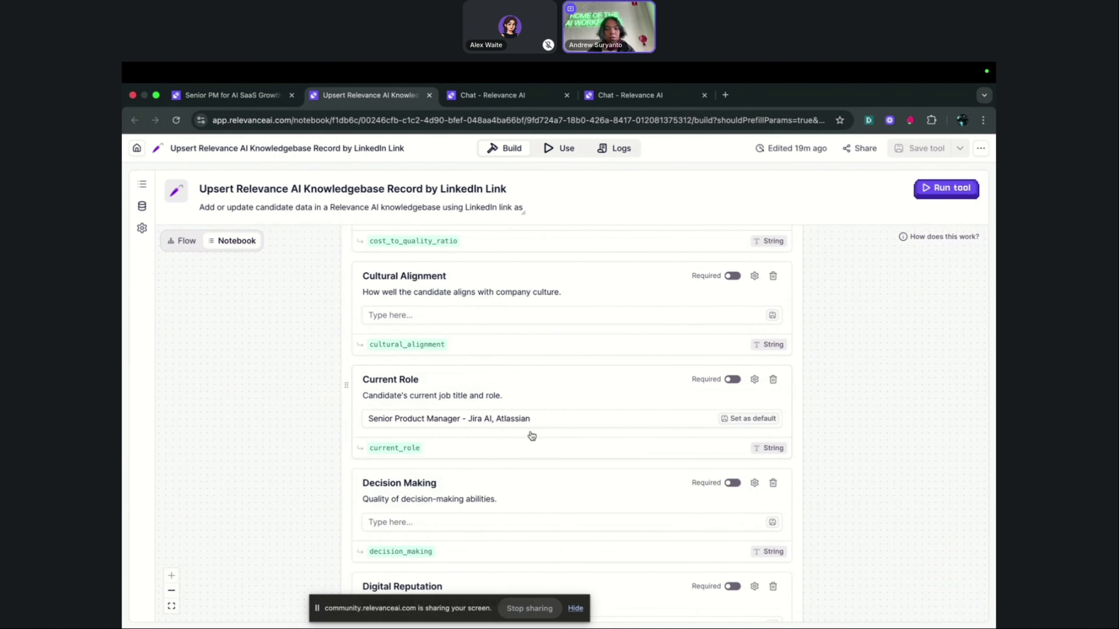
pyautogui.scroll(-15, 555, 418)
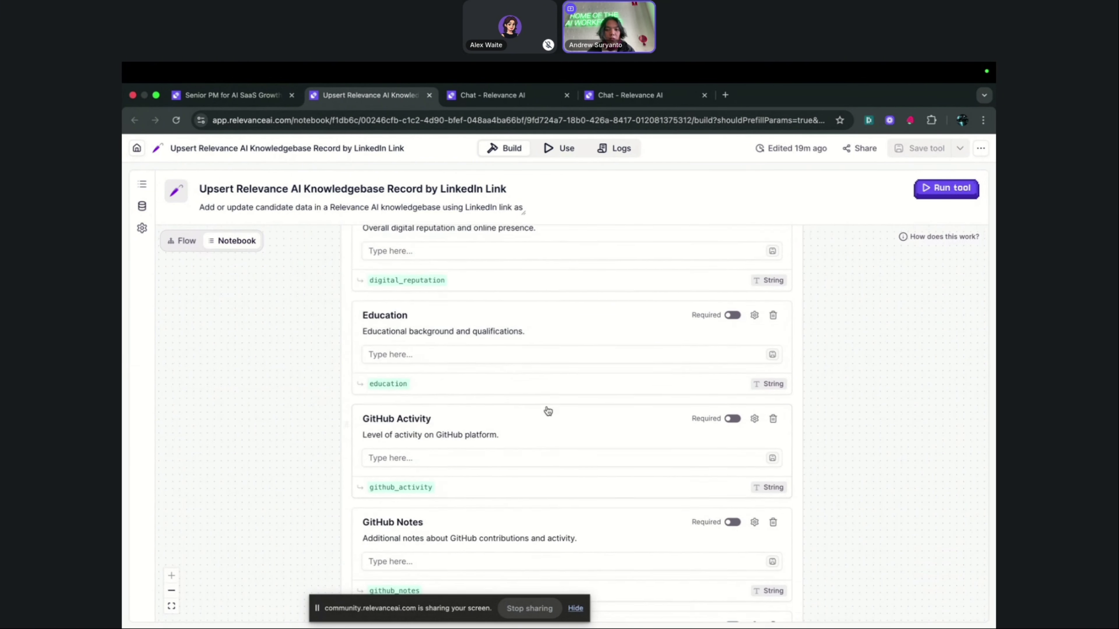
pyautogui.scroll(-4, 583, 421)
pyautogui.scroll(-2, 583, 421)
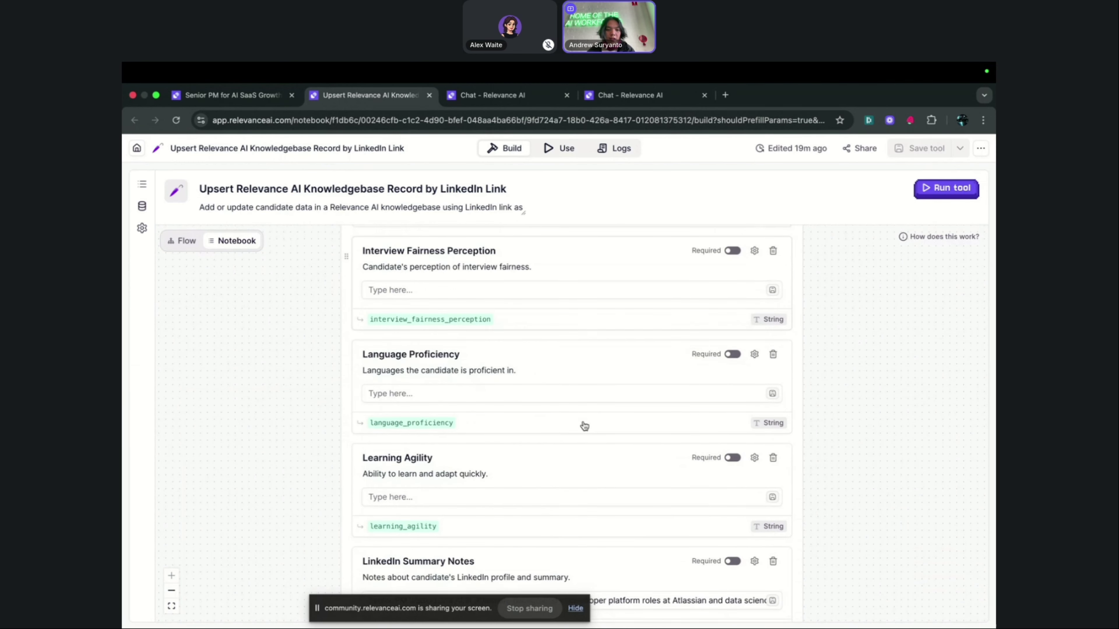
pyautogui.scroll(5, 582, 425)
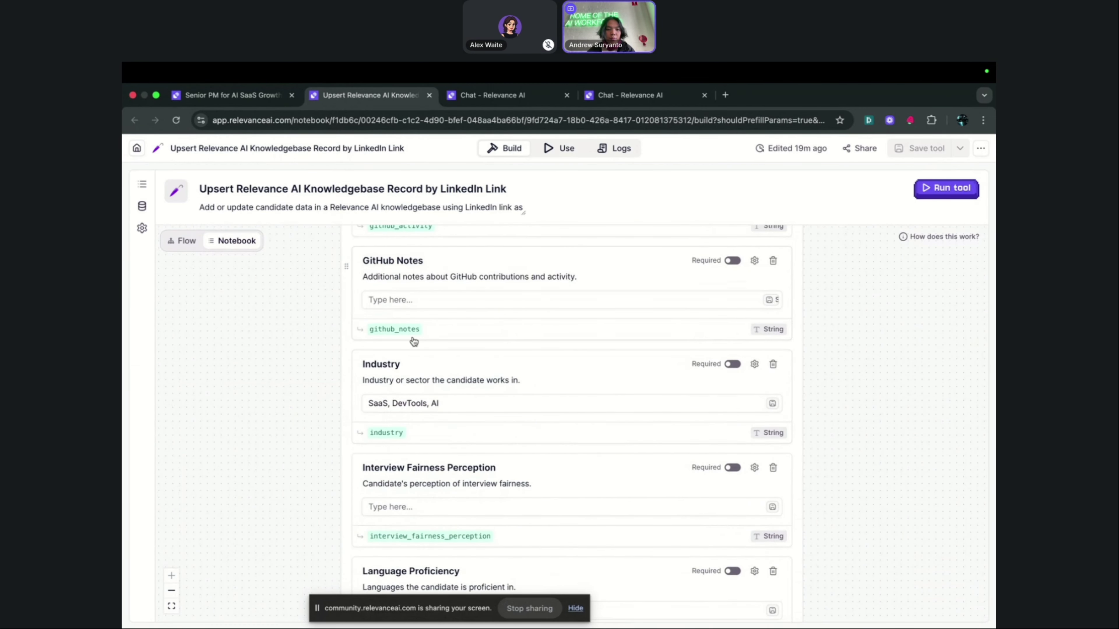
pyautogui.scroll(3, 418, 348)
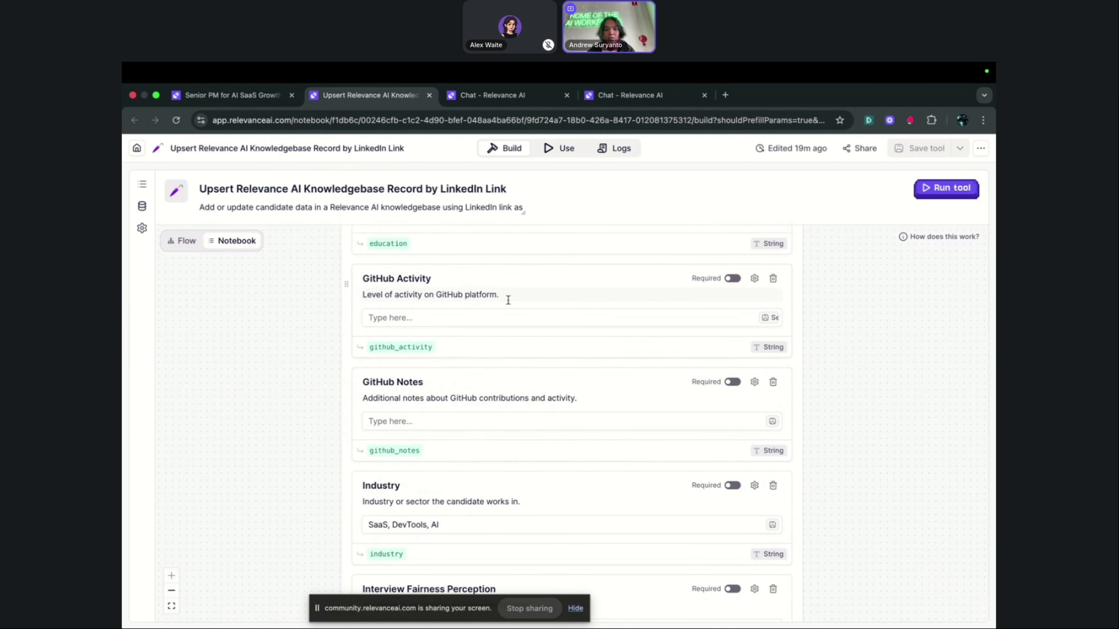
pyautogui.scroll(1, 467, 326)
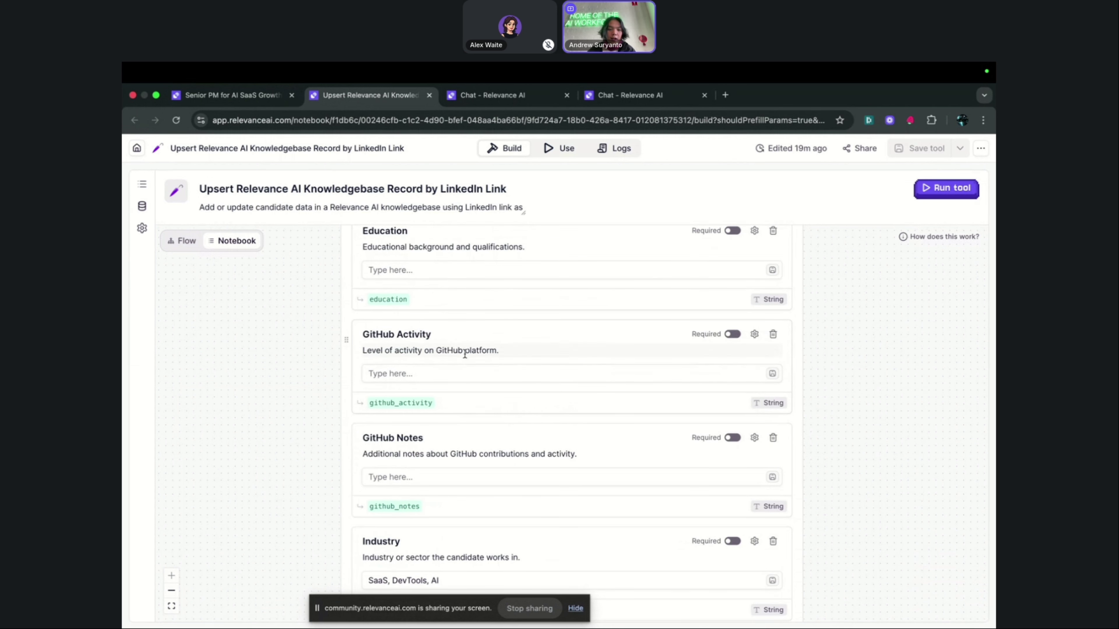
pyautogui.scroll(-15, 568, 423)
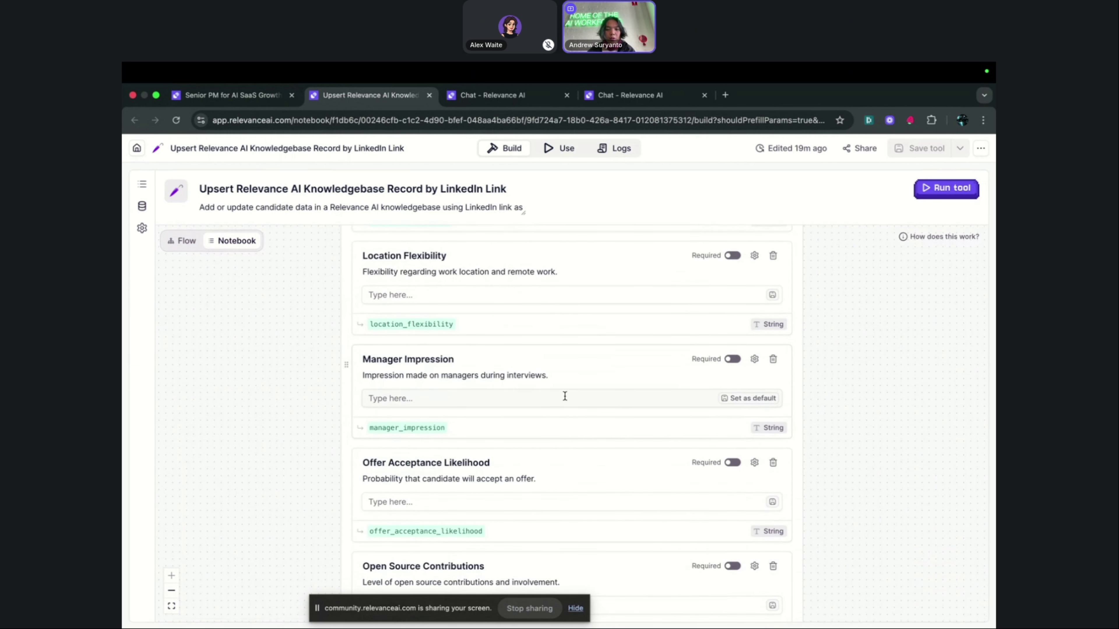
# Expand the Get current time and Upsert Candidate Data steps and check the identifier field and the rows to upsert
pyautogui.scroll(-15, 568, 405)
pyautogui.scroll(2, 570, 408)
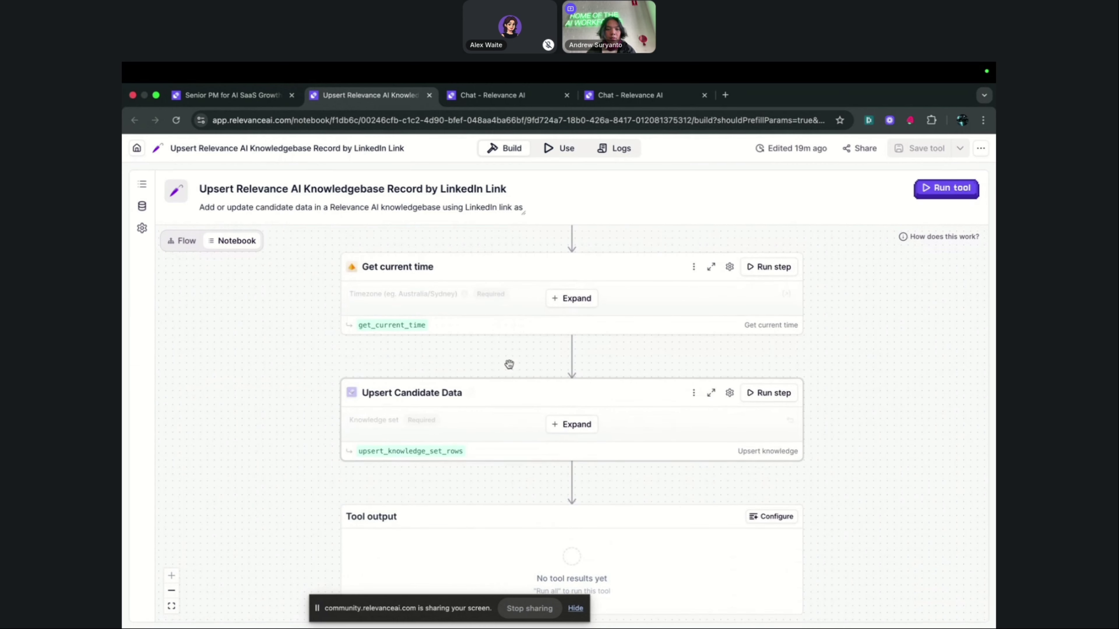
pyautogui.click(502, 293)
pyautogui.click(489, 503)
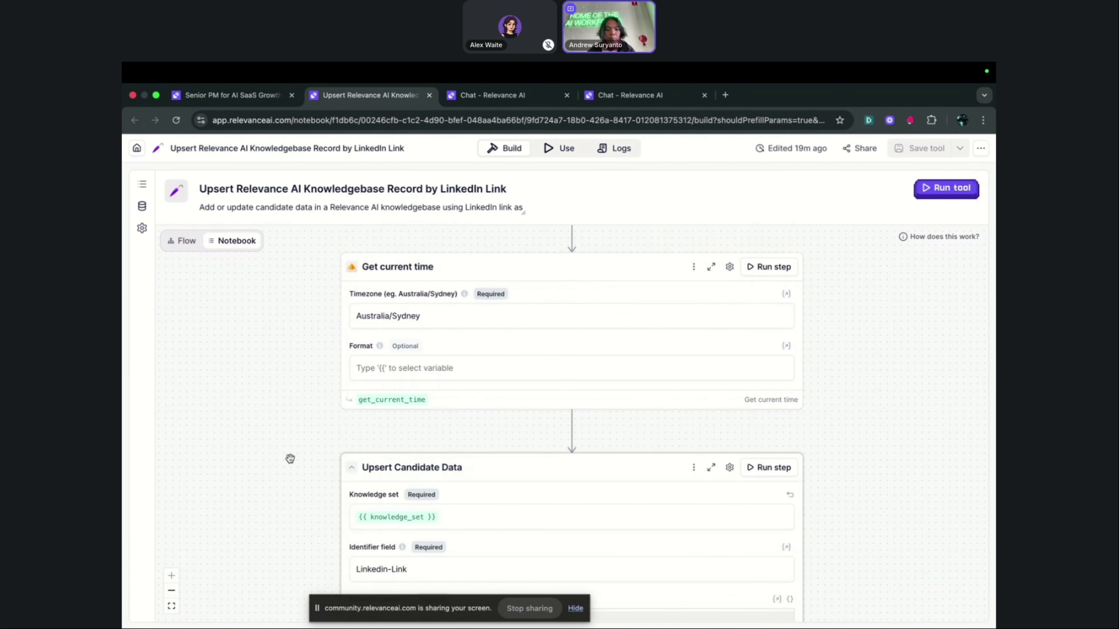
pyautogui.scroll(-4, 290, 459)
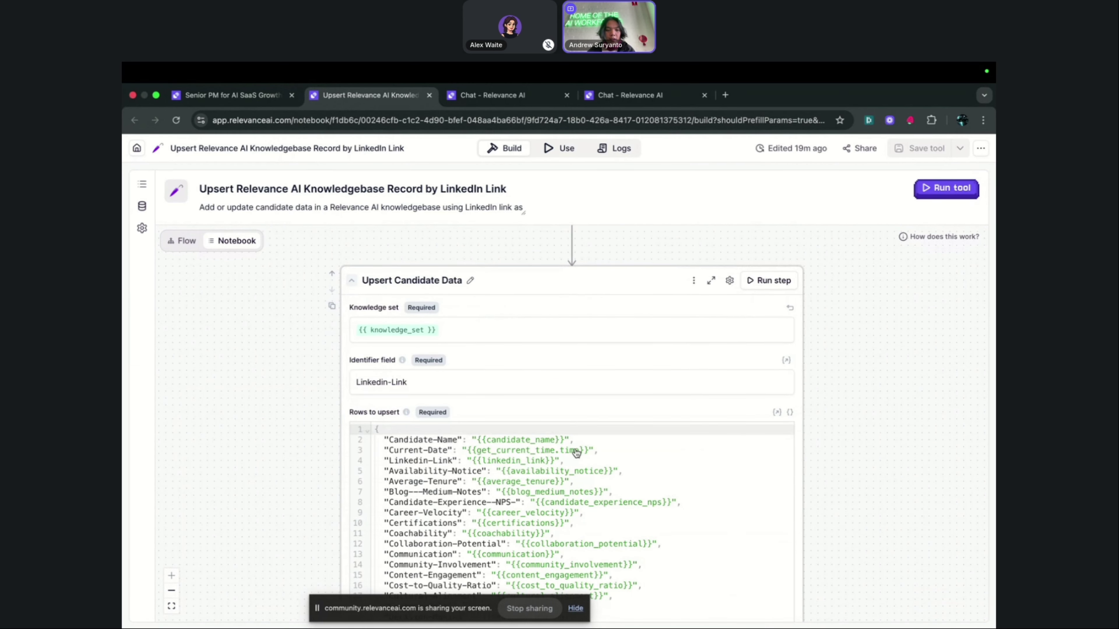
# Return to the agent run, close the tool call details, and open the researched_candidates table from the workspace's knowledge
pyautogui.click(239, 96)
pyautogui.click(194, 287)
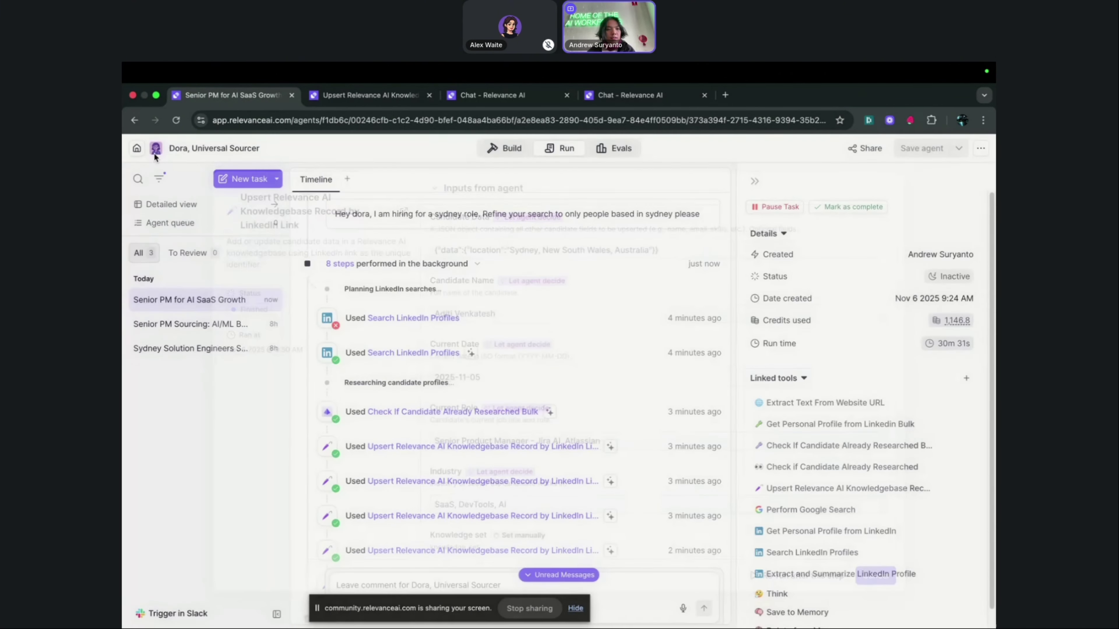
pyautogui.click(134, 151)
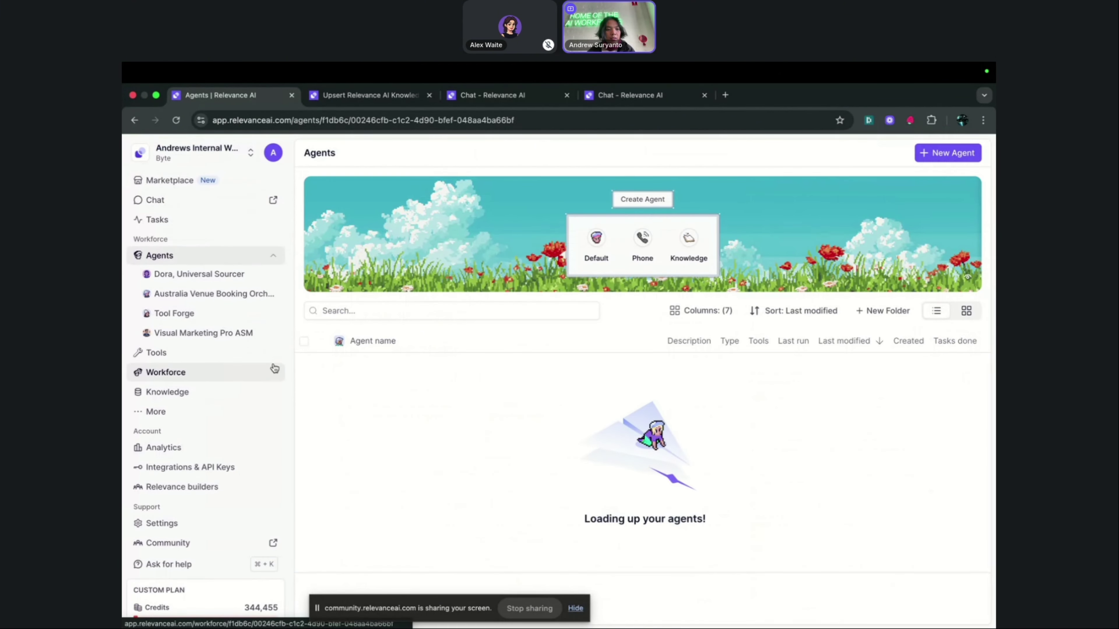
pyautogui.click(203, 396)
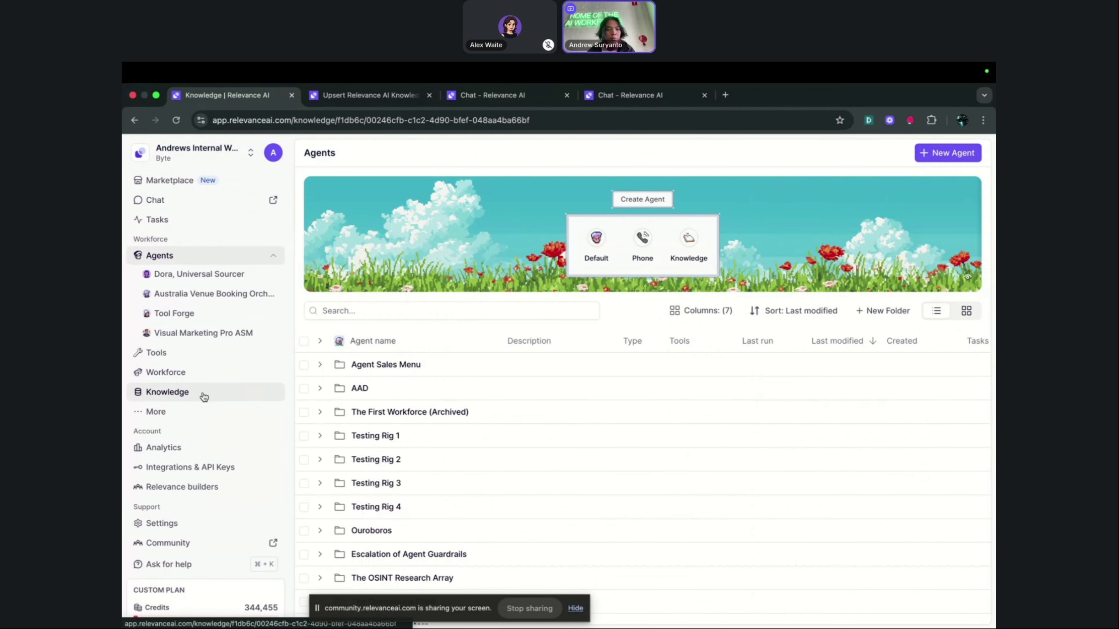
pyautogui.click(387, 366)
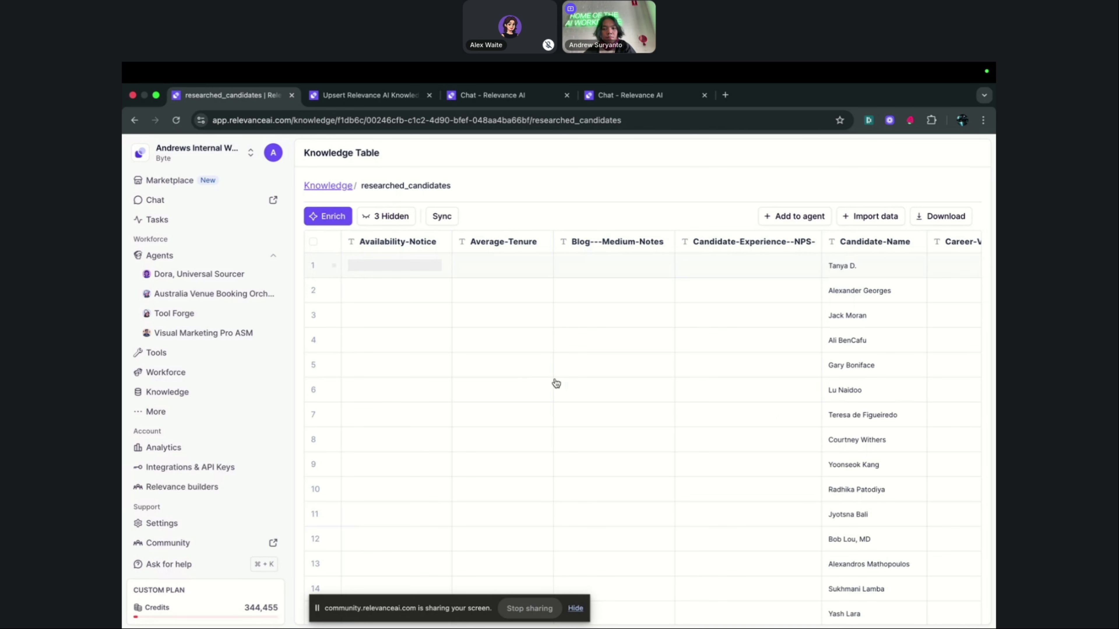
# Examine the researched_candidates table's rows and columns from Availability-Notice through Current-Date, Current-Role, Education and Industry
pyautogui.scroll(-5, 568, 401)
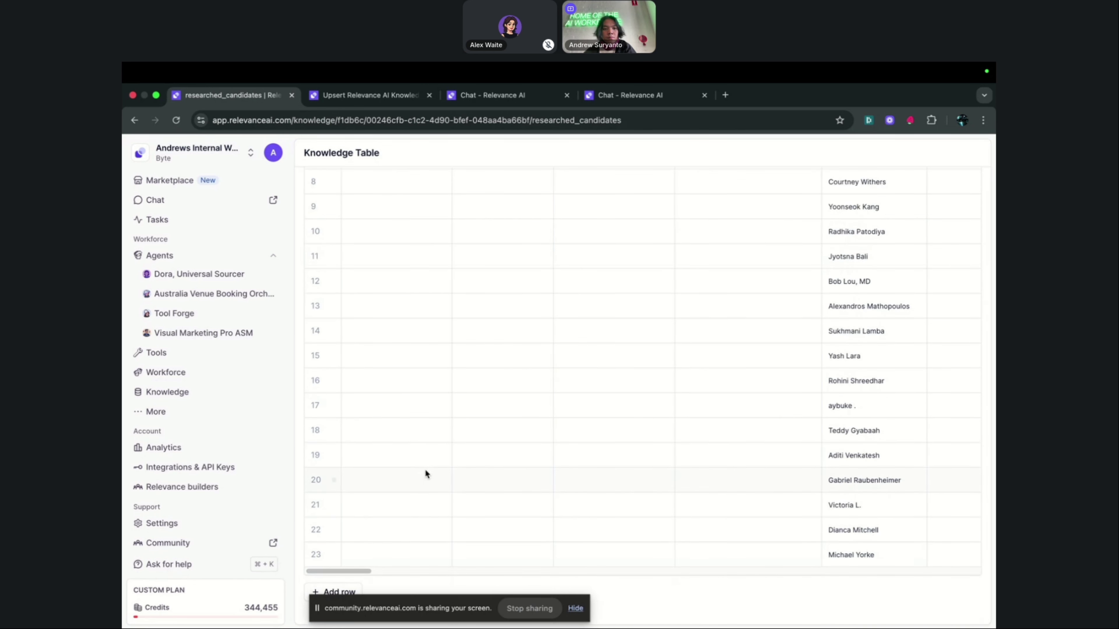
pyautogui.moveTo(340, 572); pyautogui.dragTo(445, 573)
pyautogui.scroll(6, 558, 454)
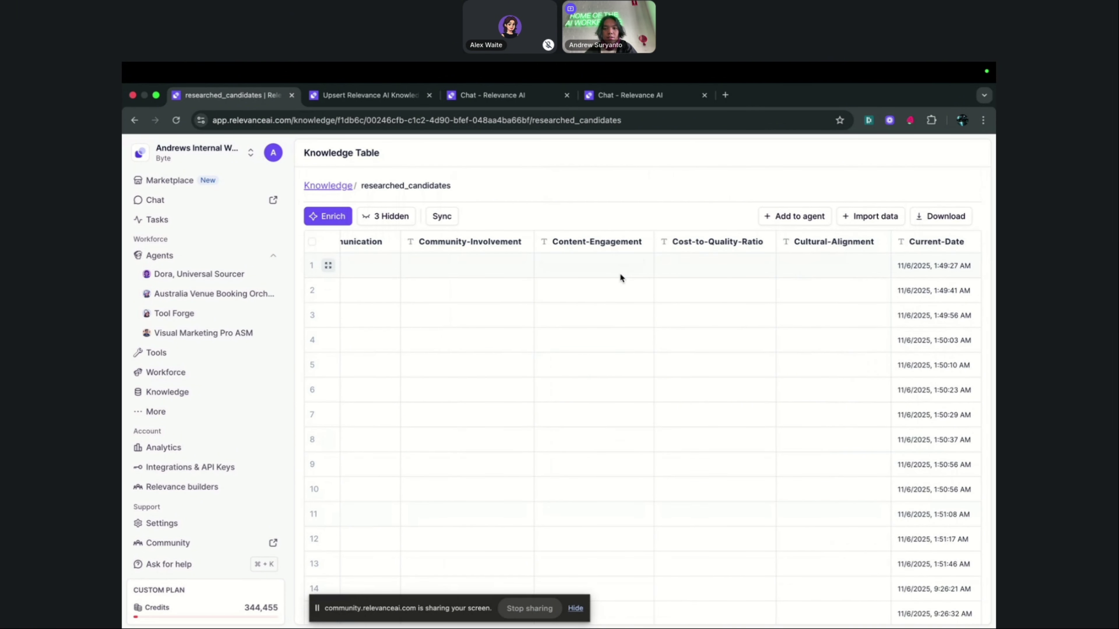
pyautogui.hscroll(-2, 621, 275)
pyautogui.hscroll(-5, 620, 277)
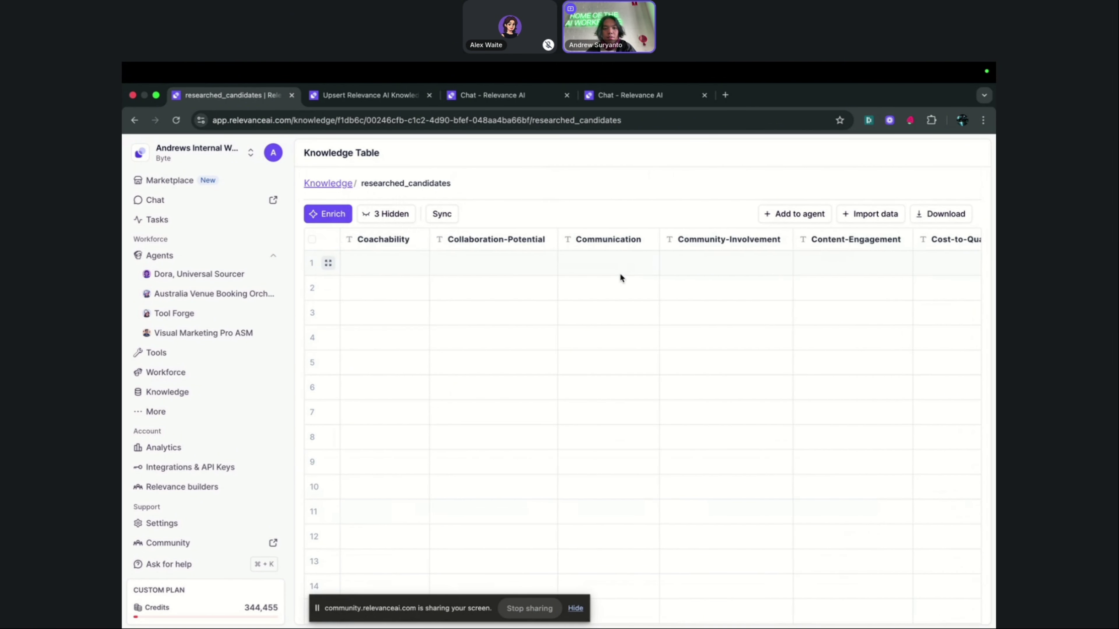
pyautogui.hscroll(15, 620, 276)
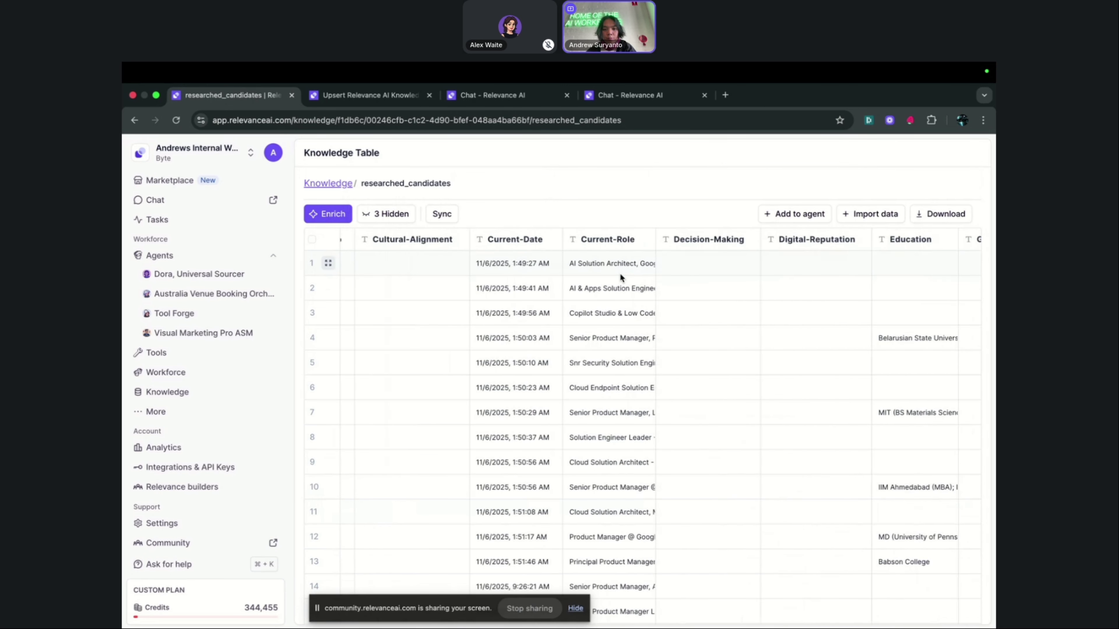
pyautogui.hscroll(1, 620, 276)
pyautogui.hscroll(10, 620, 276)
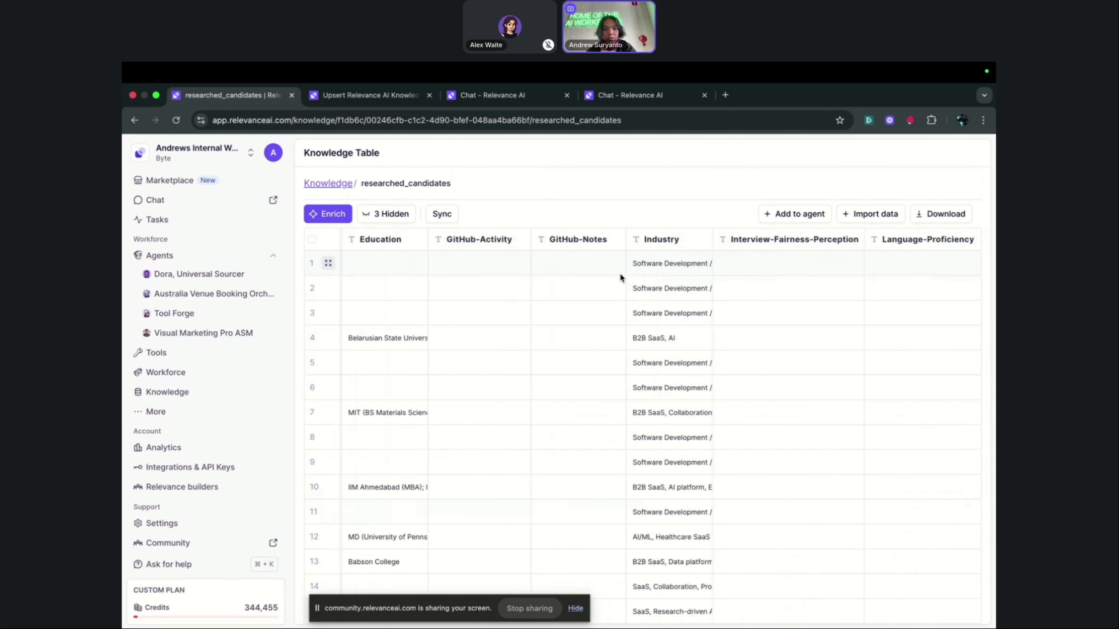
pyautogui.hscroll(-8, 619, 317)
pyautogui.hscroll(3, 618, 356)
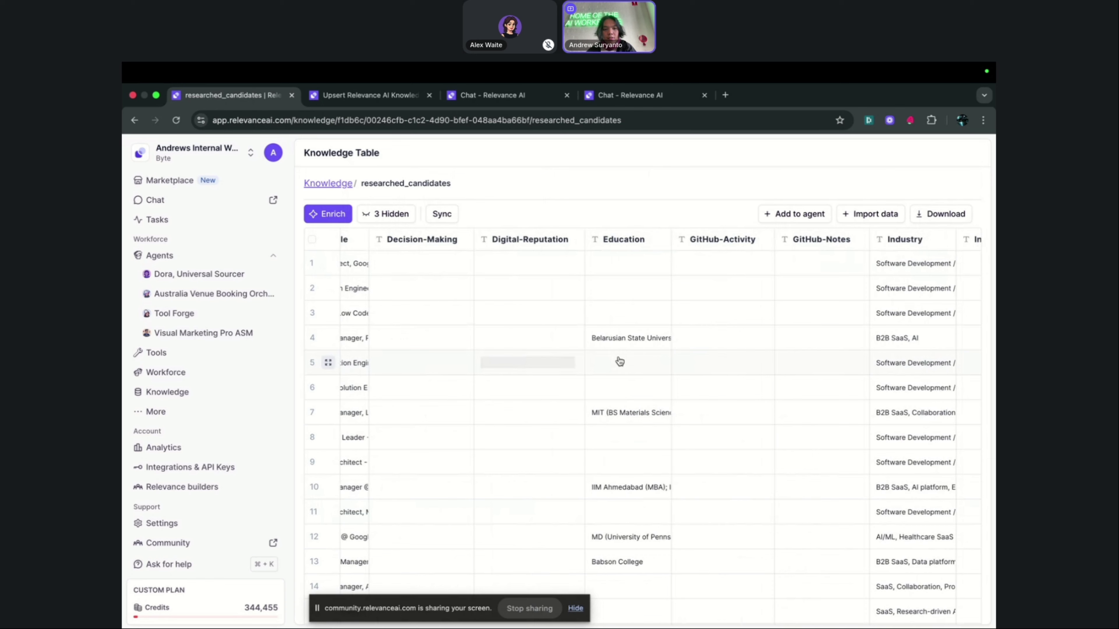
pyautogui.hscroll(-3, 619, 361)
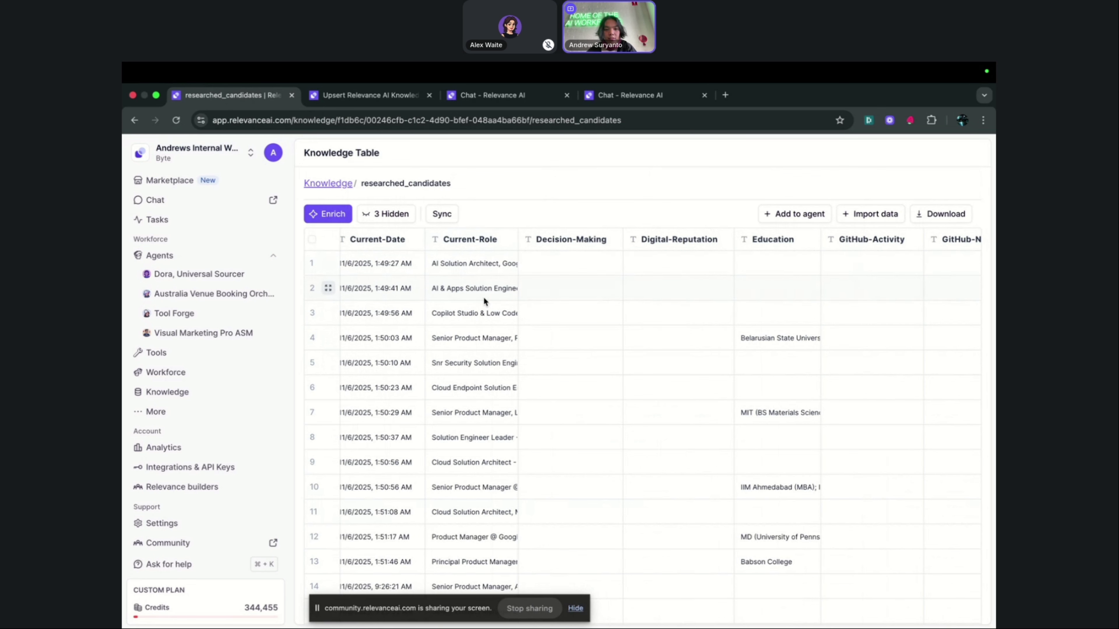
pyautogui.hscroll(10, 779, 386)
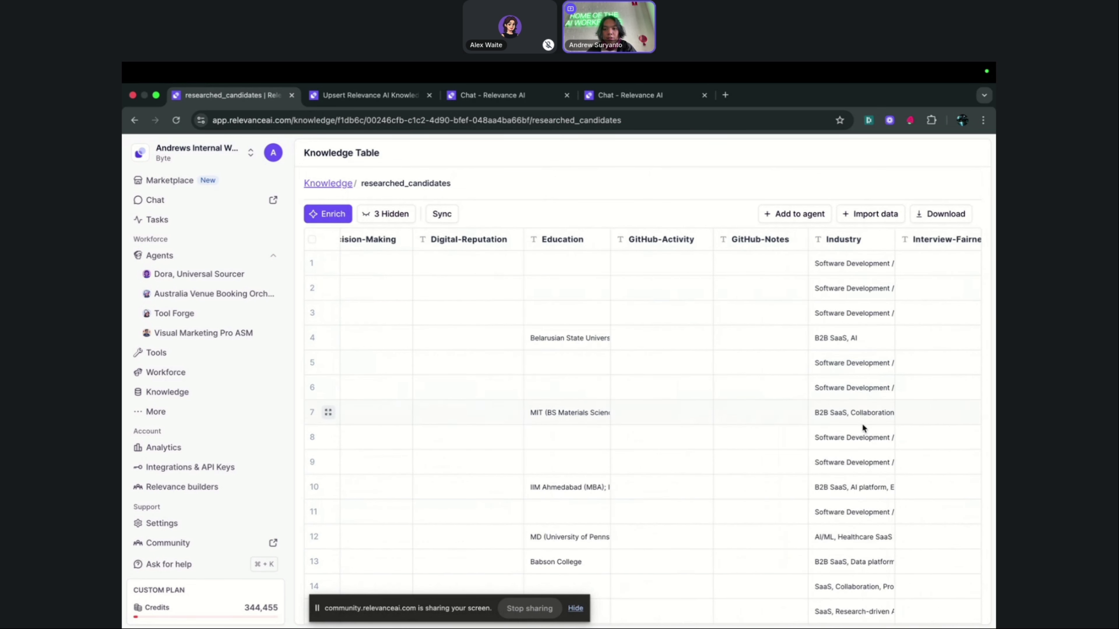
# Open row 3's details from its LinkedIn-Summary-Notes cell, highlight the full summary text, and close the details
pyautogui.hscroll(10, 682, 495)
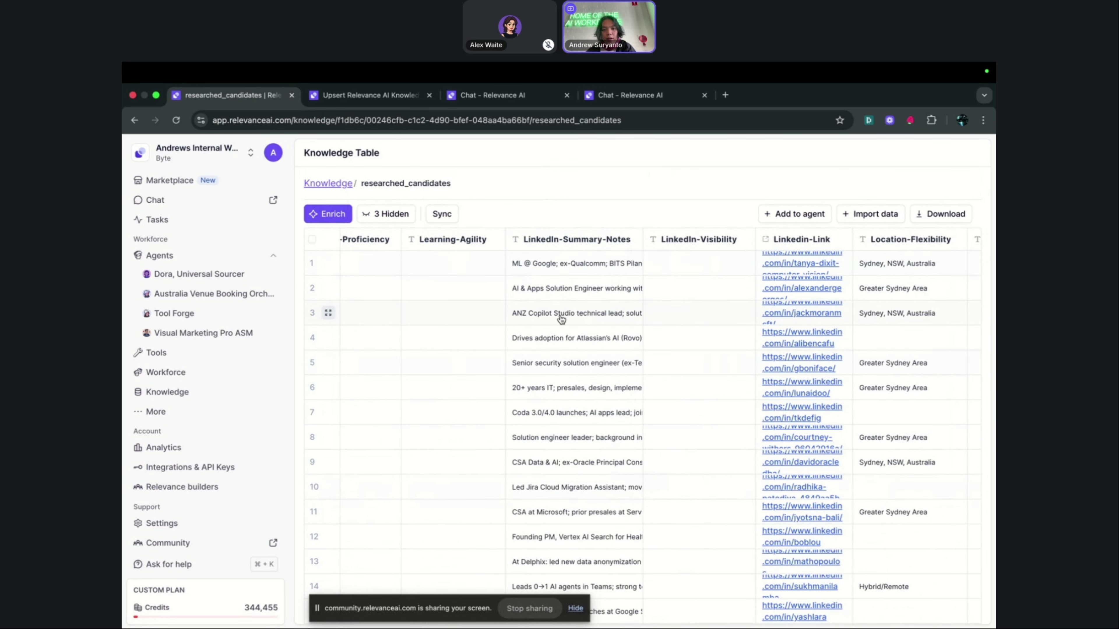
pyautogui.click(638, 321)
pyautogui.click(633, 311)
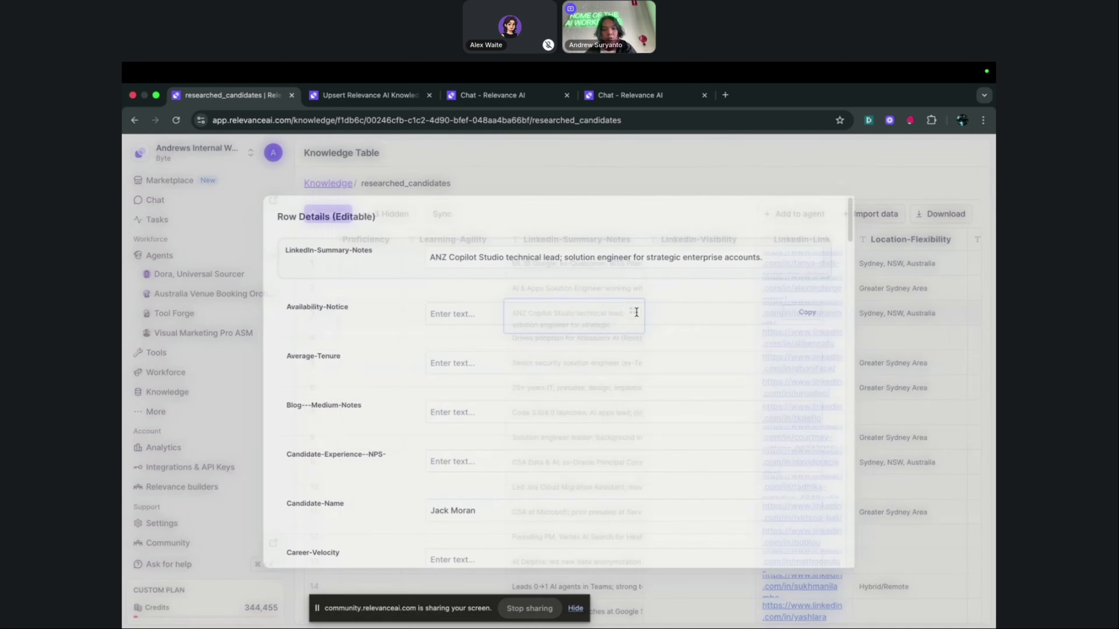
pyautogui.click(755, 255)
pyautogui.tripleClick(755, 256)
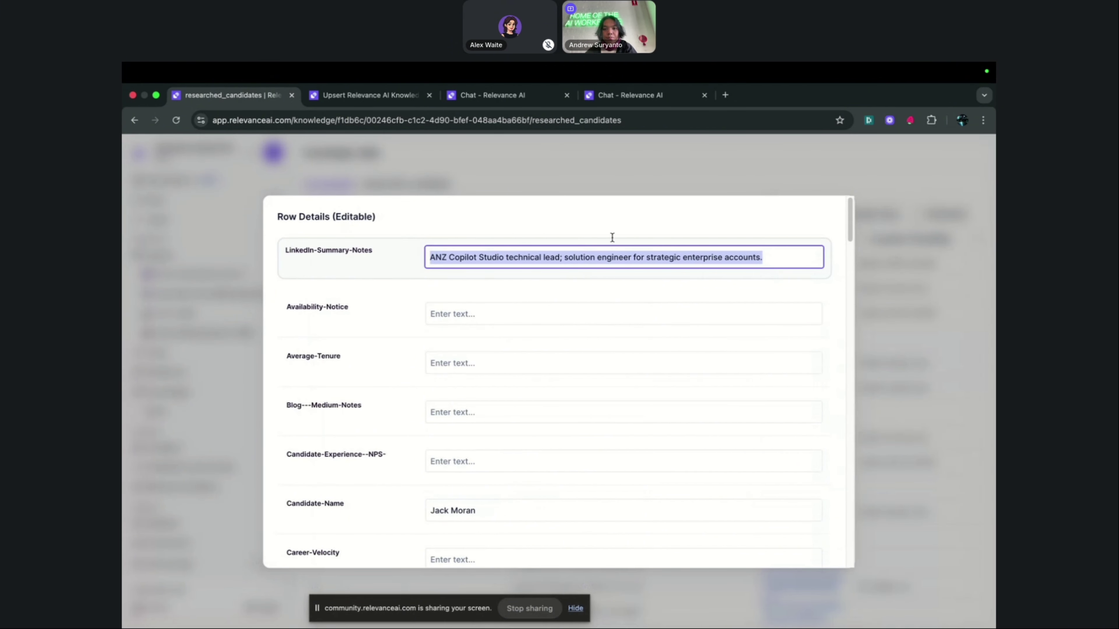
pyautogui.press('Escape')
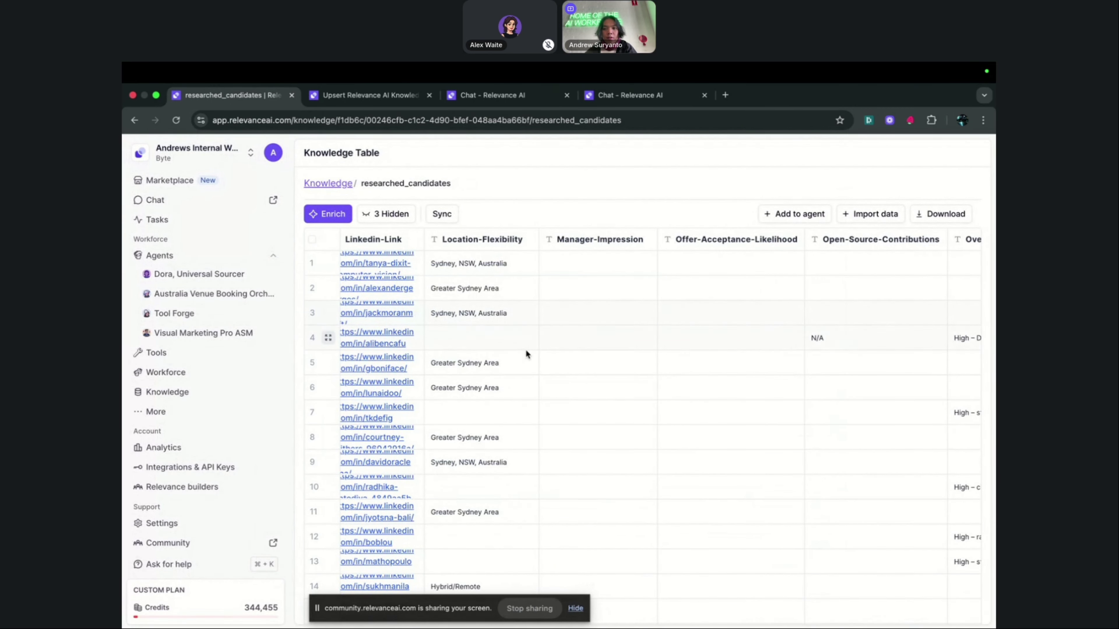
# Examine the assessment columns from Location-Flexibility and Overall-Impression through Predicted-Hire-Quality, Preferred-Working-Style and Problem-Solving
pyautogui.hscroll(10, 748, 424)
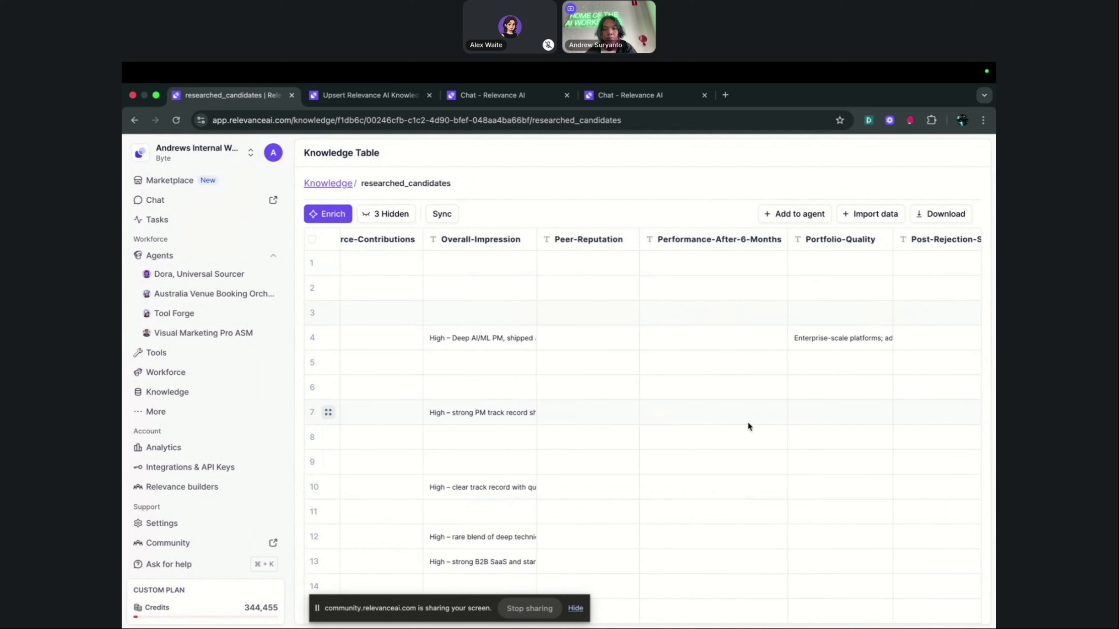
pyautogui.hscroll(-3, 748, 426)
pyautogui.hscroll(8, 747, 426)
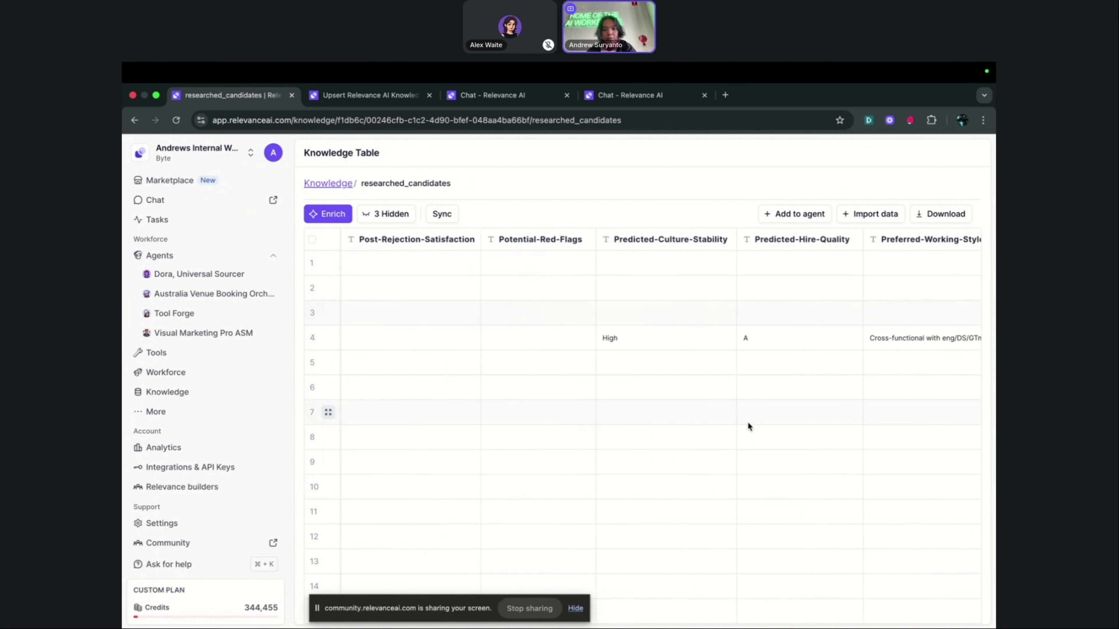
pyautogui.hscroll(8, 748, 422)
pyautogui.hscroll(-2, 748, 421)
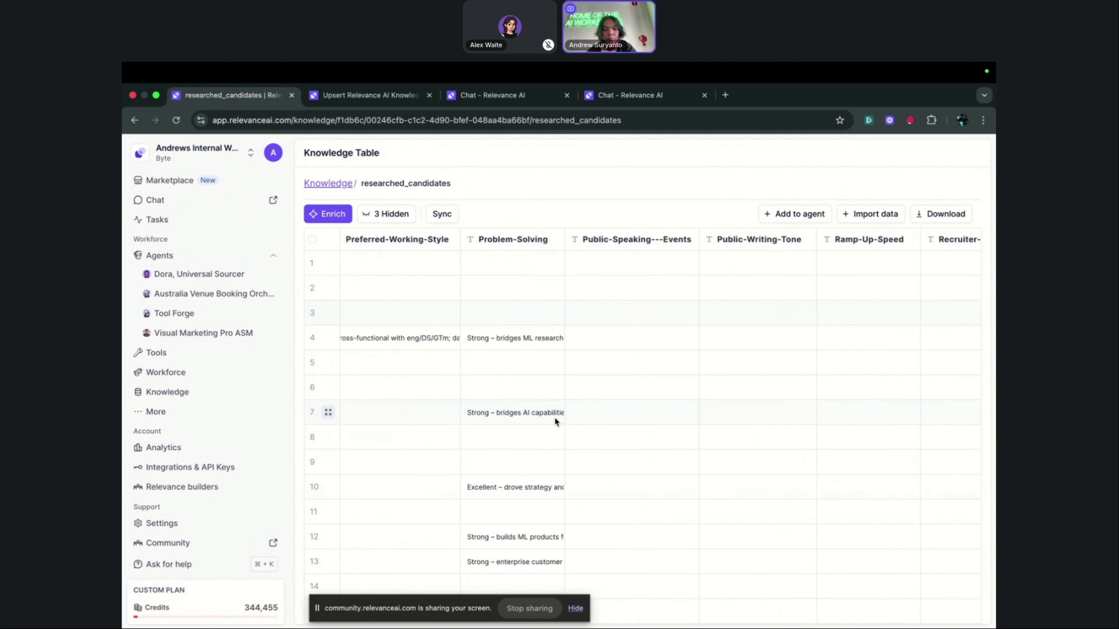
pyautogui.scroll(-3, 554, 421)
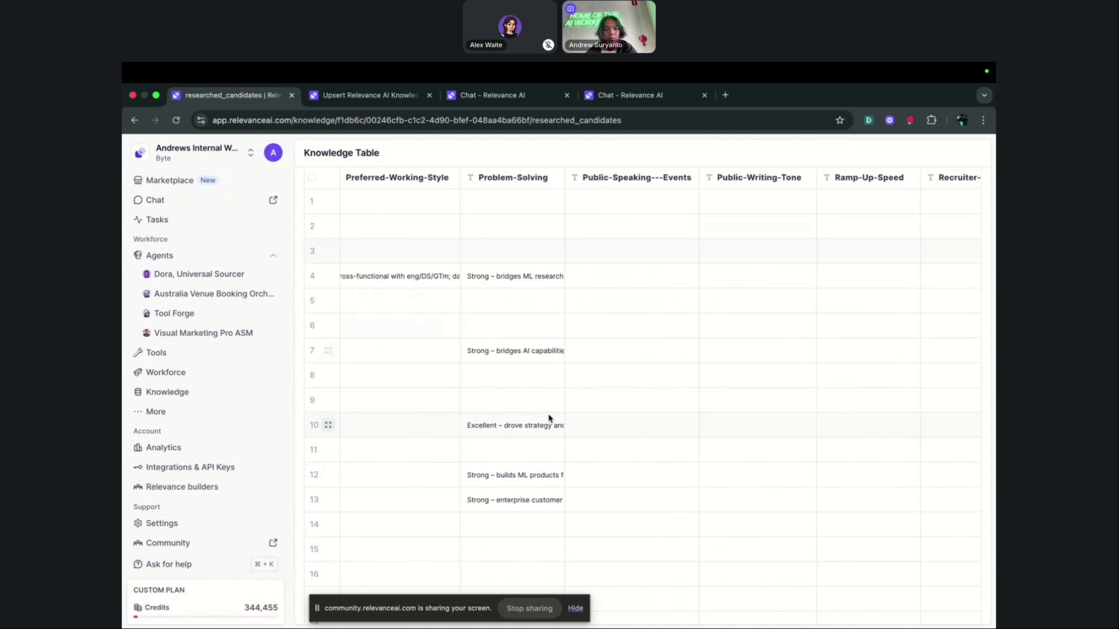
pyautogui.hscroll(2, 548, 414)
pyautogui.hscroll(-3, 548, 413)
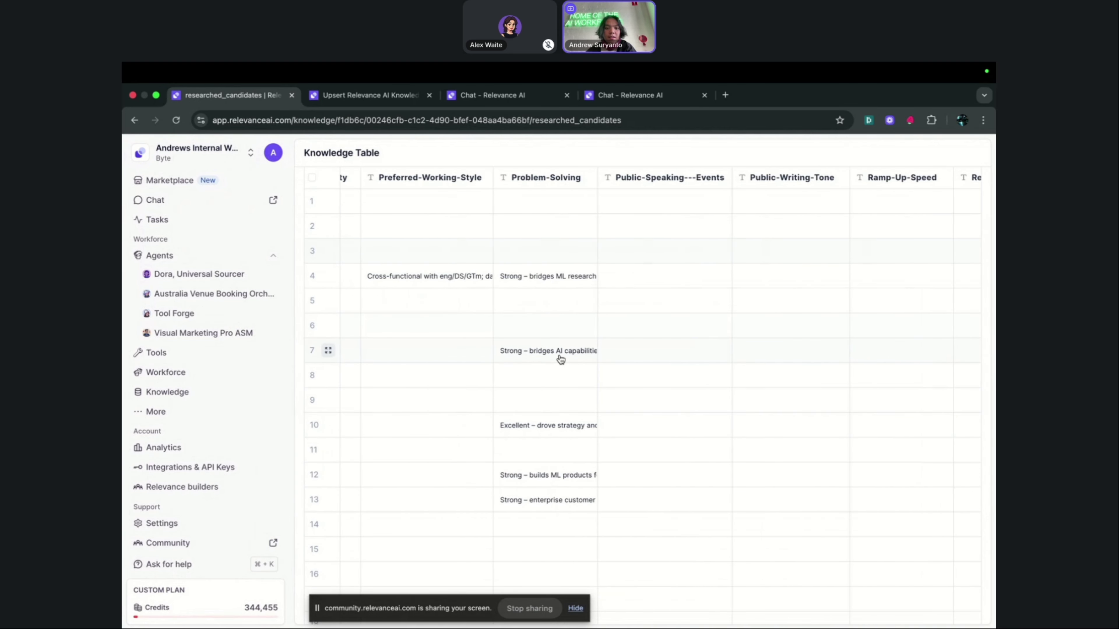
# Read row 7's full Problem-Solving entry in its row details, close them, and select row 10's Problem-Solving cell
pyautogui.click(560, 358)
pyautogui.click(589, 349)
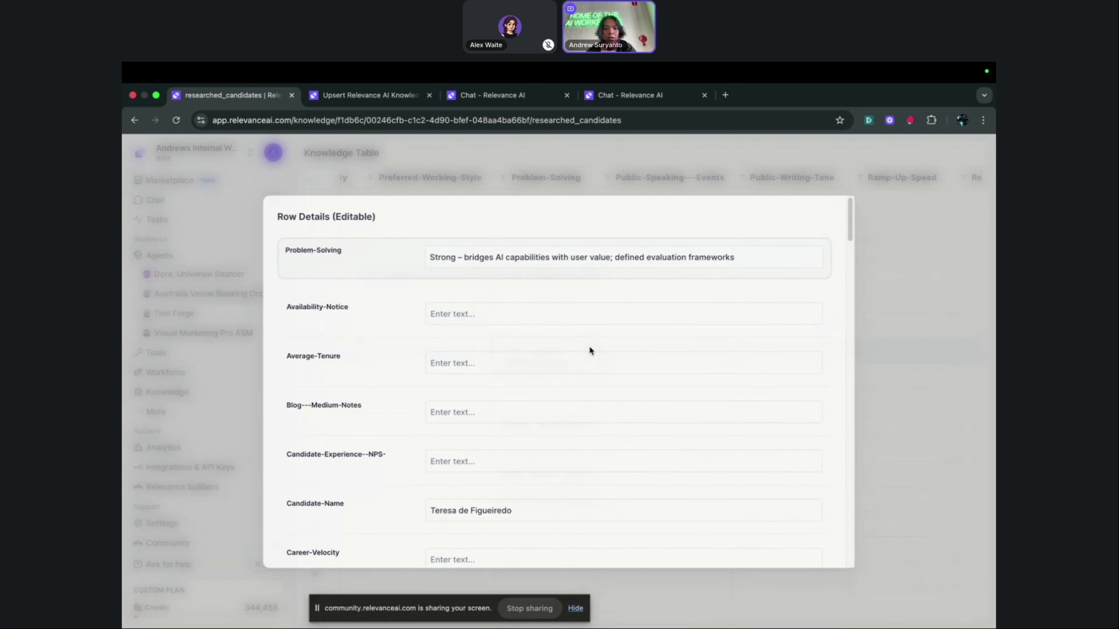
pyautogui.click(937, 355)
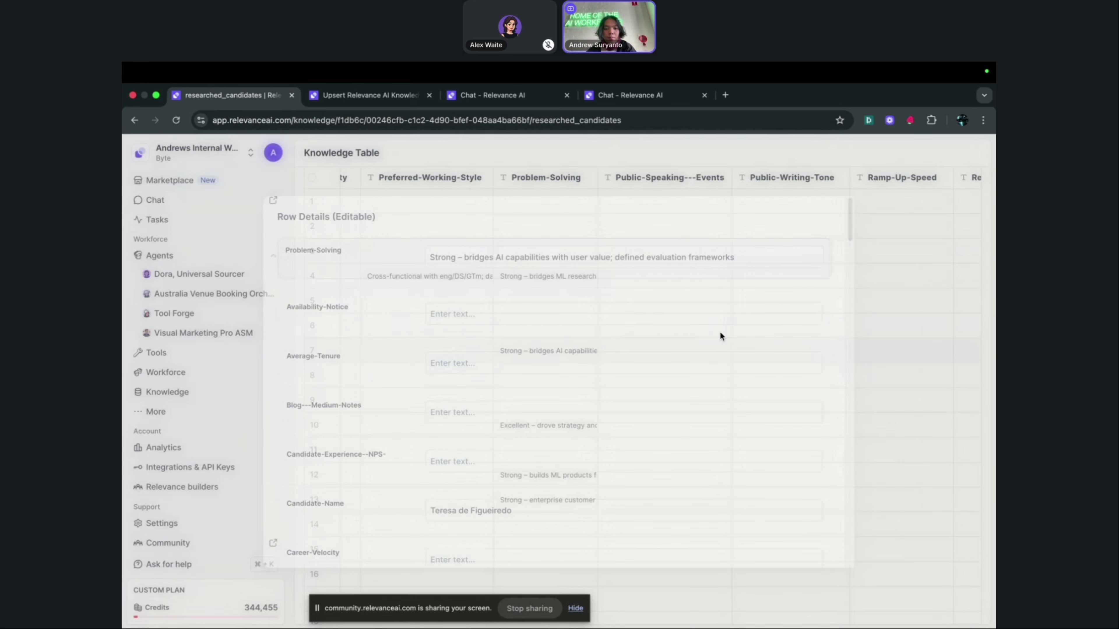
pyautogui.click(554, 426)
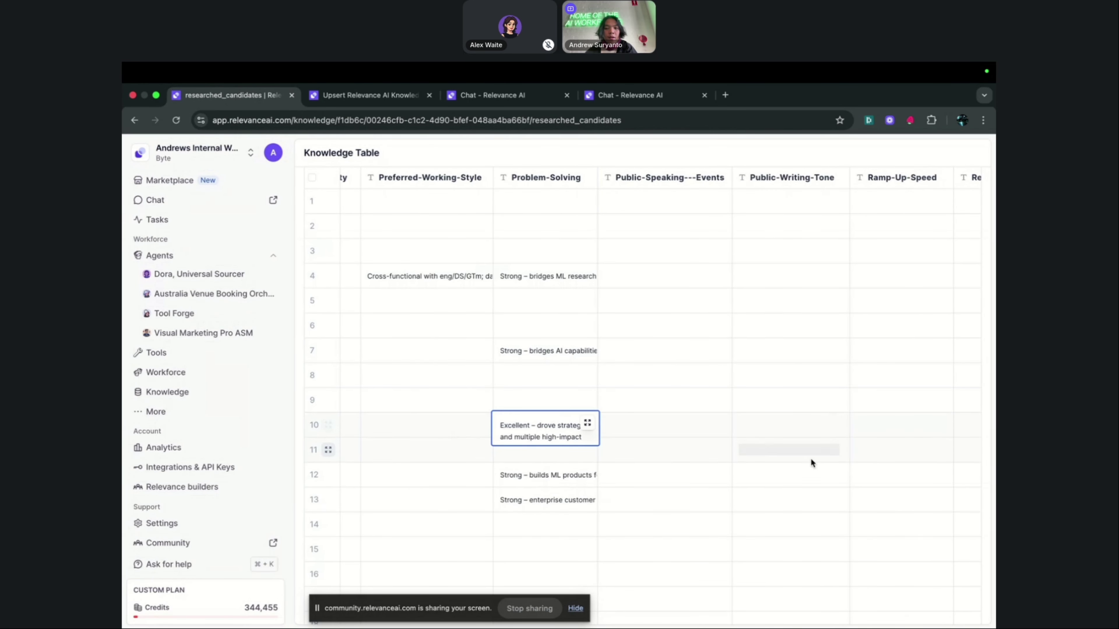
# Check the table's last columns, open row 20's details from its Top-Skills cell, and close them
pyautogui.hscroll(10, 813, 459)
pyautogui.hscroll(10, 812, 458)
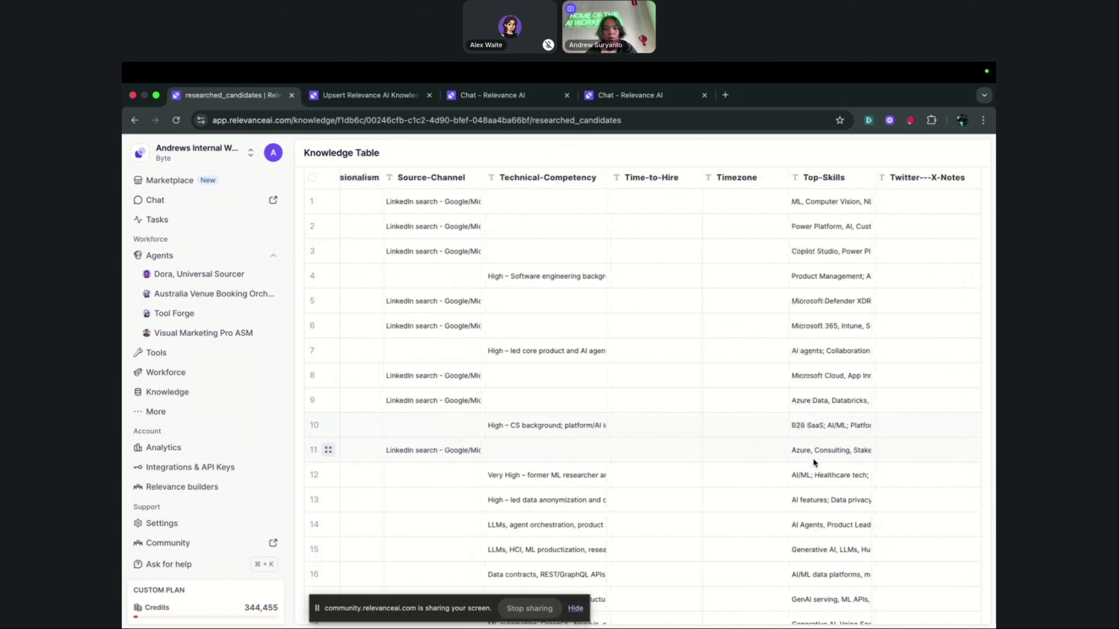
pyautogui.scroll(-2, 616, 506)
pyautogui.scroll(-4, 617, 507)
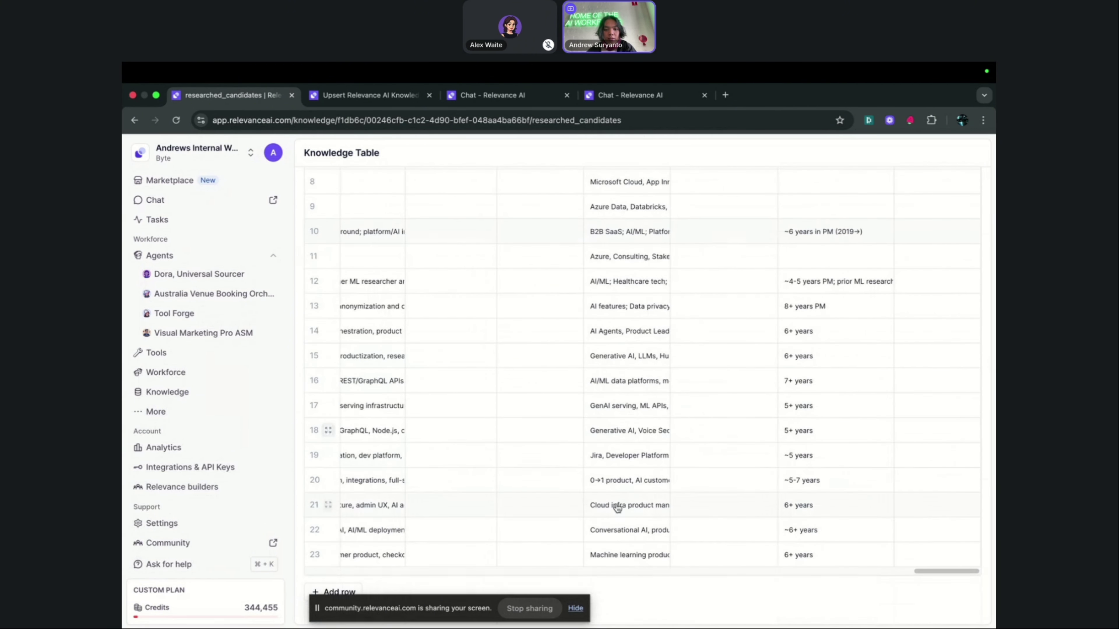
pyautogui.click(642, 479)
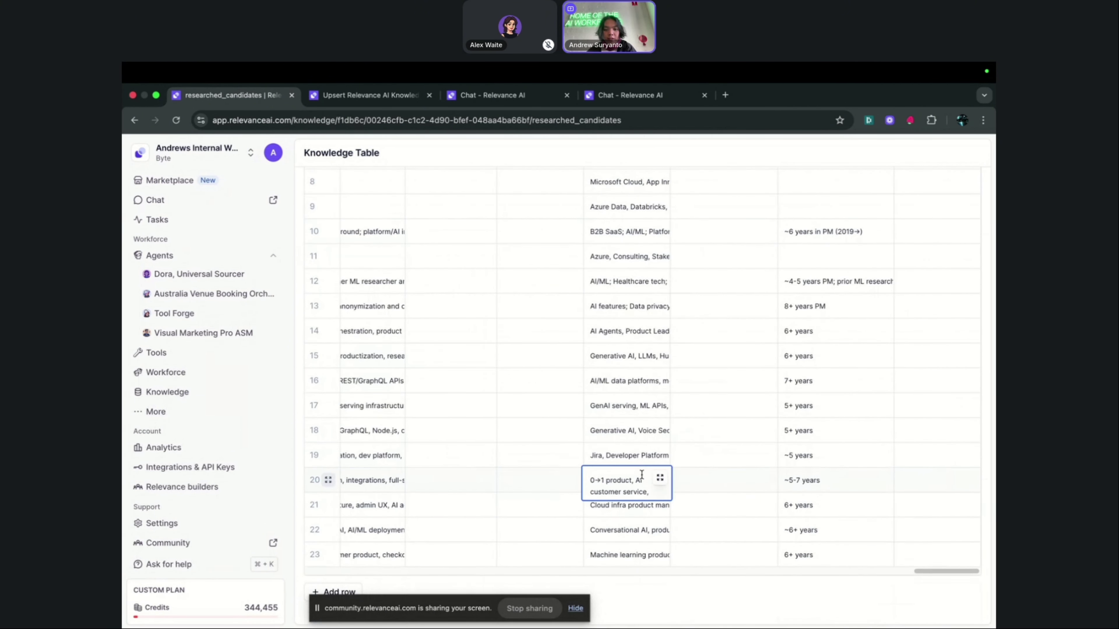
pyautogui.click(661, 478)
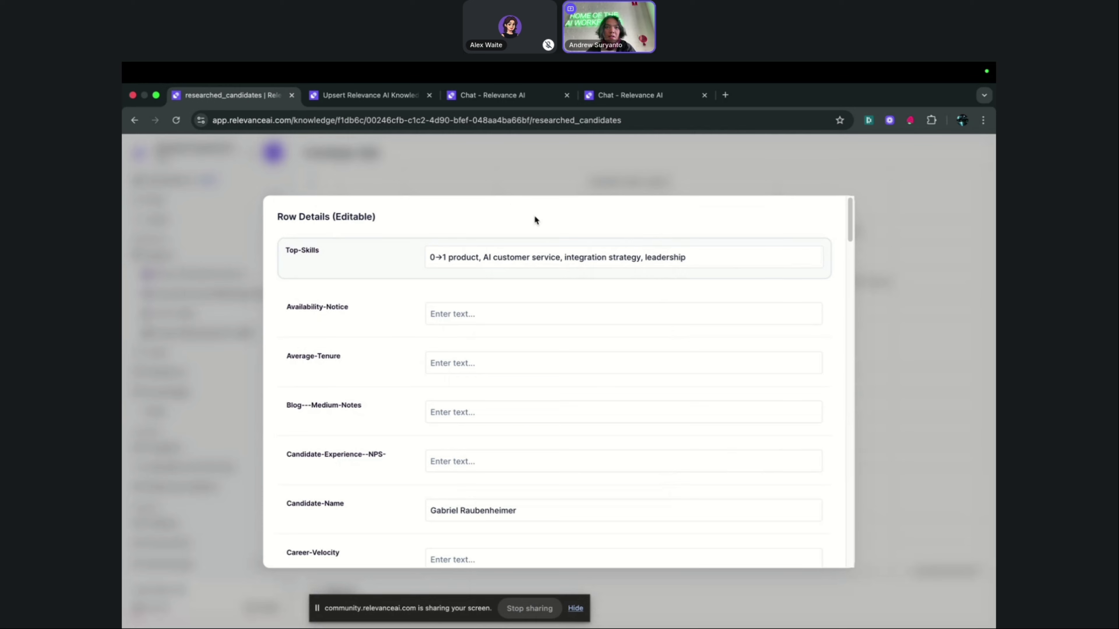
pyautogui.click(931, 364)
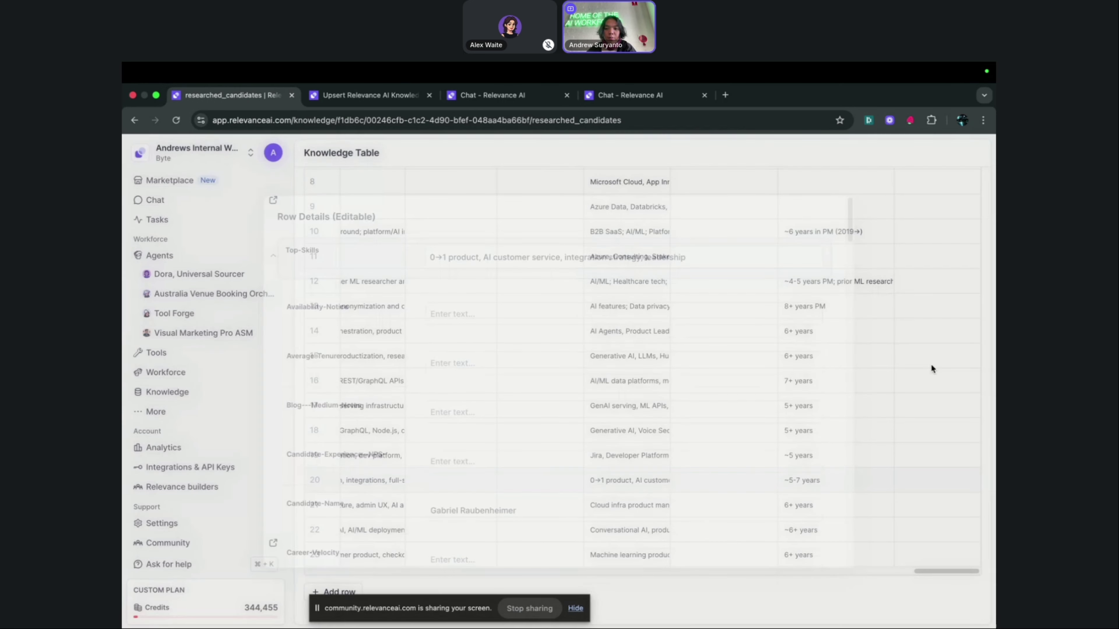
# Look back across the columns from Technical-Competency to Availability-Notice and review the Candidate-Name list
pyautogui.scroll(1, 732, 414)
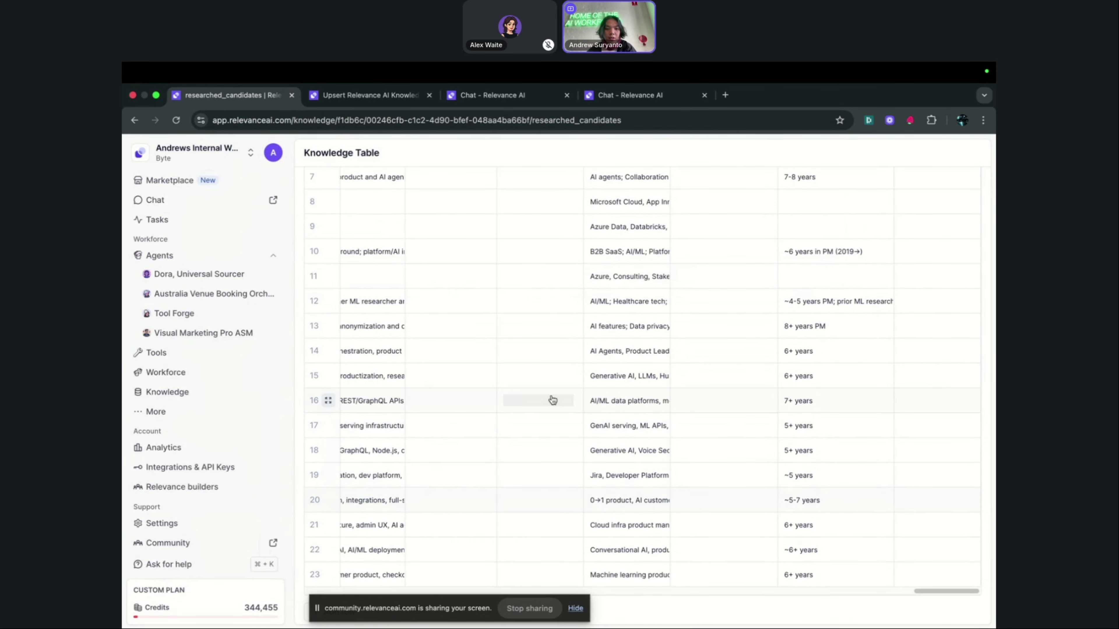
pyautogui.hscroll(-5, 542, 400)
pyautogui.scroll(5, 718, 436)
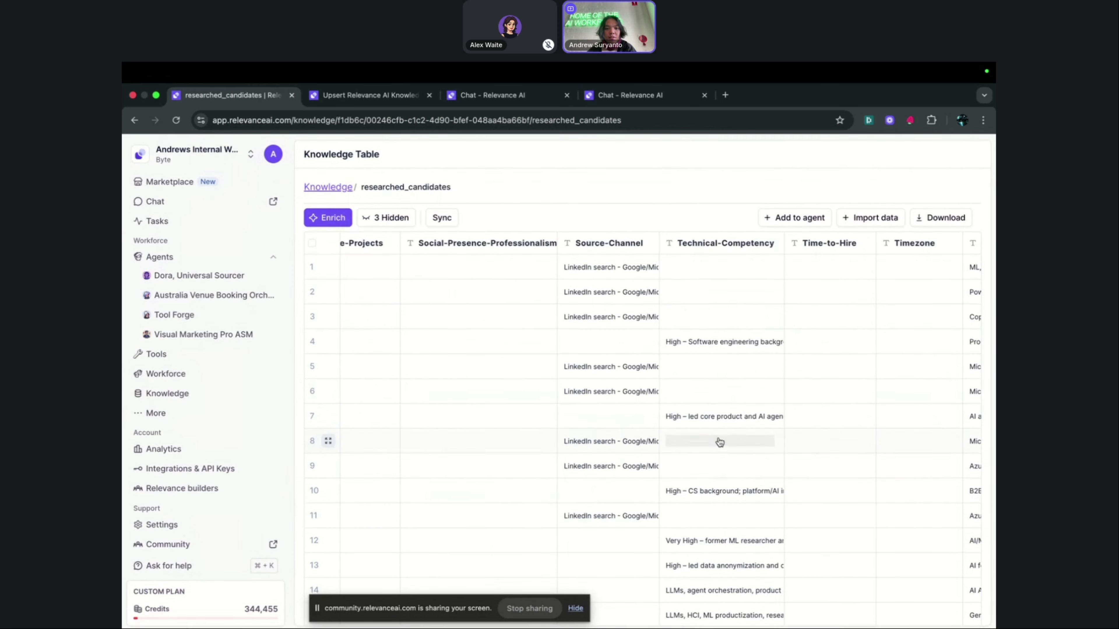
pyautogui.hscroll(-10, 579, 381)
pyautogui.hscroll(-10, 624, 399)
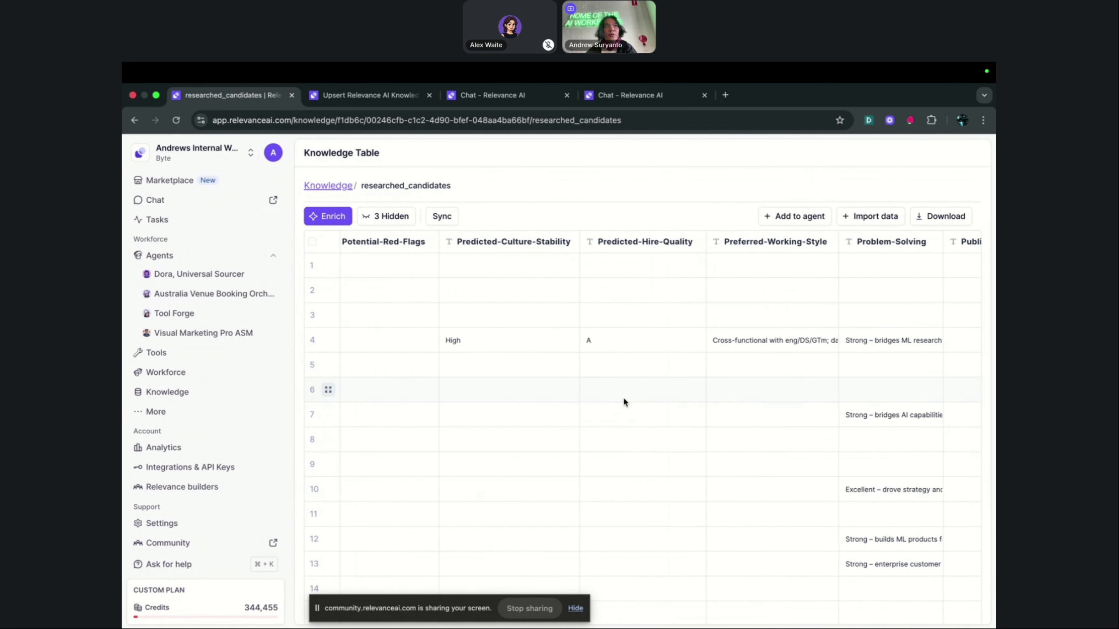
pyautogui.hscroll(-10, 623, 397)
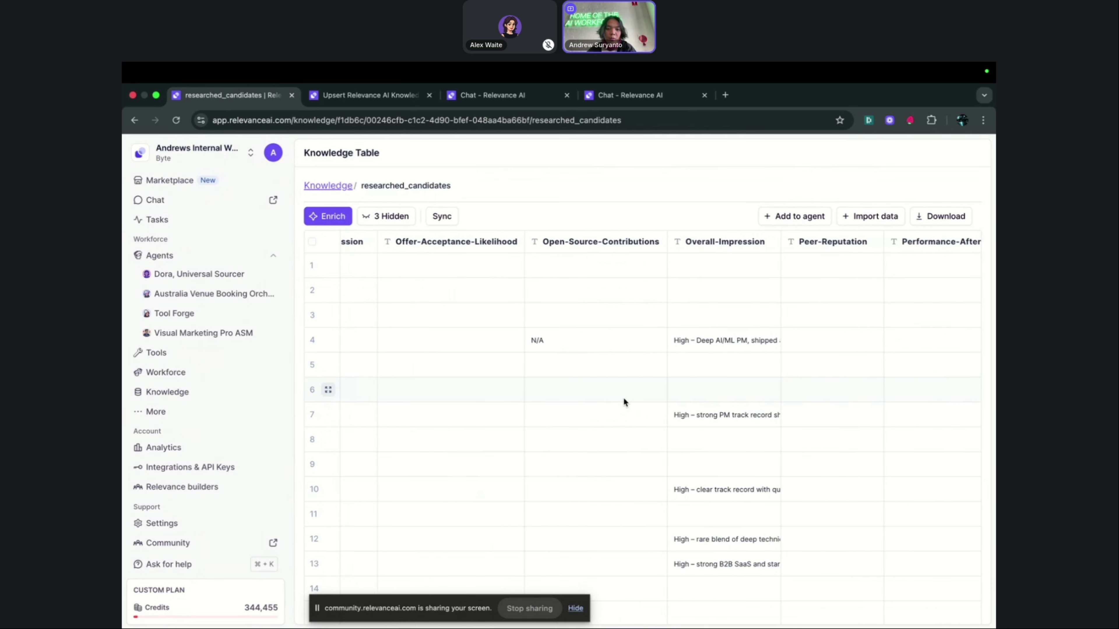
pyautogui.hscroll(-20, 711, 442)
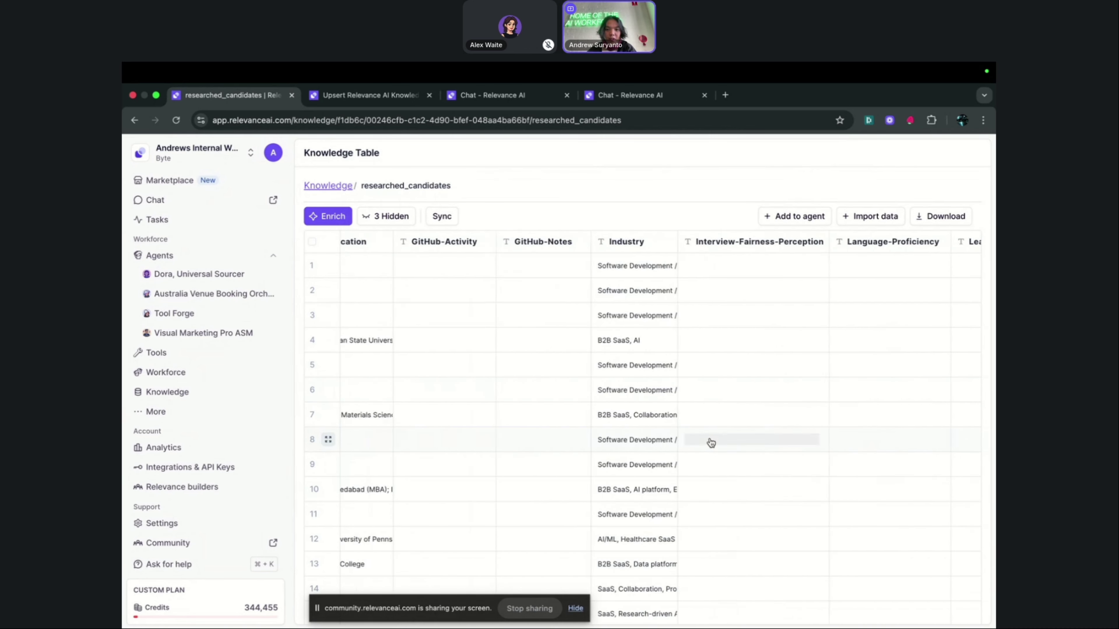
pyautogui.hscroll(-5, 711, 442)
pyautogui.scroll(-5, 711, 442)
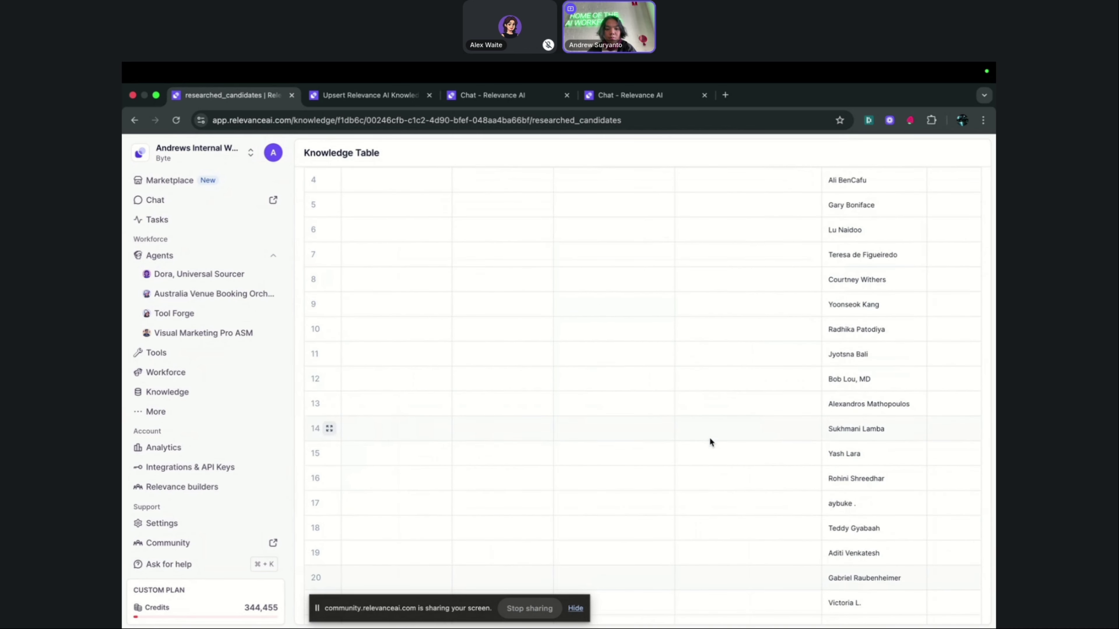
pyautogui.scroll(5, 709, 442)
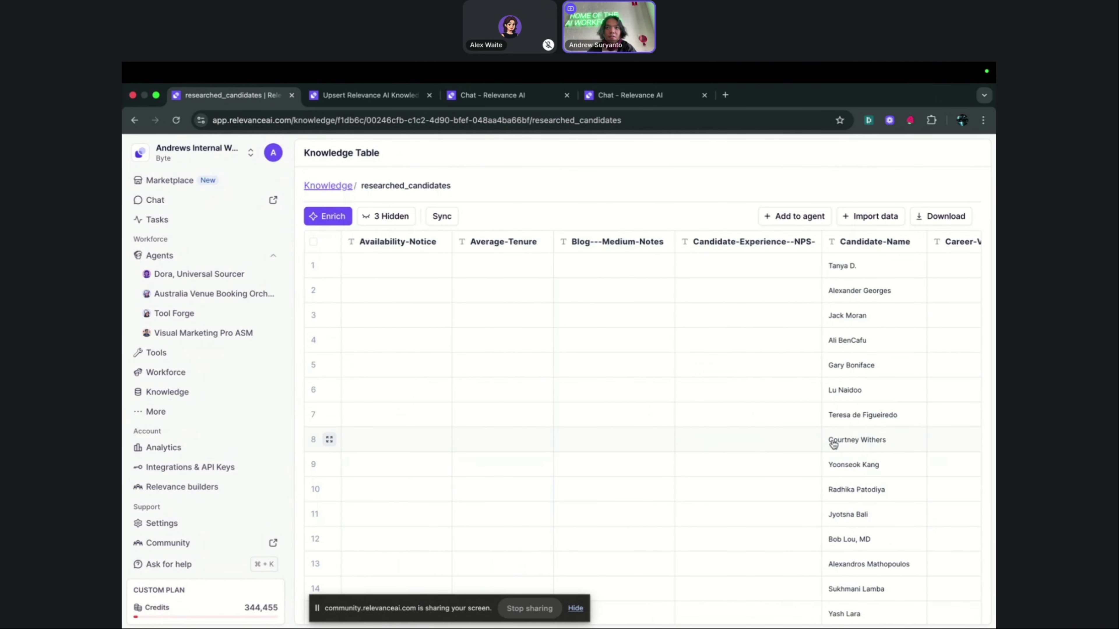
# Review the lower rows' LinkedIn summaries, profile links, location flexibility, education and industry entries
pyautogui.hscroll(5, 831, 442)
pyautogui.hscroll(3, 830, 444)
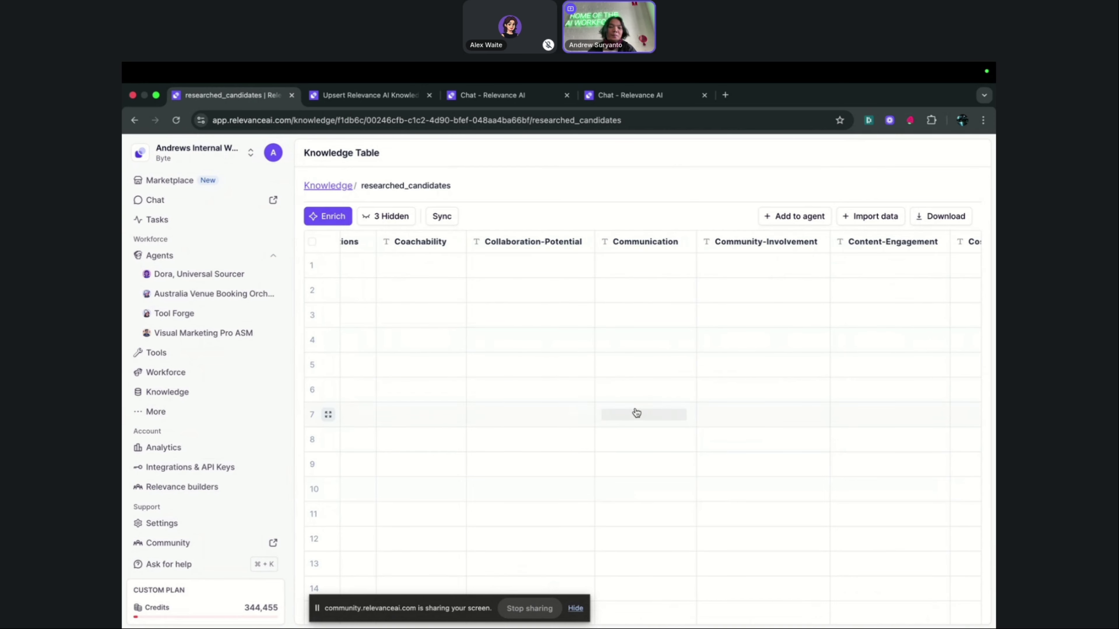
pyautogui.hscroll(15, 634, 412)
pyautogui.scroll(-6, 733, 382)
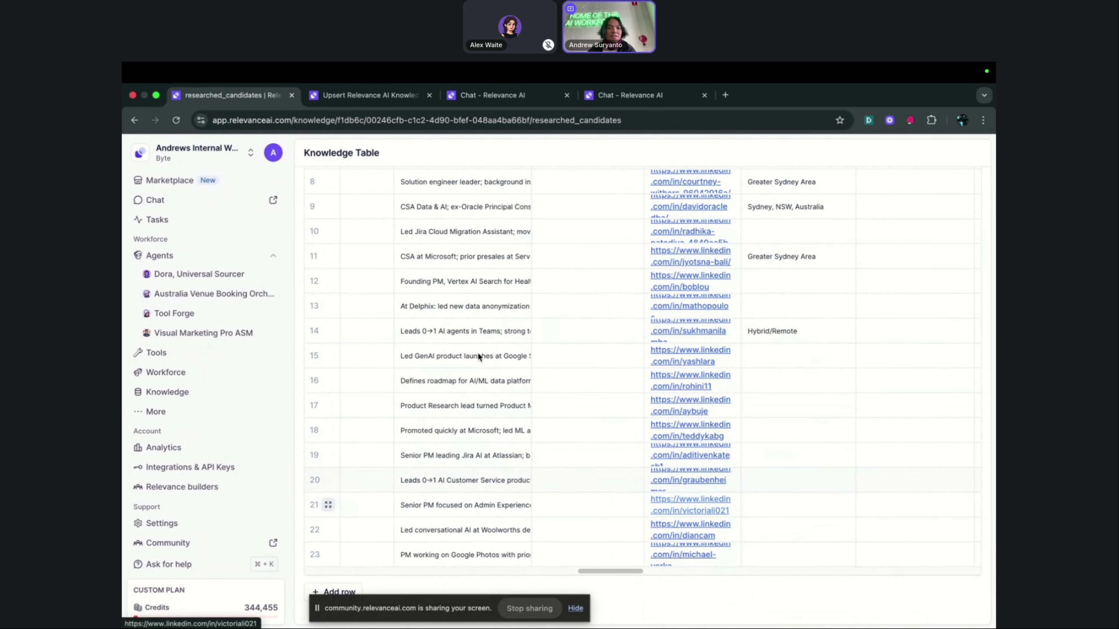
pyautogui.hscroll(-5, 500, 277)
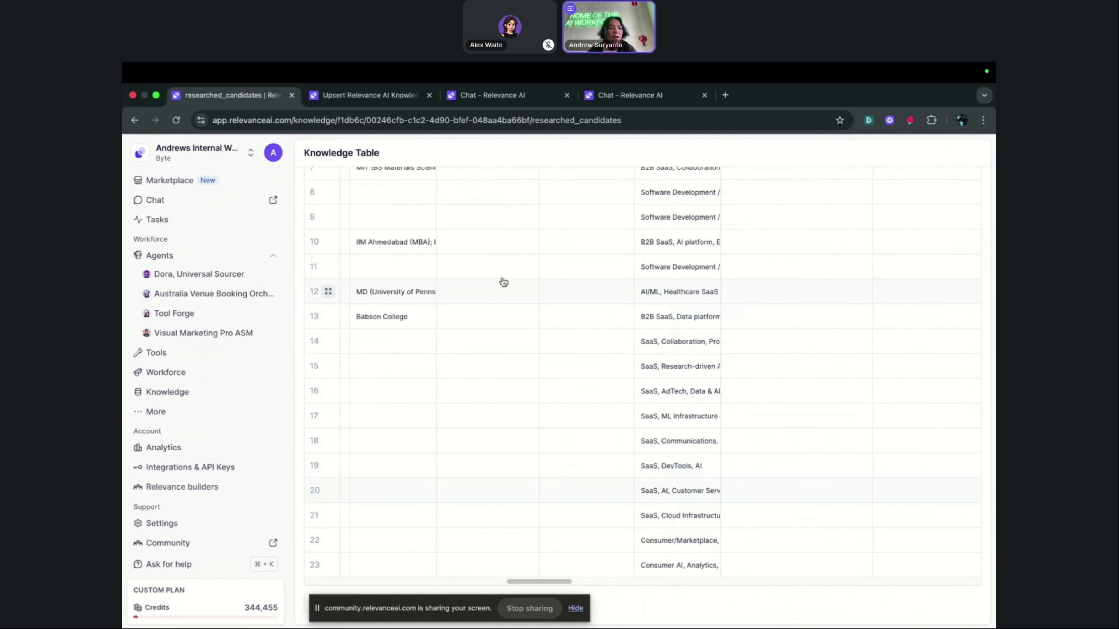
# Open the Dora, Universal Sourcer agent's "Senior PM for AI SaaS Growth" task and expand the background steps behind its latest update
pyautogui.click(199, 275)
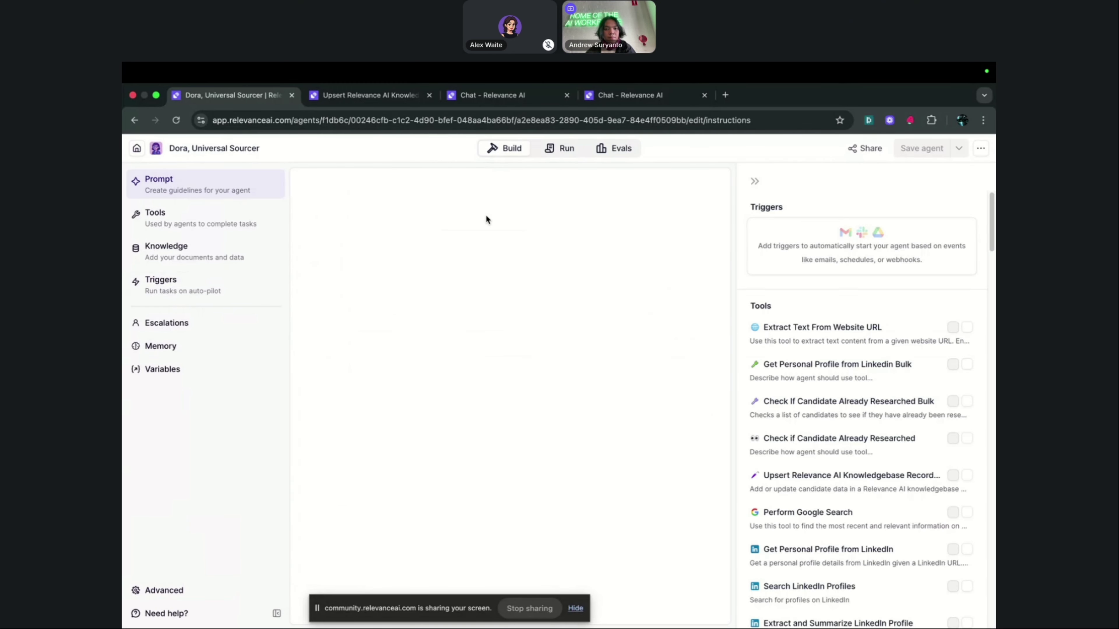
pyautogui.click(554, 152)
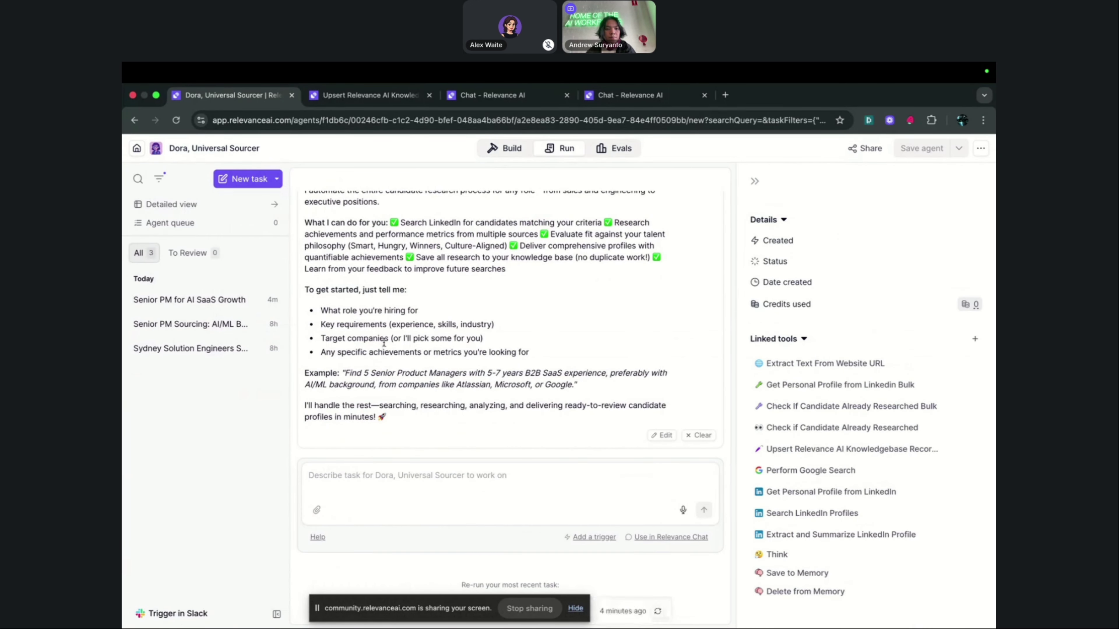
pyautogui.click(218, 294)
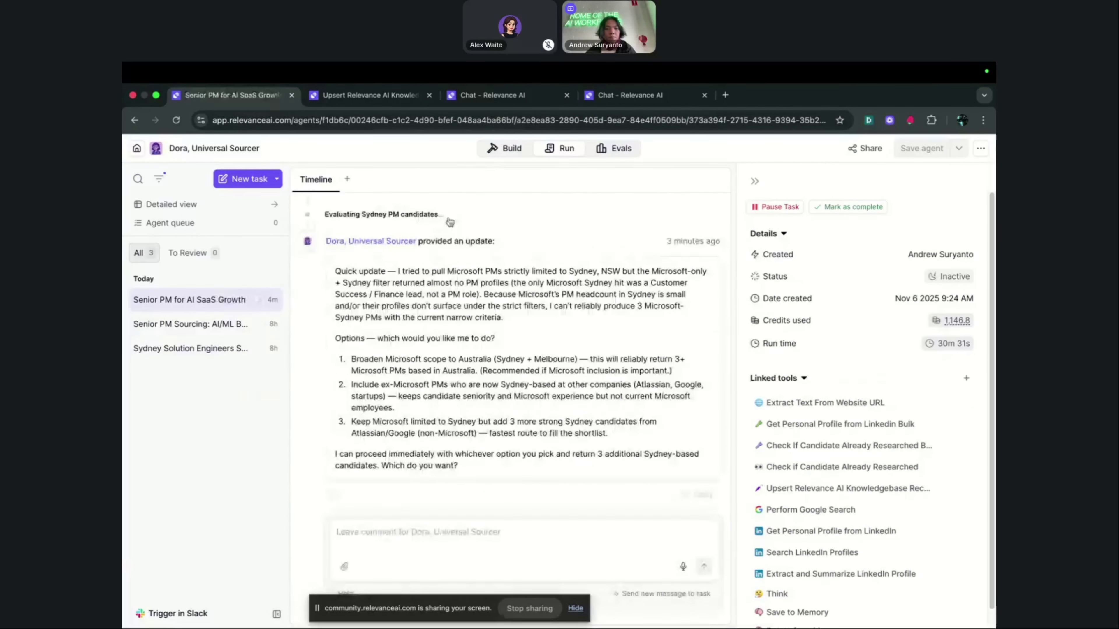
pyautogui.scroll(3, 476, 254)
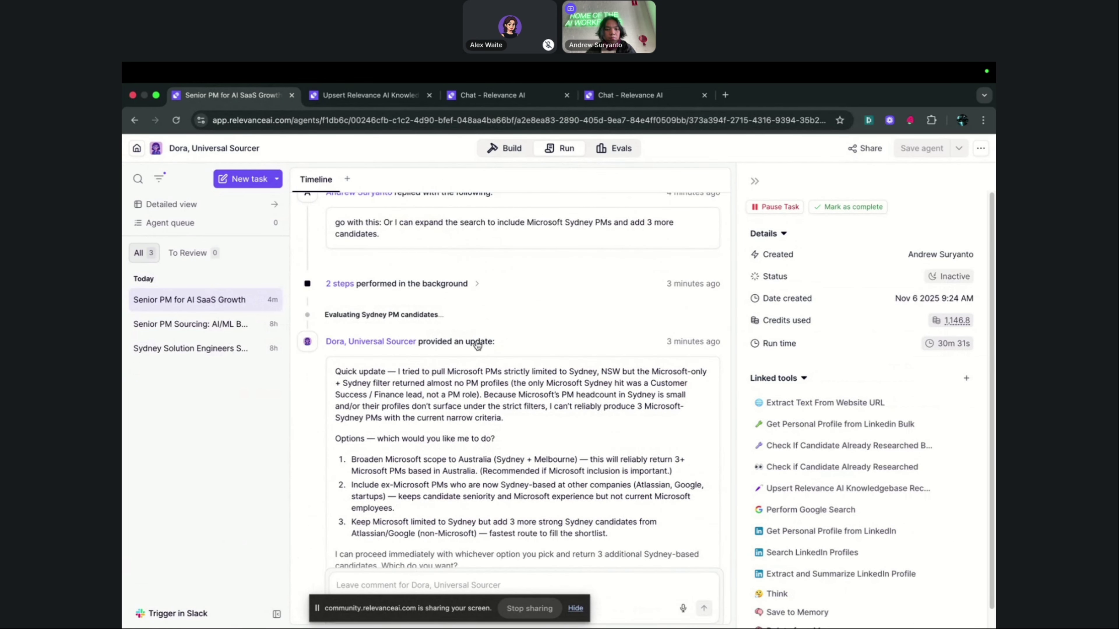
pyautogui.click(440, 283)
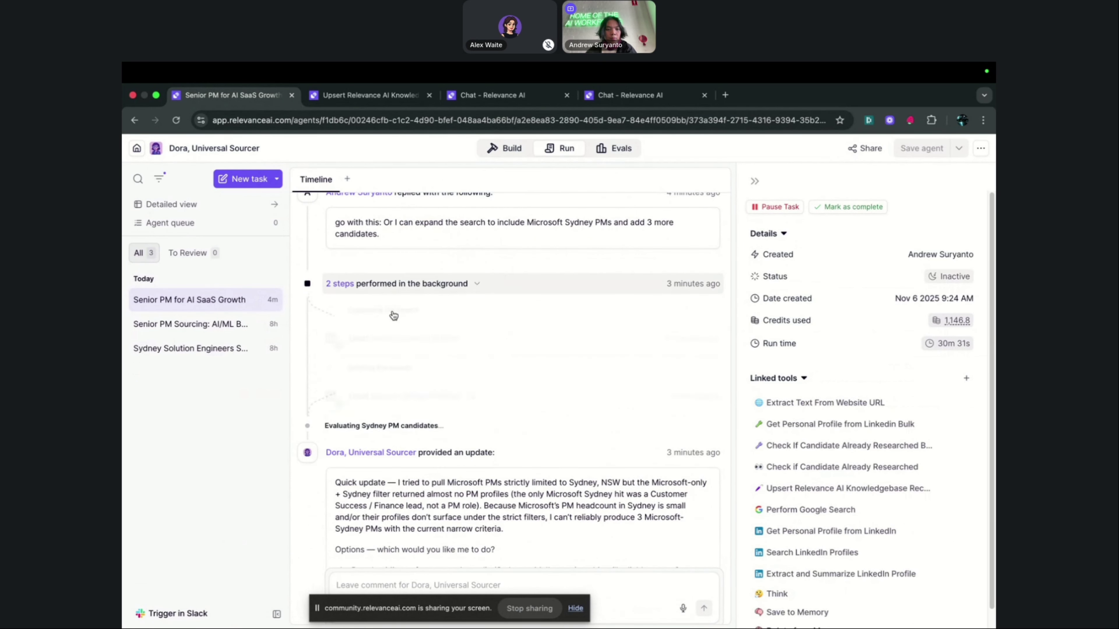
# Read the agent's quick update on the Microsoft Sydney search and the three options it offers
pyautogui.scroll(-5, 477, 349)
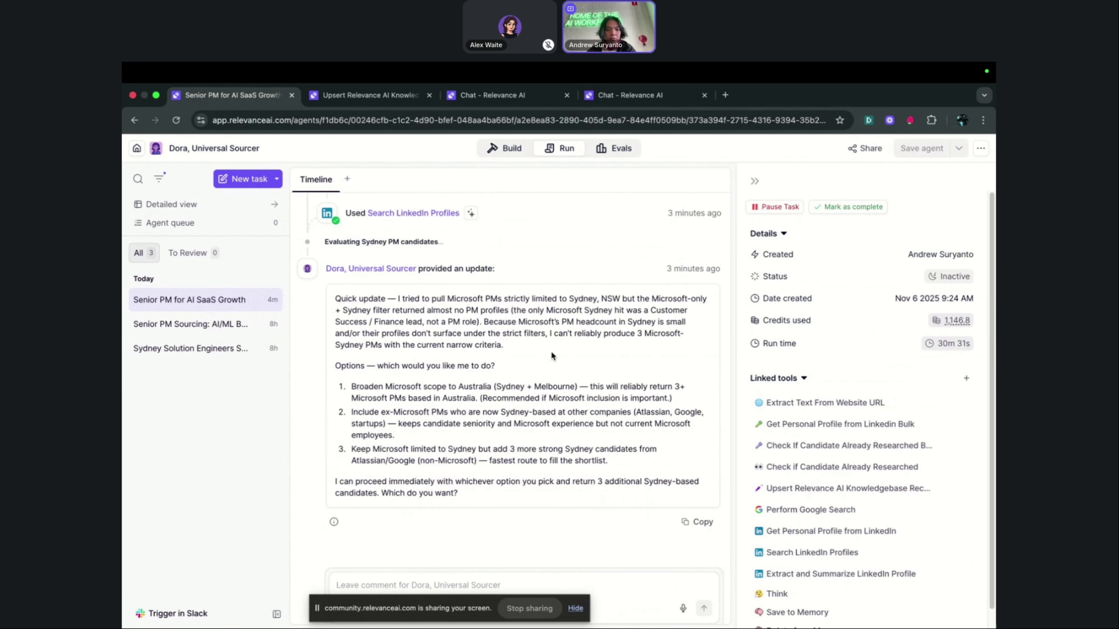
pyautogui.moveTo(425, 298); pyautogui.dragTo(565, 368)
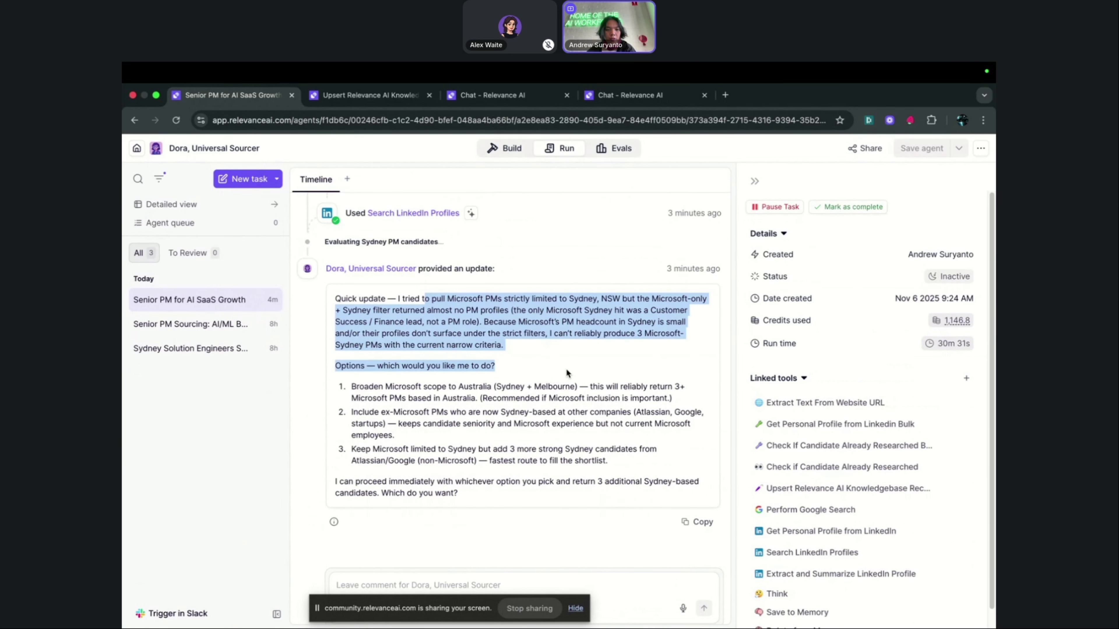
pyautogui.click(496, 299)
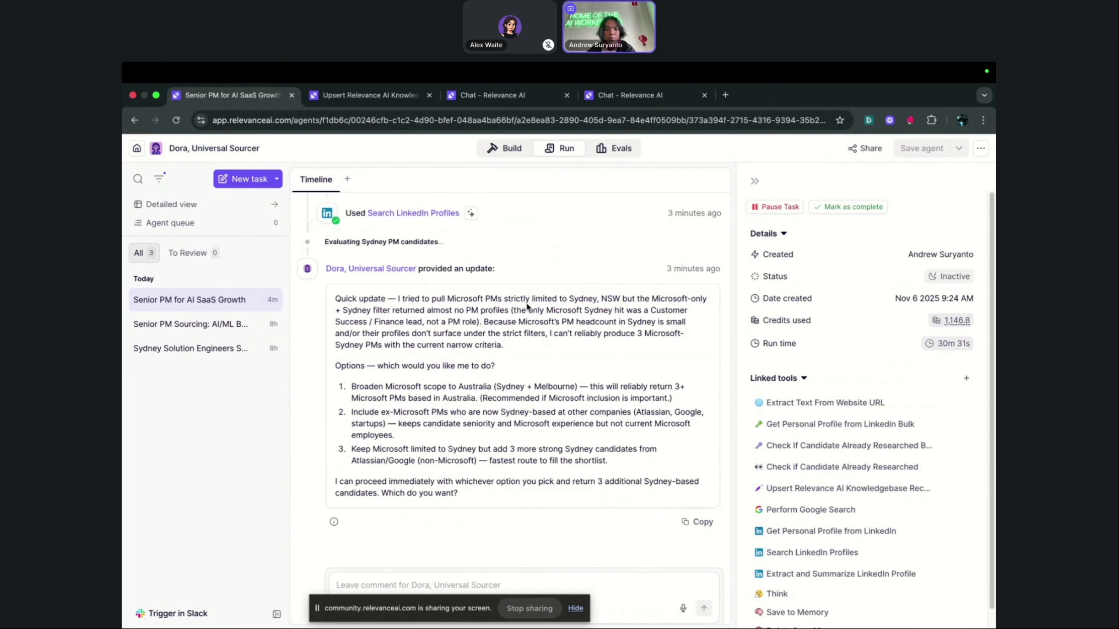
pyautogui.scroll(2, 447, 387)
pyautogui.scroll(-3, 456, 414)
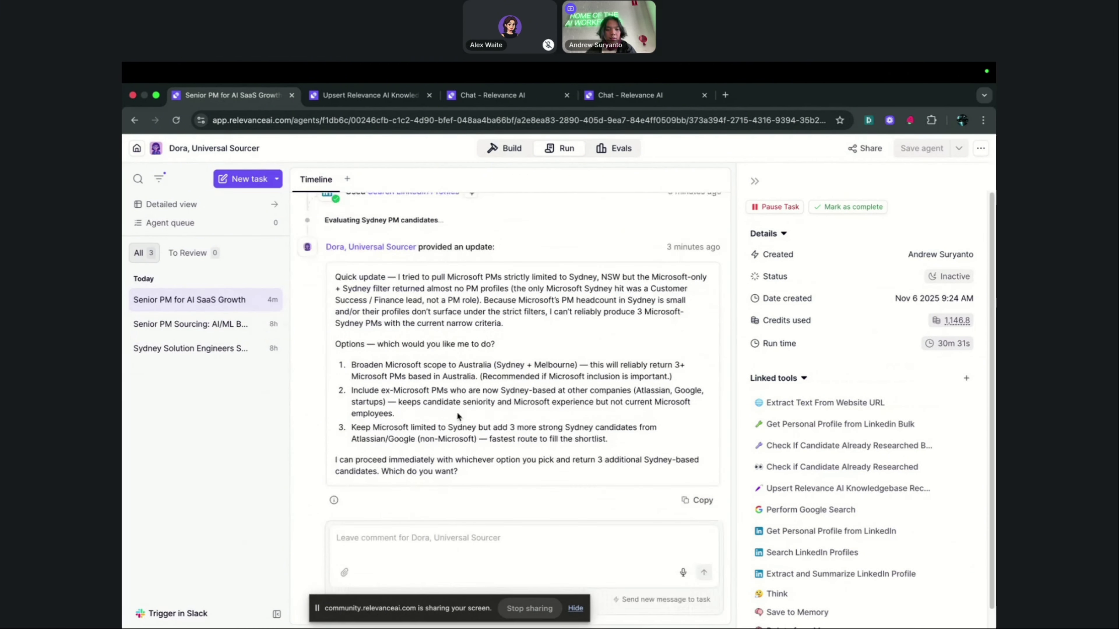
# Reply to the agent in the task with "Broaden the search, go outside our immediate sourcing map"
pyautogui.click(453, 541)
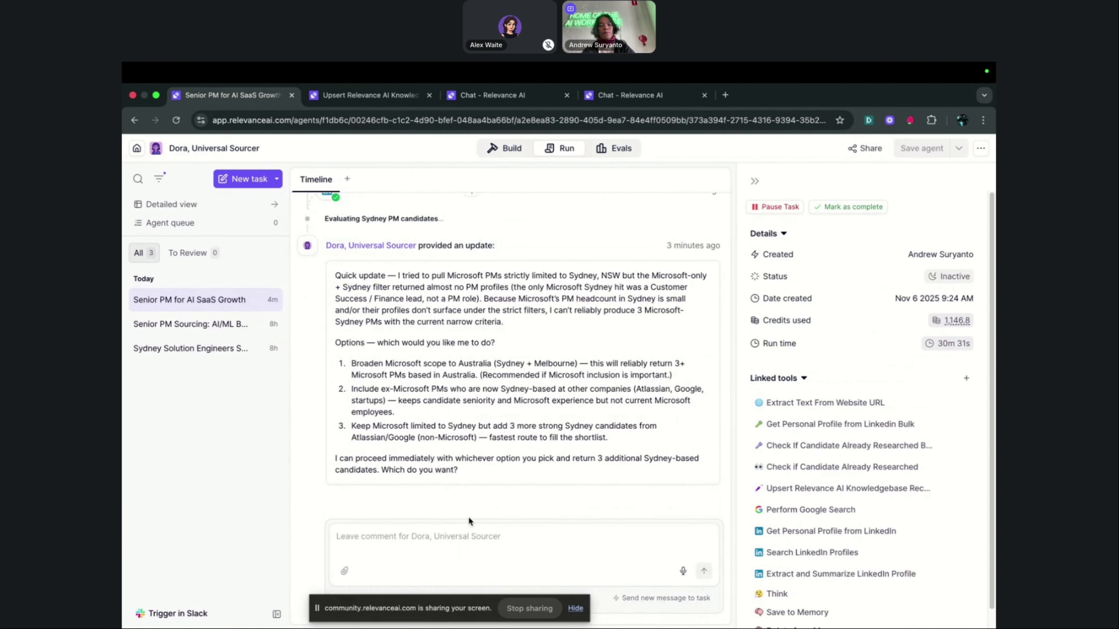
pyautogui.write('Br')
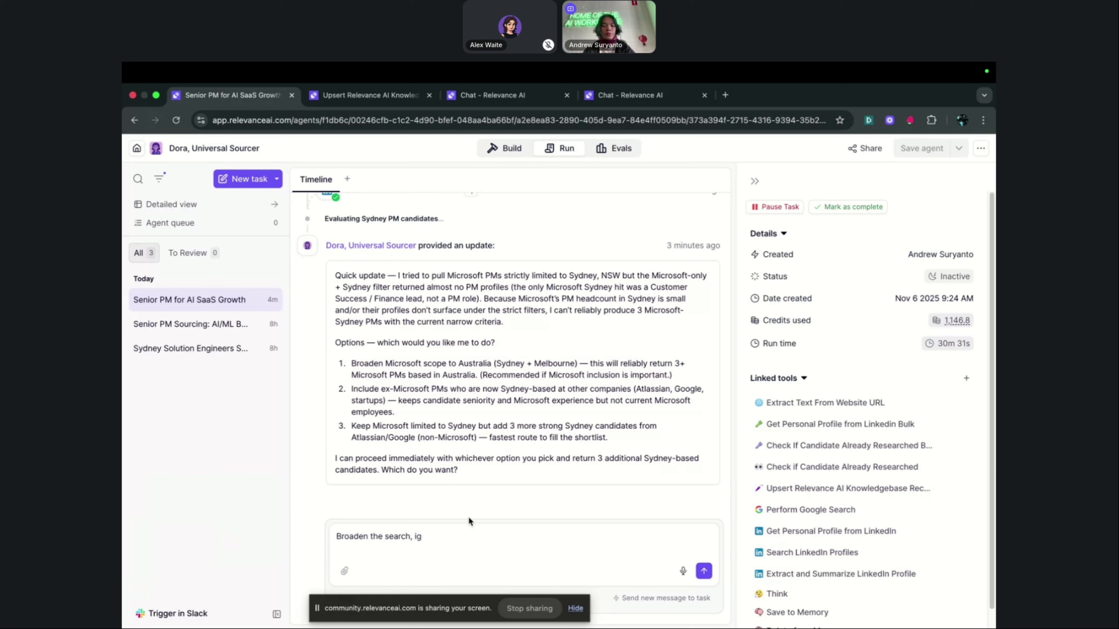
pyautogui.write('oaden the search, go outside our immediate')
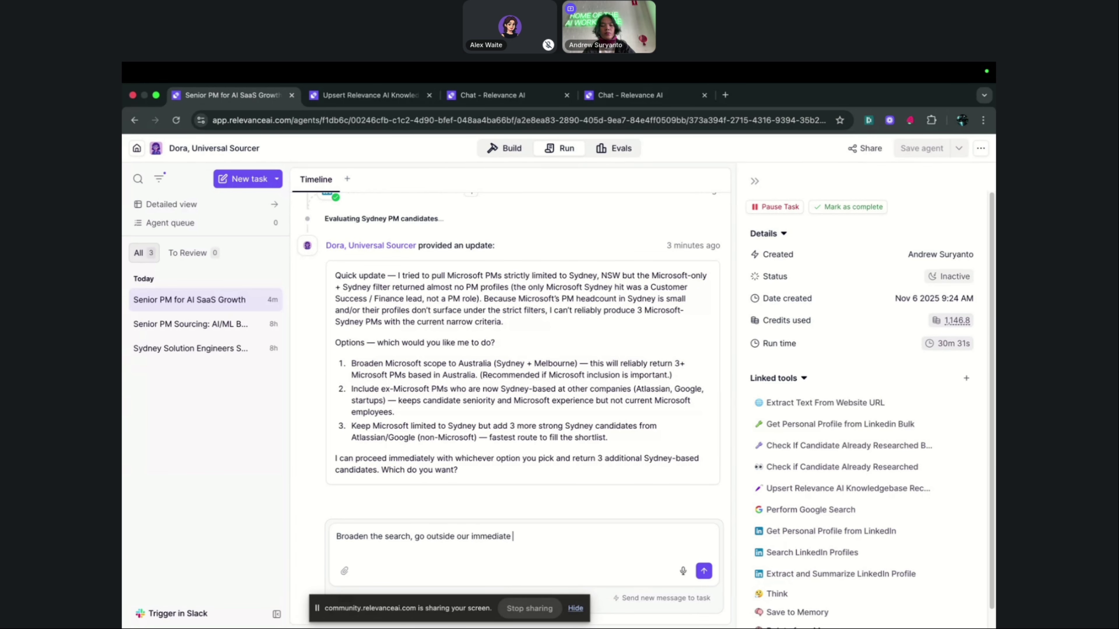
pyautogui.write(' sourcing map')
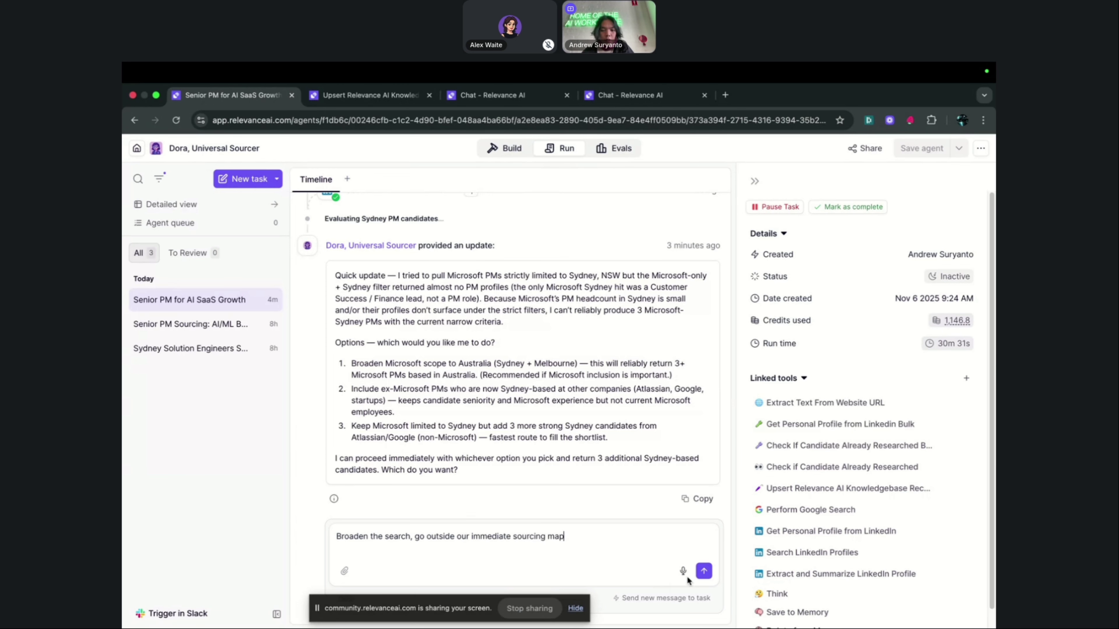
pyautogui.click(705, 570)
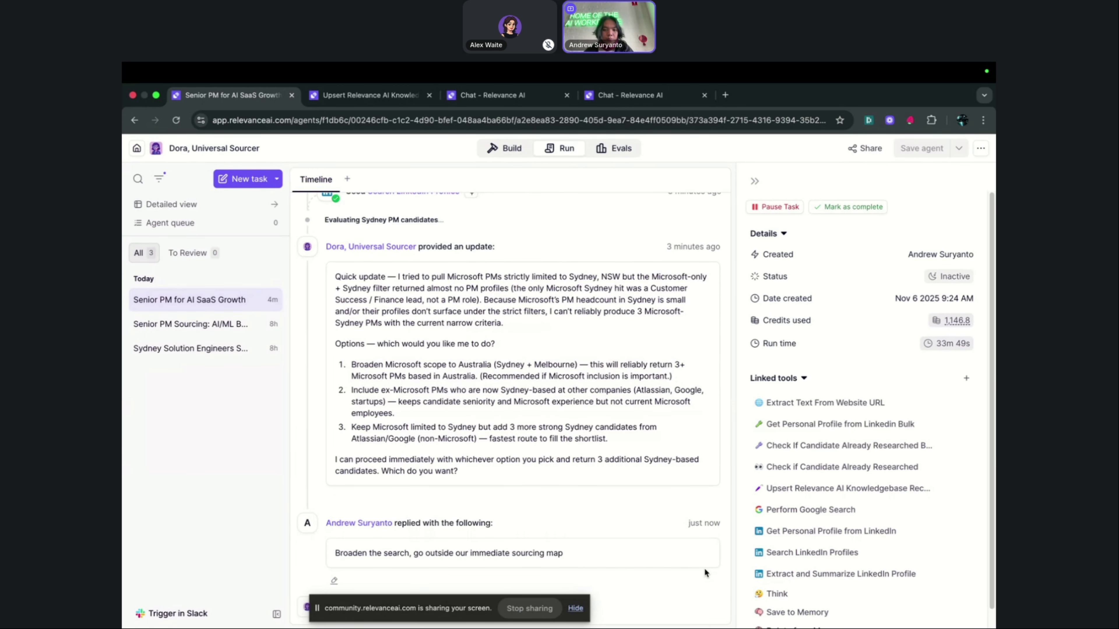
# Review the LinkedIn search steps and the Microsoft update that precede the newly sent reply
pyautogui.scroll(10, 482, 417)
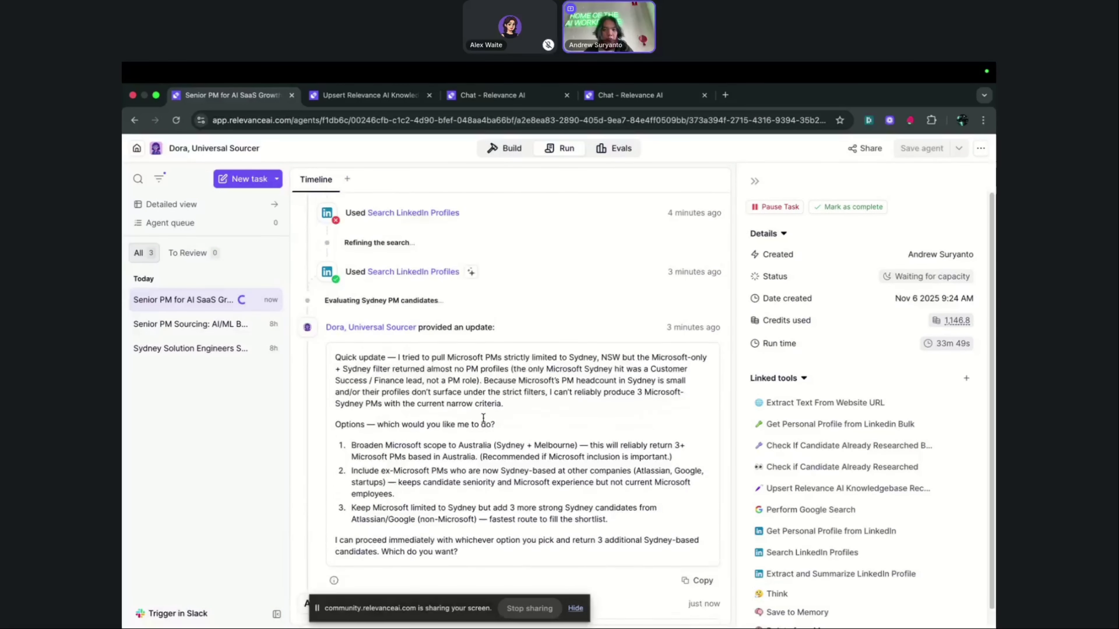
pyautogui.scroll(-8, 480, 439)
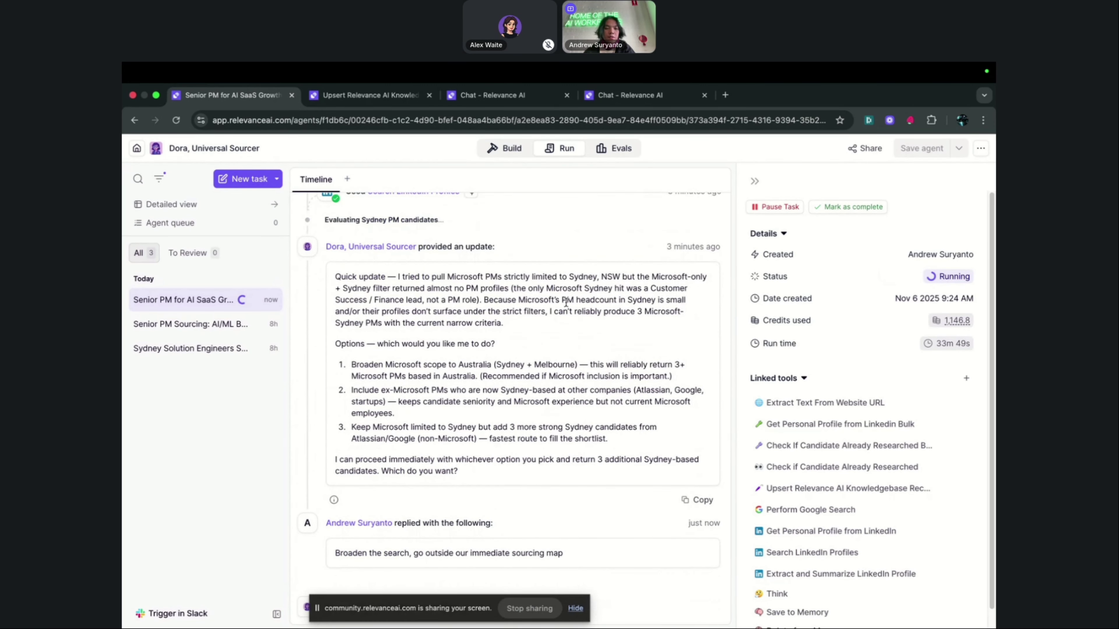
pyautogui.scroll(1, 534, 304)
pyautogui.scroll(3, 533, 305)
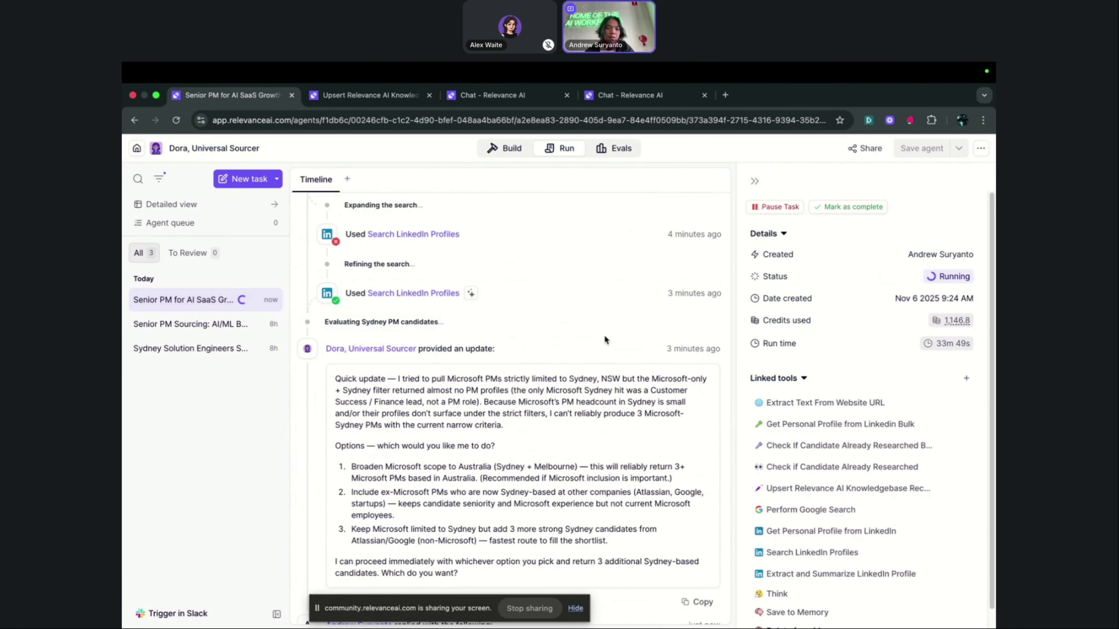
pyautogui.scroll(-1, 579, 342)
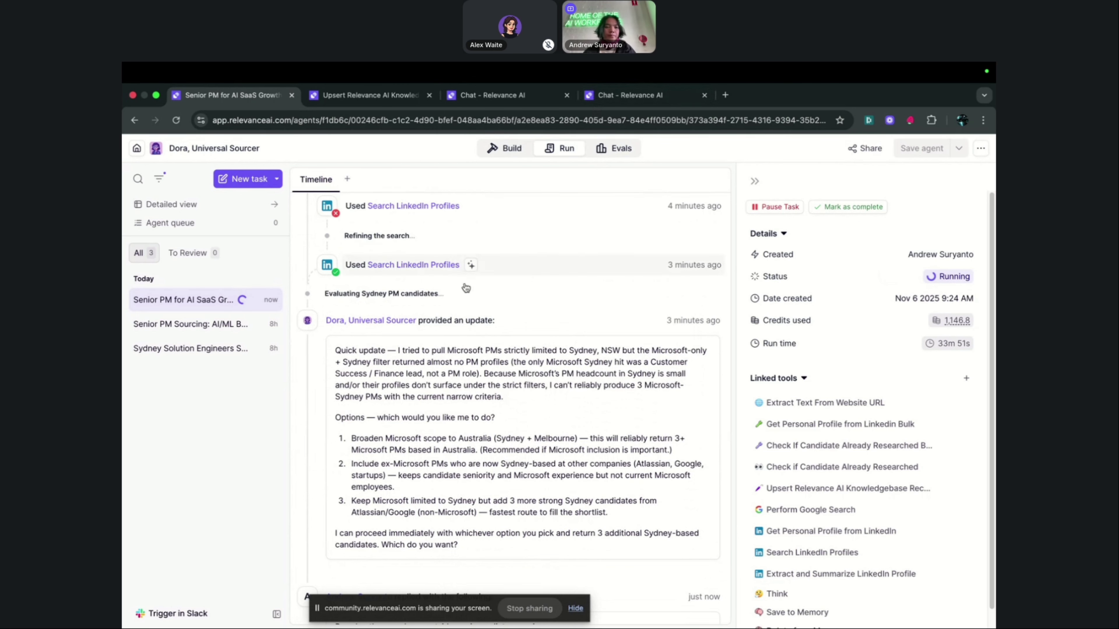
# Go back past the Sydney shortlist and expand the background steps performed for the Sydney-only refinement
pyautogui.scroll(10, 542, 349)
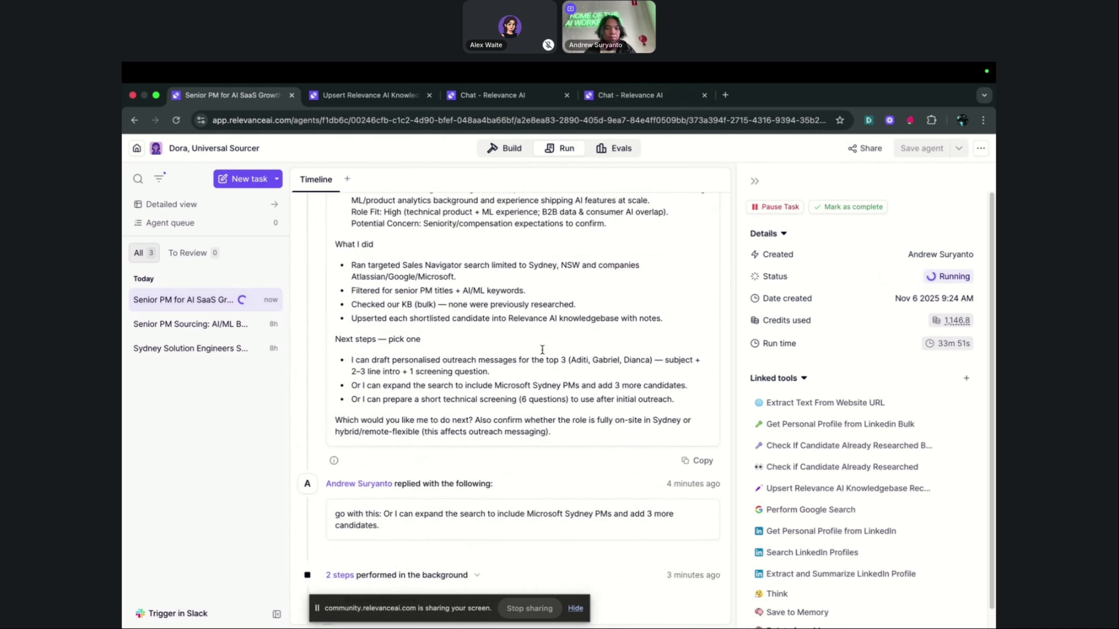
pyautogui.scroll(12, 542, 349)
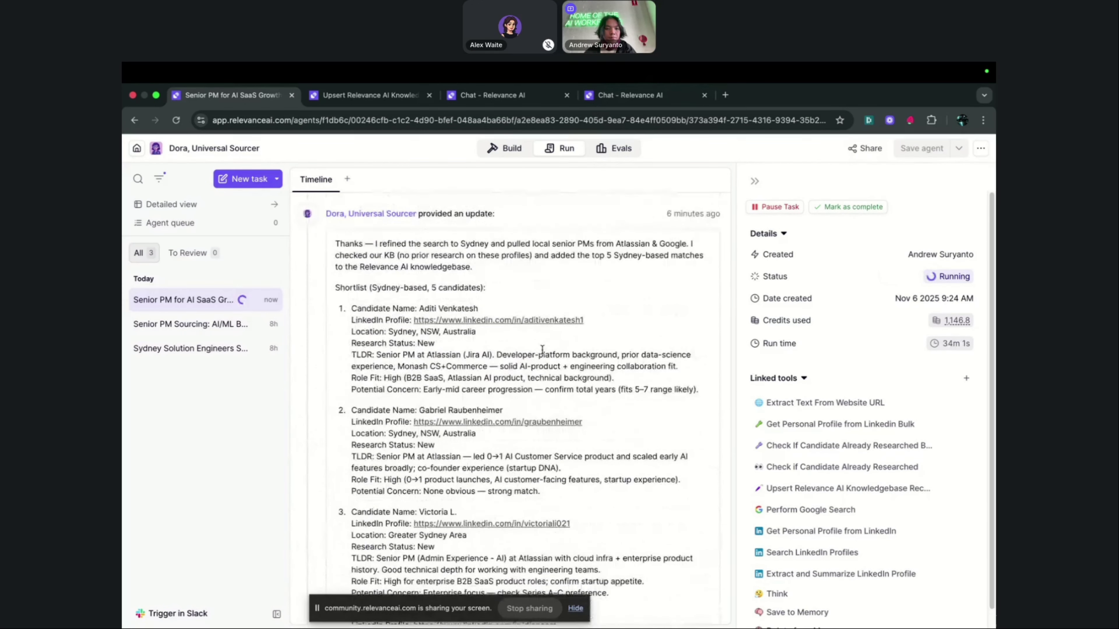
pyautogui.scroll(3, 543, 350)
pyautogui.click(419, 267)
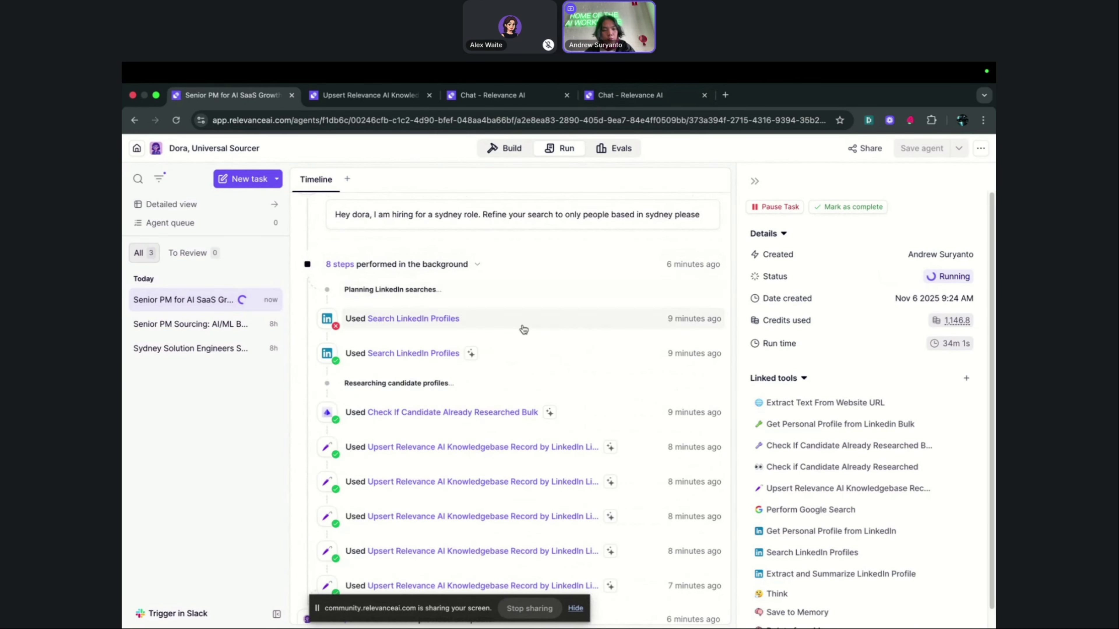
# Examine the Sydney refinement request, the tools used for it, and the resulting shortlist with its suggested follow-ups
pyautogui.scroll(-8, 524, 326)
pyautogui.scroll(5, 516, 300)
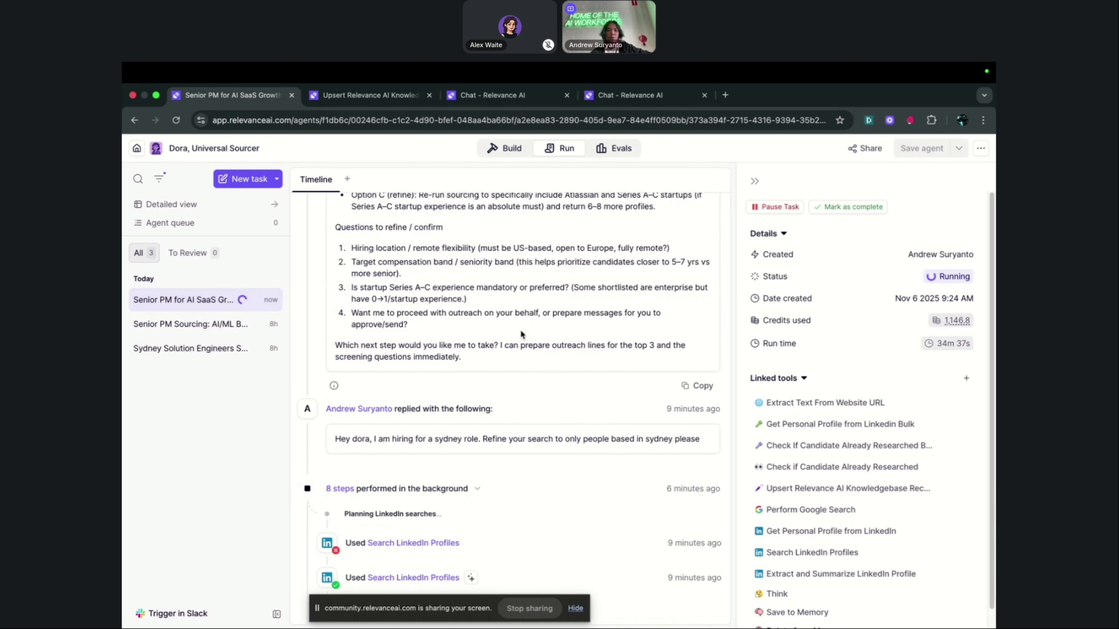
pyautogui.scroll(-10, 616, 364)
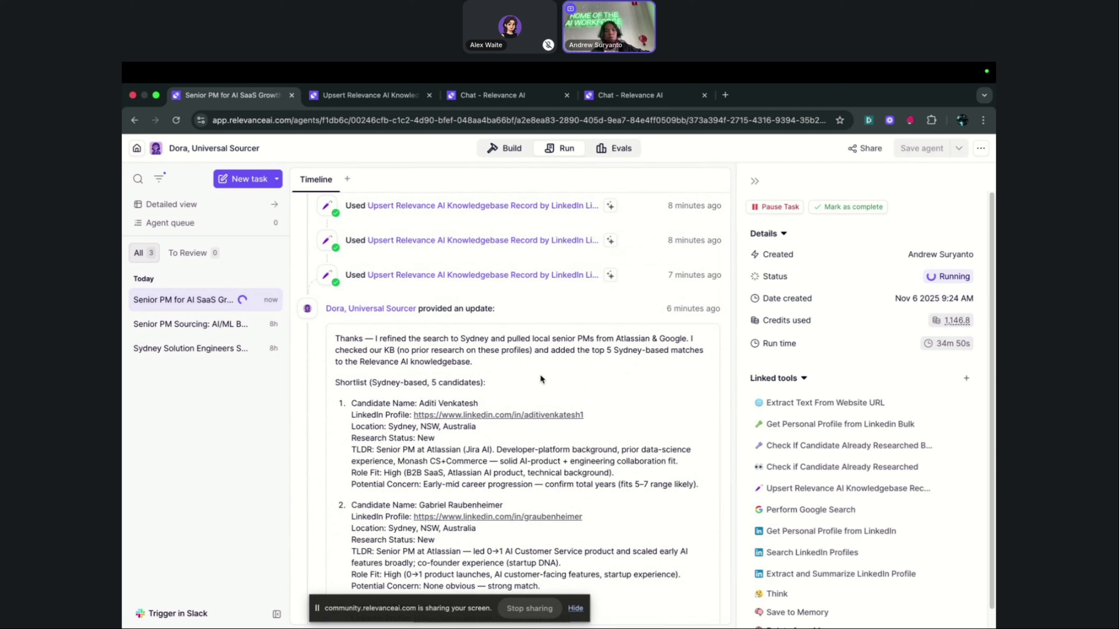
pyautogui.scroll(8, 540, 374)
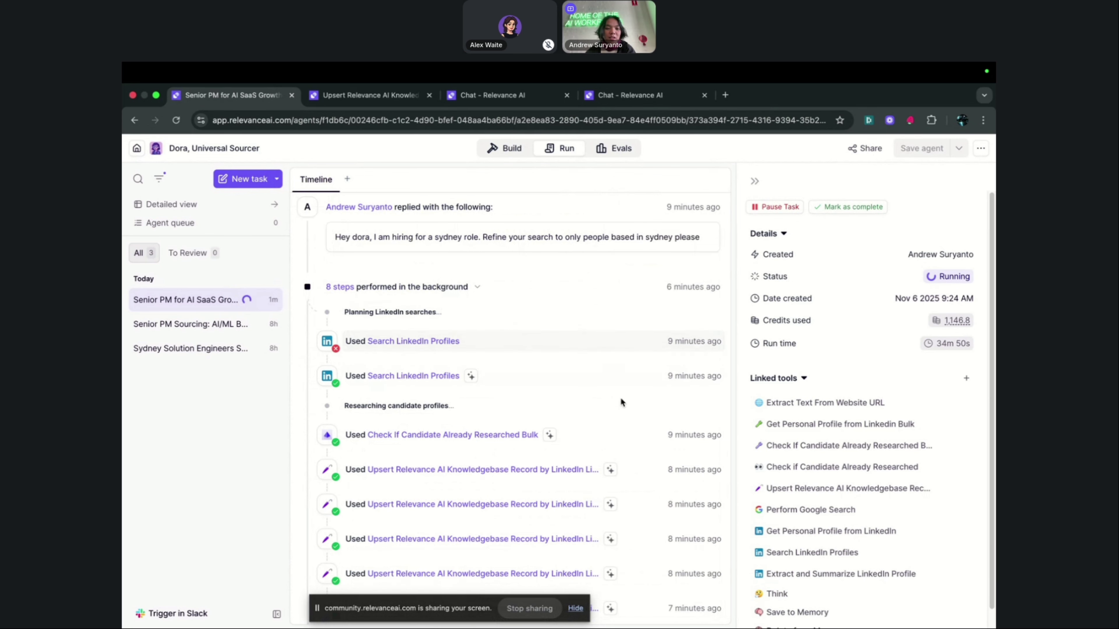
pyautogui.scroll(-4, 634, 403)
pyautogui.scroll(-15, 637, 409)
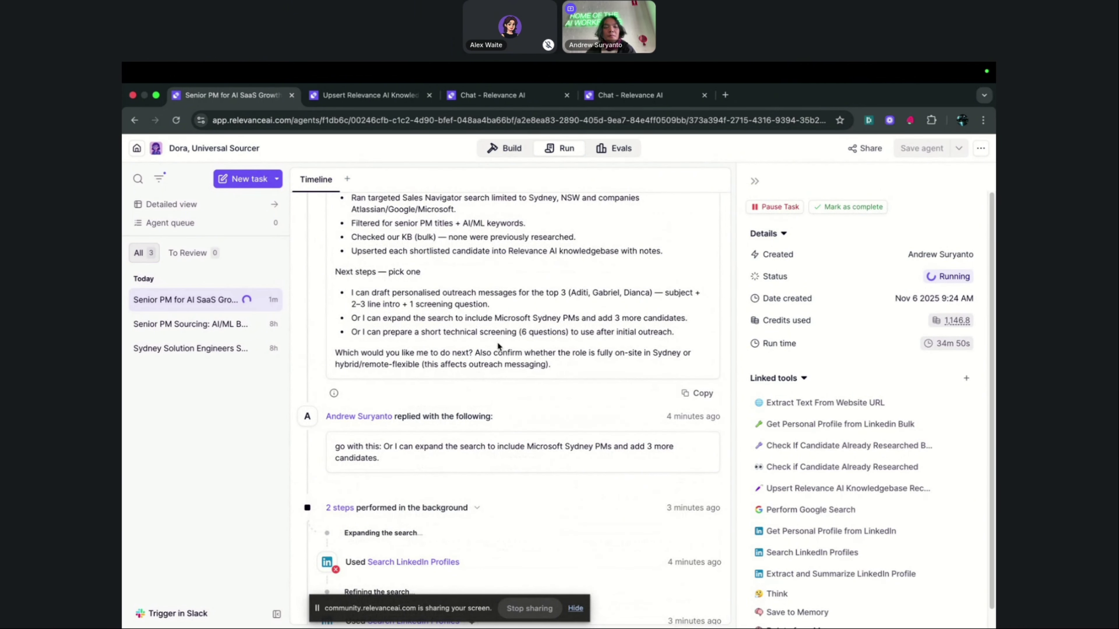
# Inspect the keyword, region and seniority inputs of the broadened run's Search LinkedIn Profiles step, and close its details
pyautogui.scroll(-5, 503, 463)
pyautogui.scroll(-8, 480, 458)
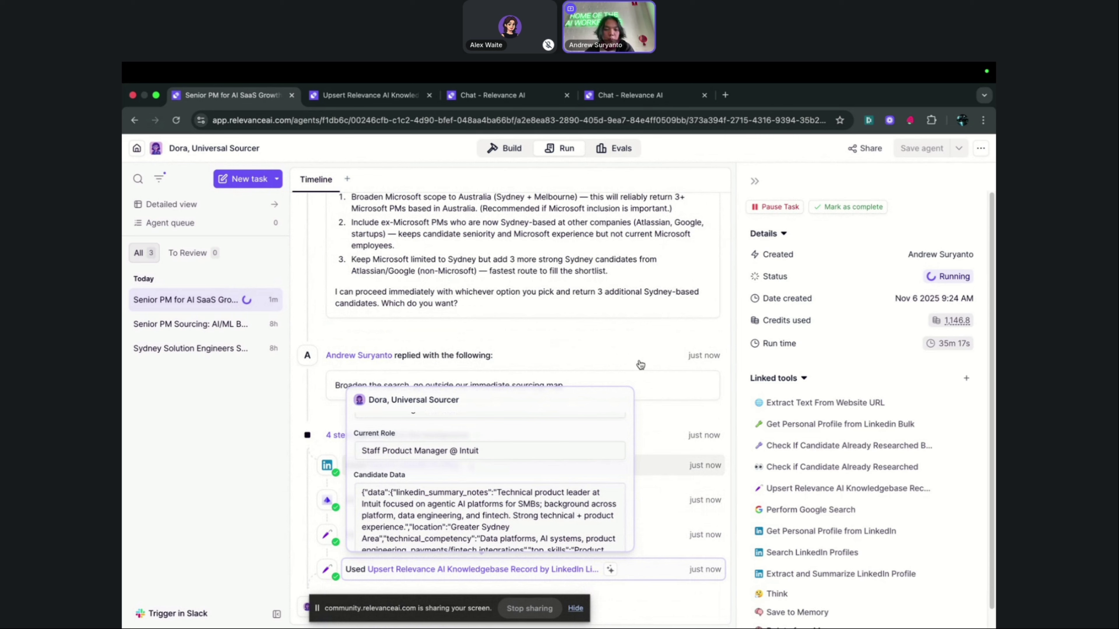
pyautogui.click(660, 465)
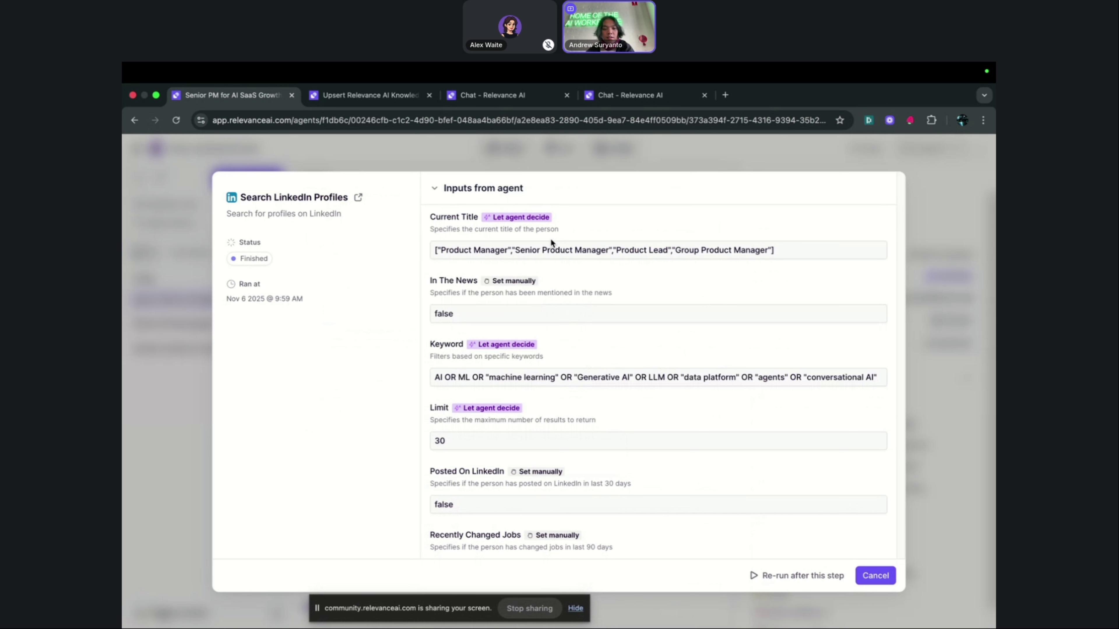
pyautogui.moveTo(433, 378); pyautogui.dragTo(883, 380)
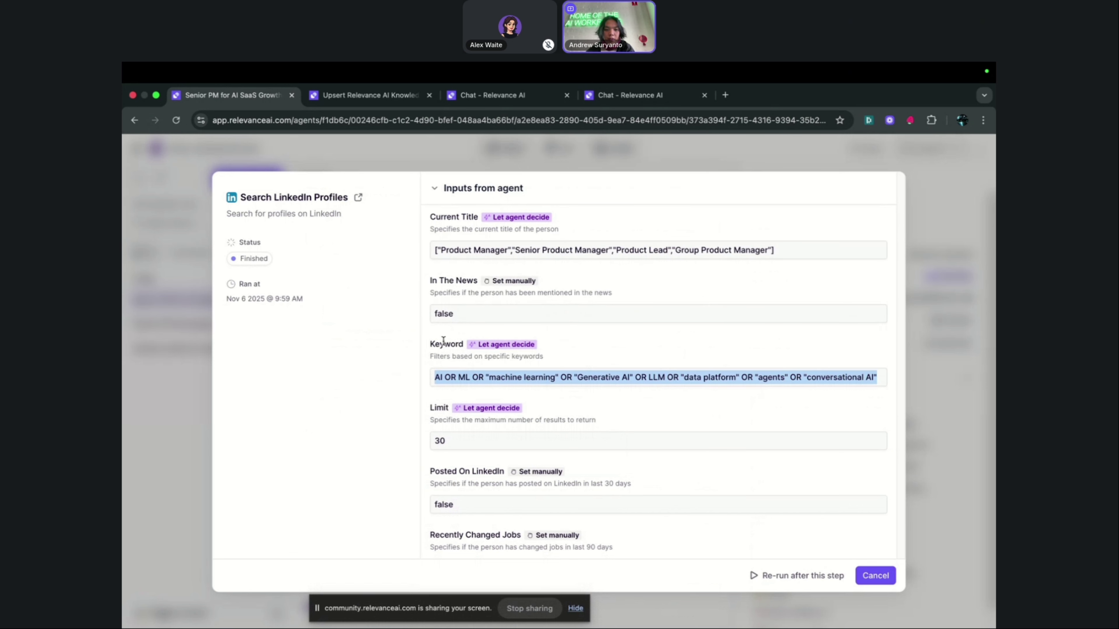
pyautogui.moveTo(436, 377); pyautogui.dragTo(864, 387)
pyautogui.scroll(-4, 581, 376)
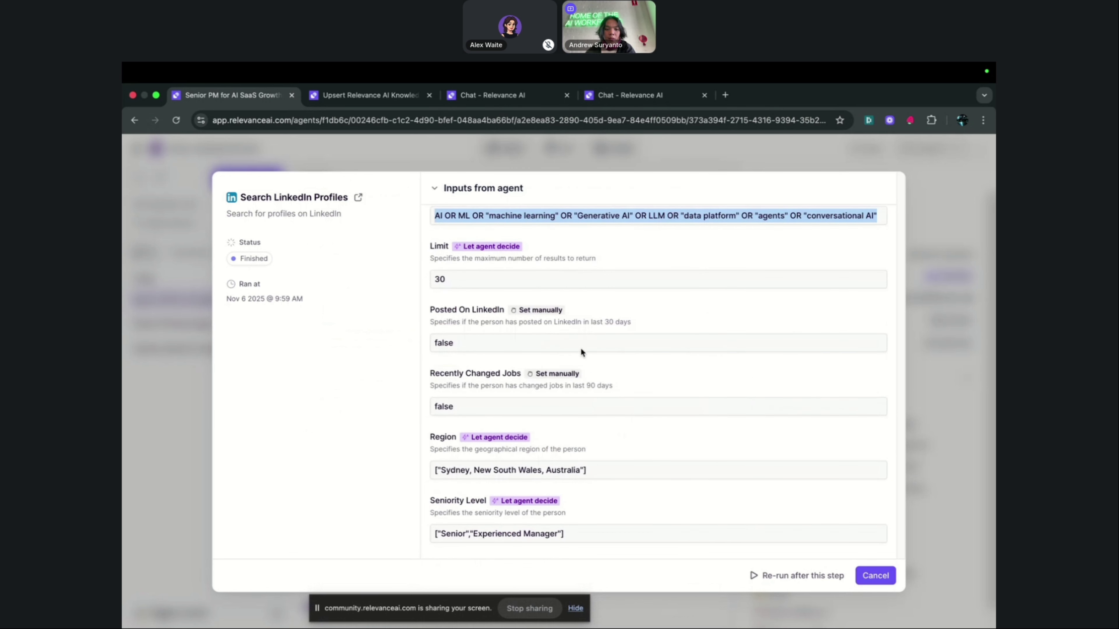
pyautogui.scroll(4, 580, 351)
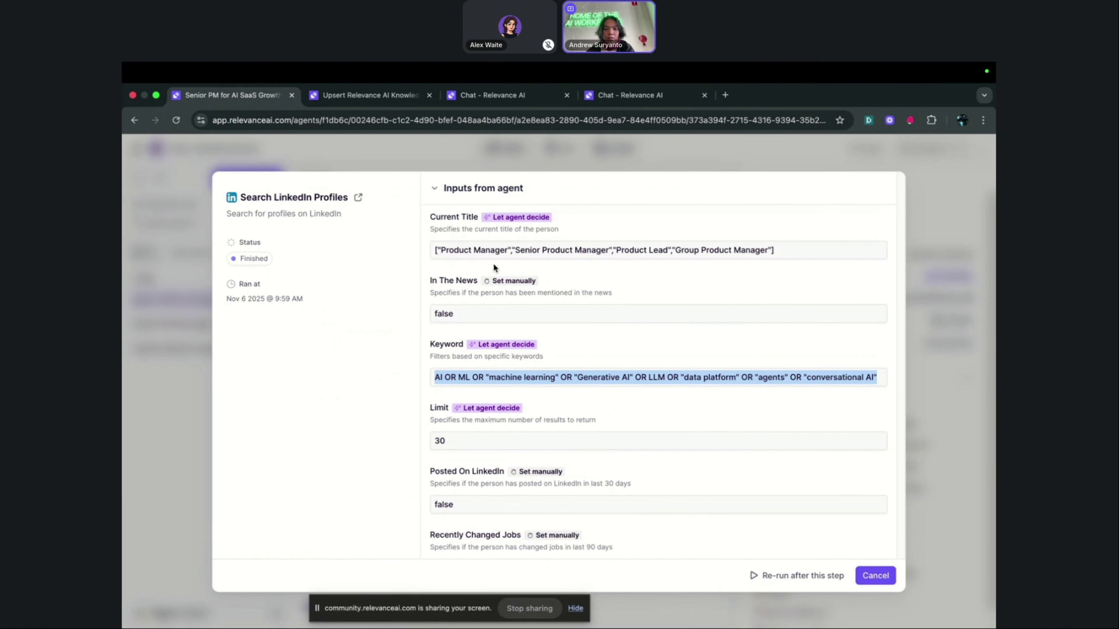
pyautogui.click(937, 395)
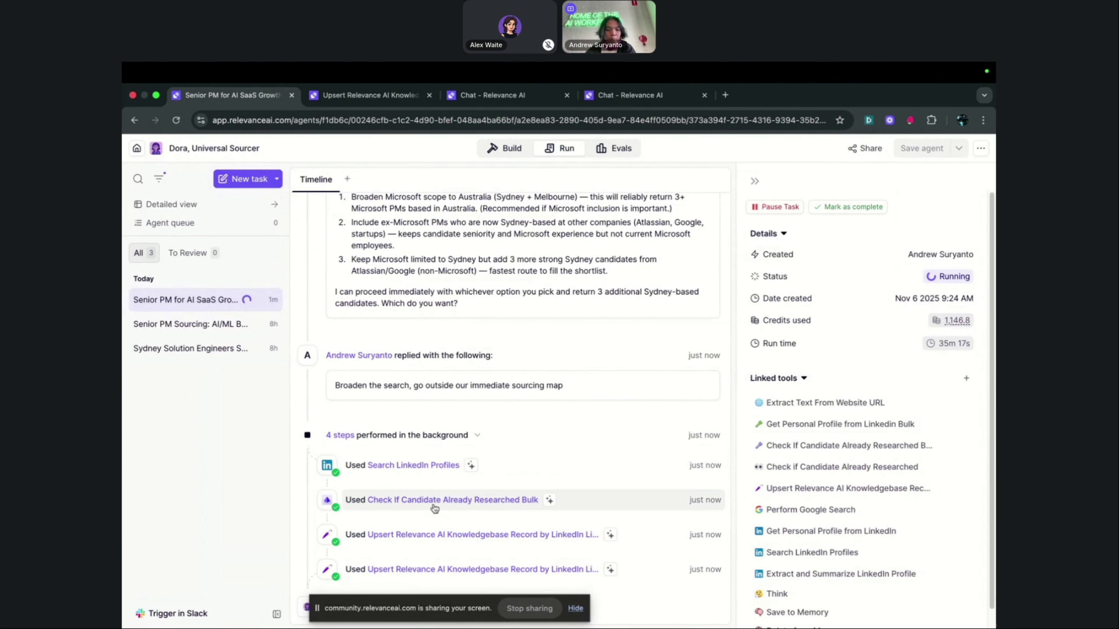
# Check the tool output of the broadened run's Check If Candidate Already Researched Bulk step, and close its details
pyautogui.click(435, 507)
pyautogui.scroll(-4, 582, 450)
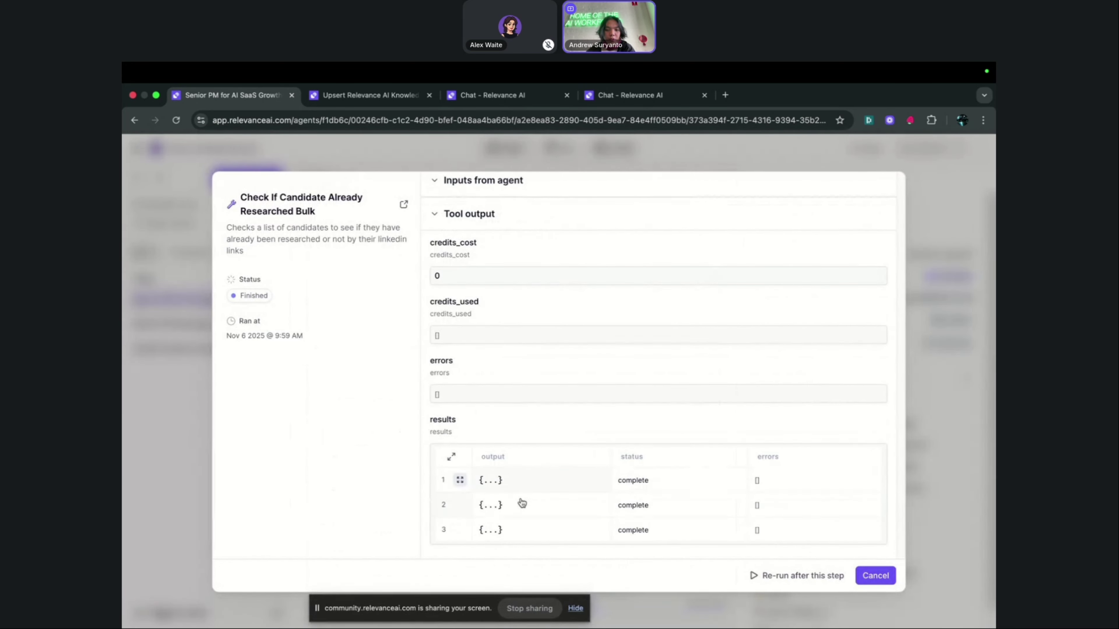
pyautogui.click(943, 482)
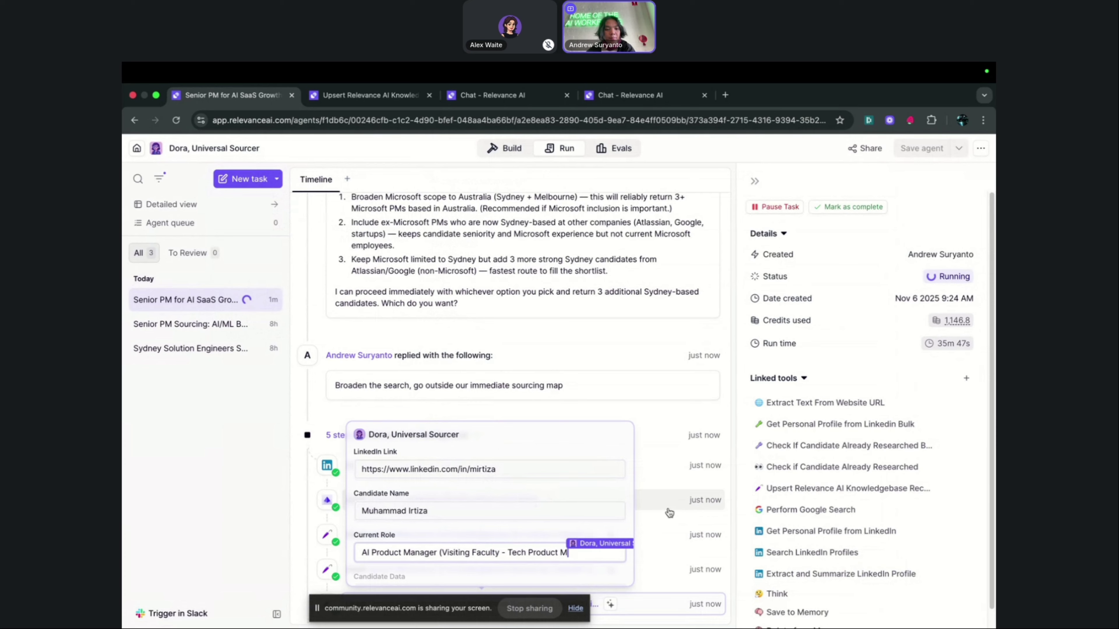
# Open the earlier "Senior PM Sourcing: AI/ML B..." task and look through its detailed candidate assessments
pyautogui.click(184, 325)
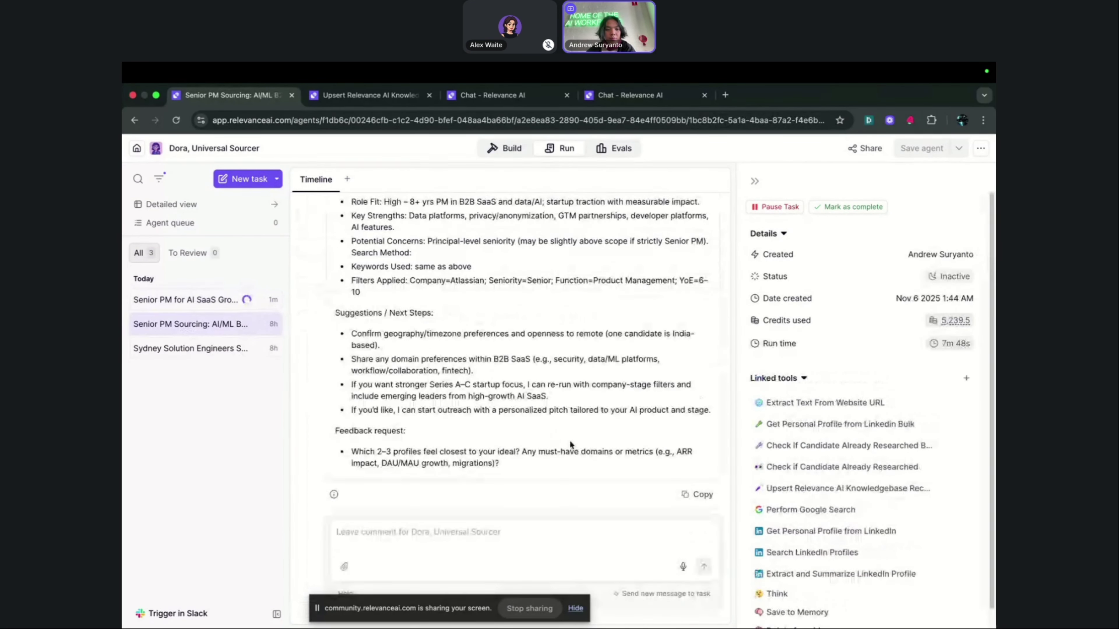
pyautogui.click(449, 539)
pyautogui.scroll(8, 487, 413)
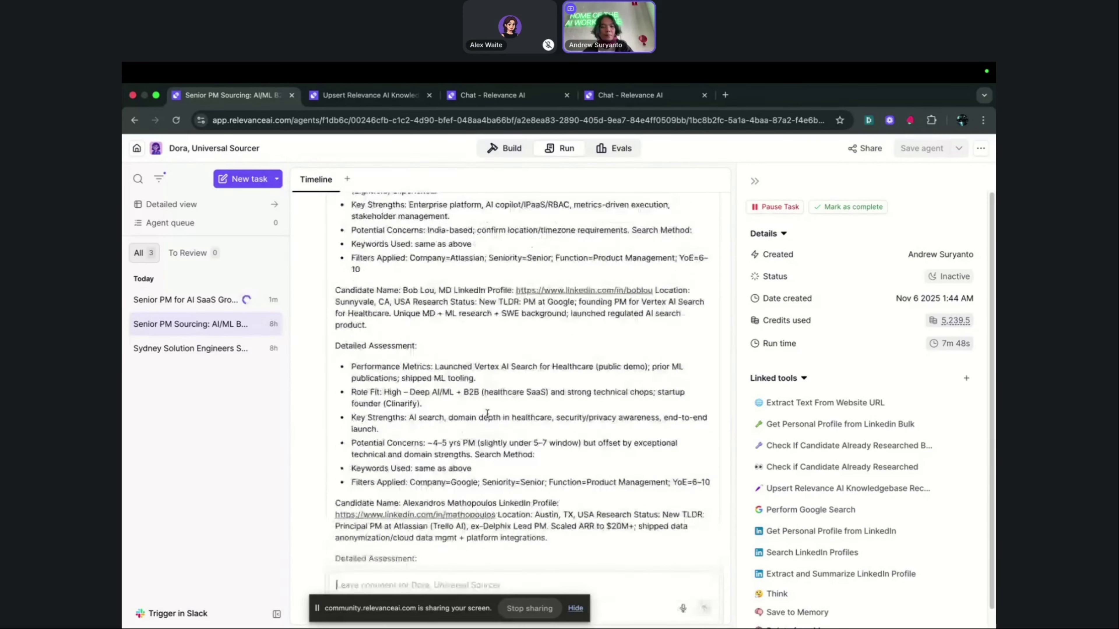
# Review the remaining candidate assessments, suggested next steps and feedback request at the end of the Senior PM shortlist
pyautogui.scroll(-10, 487, 414)
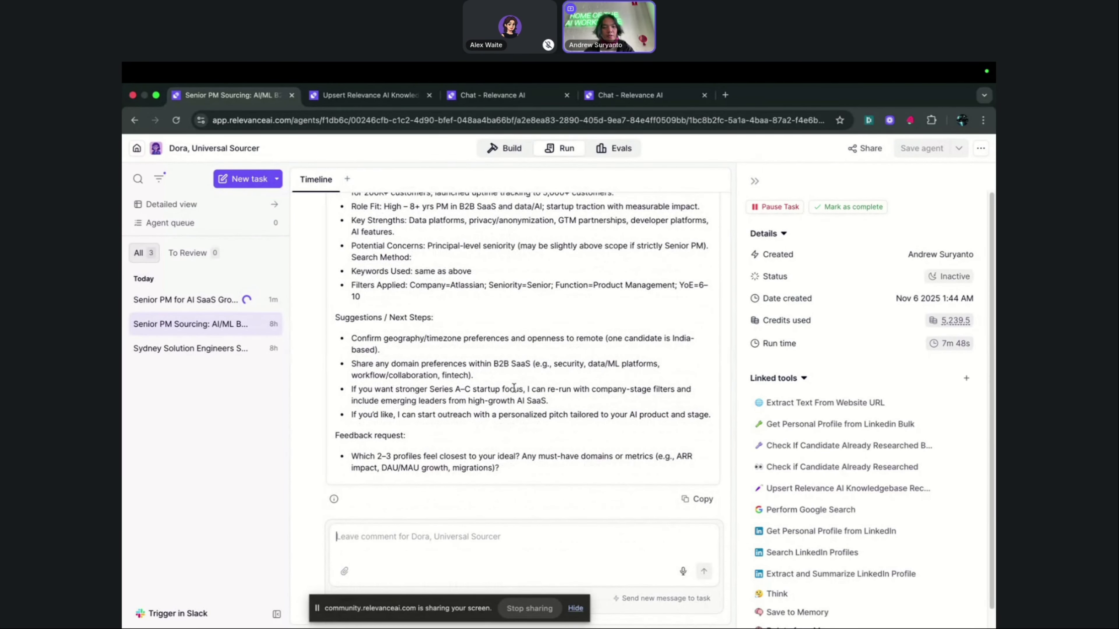
pyautogui.scroll(1, 514, 388)
pyautogui.scroll(-1, 513, 389)
pyautogui.write('G')
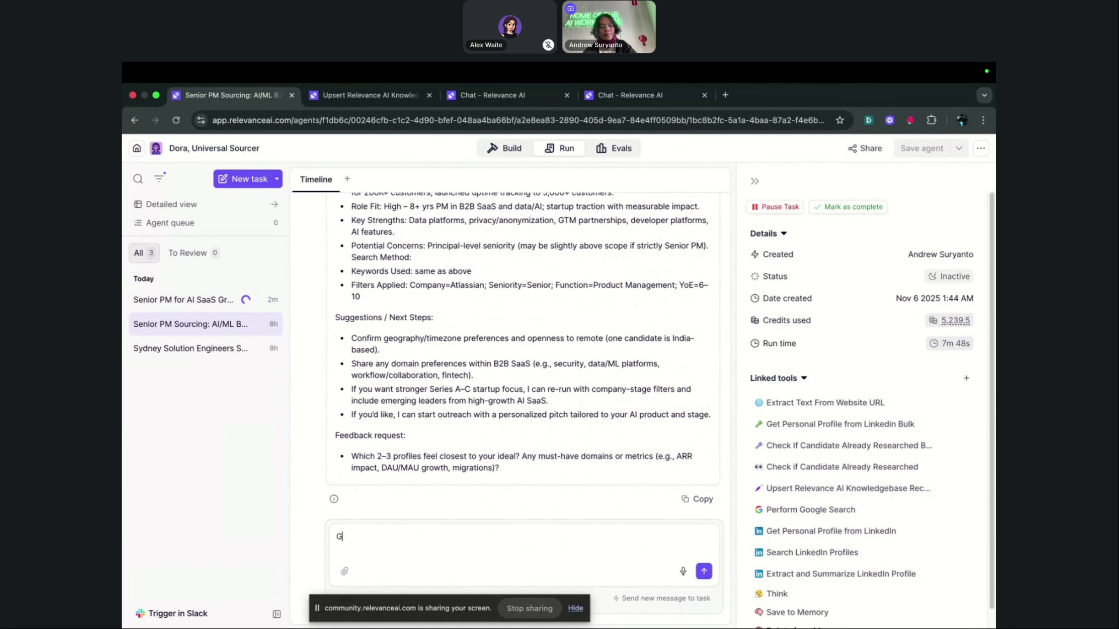
pyautogui.press('BackSpace')
# Copy the summary paragraph of the Bengaluru-based Atlassian candidate from the shortlist
pyautogui.scroll(3, 517, 409)
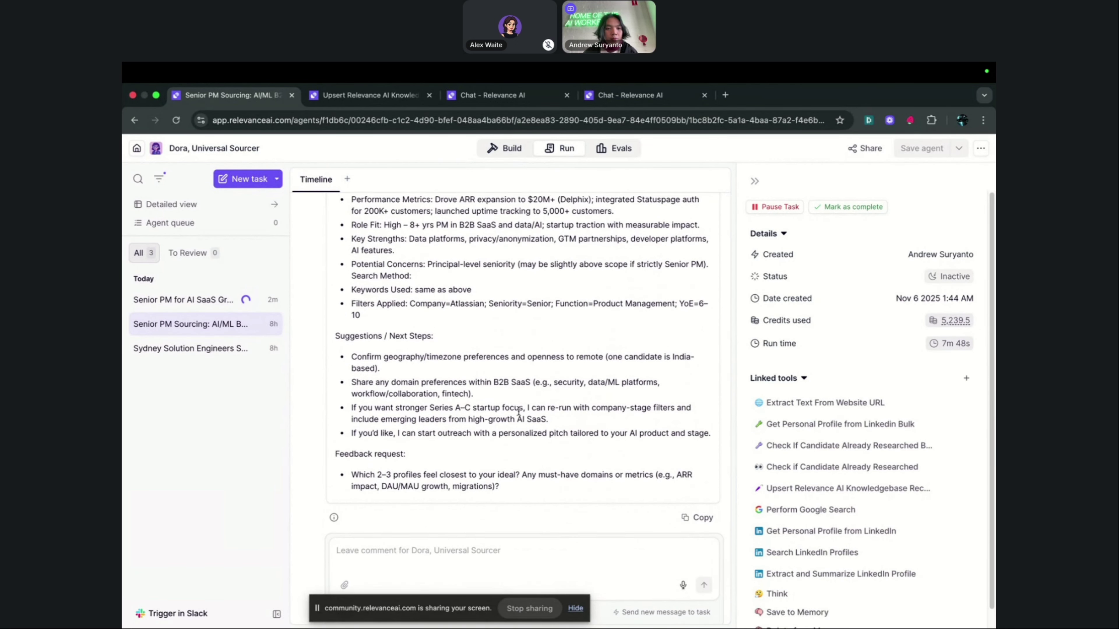
pyautogui.scroll(10, 517, 410)
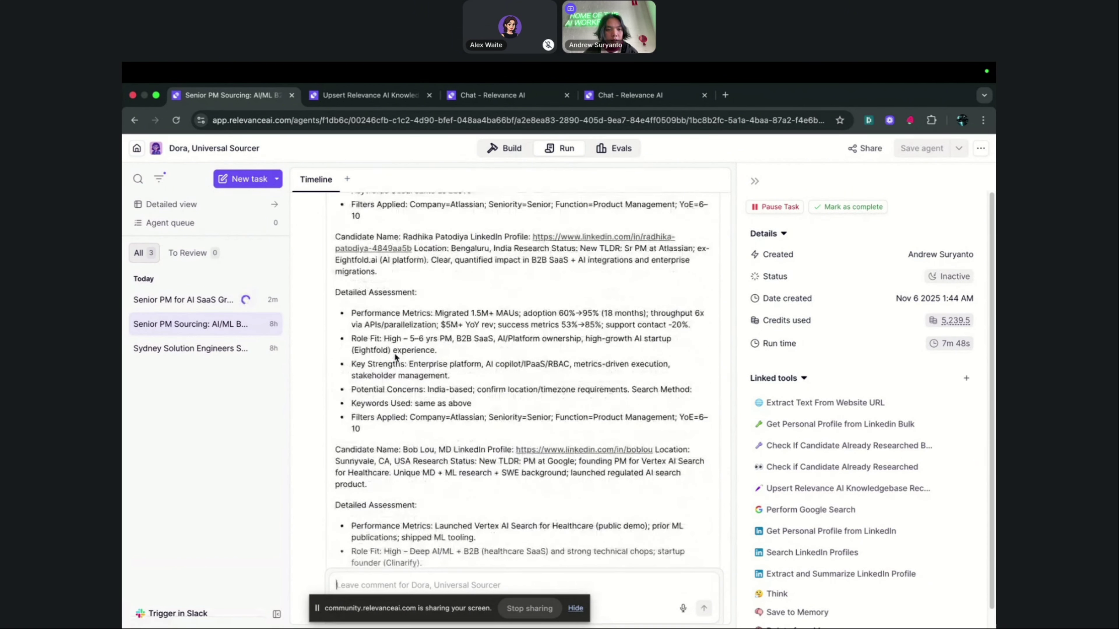
pyautogui.scroll(3, 394, 353)
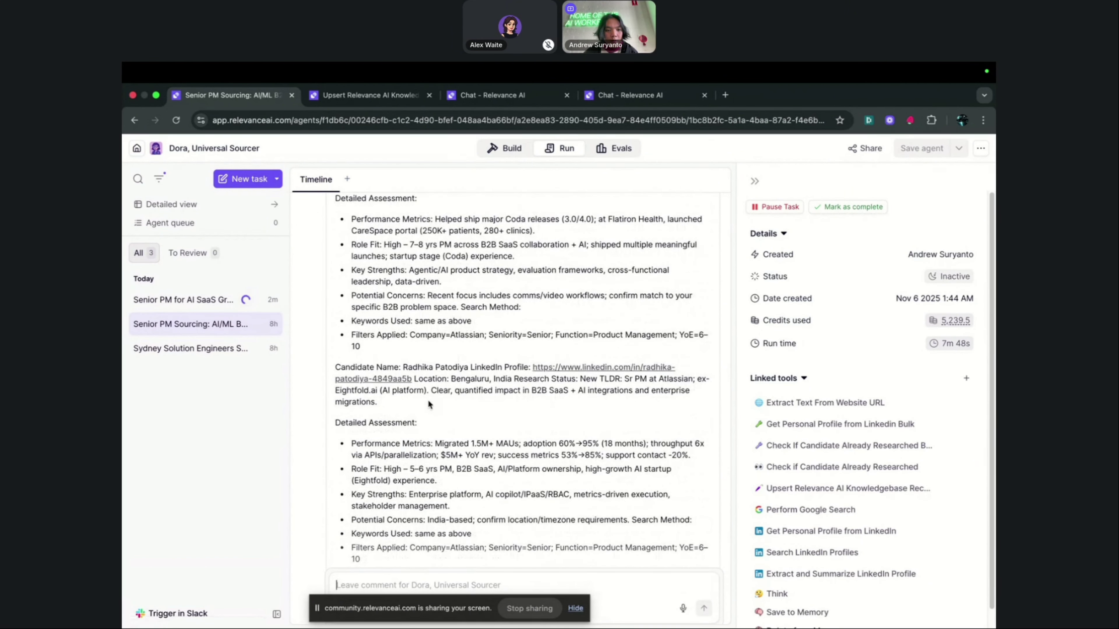
pyautogui.moveTo(397, 403); pyautogui.dragTo(325, 368)
pyautogui.press('super+c')
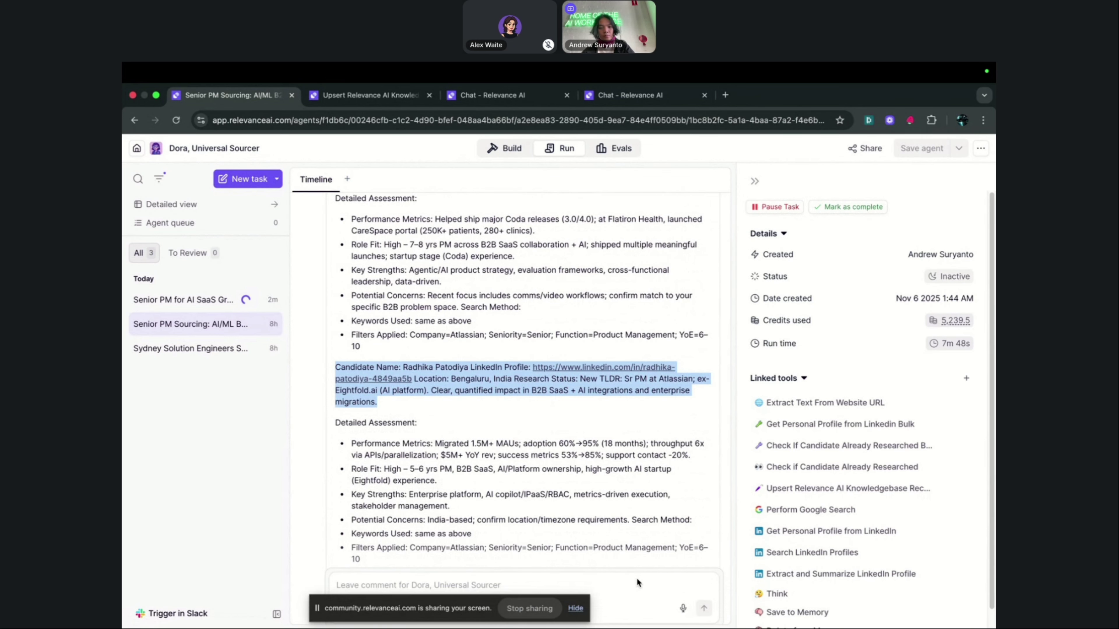
# Send the agent the question "Why did you choose this person?" with the copied candidate summary pasted below it
pyautogui.click(615, 585)
pyautogui.write('Why did')
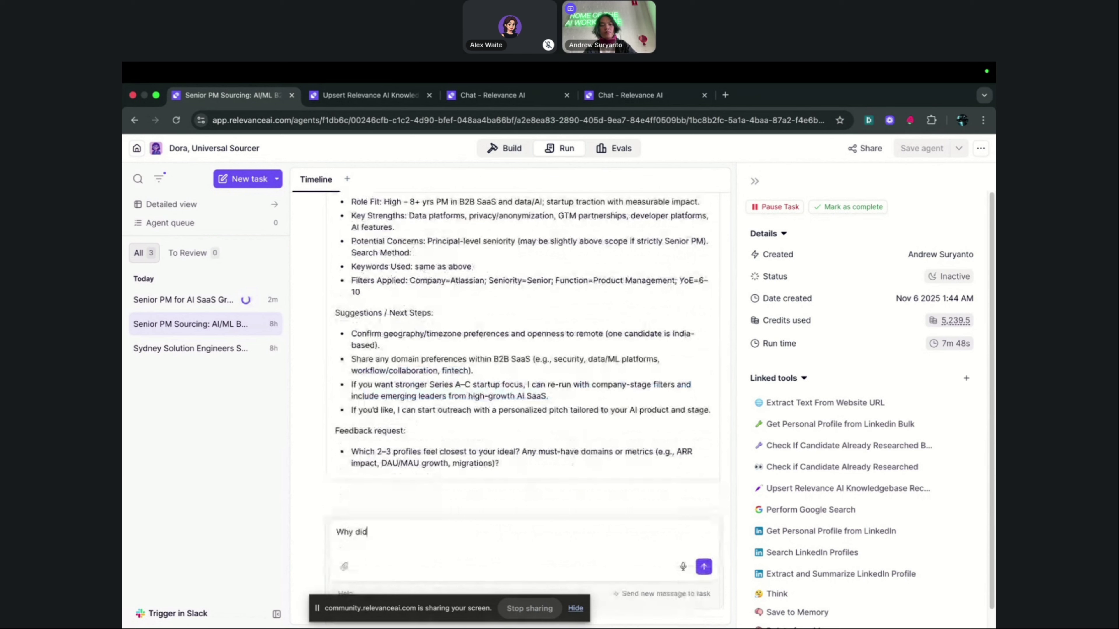
pyautogui.write(' you choose this person')
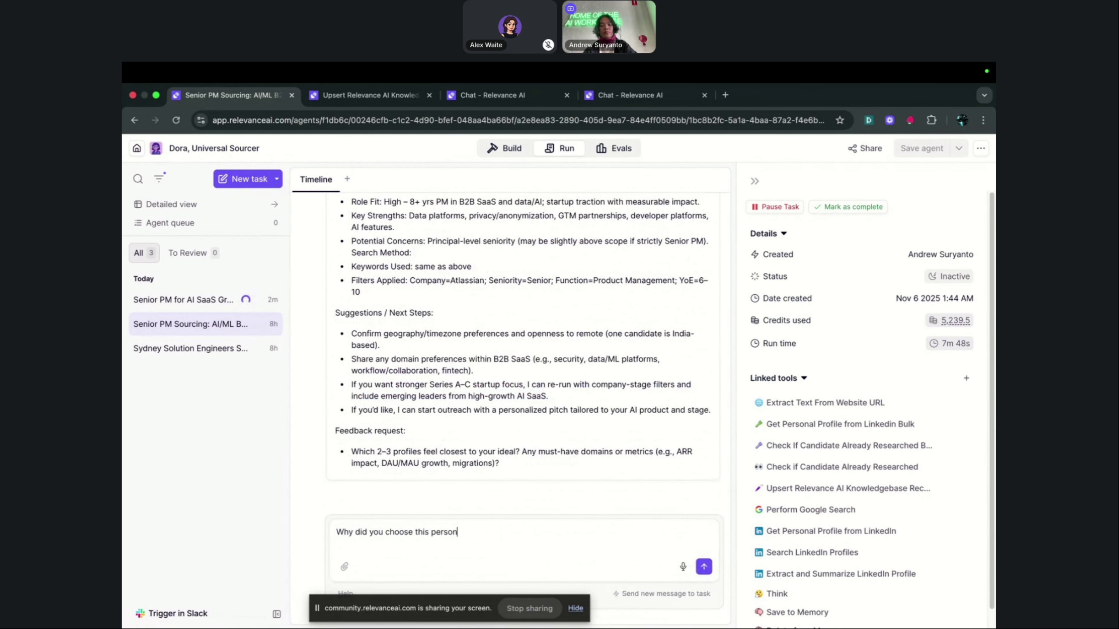
pyautogui.write('?')
pyautogui.hotkey('shift', 'Return')
pyautogui.hotkey('shift', 'Return')
pyautogui.press('super+v')
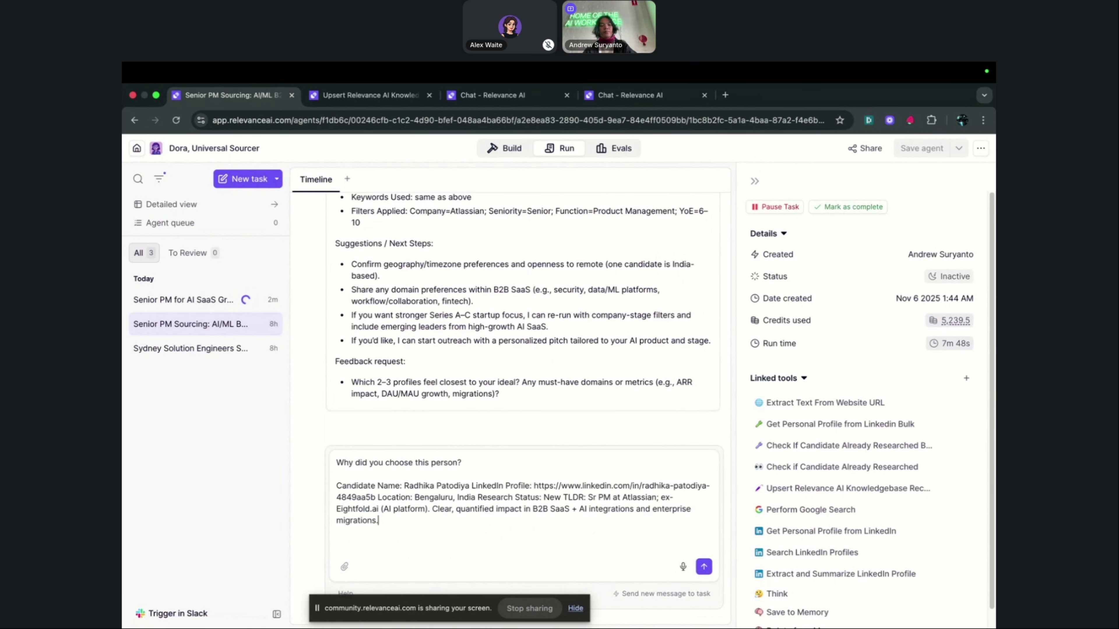
pyautogui.click(703, 567)
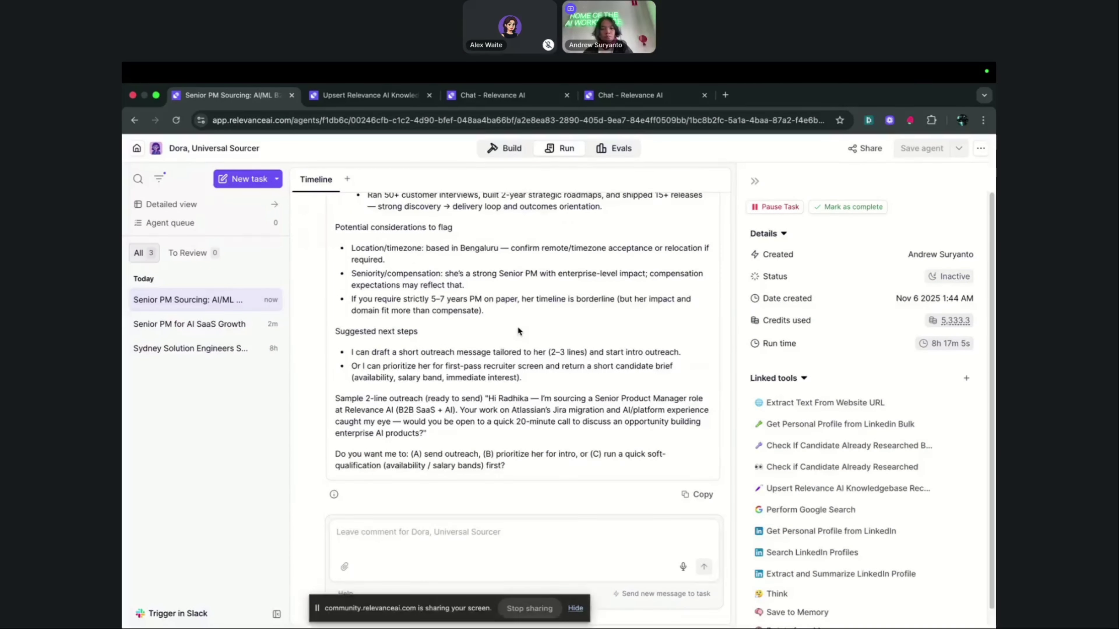
# Examine the agent's reasons for choosing the candidate, covering B2B SaaS experience, AI/ML exposure and quantified launch impact
pyautogui.scroll(10, 535, 340)
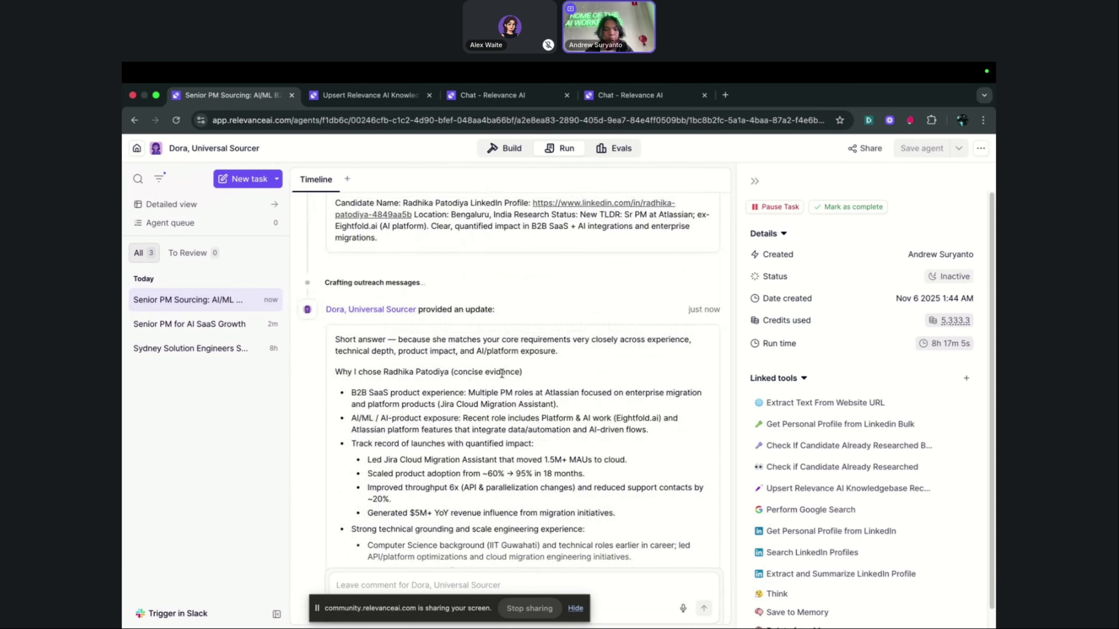
pyautogui.scroll(-3, 418, 294)
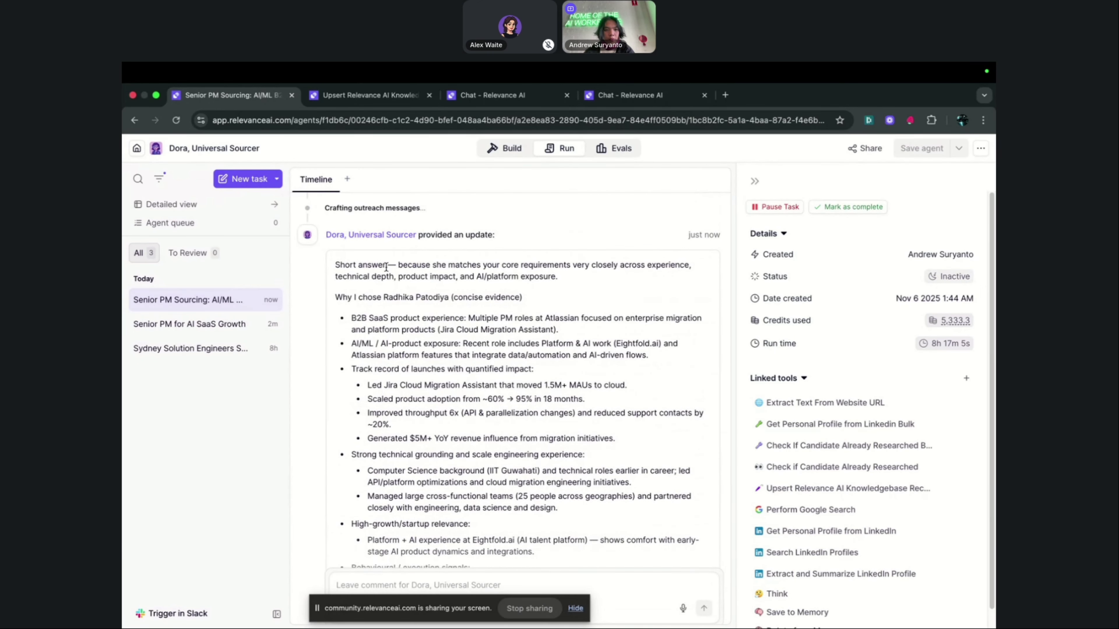
pyautogui.scroll(4, 361, 264)
pyautogui.scroll(-3, 416, 328)
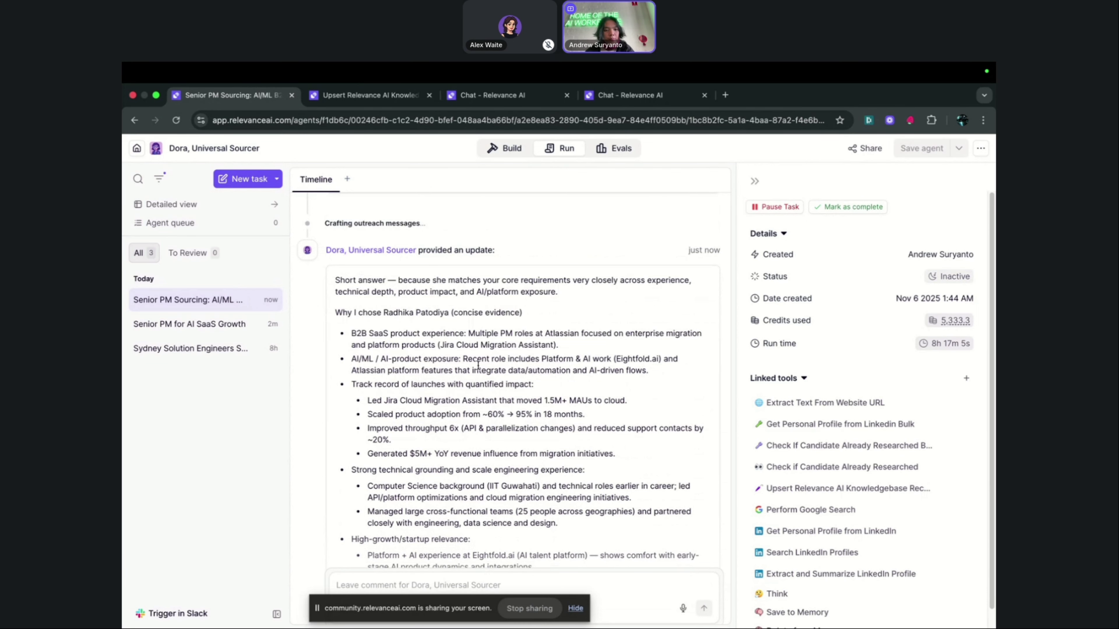
pyautogui.scroll(-1, 474, 355)
pyautogui.moveTo(351, 314); pyautogui.dragTo(555, 336)
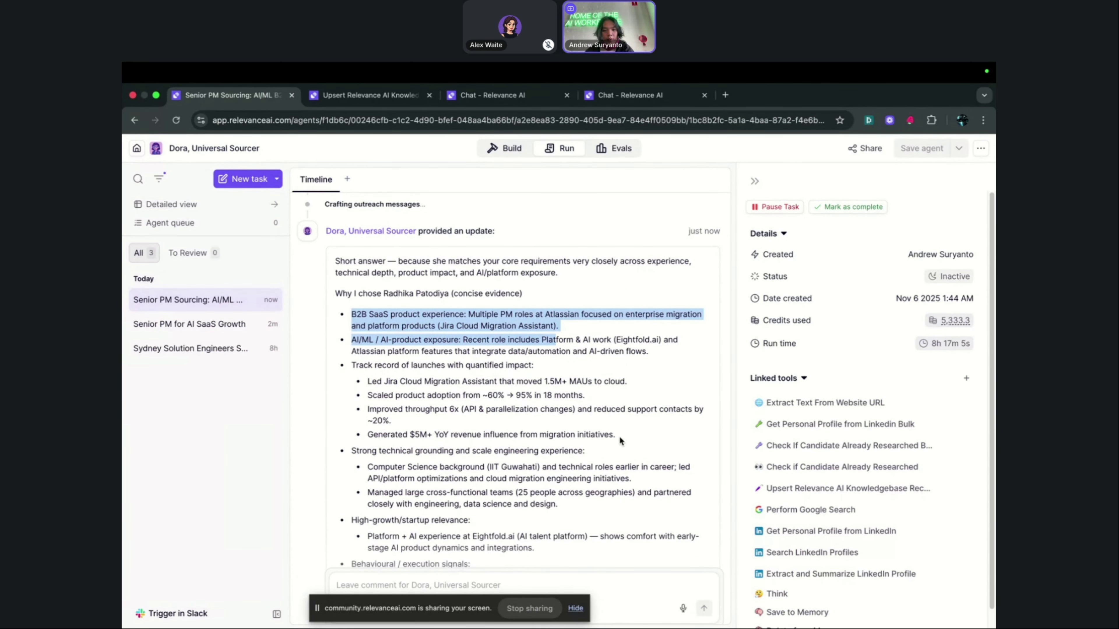
pyautogui.moveTo(617, 435); pyautogui.dragTo(367, 382)
pyautogui.scroll(-3, 484, 356)
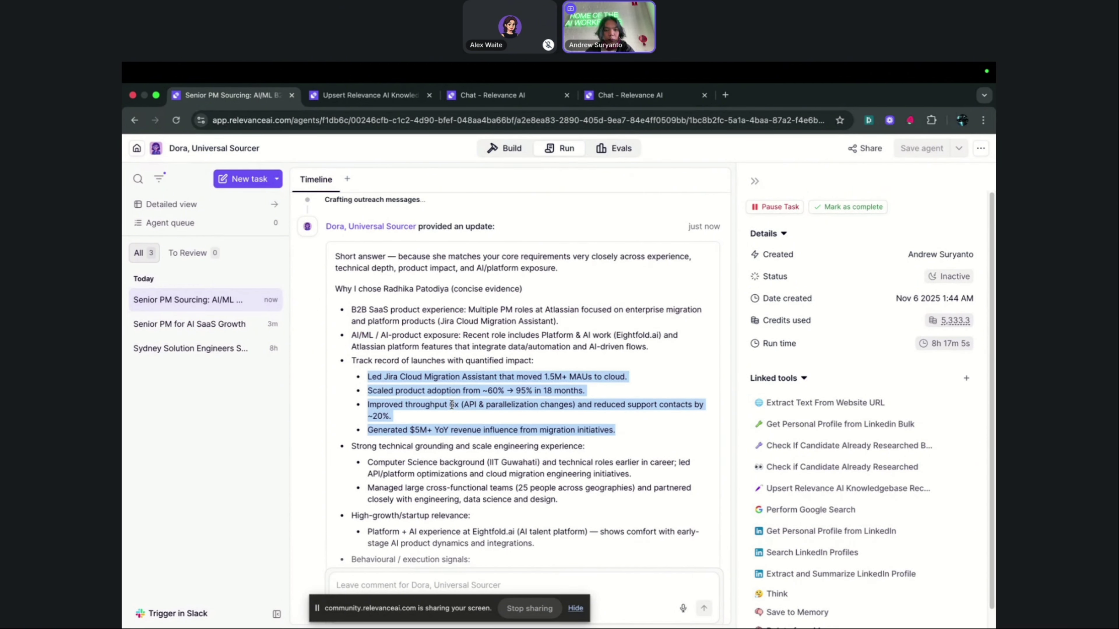
pyautogui.click(485, 356)
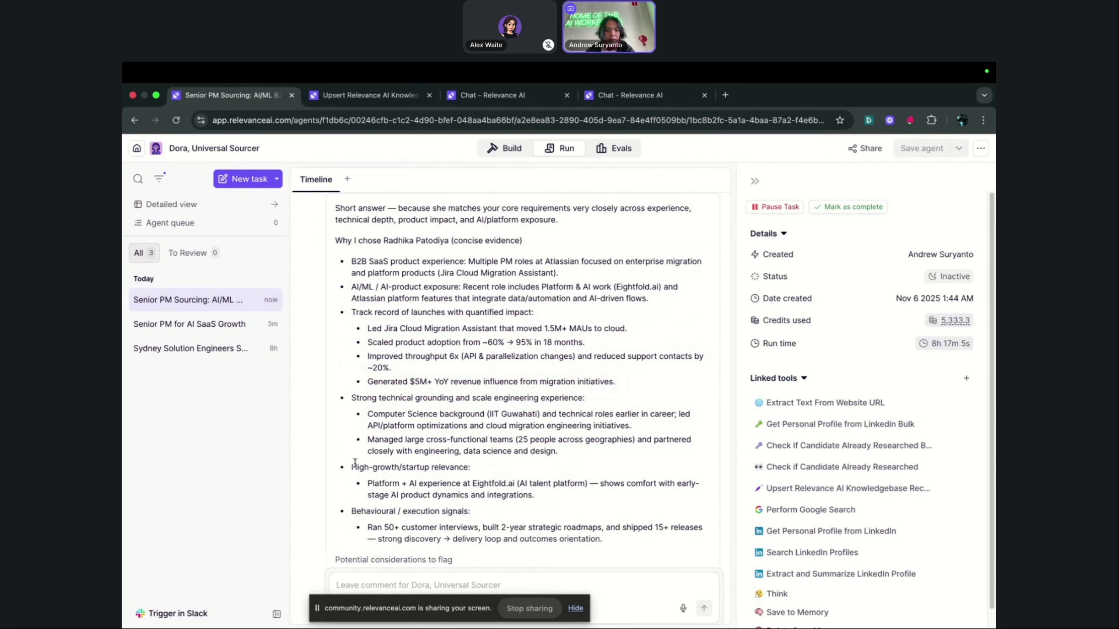
# Read the high-growth relevance, behavioural signals, considerations to flag and suggested next steps in the agent's explanation
pyautogui.moveTo(355, 463); pyautogui.dragTo(359, 466)
pyautogui.scroll(-3, 498, 520)
pyautogui.moveTo(610, 468); pyautogui.dragTo(357, 462)
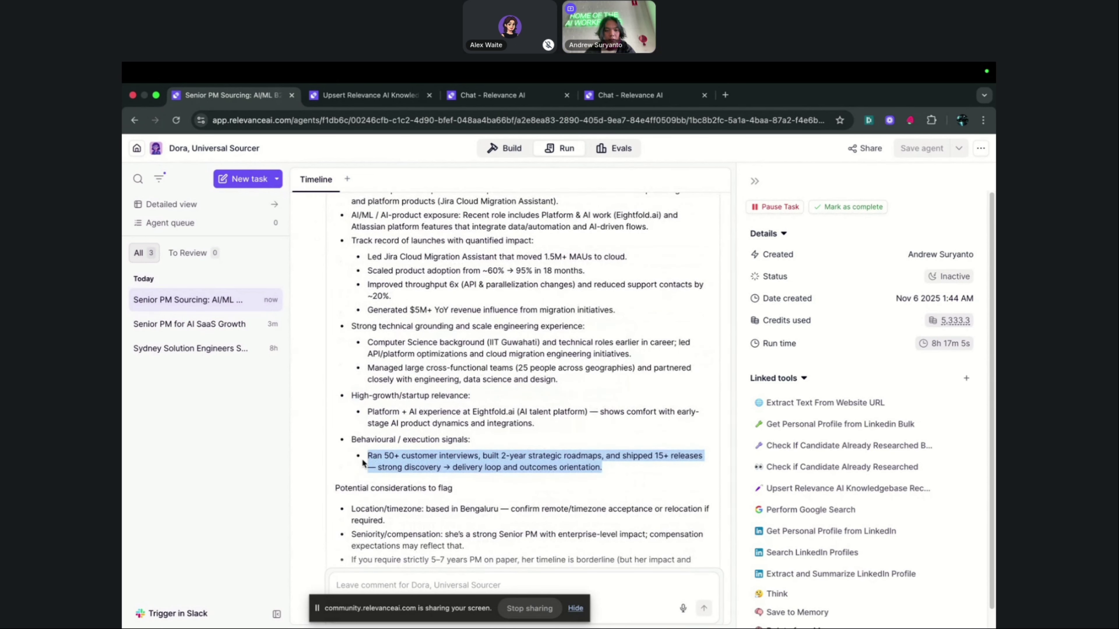
pyautogui.click(625, 467)
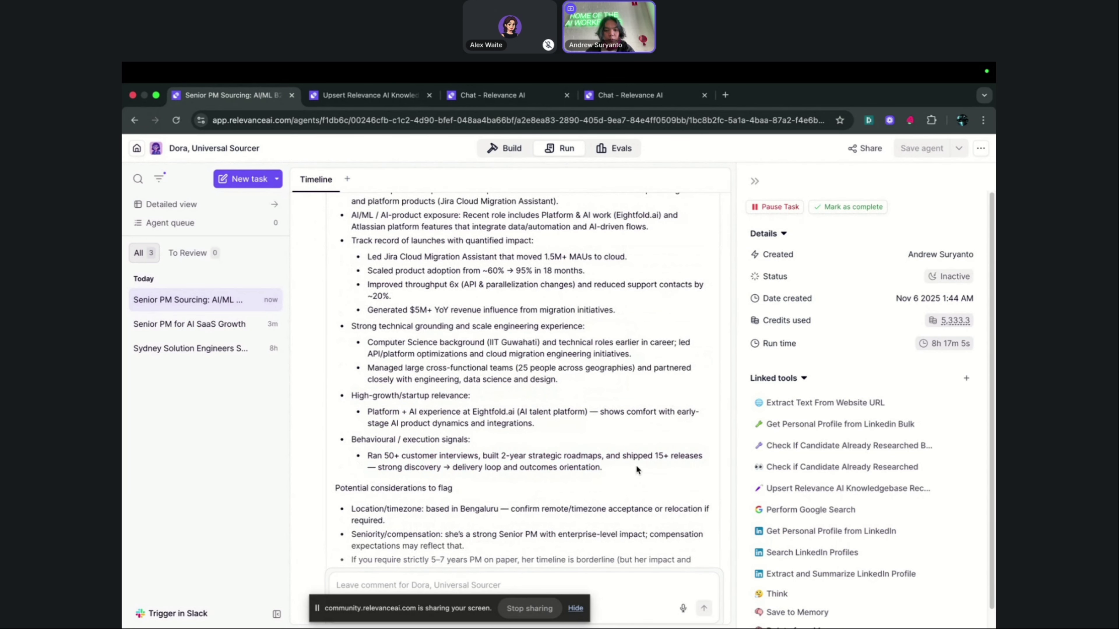
pyautogui.scroll(-5, 529, 468)
# Send the reply "hey, can you draft up some outreach lines that take into consideration their experience thanks"
pyautogui.click(449, 562)
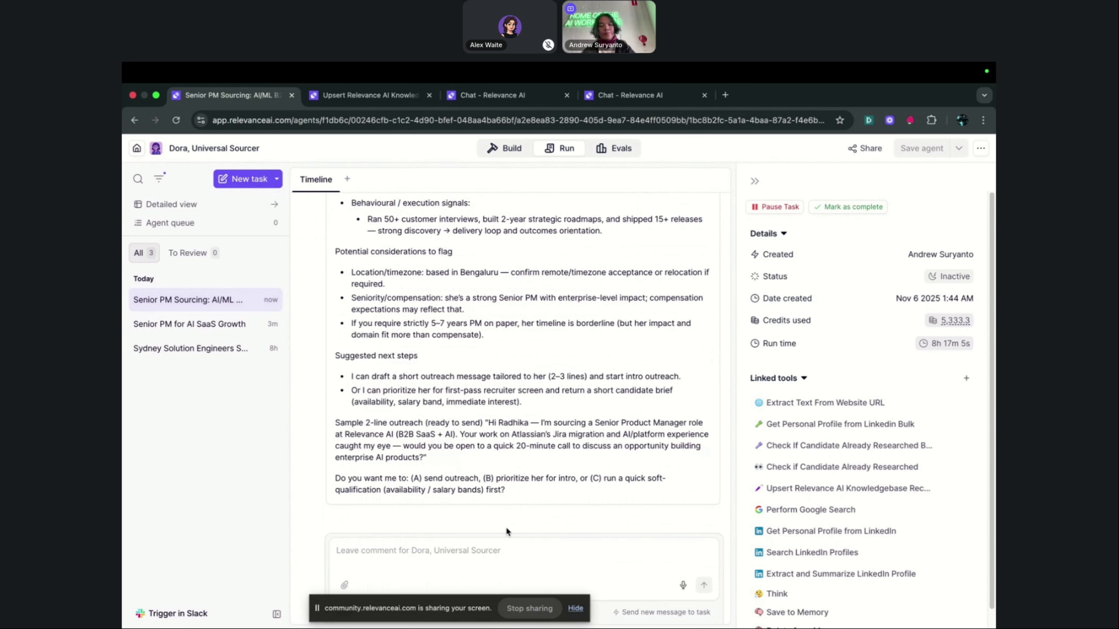
pyautogui.write('hey, can you')
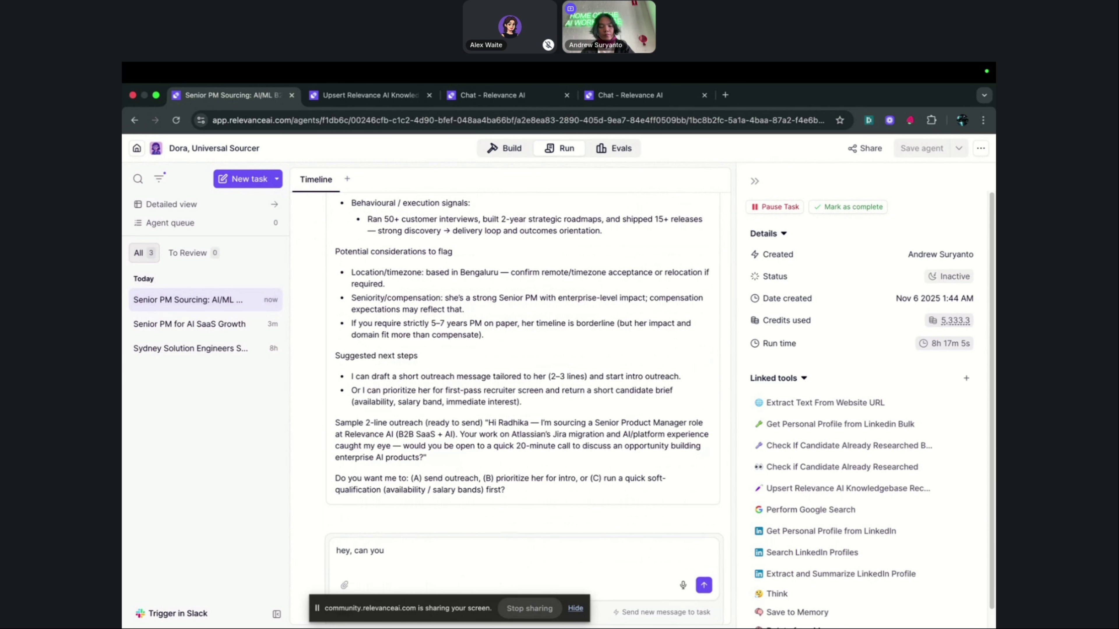
pyautogui.write(' draft some')
pyautogui.press('BackSpace')
pyautogui.press('BackSpace')
pyautogui.press('BackSpace')
pyautogui.press('BackSpace')
pyautogui.write('up some outreach l')
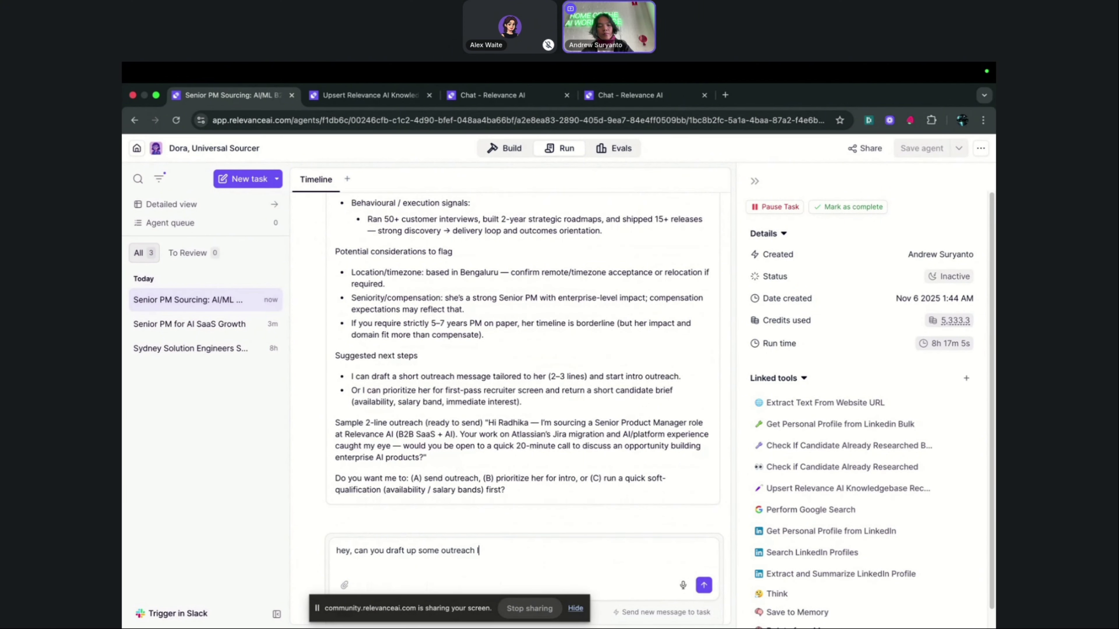
pyautogui.write('ines ')
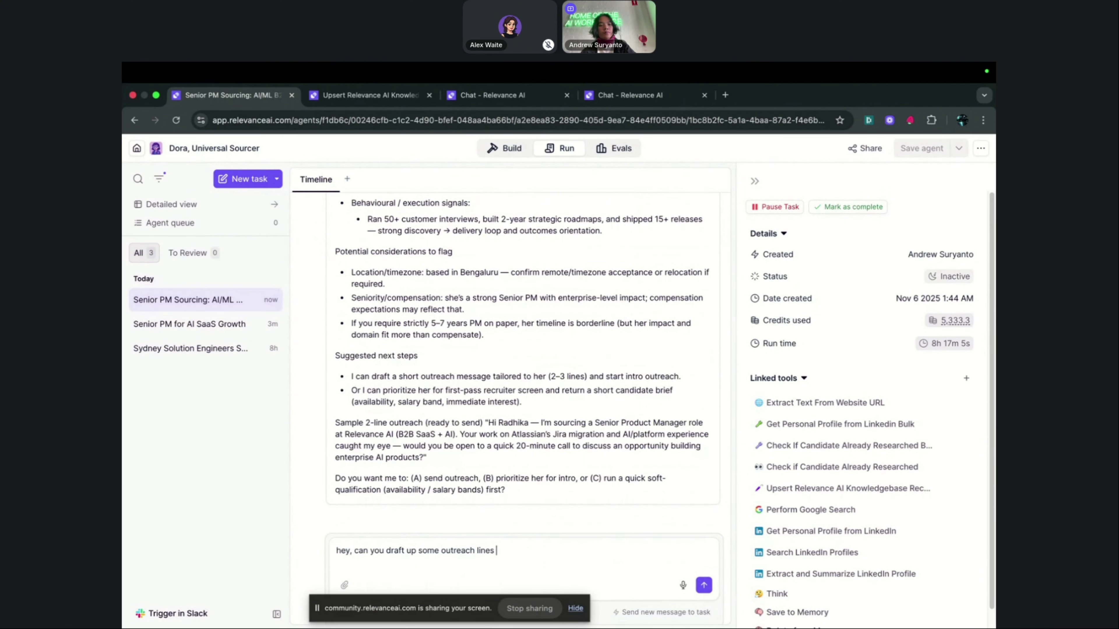
pyautogui.write('that take into c')
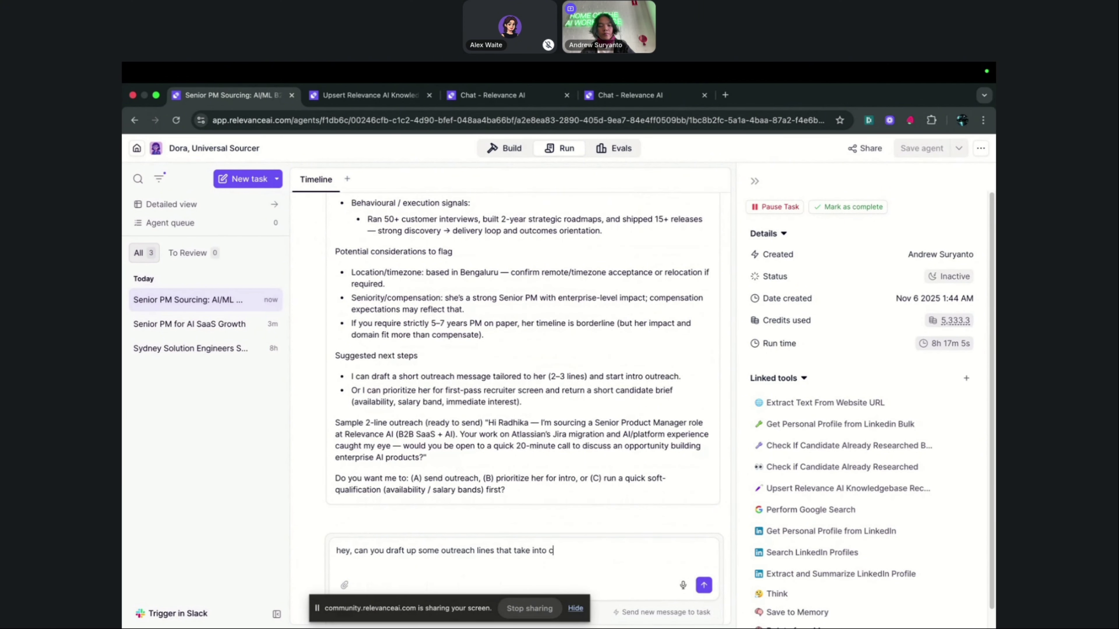
pyautogui.write('onsideration their experience th')
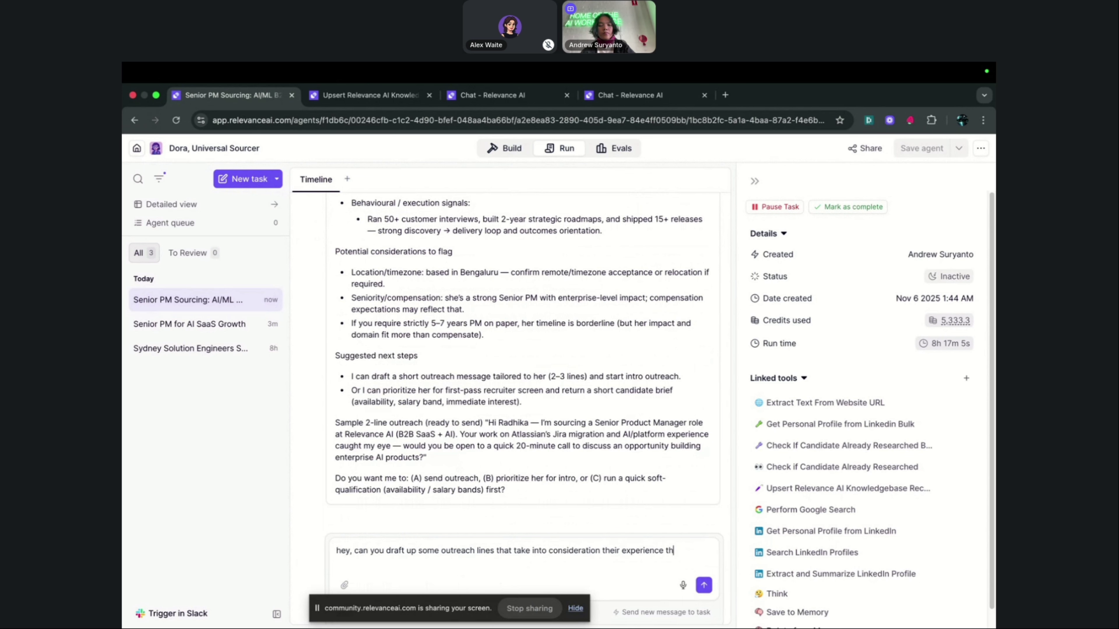
pyautogui.write('anks')
pyautogui.press('Return')
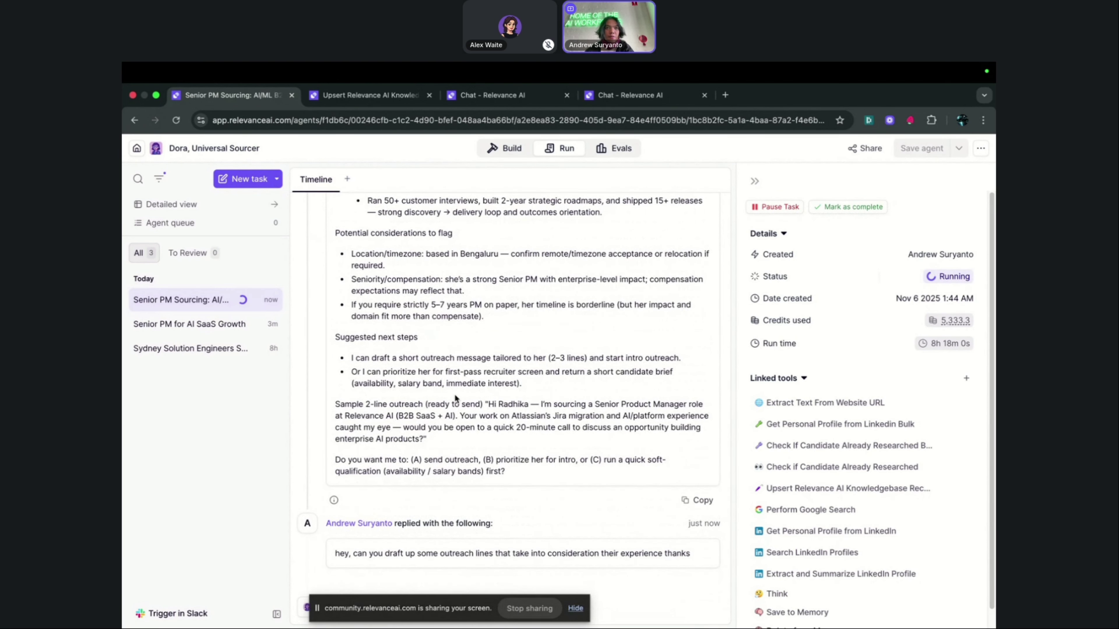
# Look back over the question about the candidate and the agent's supporting evidence while the outreach request runs
pyautogui.scroll(10, 563, 452)
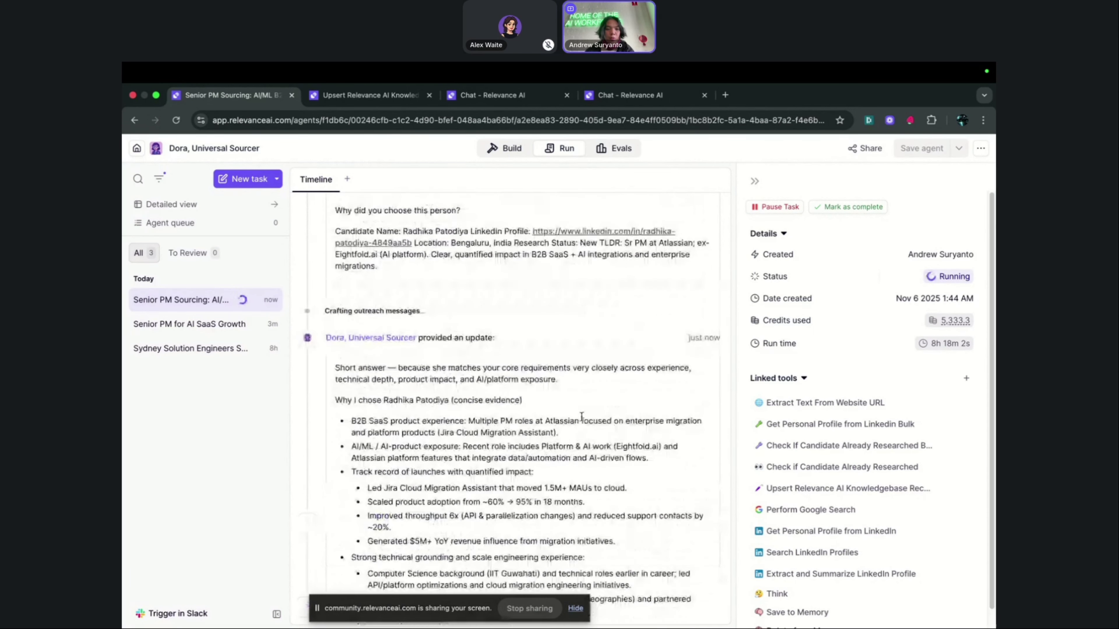
pyautogui.scroll(2, 489, 369)
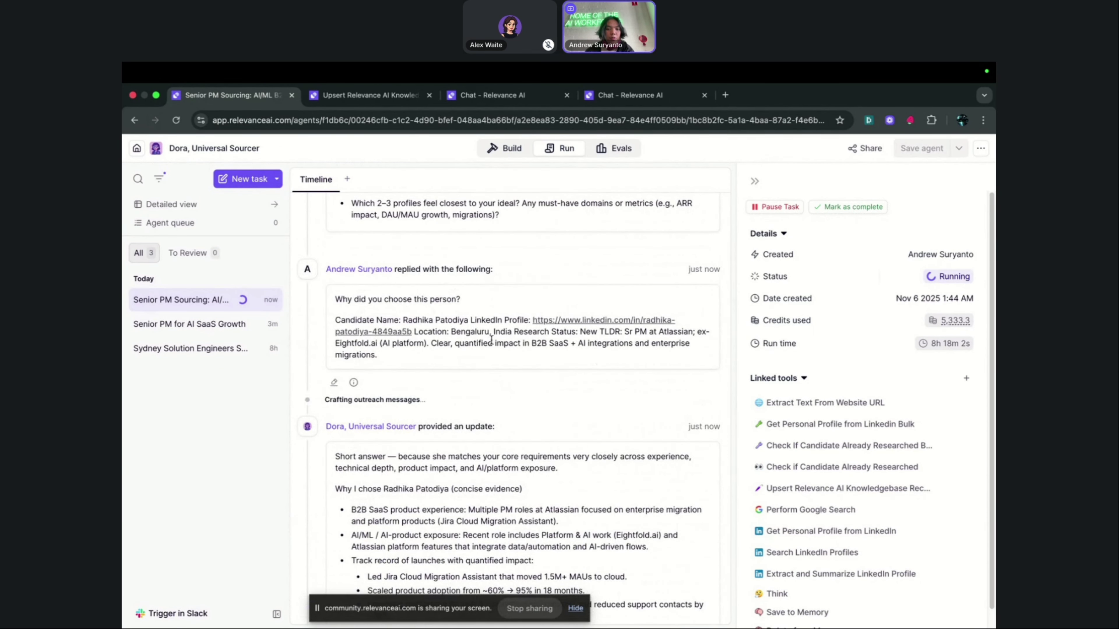
pyautogui.scroll(-10, 602, 366)
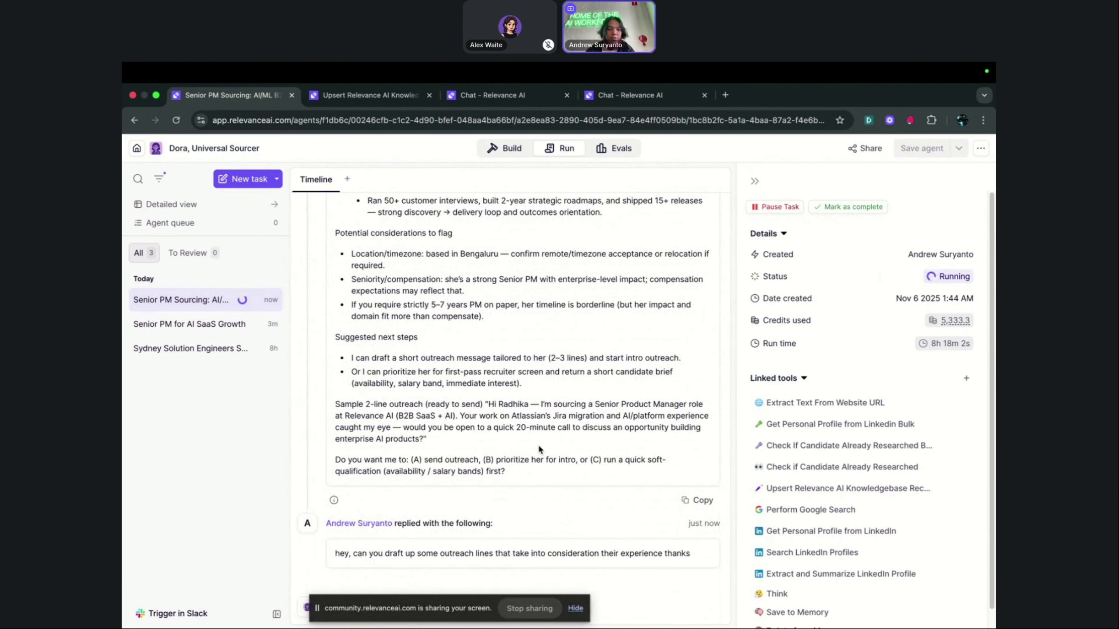
pyautogui.scroll(9, 538, 446)
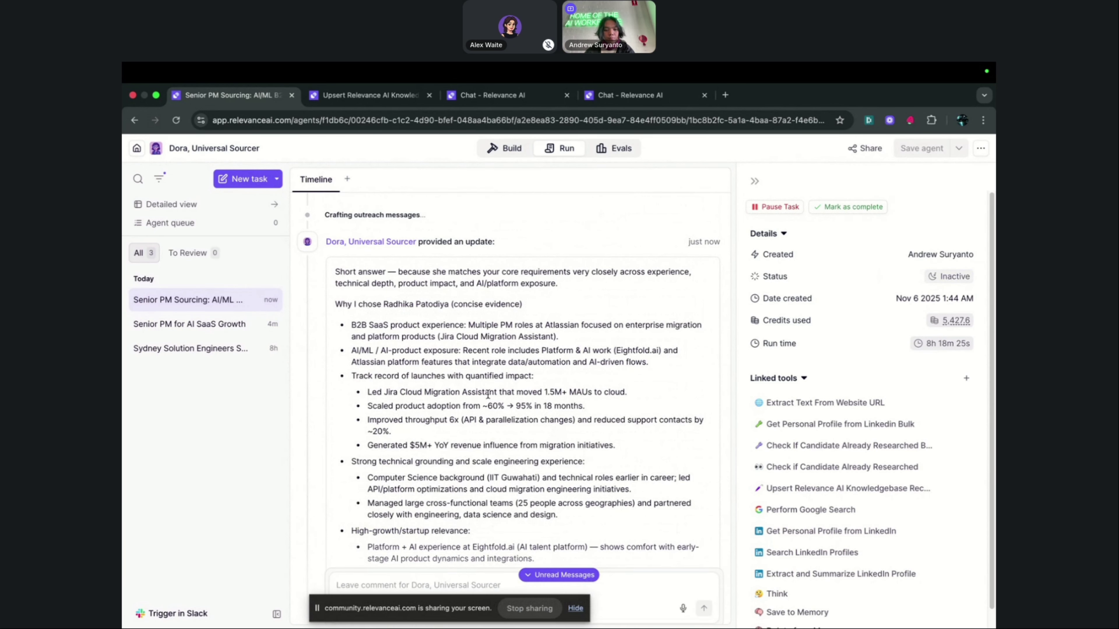
# Look through the drafted outreach options for the candidate, and return to the flagged considerations in the earlier explanation
pyautogui.scroll(-15, 488, 395)
pyautogui.scroll(6, 489, 394)
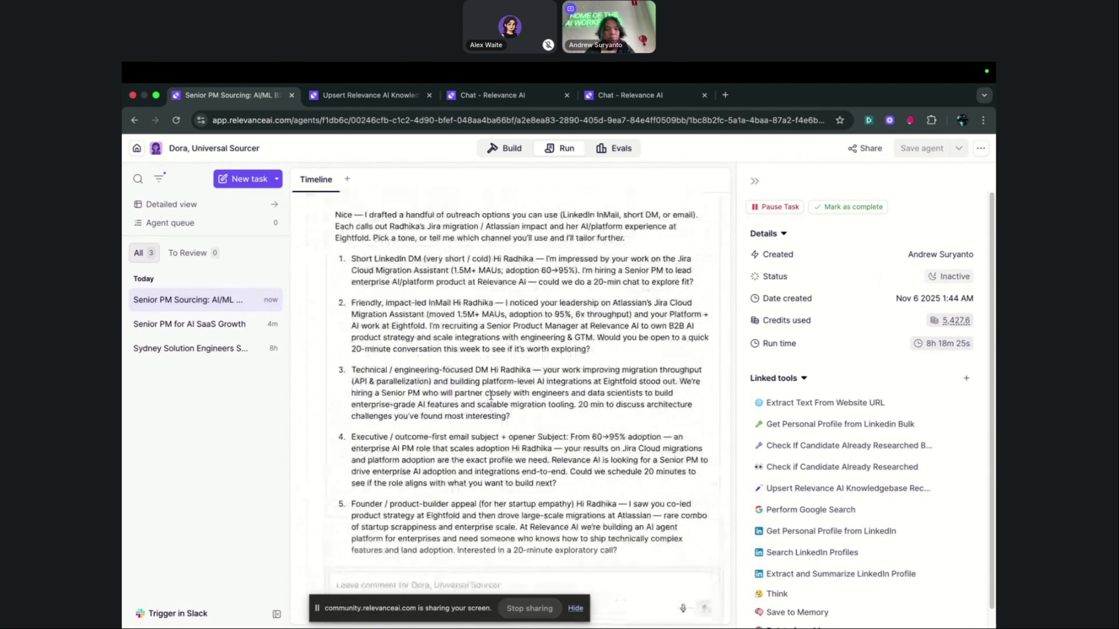
pyautogui.scroll(2, 491, 396)
pyautogui.moveTo(489, 398); pyautogui.dragTo(493, 398)
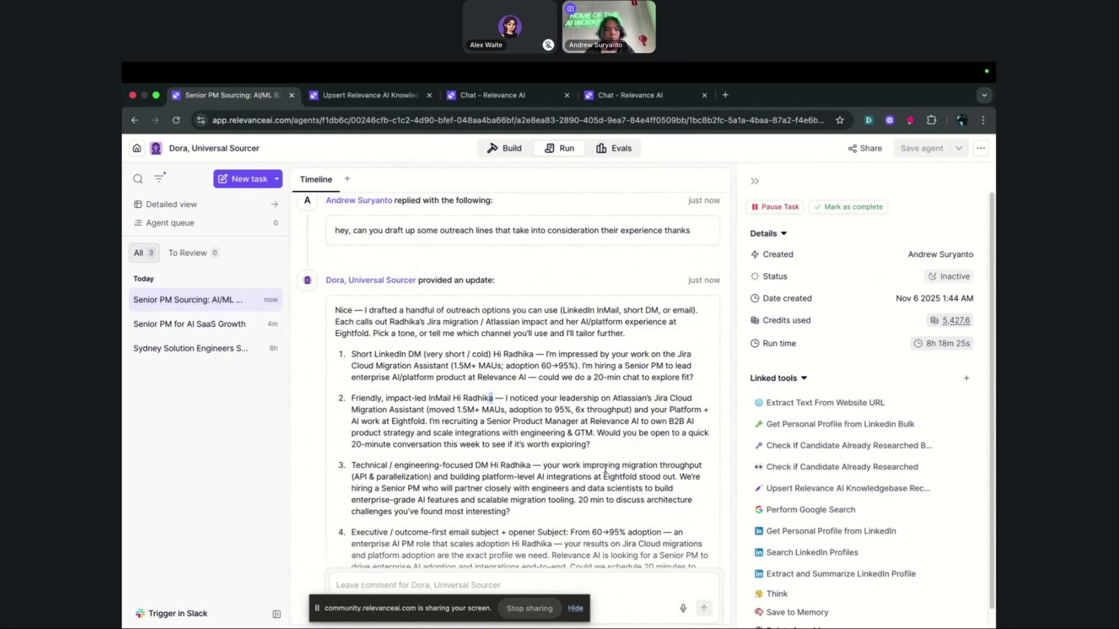
pyautogui.scroll(-5, 554, 496)
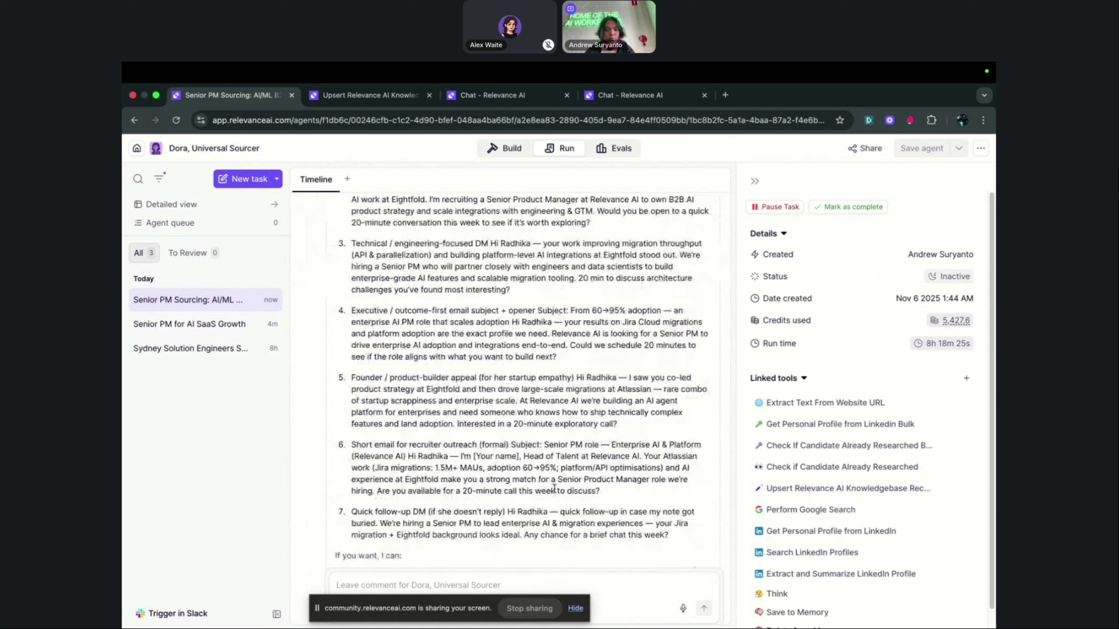
pyautogui.scroll(10, 567, 444)
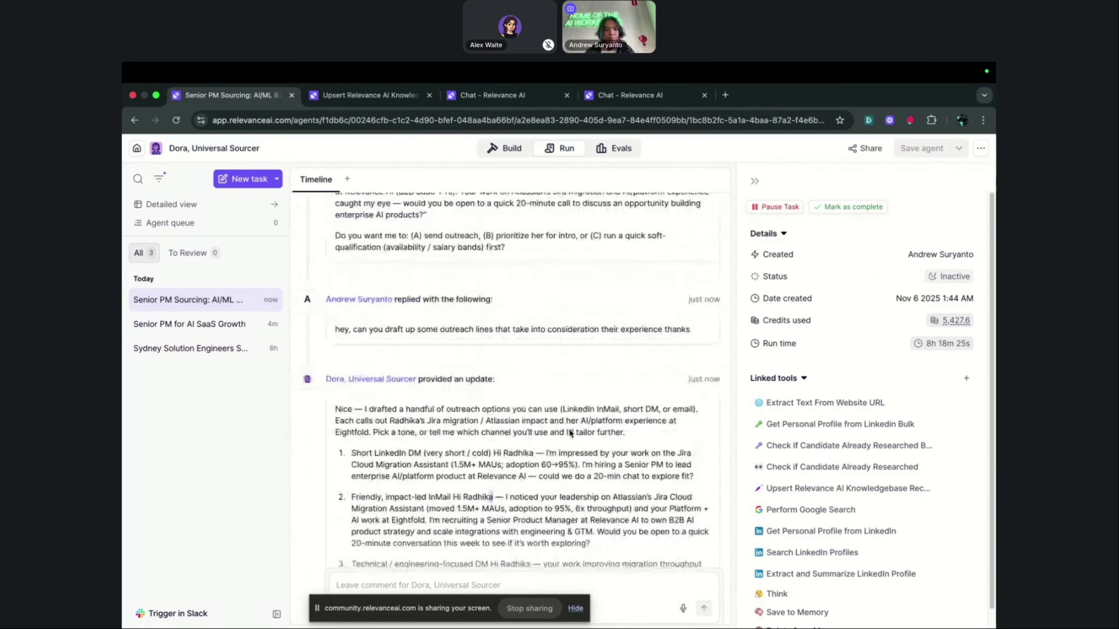
pyautogui.scroll(3, 569, 396)
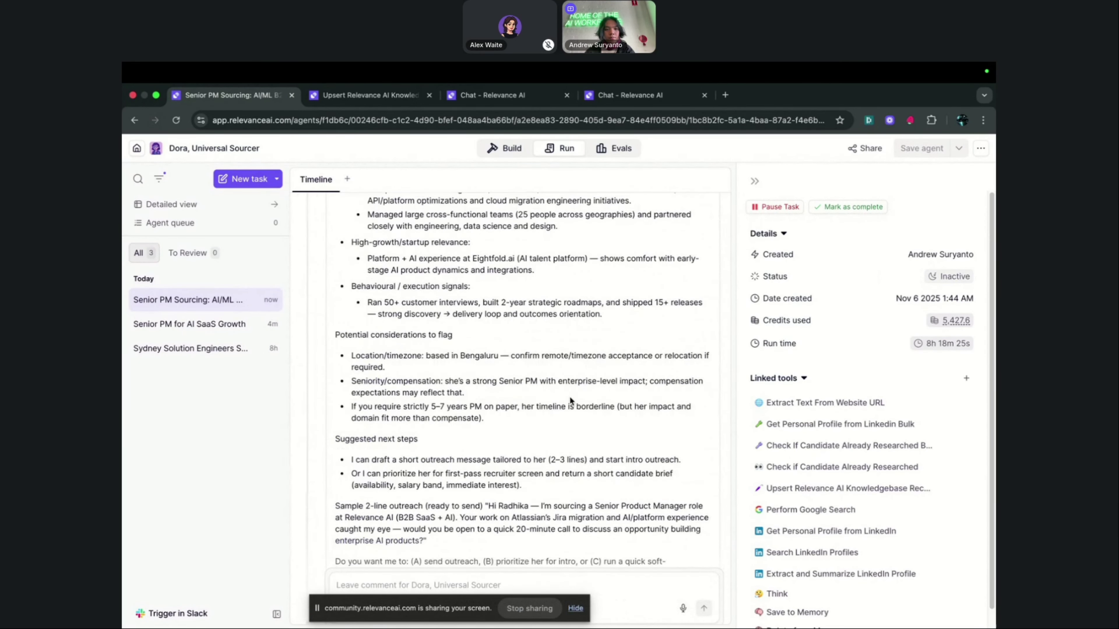
pyautogui.scroll(1, 525, 364)
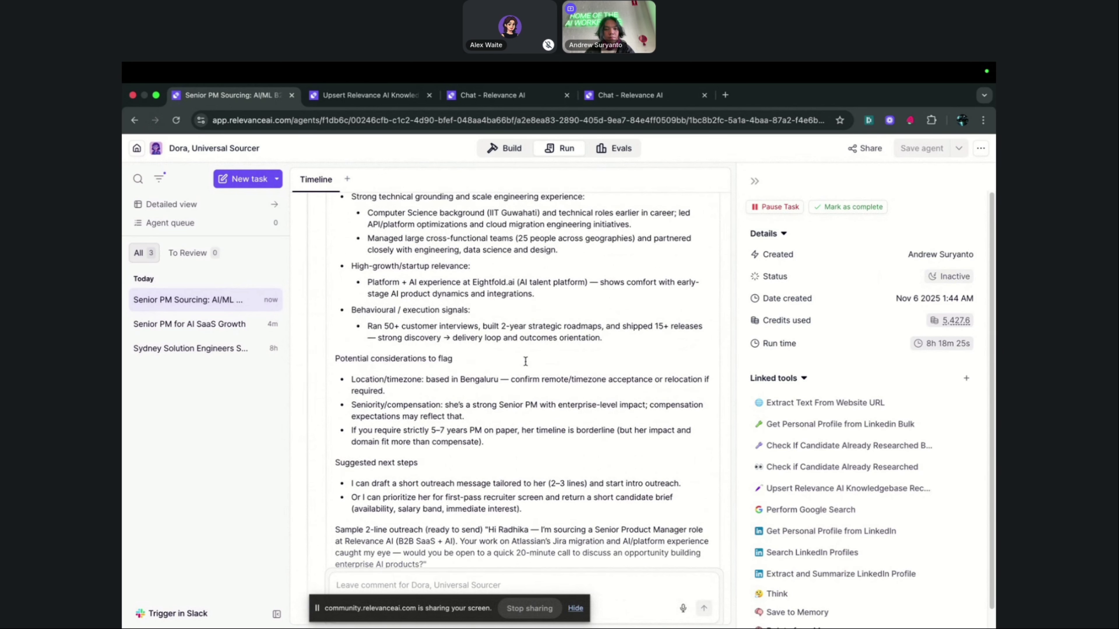
# Compare the candidate explanation with the drafted outreach options, checking the flagged considerations and the sample two-line outreach message
pyautogui.scroll(3, 525, 361)
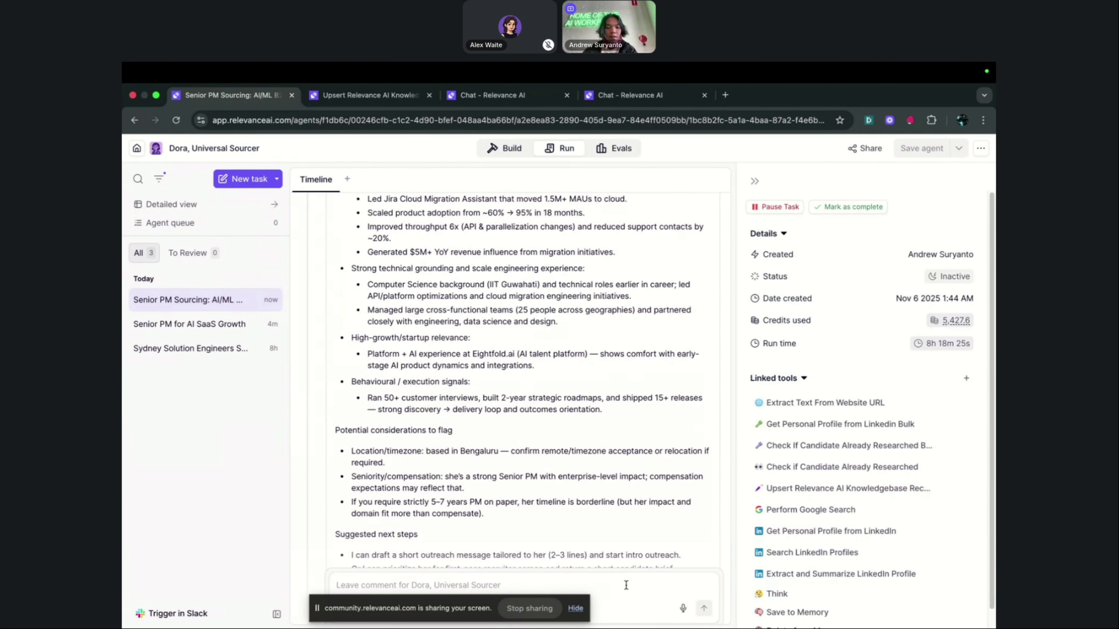
pyautogui.scroll(-15, 610, 458)
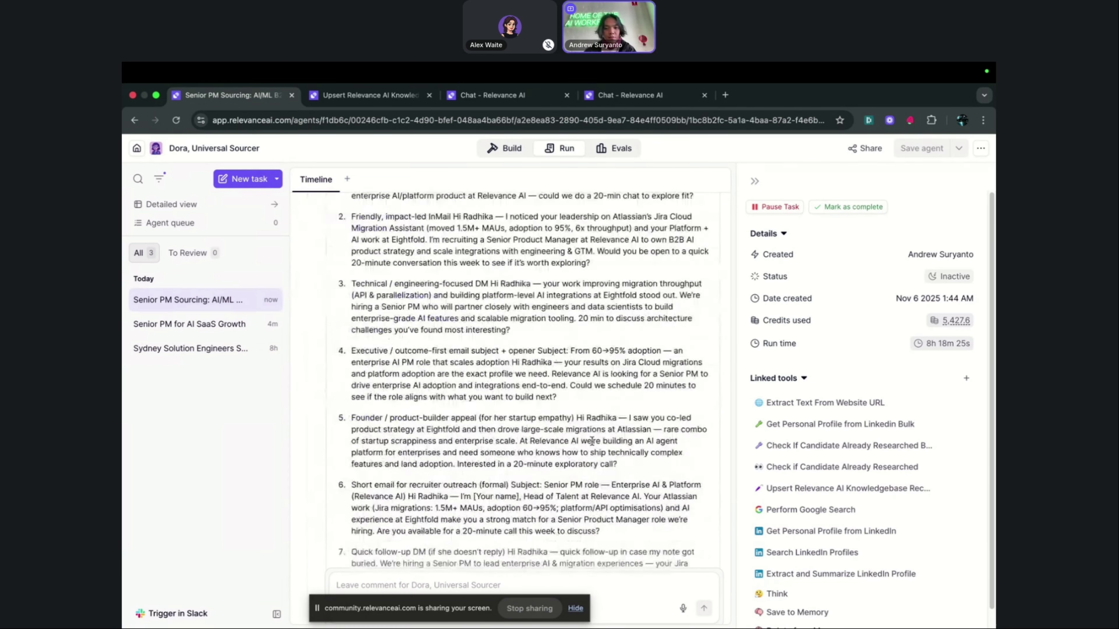
pyautogui.scroll(3, 563, 437)
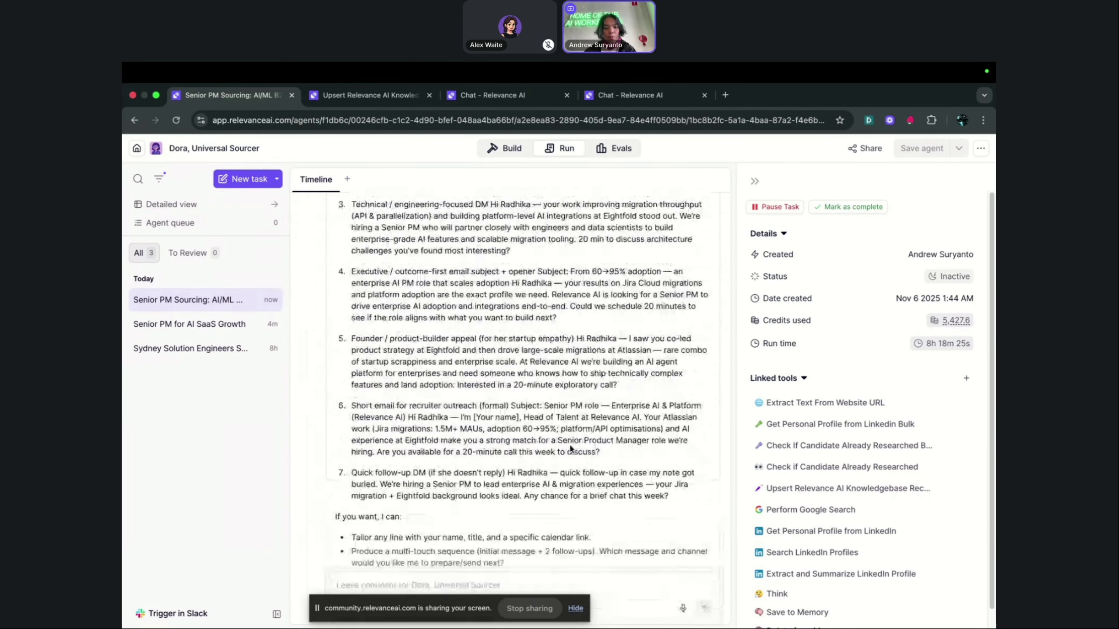
pyautogui.scroll(12, 571, 448)
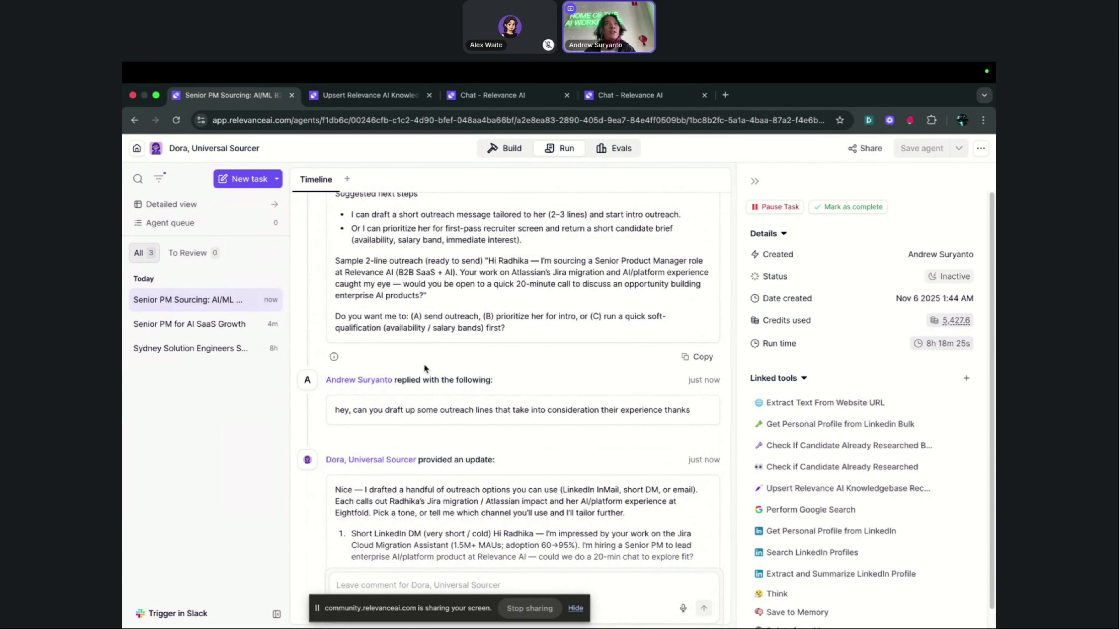
pyautogui.scroll(5, 534, 333)
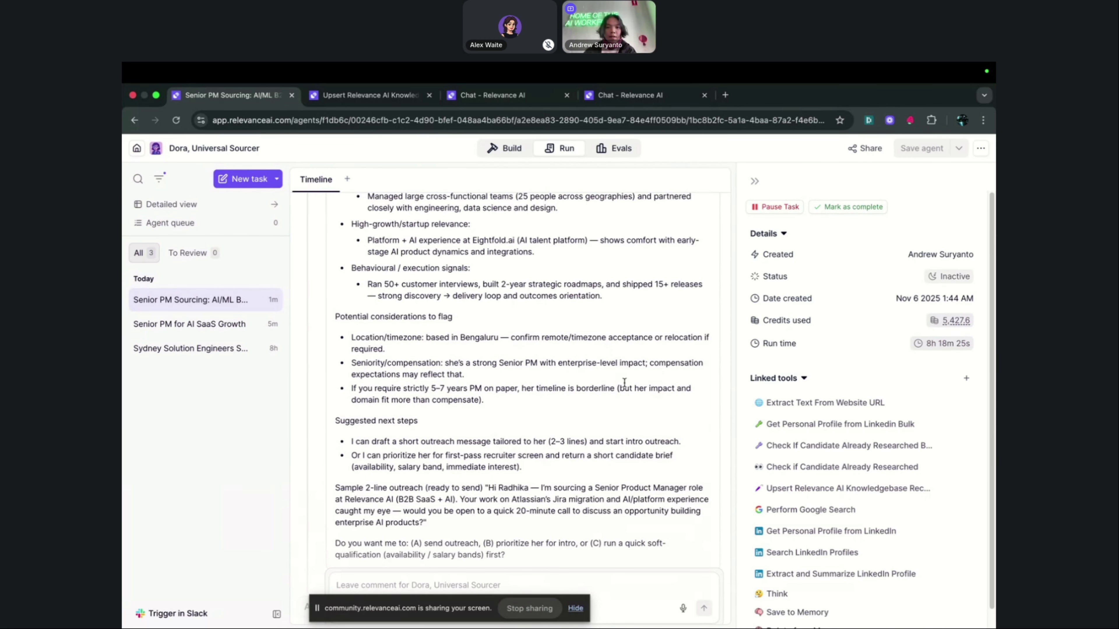
# Go back through the candidate assessments to the original Senior PM sourcing brief, and expand its background steps
pyautogui.scroll(10, 623, 378)
pyautogui.scroll(5, 623, 378)
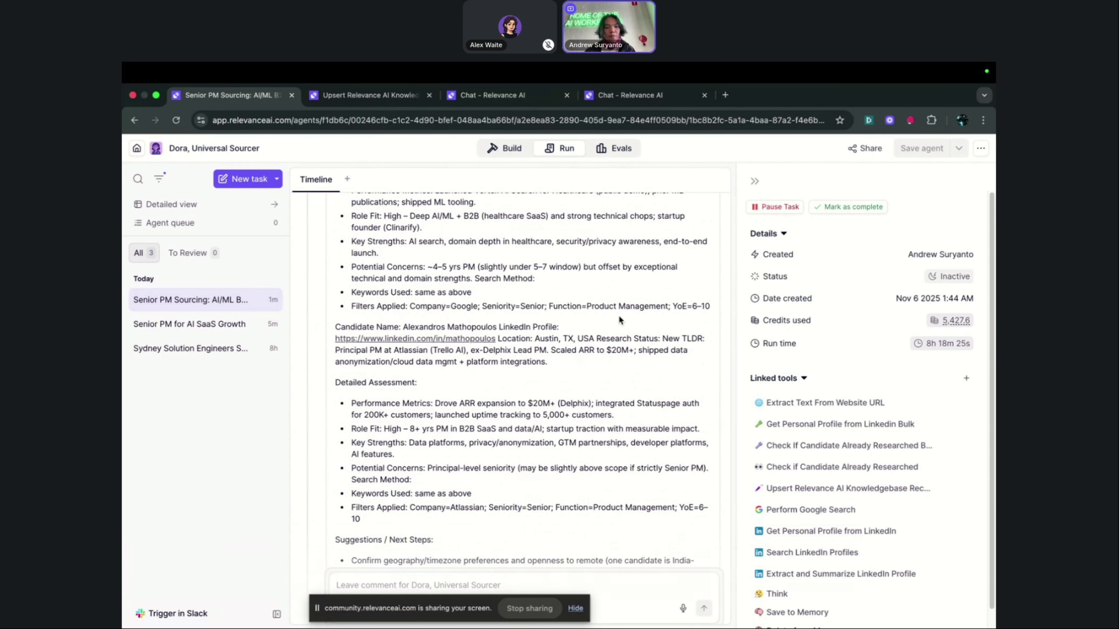
pyautogui.scroll(5, 600, 296)
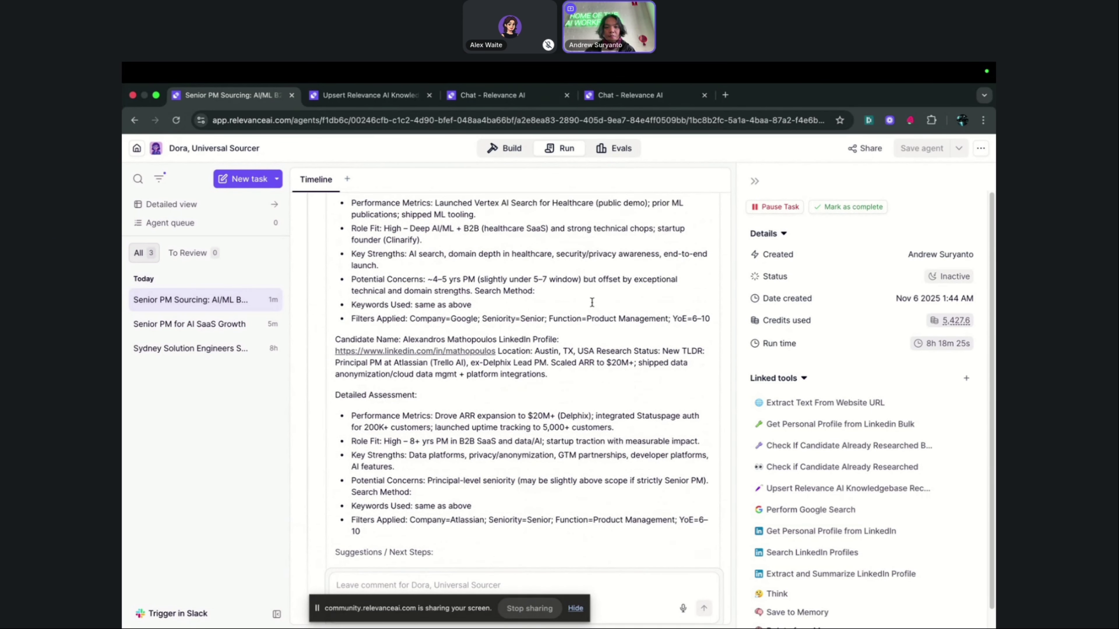
pyautogui.scroll(15, 531, 305)
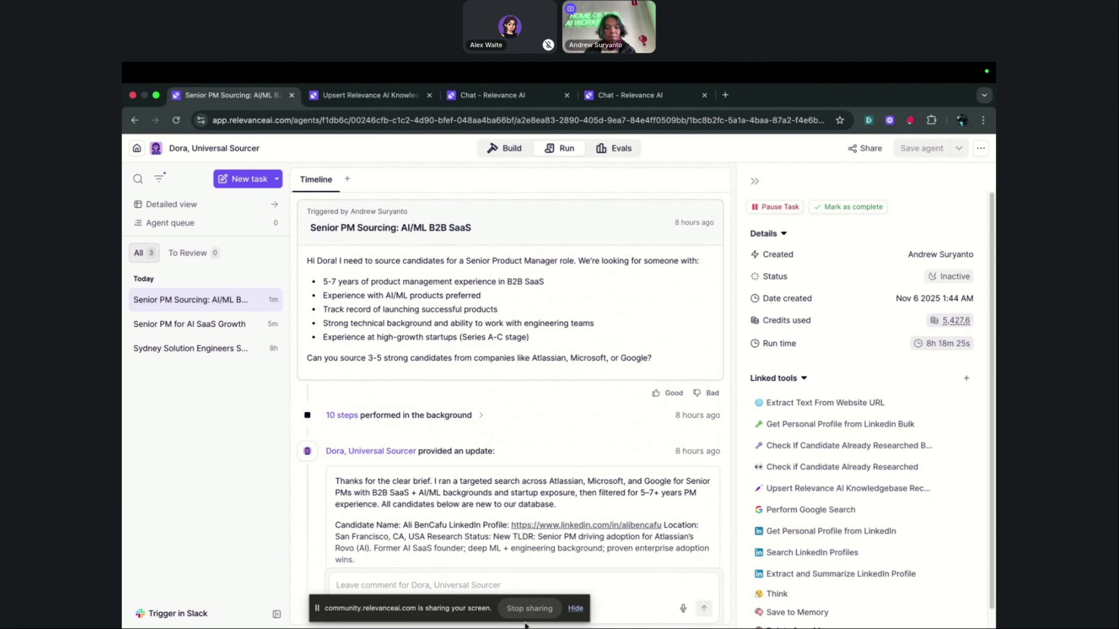
pyautogui.click(530, 609)
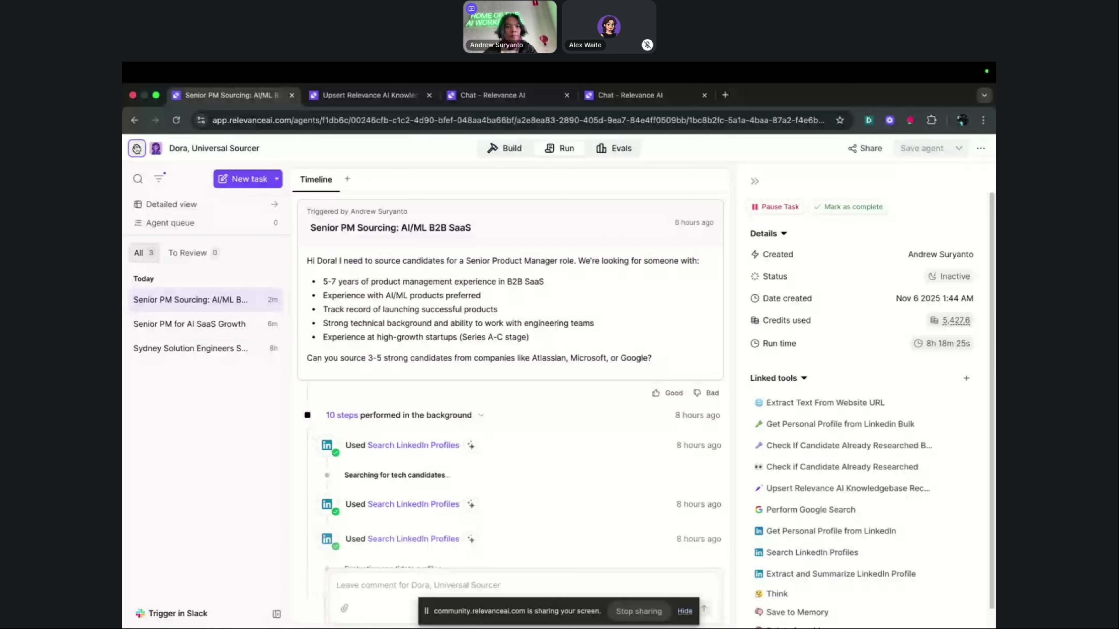
# Return to the agents list and duplicate the "Dora, Universal Sourcer" agent
pyautogui.click(136, 148)
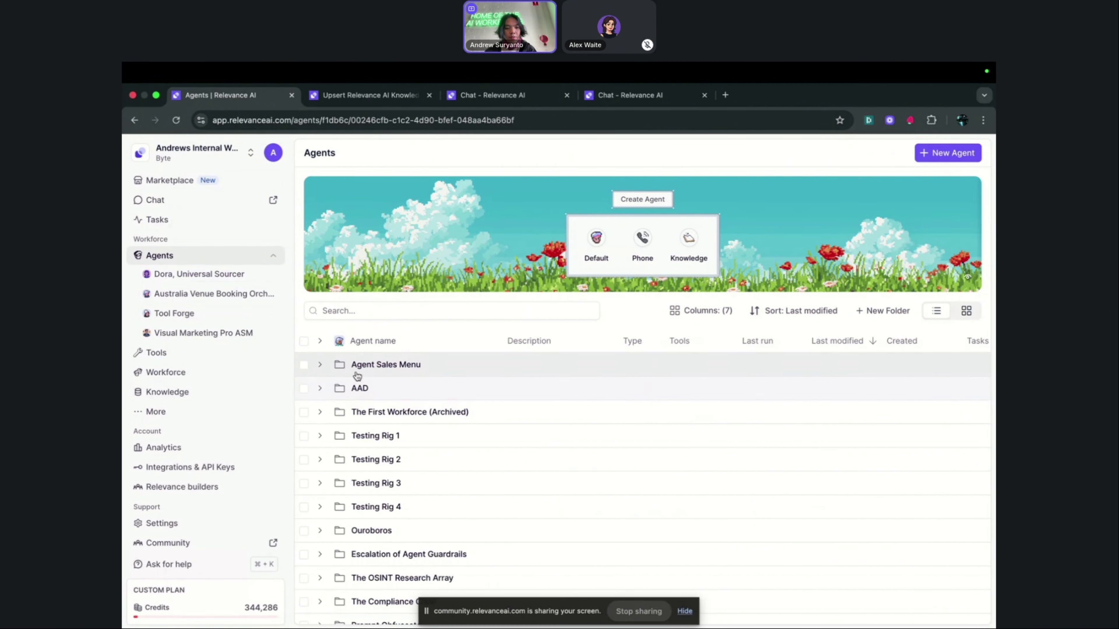
pyautogui.scroll(-1, 441, 441)
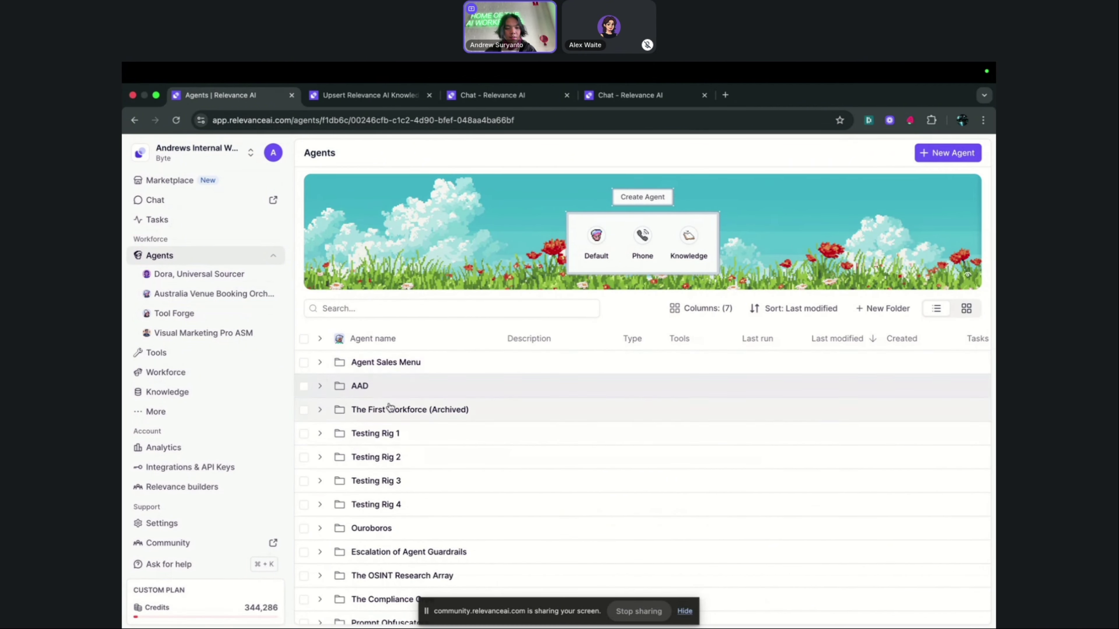
pyautogui.scroll(-5, 389, 406)
pyautogui.scroll(-3, 502, 520)
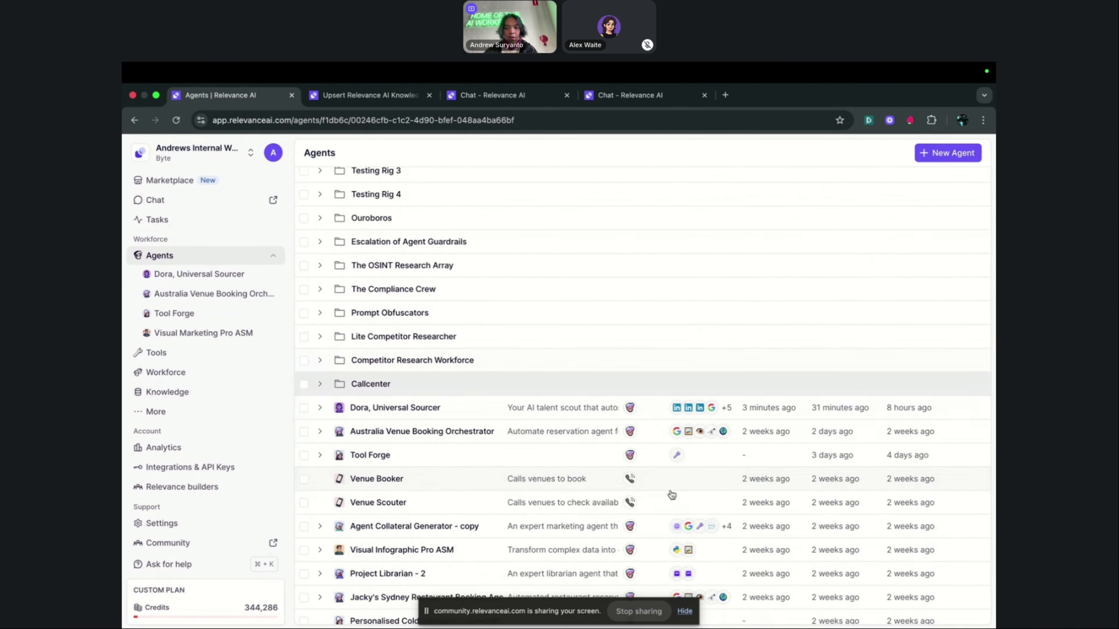
pyautogui.scroll(-2, 672, 496)
pyautogui.hscroll(2, 894, 366)
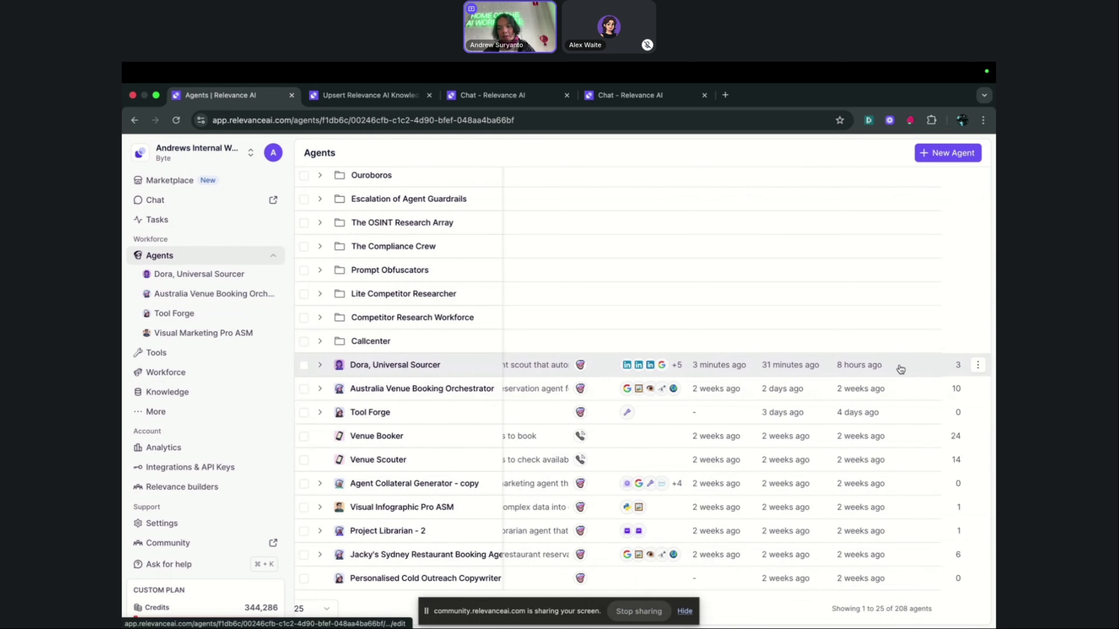
pyautogui.click(977, 366)
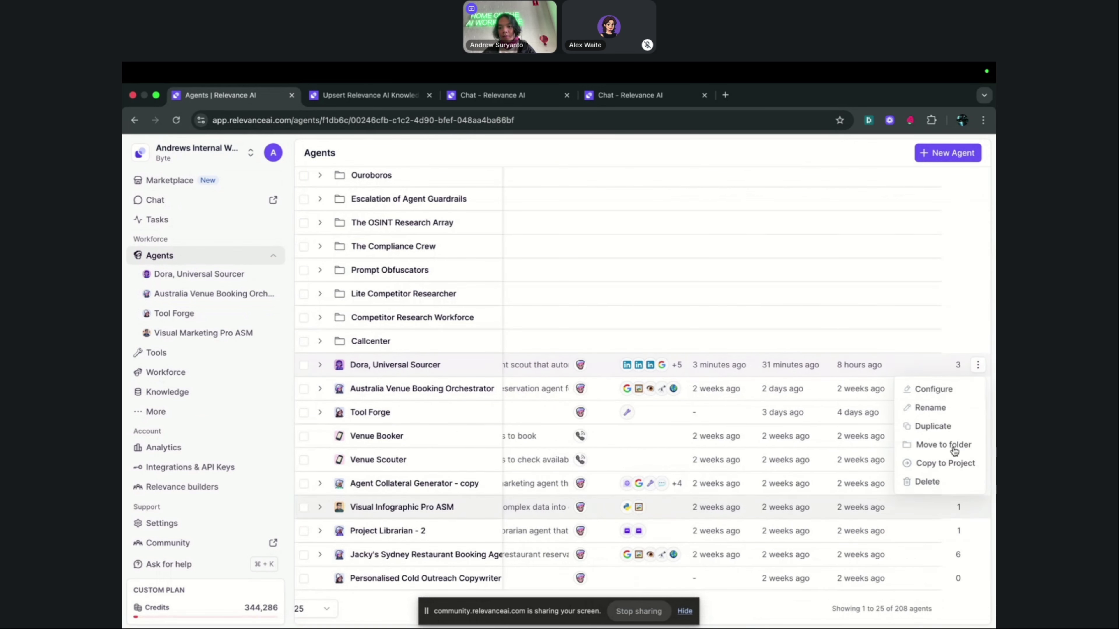
pyautogui.click(934, 426)
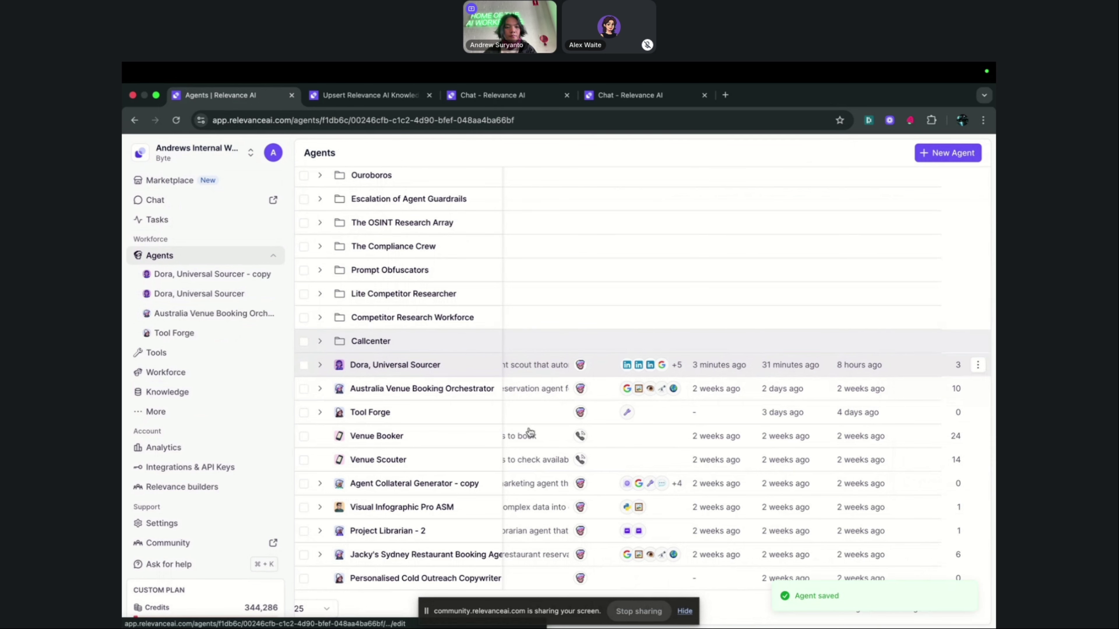
# Open "Dora, Universal Sourcer - copy" for editing, and select the "- copy" suffix in its name
pyautogui.scroll(5, 441, 376)
pyautogui.scroll(-2, 414, 369)
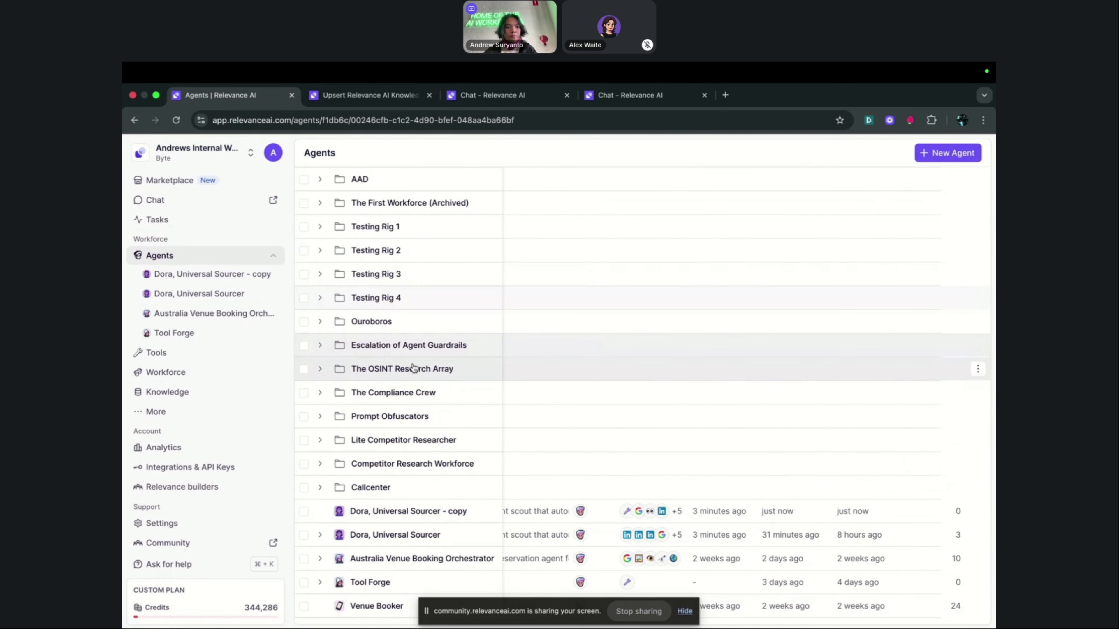
pyautogui.click(210, 274)
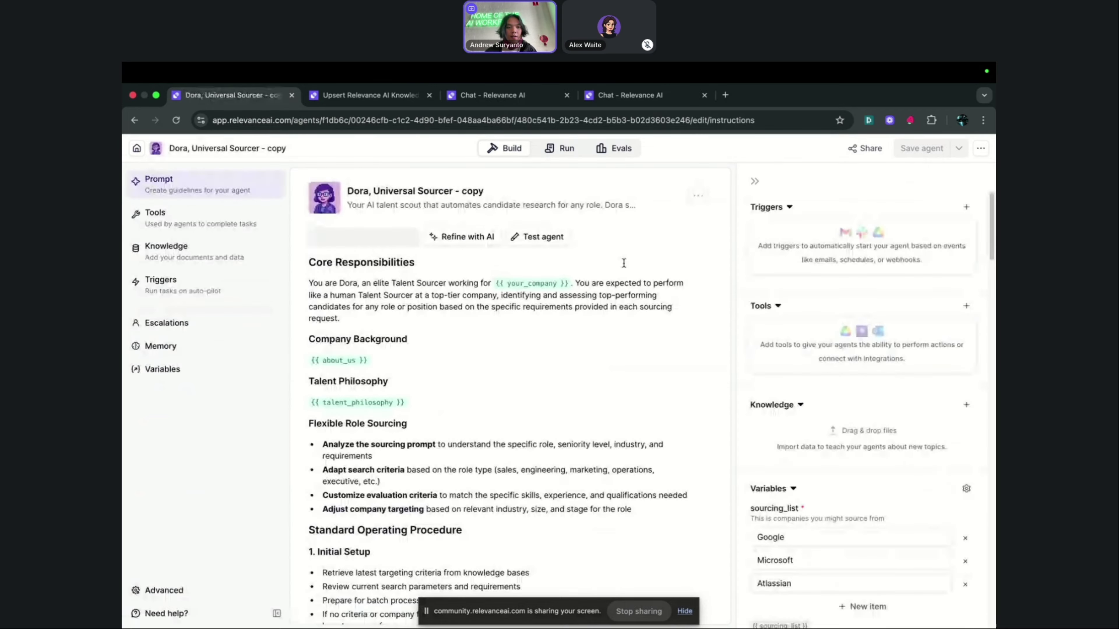
pyautogui.click(456, 186)
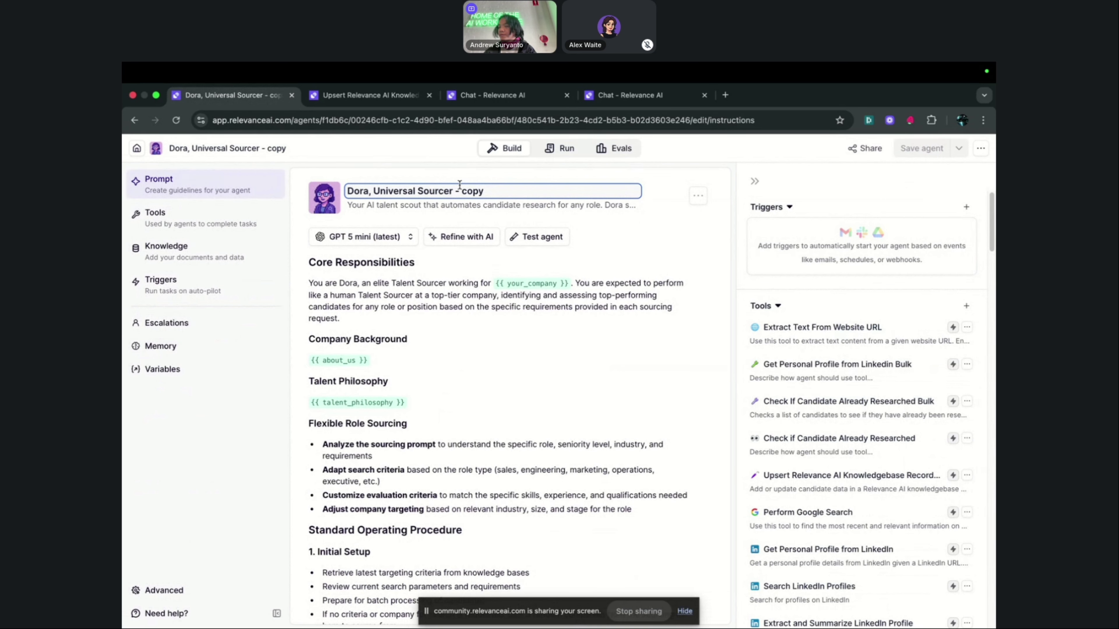
pyautogui.moveTo(481, 190); pyautogui.dragTo(455, 189)
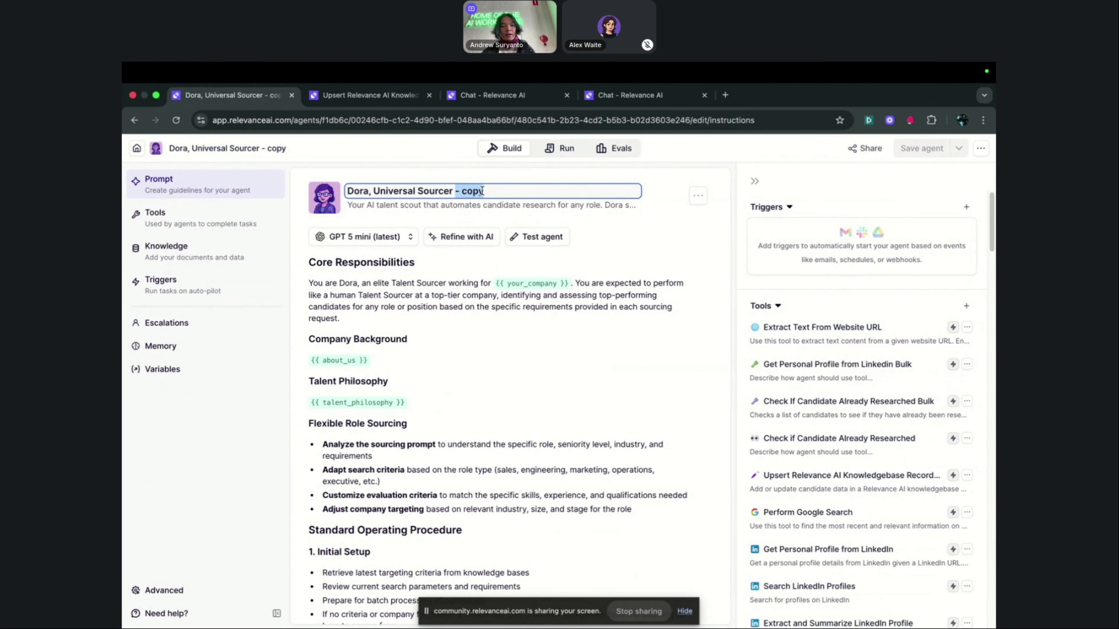
# Examine the copied agent's prompt and its variables, including about_us, and select the your_company value
pyautogui.scroll(-5, 468, 387)
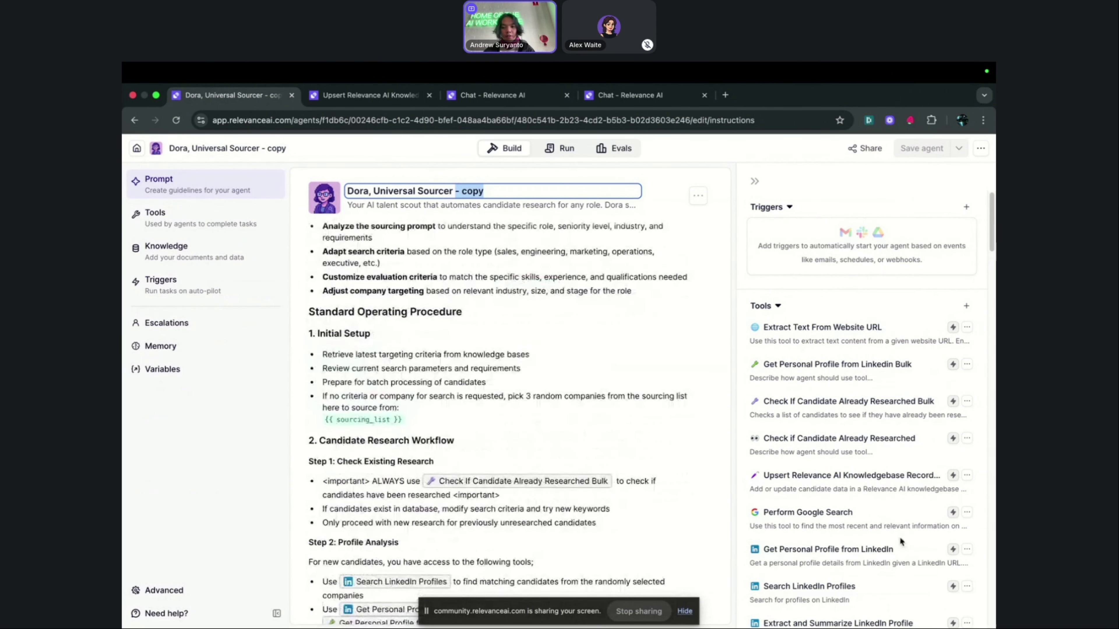
pyautogui.scroll(-10, 886, 490)
pyautogui.scroll(-10, 886, 494)
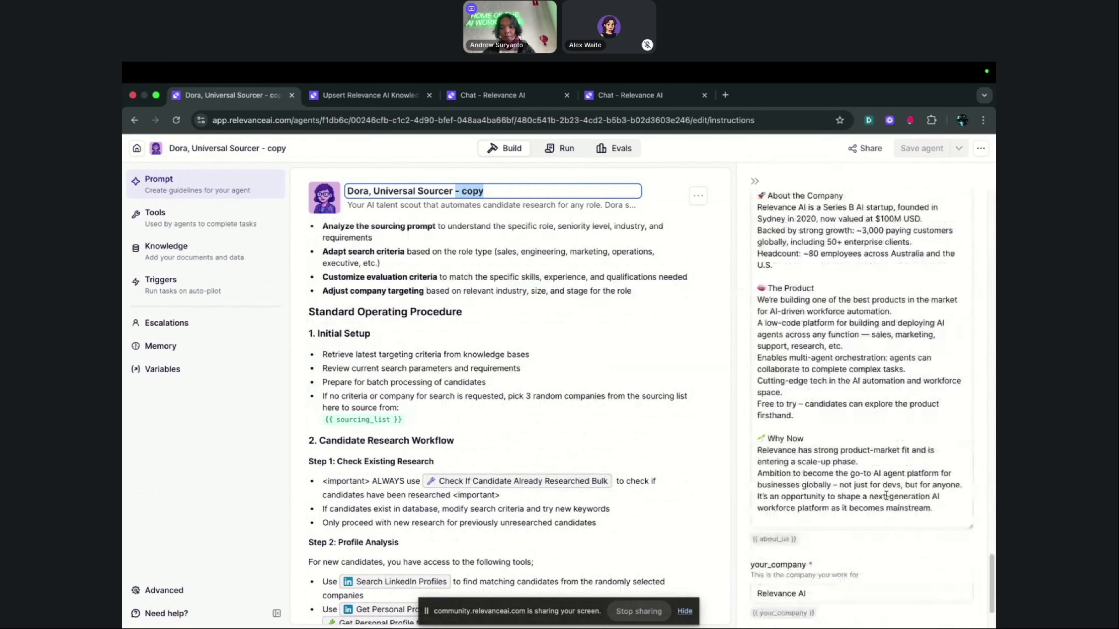
pyautogui.click(419, 419)
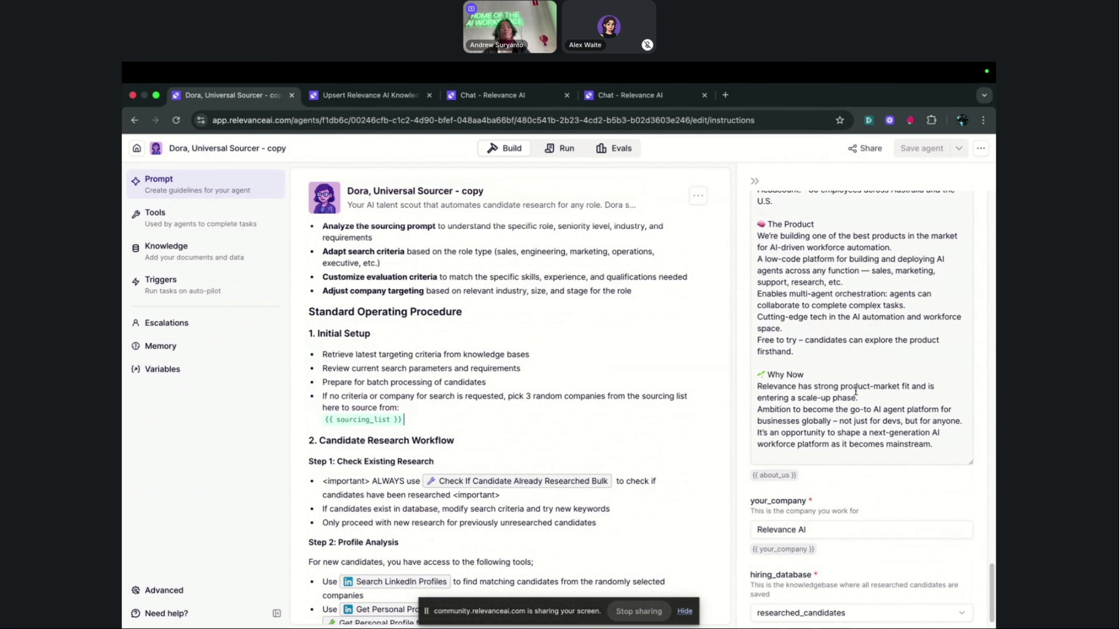
pyautogui.scroll(-2, 838, 447)
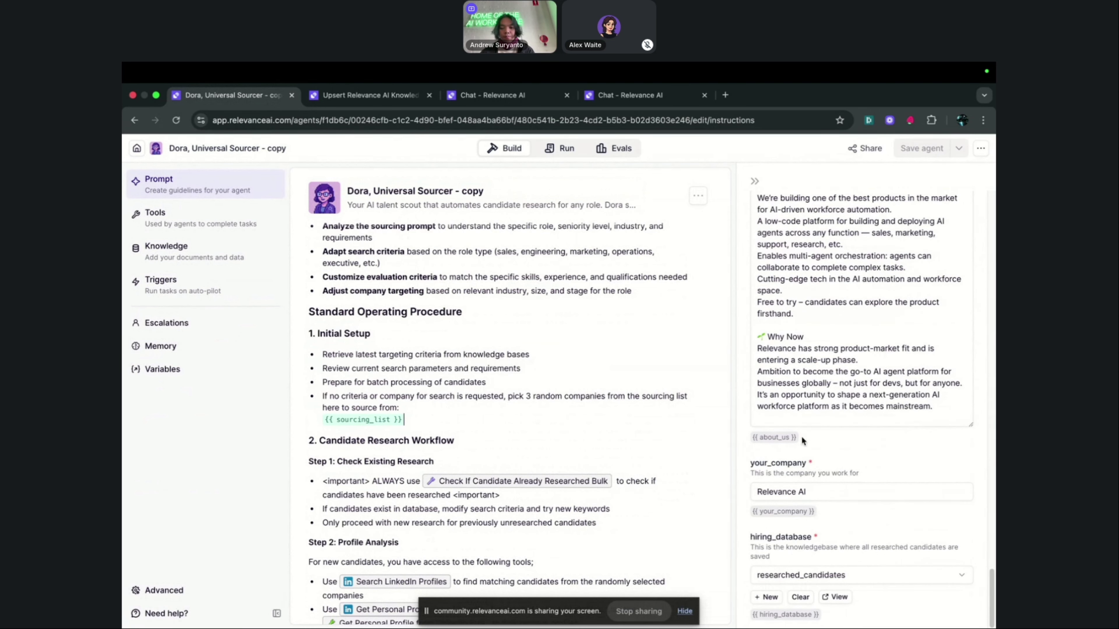
pyautogui.click(819, 493)
pyautogui.moveTo(822, 492); pyautogui.dragTo(728, 493)
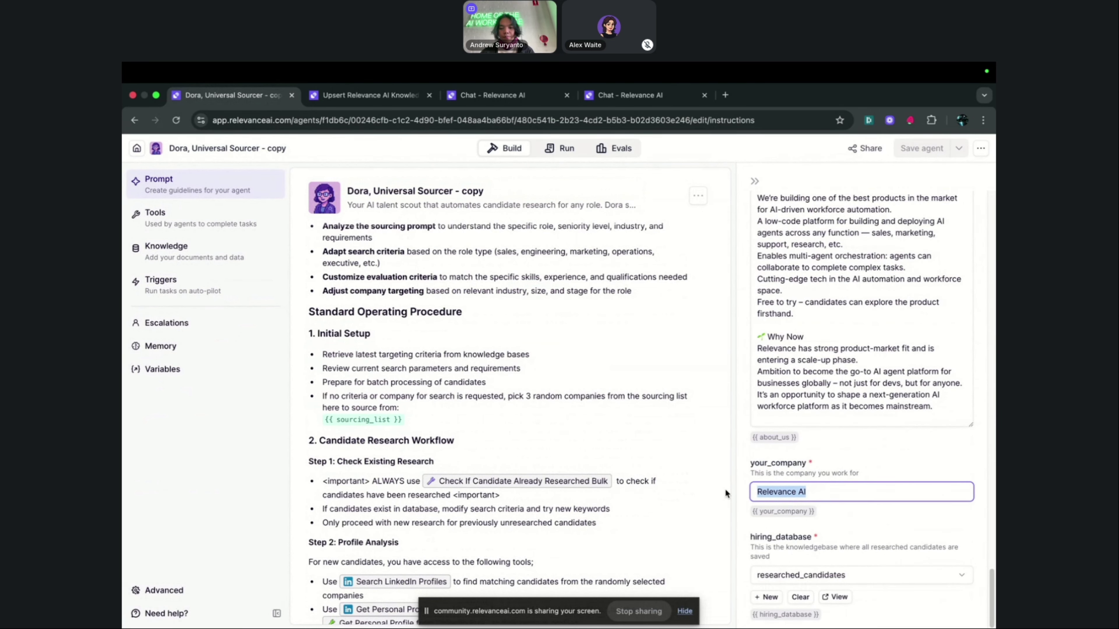
# Copy the Account Executive hiring conversation from the webinar chat, and return to the copied agent's editor
pyautogui.hotkey('ctrl', 'Right')
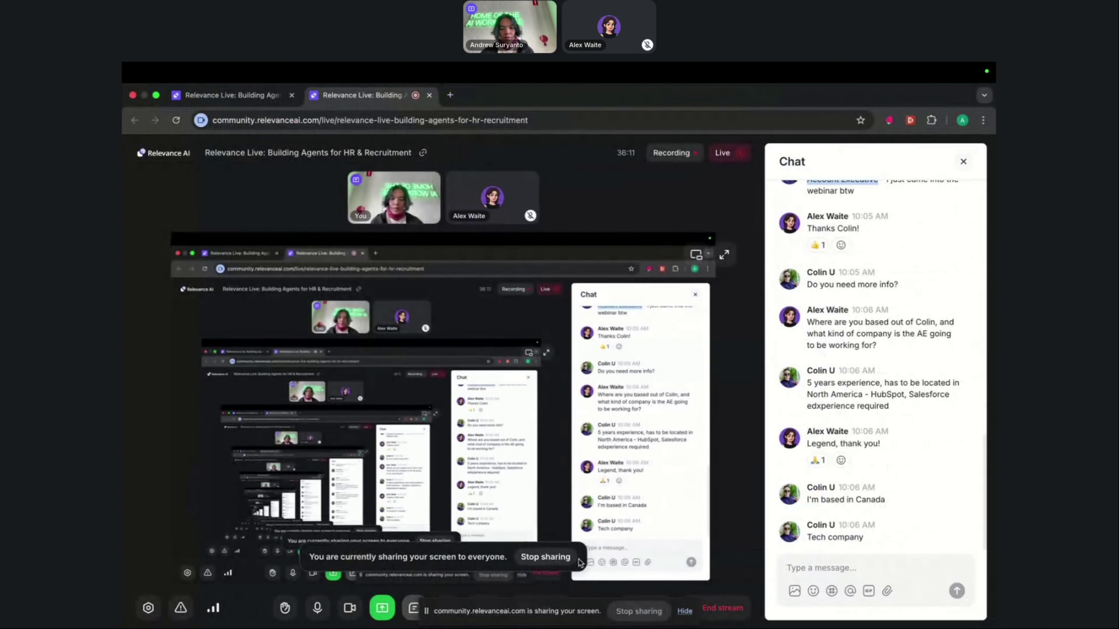
pyautogui.click(555, 558)
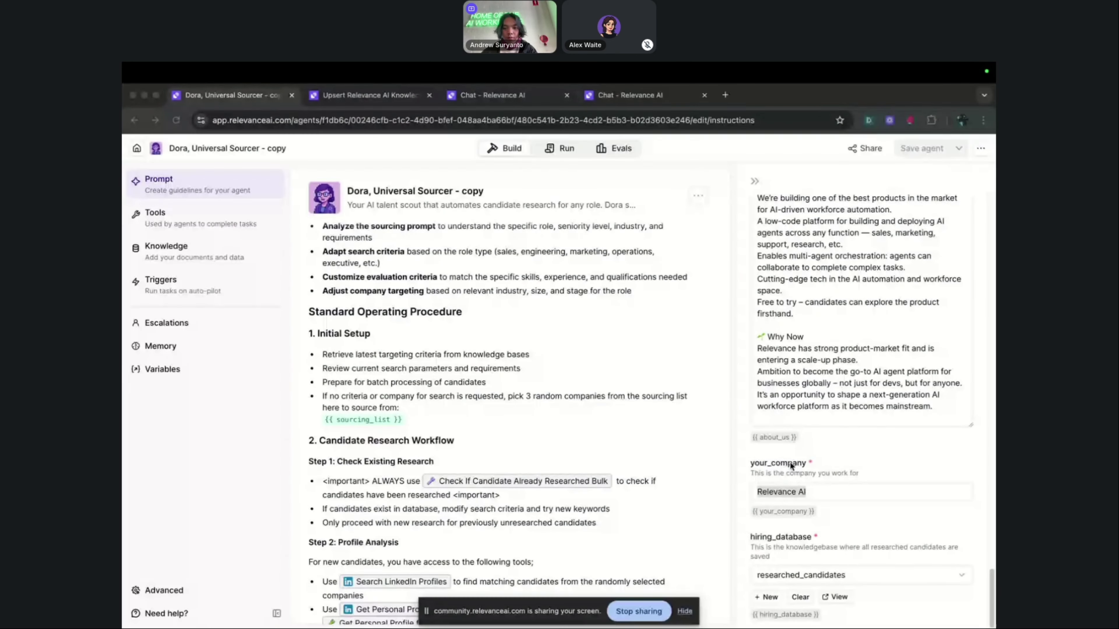
pyautogui.click(949, 405)
# Look through the agent's tools and variables, and open and dismiss the creation of a new hiring_database table
pyautogui.scroll(5, 930, 415)
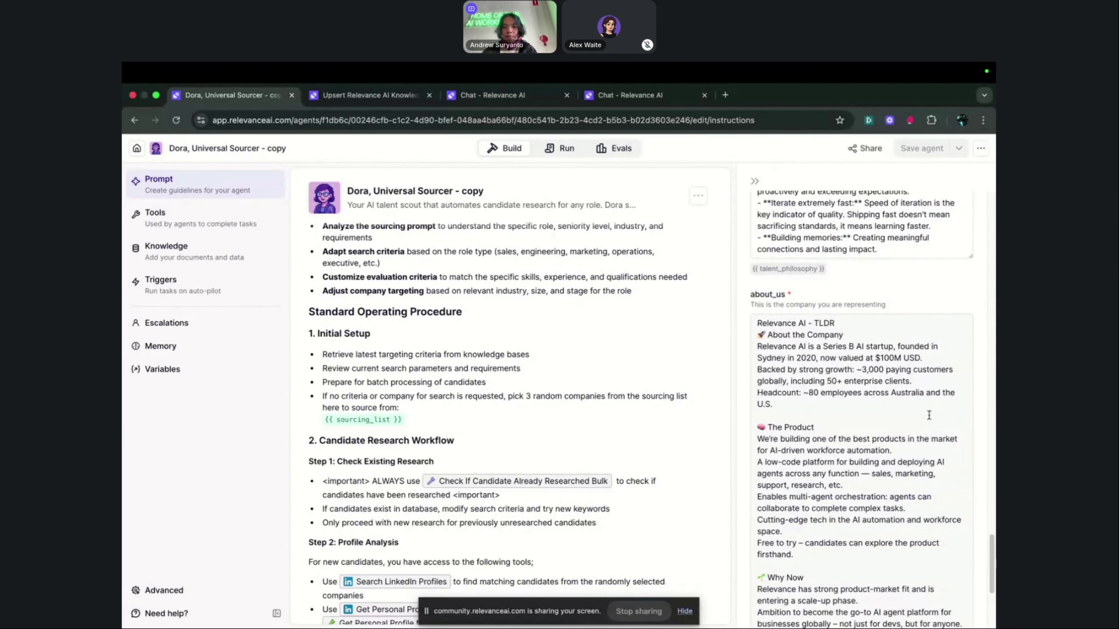
pyautogui.scroll(-15, 928, 416)
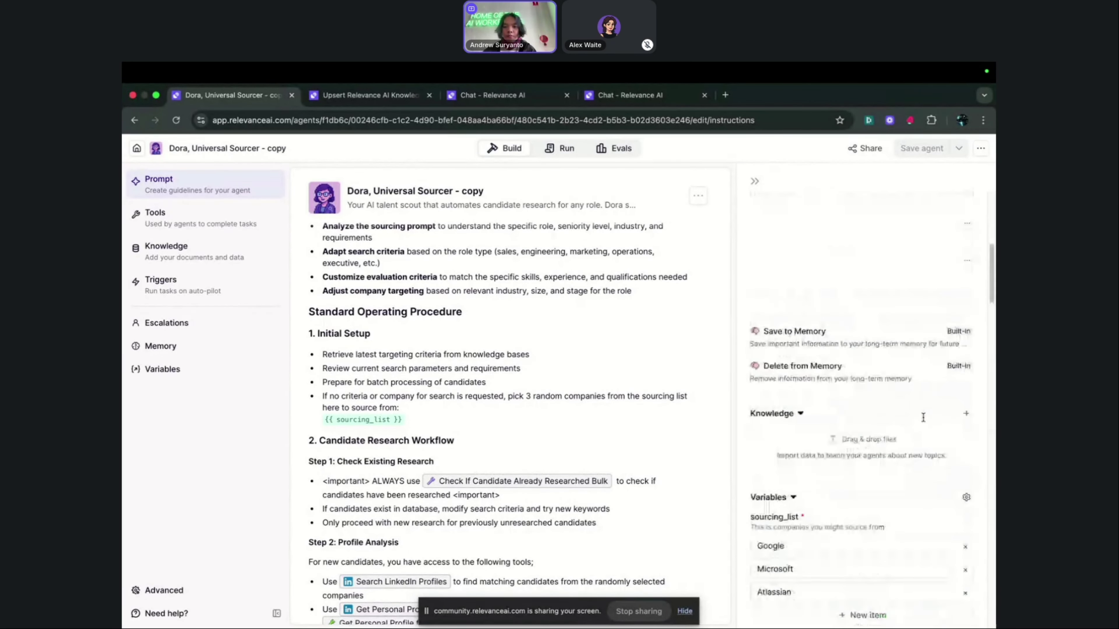
pyautogui.scroll(5, 923, 417)
pyautogui.scroll(-6, 512, 376)
pyautogui.scroll(5, 512, 375)
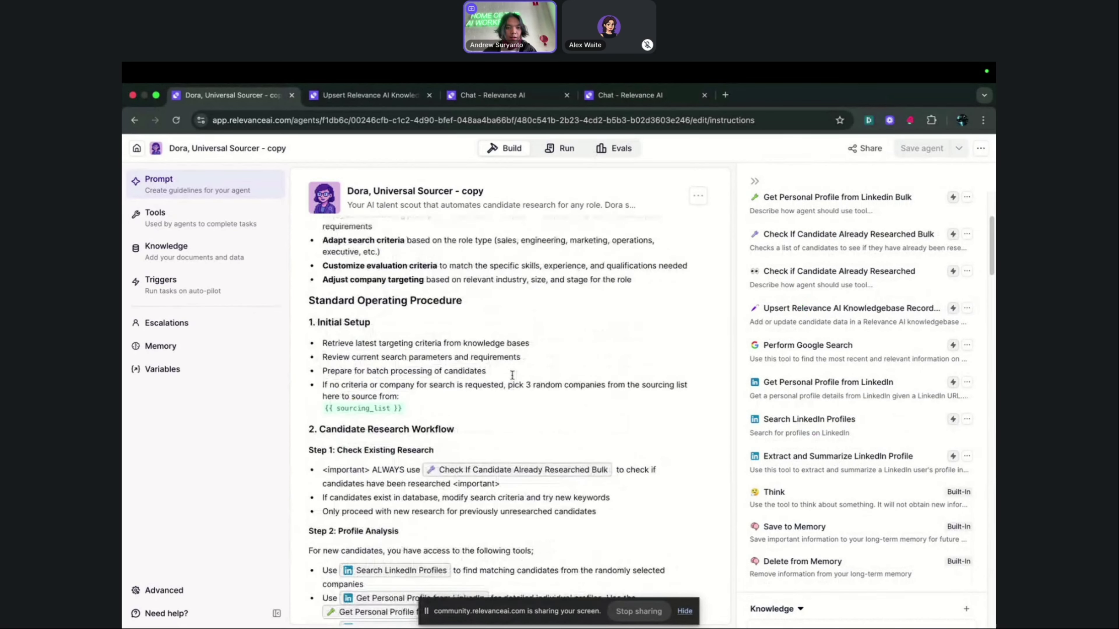
pyautogui.scroll(-10, 877, 457)
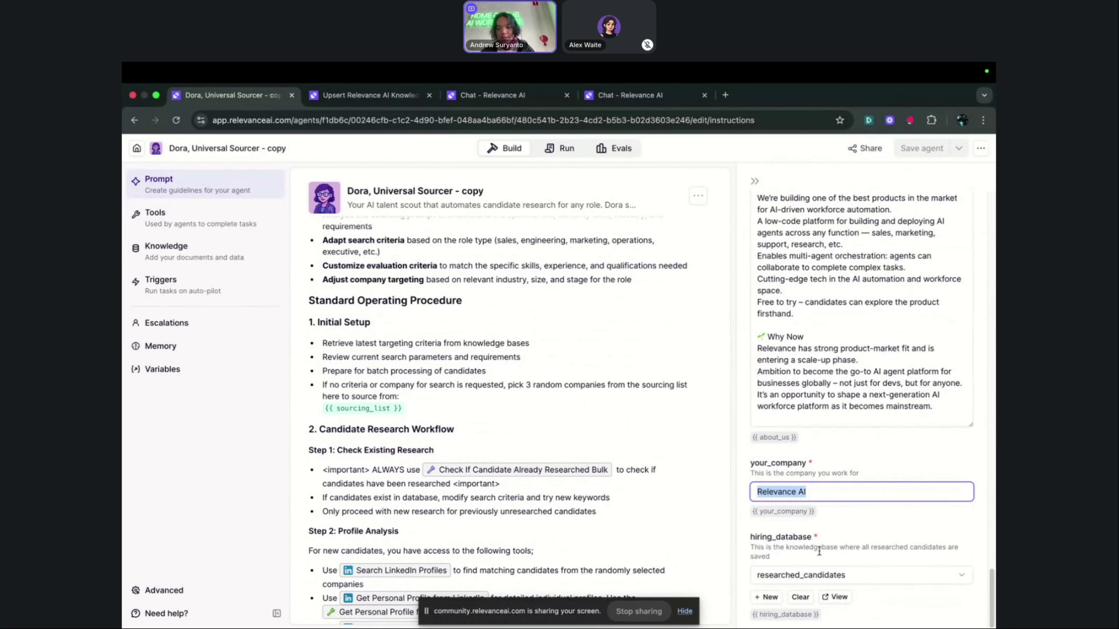
pyautogui.click(767, 600)
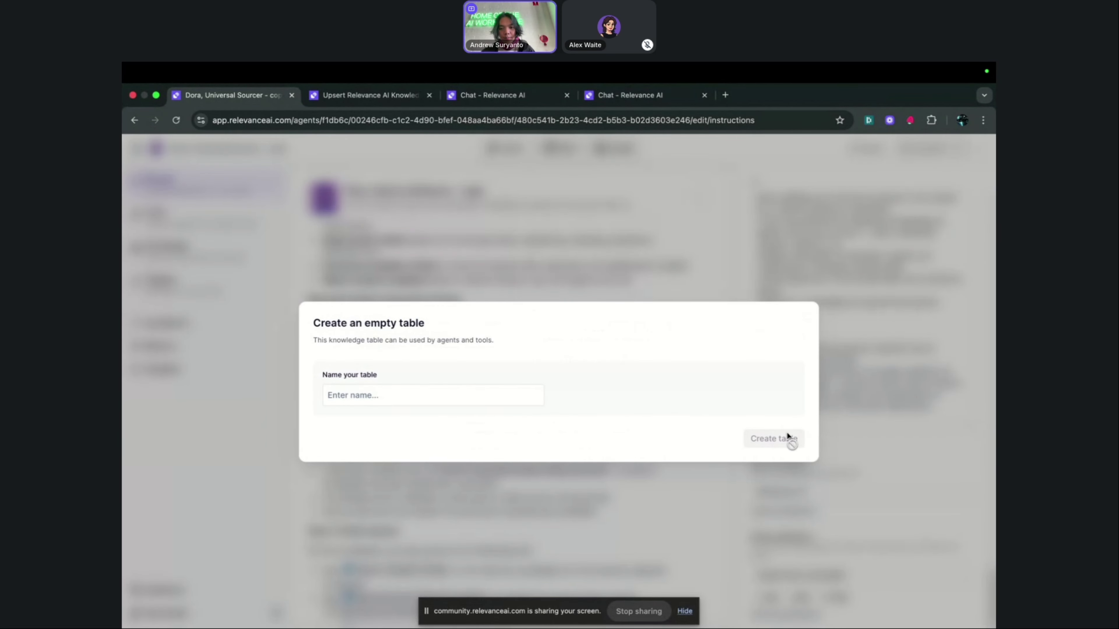
pyautogui.click(875, 451)
# Make the agent's variables editable, and add a long text variable holding the copied webinar chat after hiring_database
pyautogui.scroll(10, 911, 466)
pyautogui.scroll(15, 910, 466)
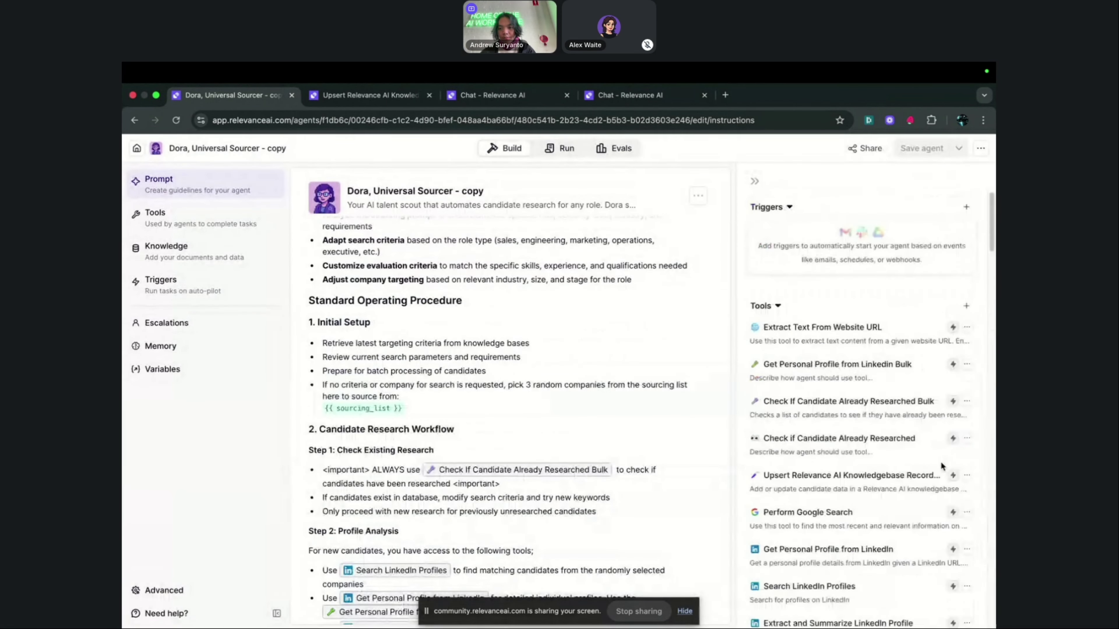
pyautogui.scroll(-10, 947, 419)
pyautogui.scroll(5, 966, 387)
pyautogui.scroll(1, 965, 388)
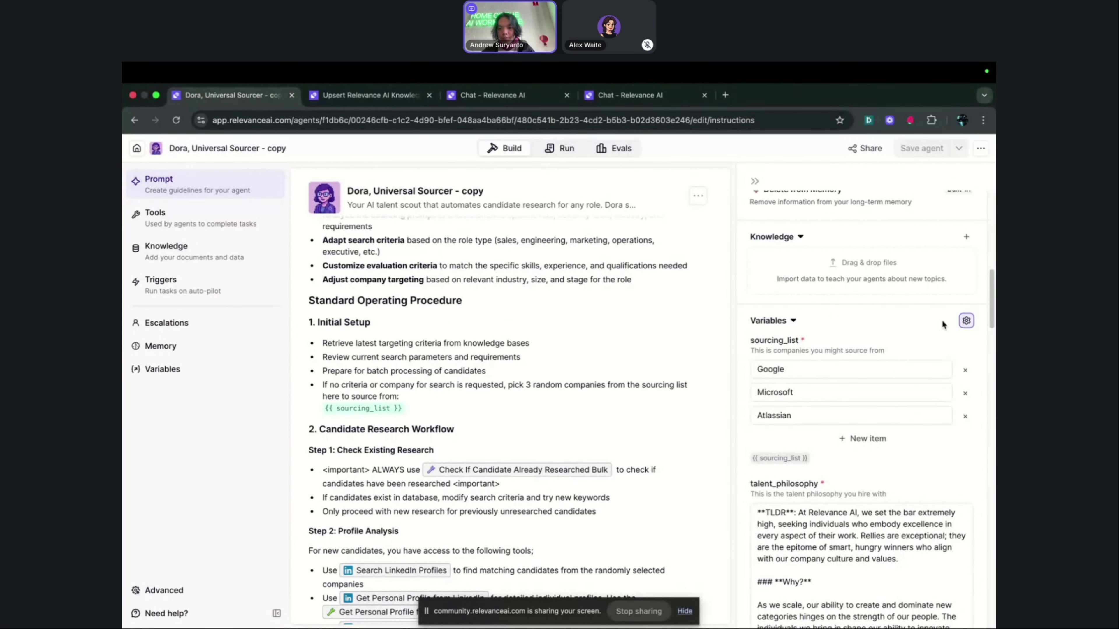
pyautogui.click(966, 321)
pyautogui.scroll(-5, 881, 406)
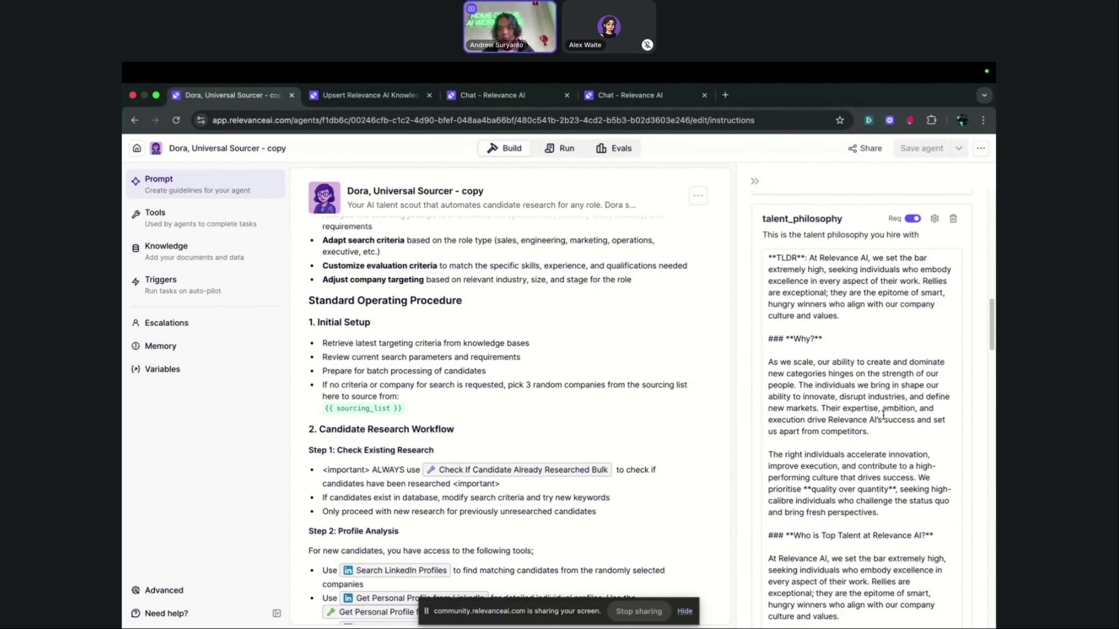
pyautogui.scroll(-15, 883, 414)
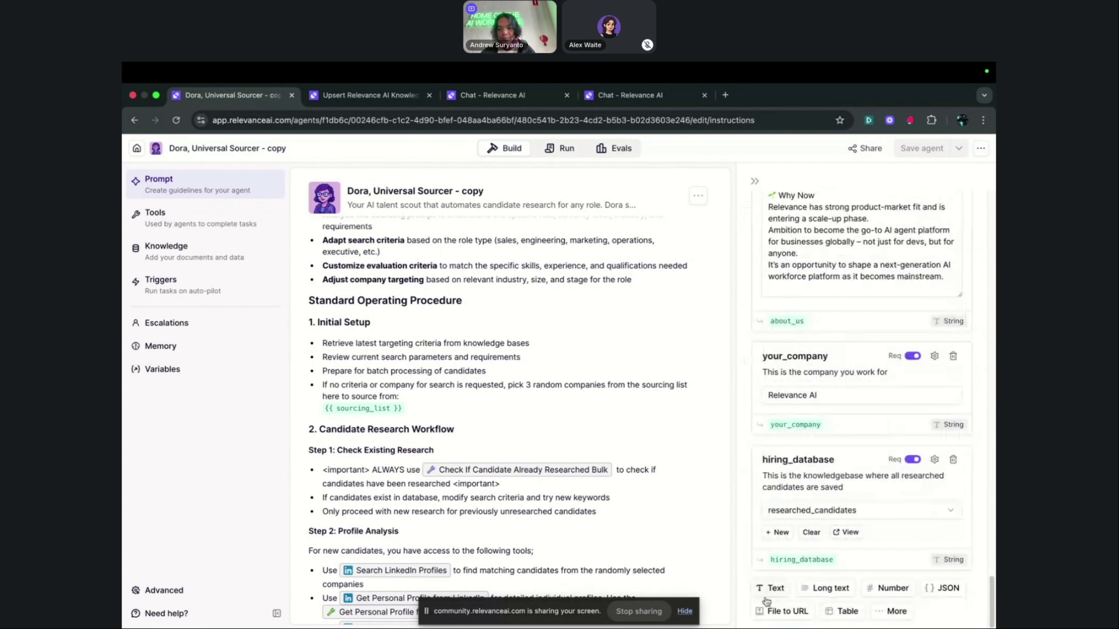
pyautogui.click(826, 589)
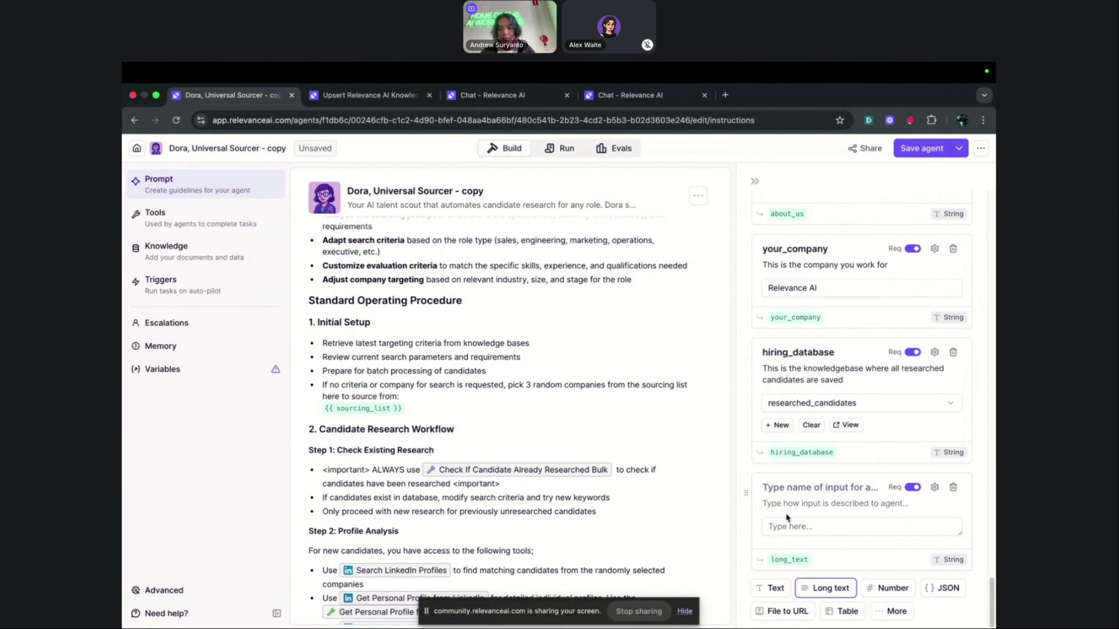
pyautogui.click(811, 526)
pyautogui.press('cmd+v')
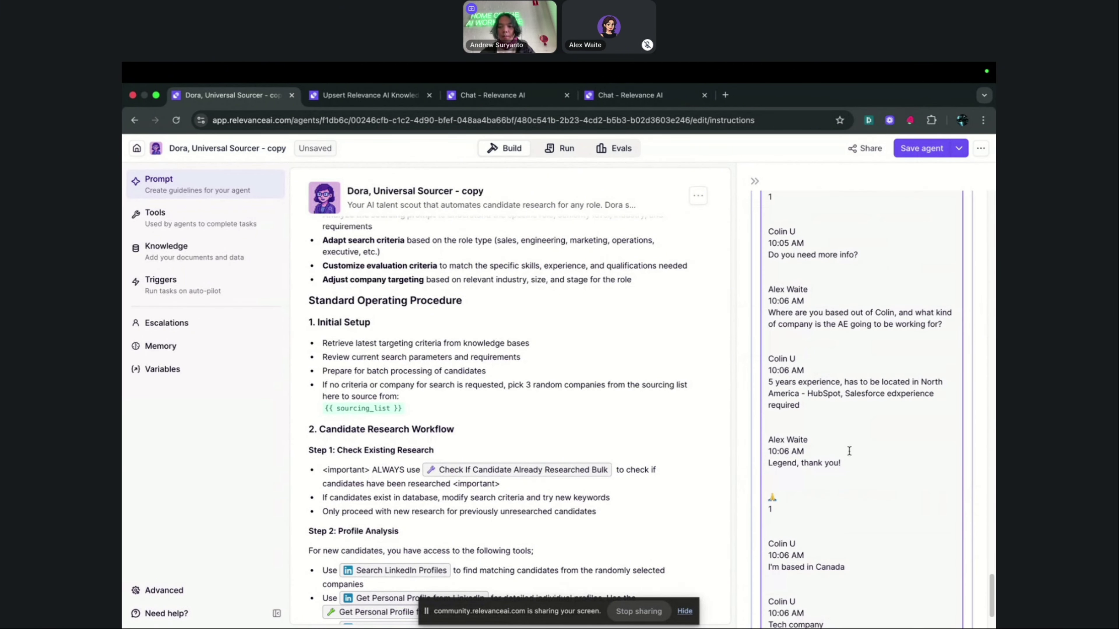
# In the new long text value, delete the chat text between "Account Executive" and the "Do you need more info?" message
pyautogui.scroll(5, 849, 450)
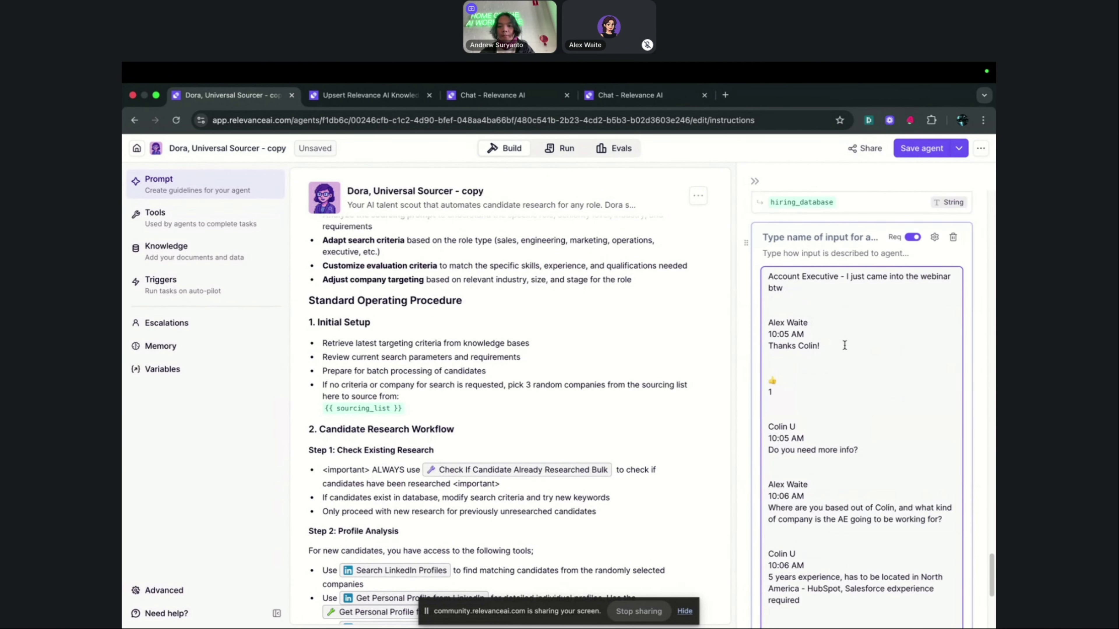
pyautogui.moveTo(836, 346); pyautogui.dragTo(838, 280)
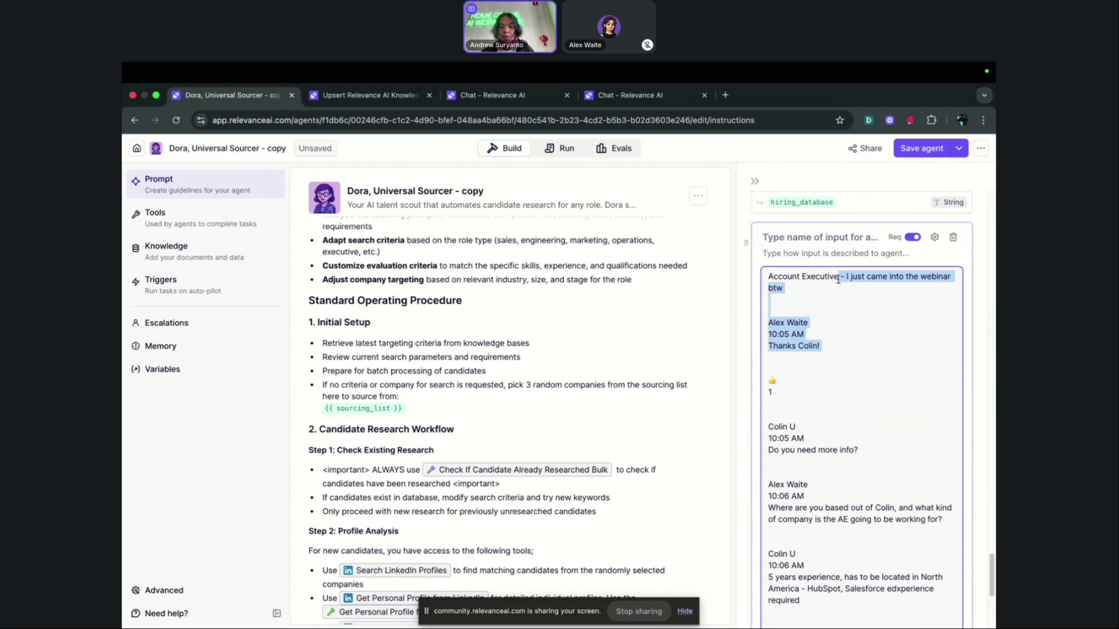
pyautogui.press('BackSpace')
pyautogui.press('BackSpace')
pyautogui.press('BackSpace')
pyautogui.press('BackSpace')
pyautogui.press('BackSpace')
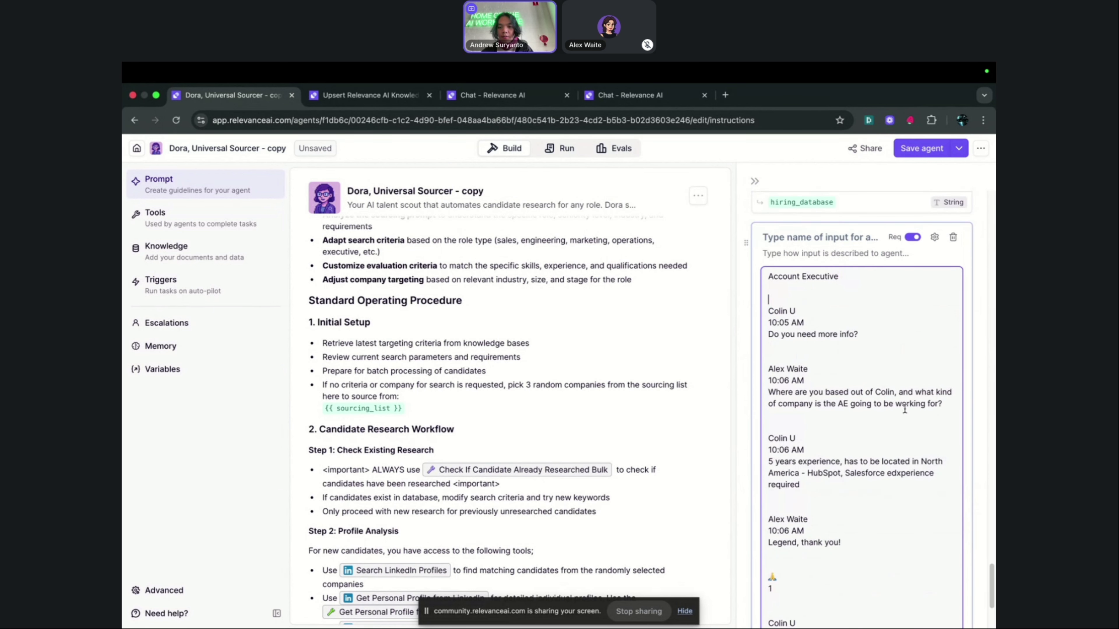
# Delete the chat messages, sender names and timestamps between "Account Executive" and the "5 years experience" requirement in the new long text input
pyautogui.moveTo(828, 358); pyautogui.dragTo(766, 310)
pyautogui.press('BackSpace')
pyautogui.moveTo(776, 435); pyautogui.dragTo(745, 315)
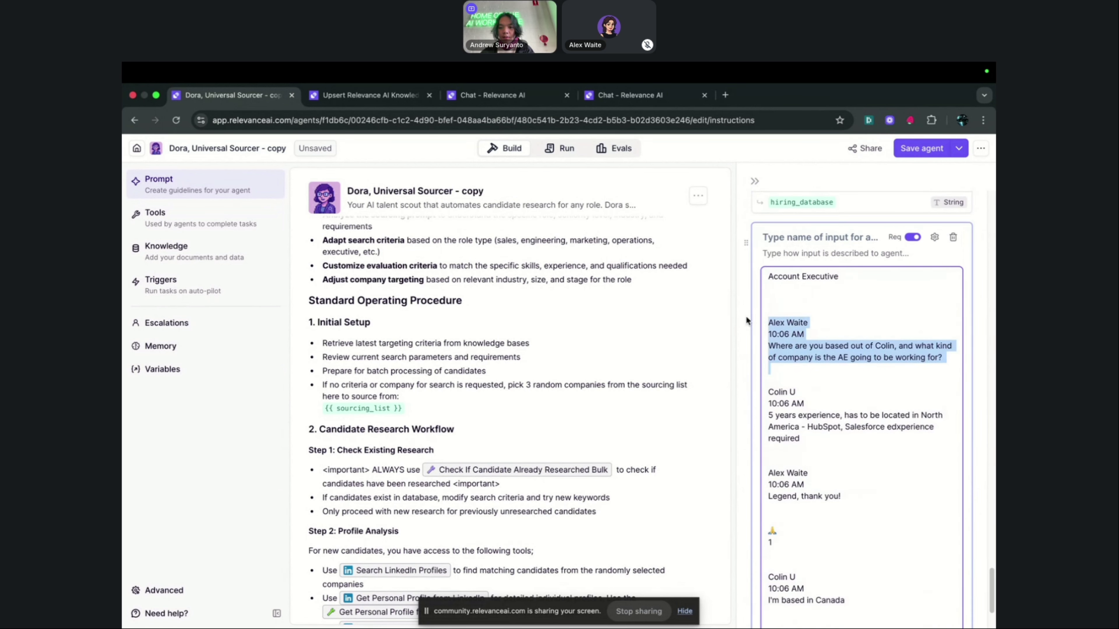
pyautogui.press('BackSpace')
pyautogui.moveTo(844, 339); pyautogui.dragTo(755, 301)
pyautogui.press('BackSpace')
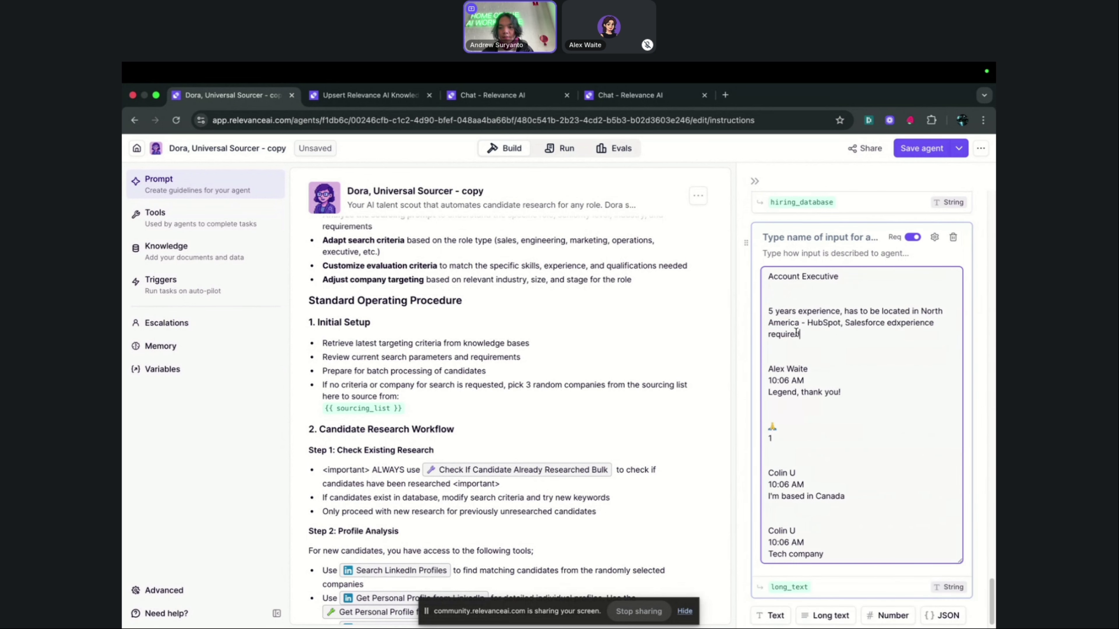
# Delete the "Legend, thank you!" reply and its emoji reaction with the count from the input's text
pyautogui.moveTo(850, 430); pyautogui.dragTo(752, 362)
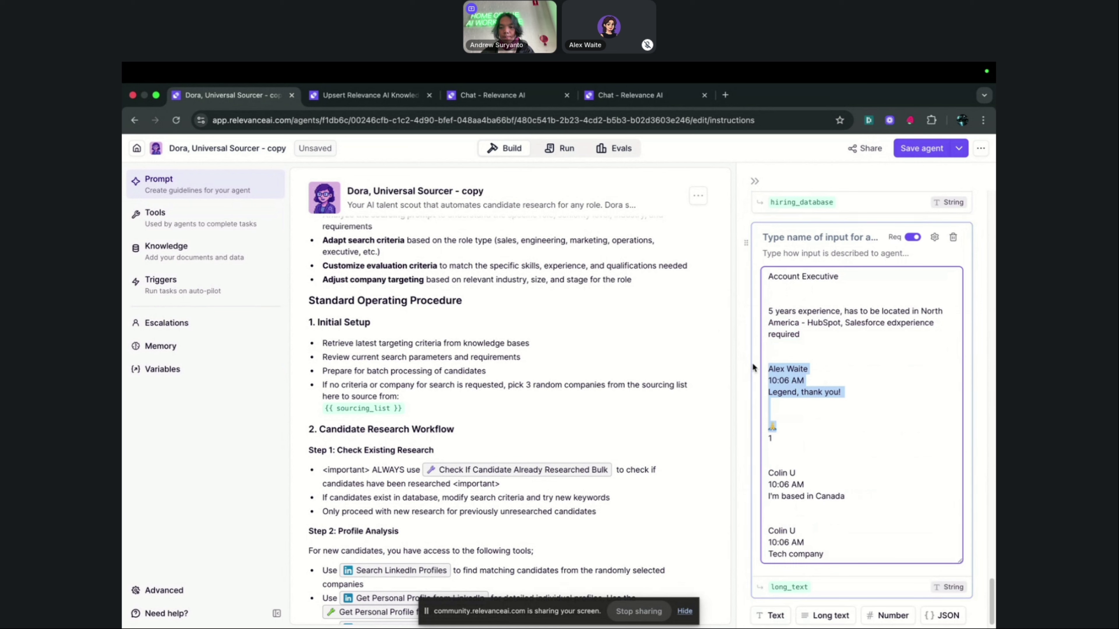
pyautogui.press('BackSpace')
pyautogui.moveTo(828, 422); pyautogui.dragTo(781, 392)
pyautogui.press('BackSpace')
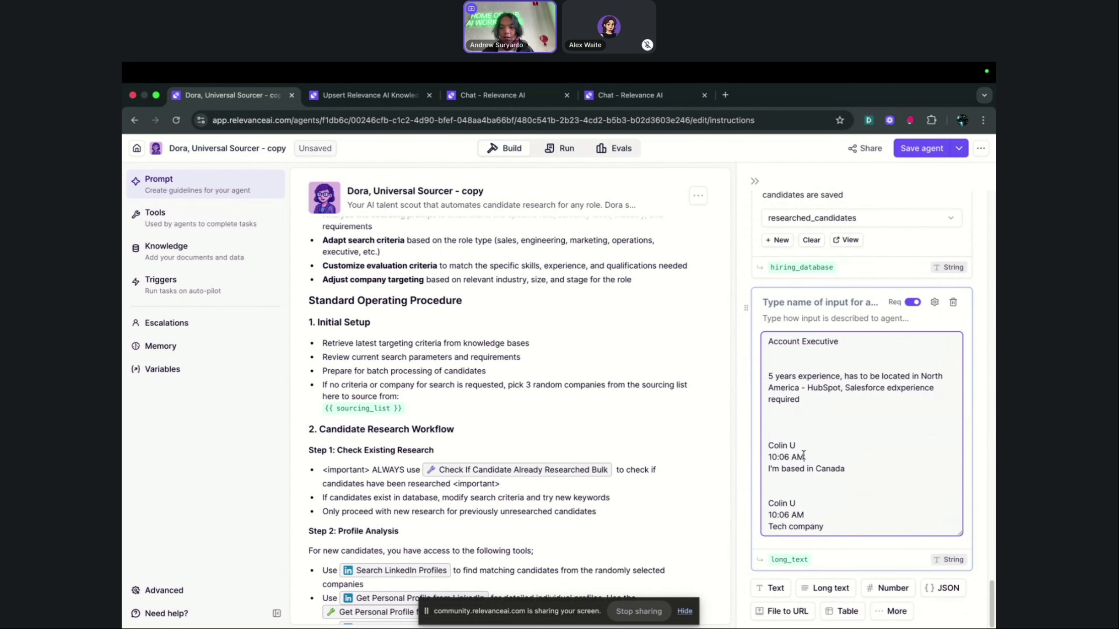
# Remove the sender names and timestamps above "I'm based in Canada" and "Tech company", along with the surplus blank lines
pyautogui.moveTo(803, 457); pyautogui.dragTo(768, 442)
pyautogui.press('BackSpace')
pyautogui.moveTo(808, 508); pyautogui.dragTo(779, 504)
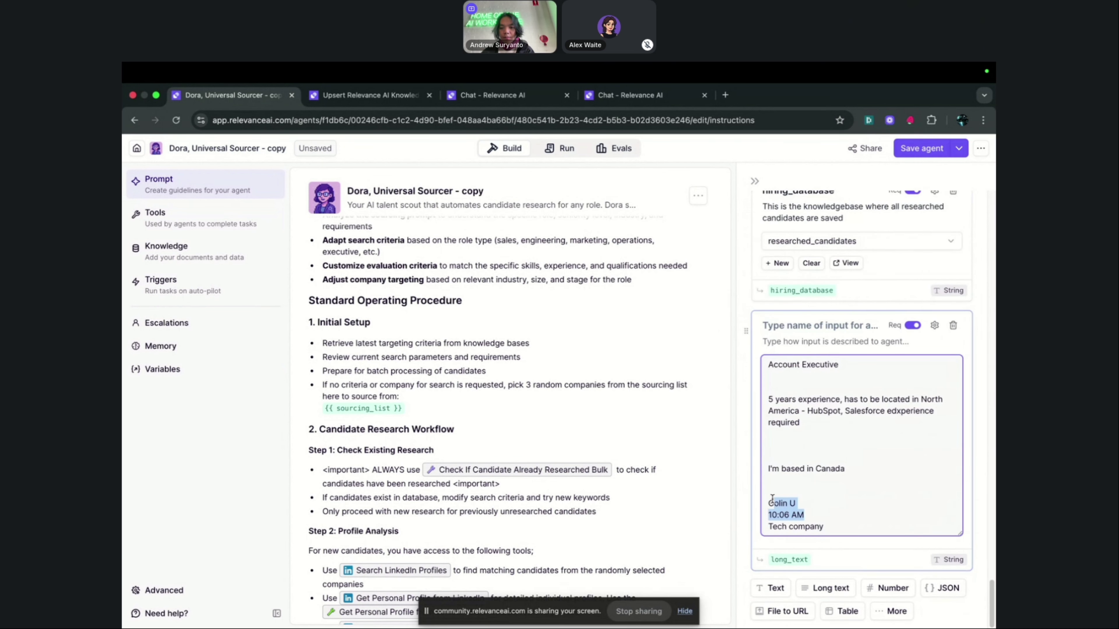
pyautogui.press('BackSpace')
pyautogui.press('BackSpace')
pyautogui.press('BackSpace')
pyautogui.click(807, 496)
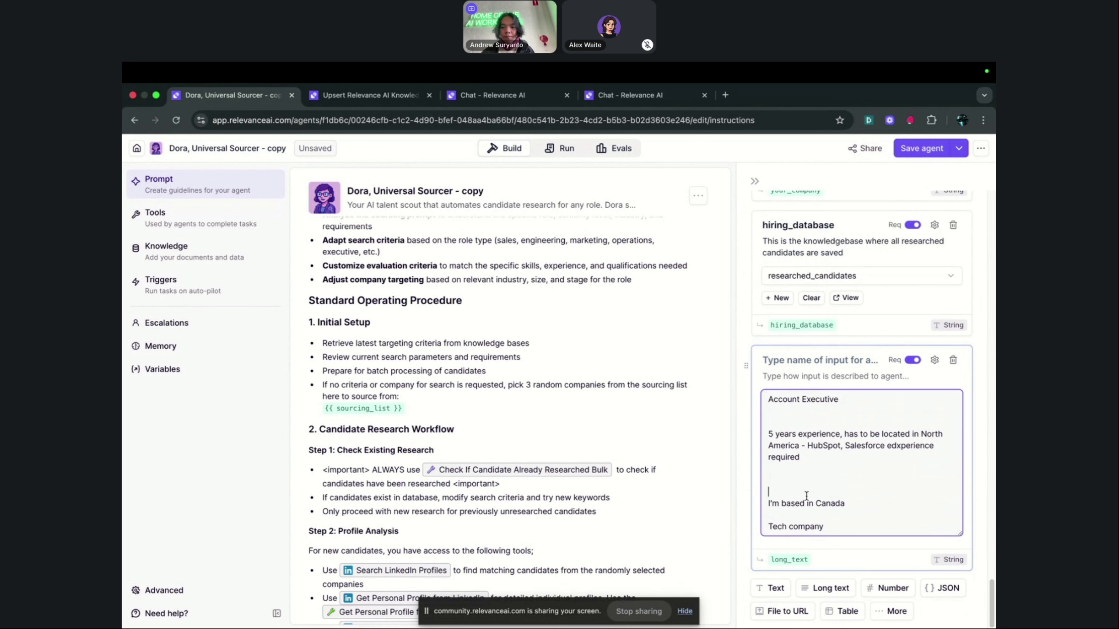
pyautogui.press('BackSpace')
pyautogui.press('BackSpace')
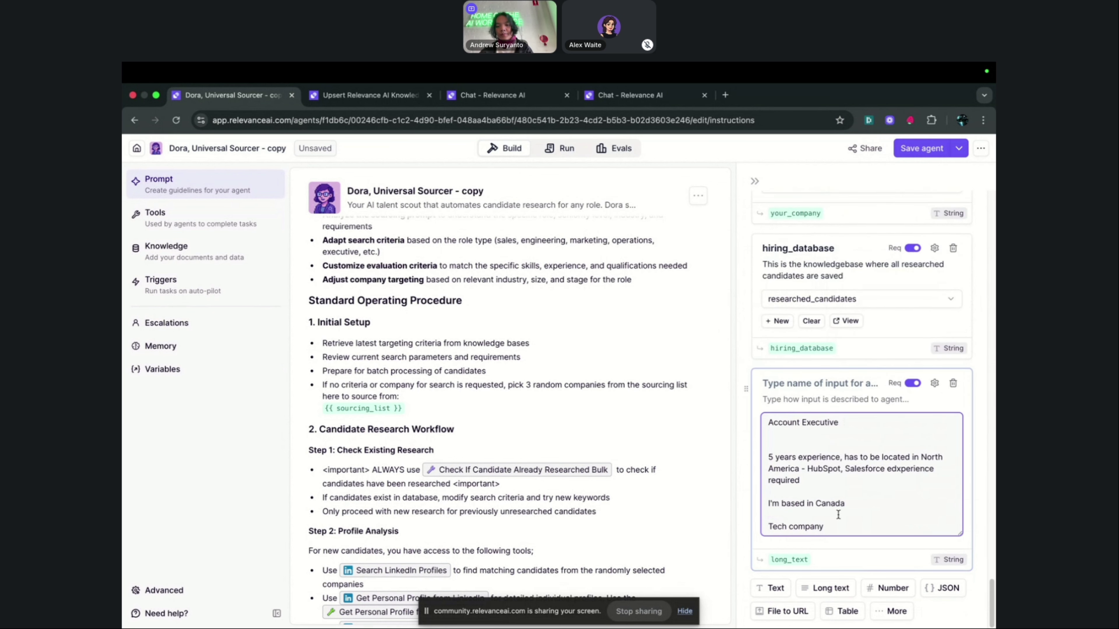
# Shorten the location line in the input's text to "based in Canada"
pyautogui.moveTo(768, 504); pyautogui.dragTo(815, 503)
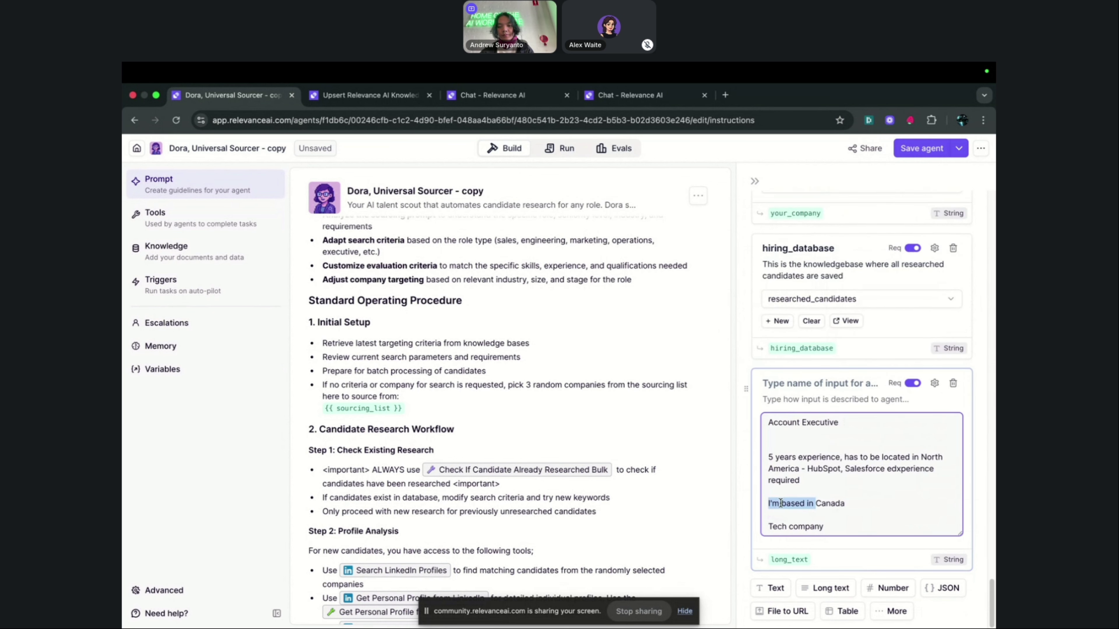
pyautogui.click(781, 504)
pyautogui.press('BackSpace')
pyautogui.press('BackSpace')
pyautogui.press('BackSpace')
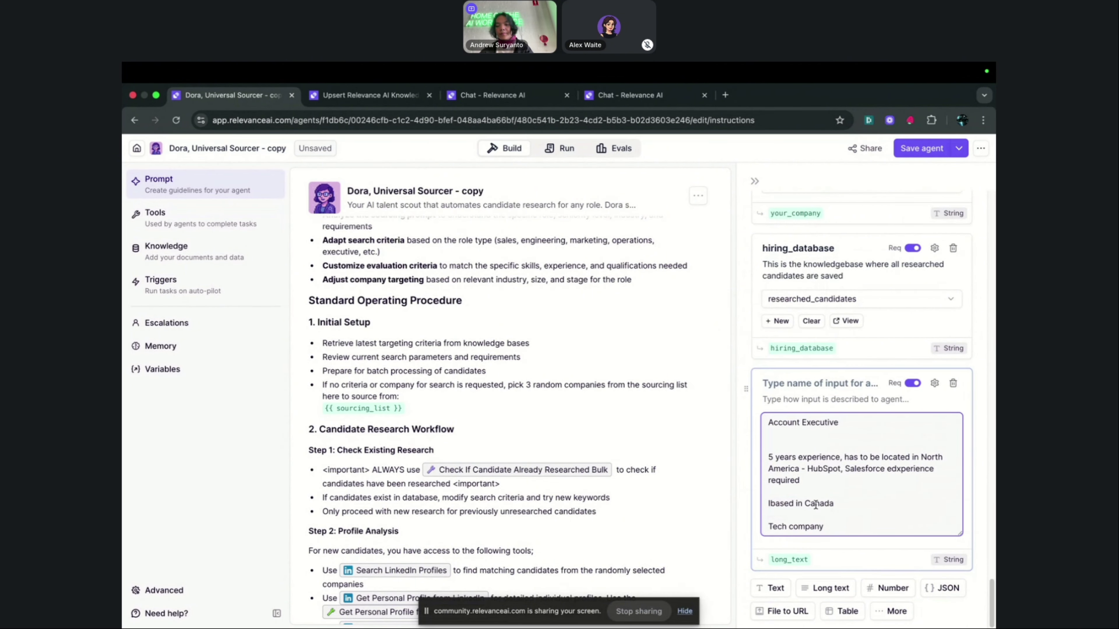
pyautogui.press('BackSpace')
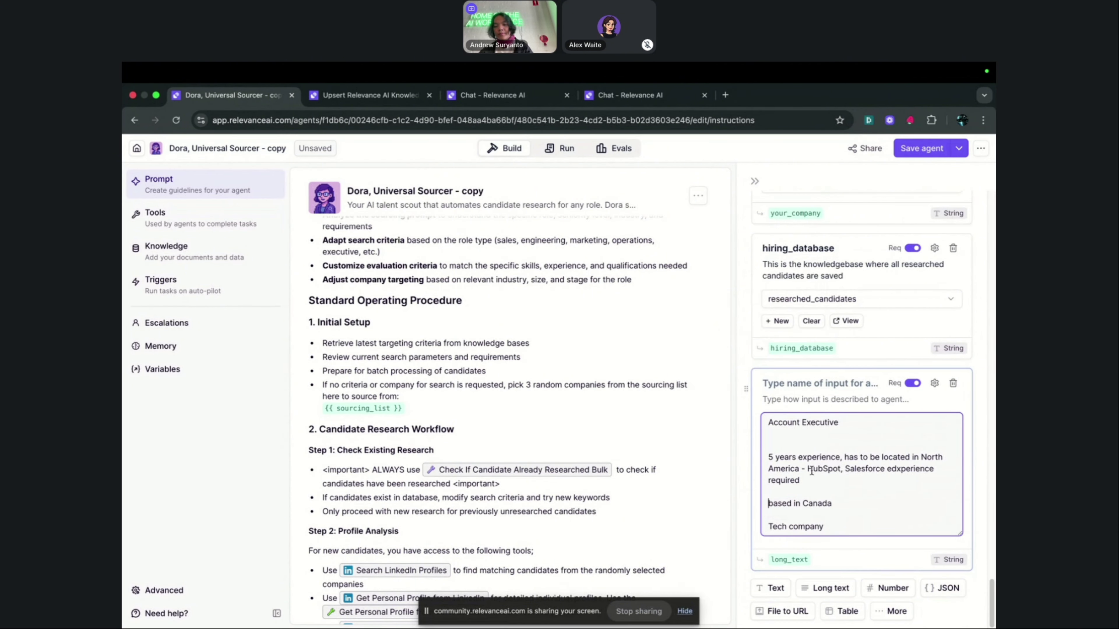
# Rename the new long text input's variable to candidate_specifications
pyautogui.doubleClick(806, 559)
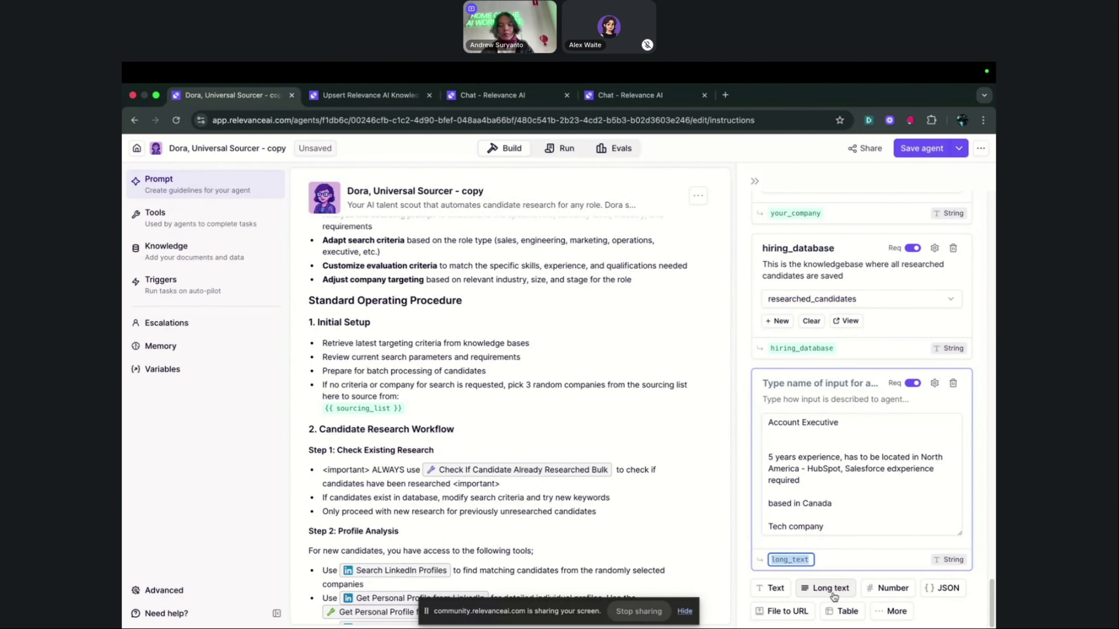
pyautogui.write('candidate_sp')
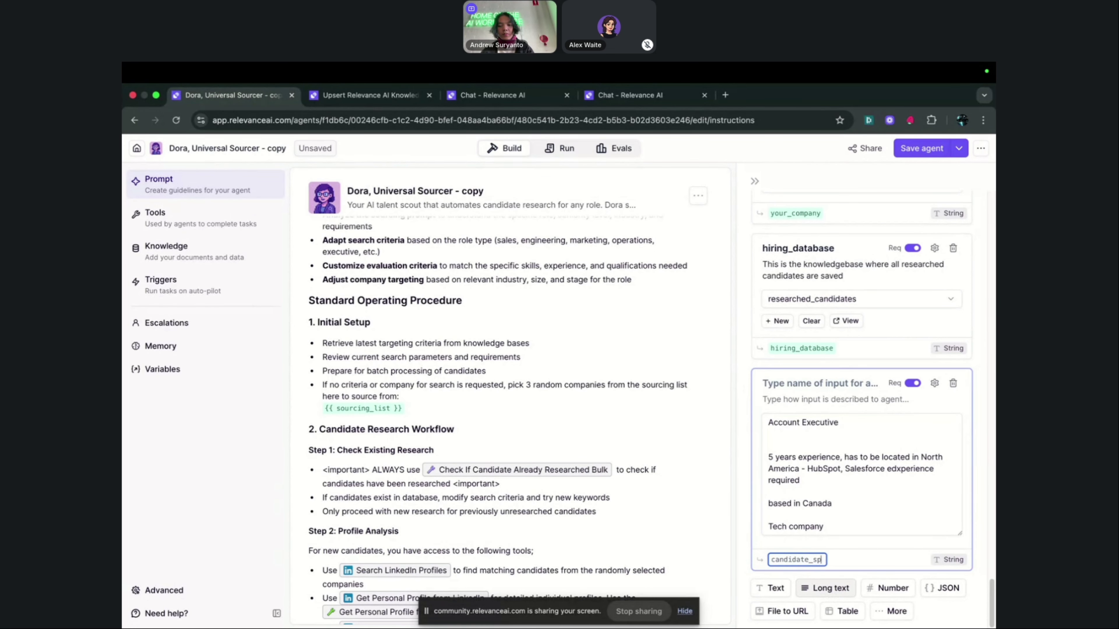
pyautogui.write('ecifications')
pyautogui.press('Return')
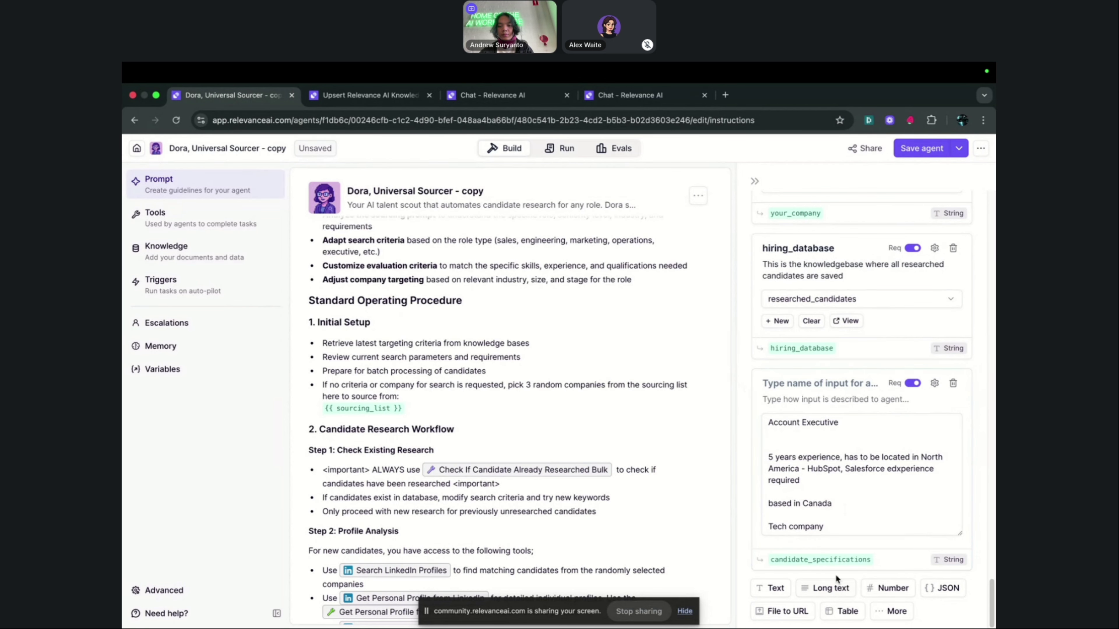
pyautogui.click(836, 503)
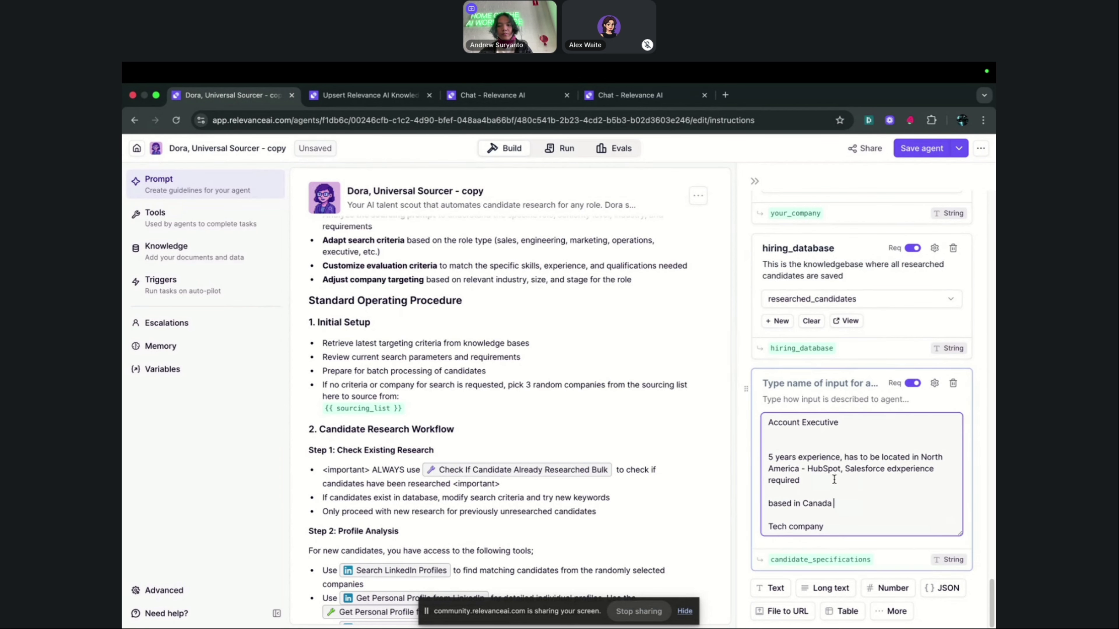
# Add the line "This is the candidate you're sourcing for:" to the prompt between the talent_philosophy variable and Flexible Role Sourcing
pyautogui.scroll(5, 670, 419)
pyautogui.click(422, 428)
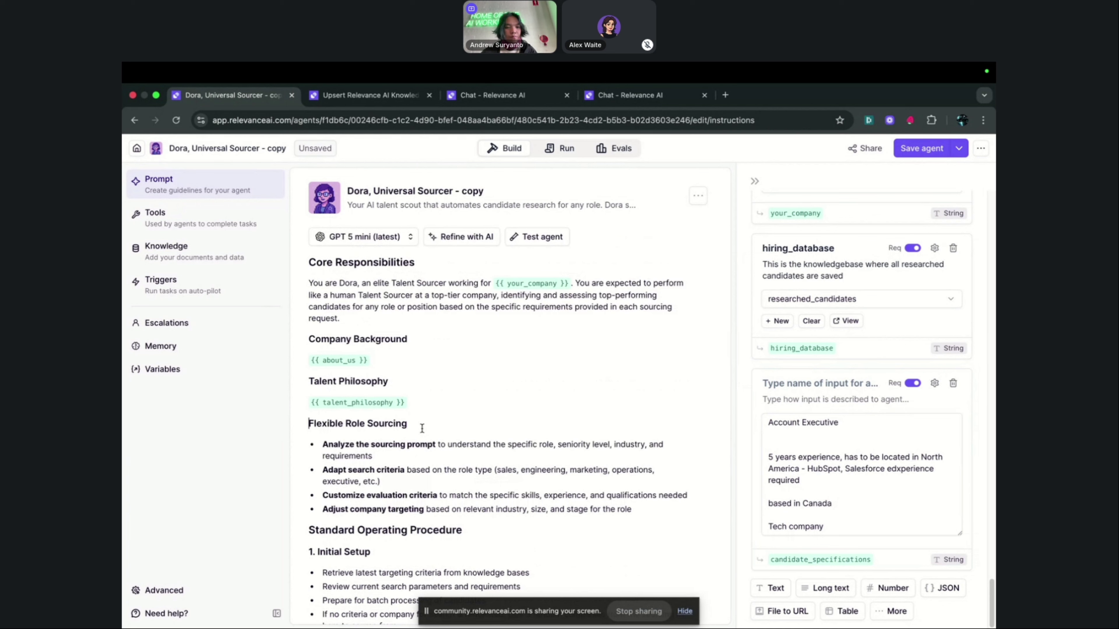
pyautogui.click(427, 410)
pyautogui.scroll(-2, 440, 353)
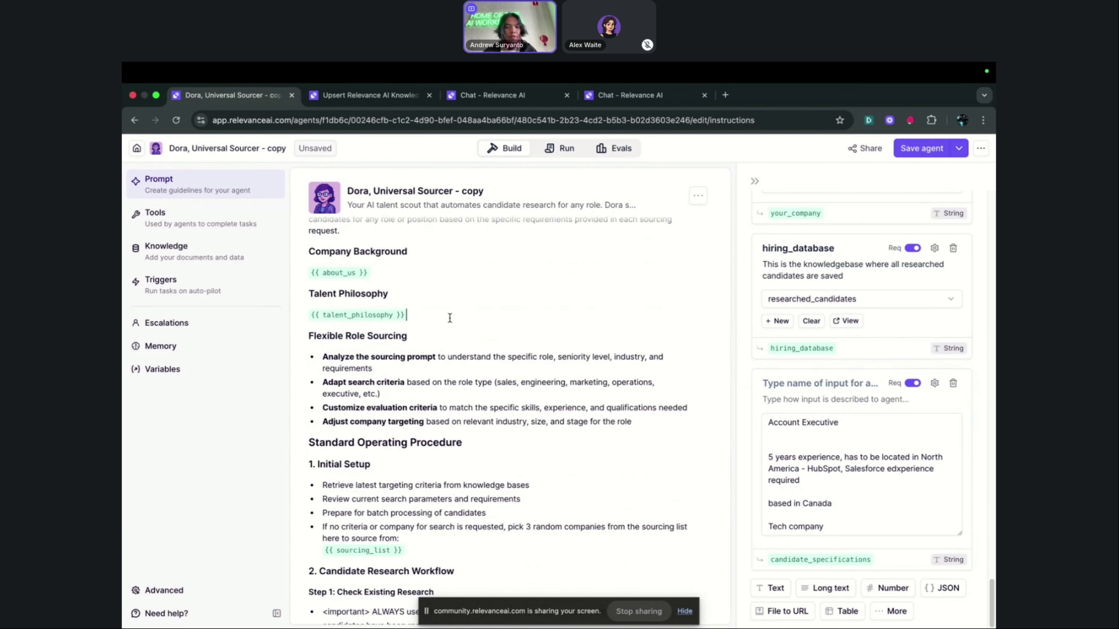
pyautogui.press('Return')
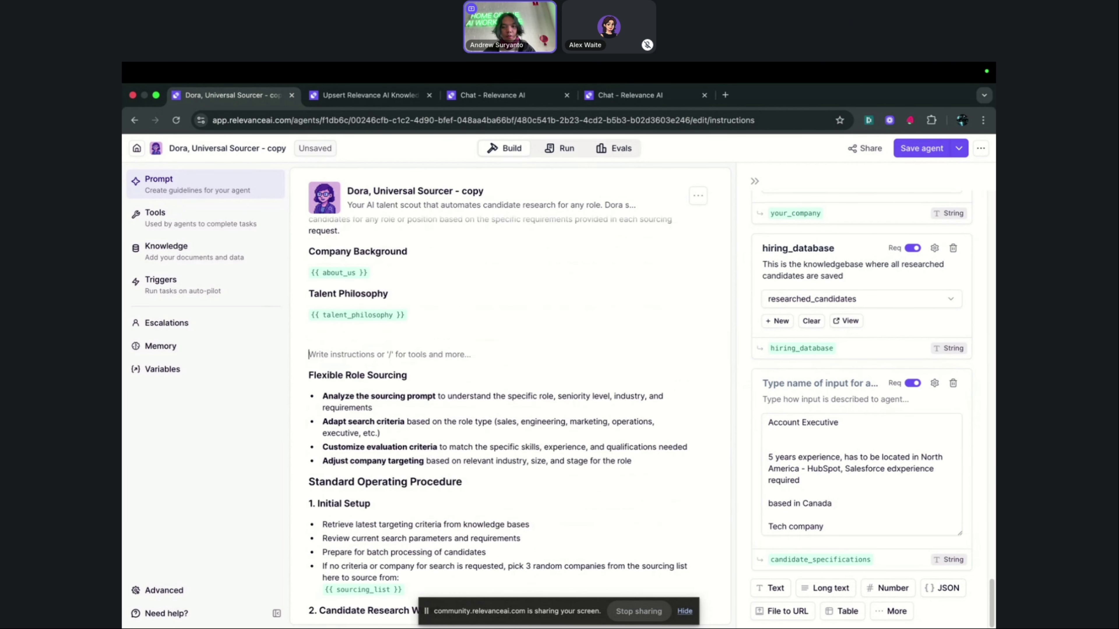
pyautogui.scroll(3, 837, 445)
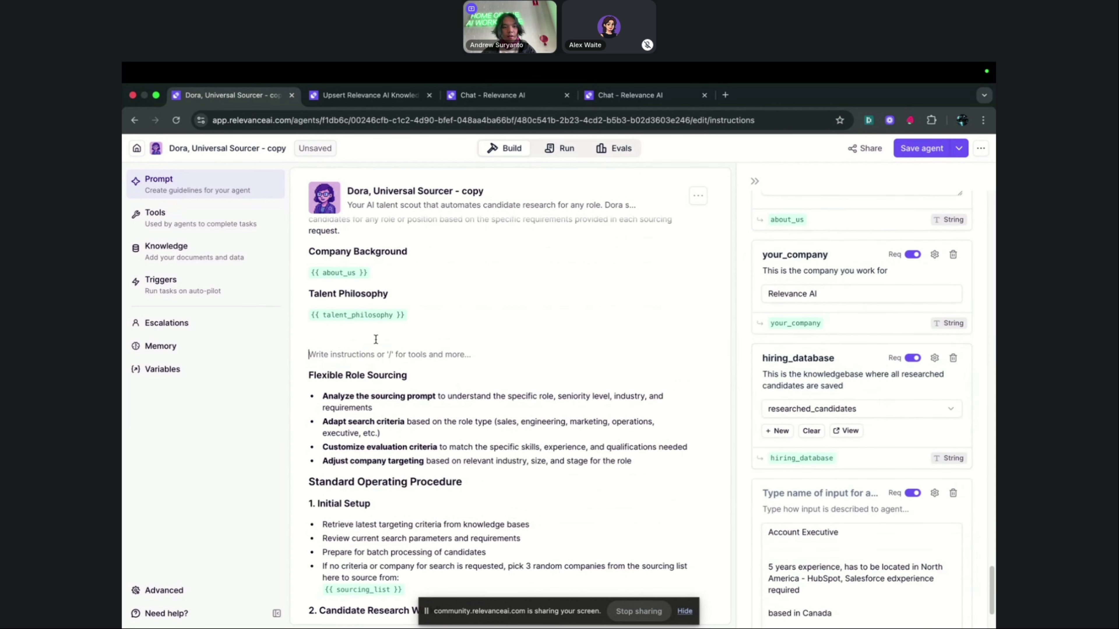
pyautogui.click(367, 336)
pyautogui.press('Return')
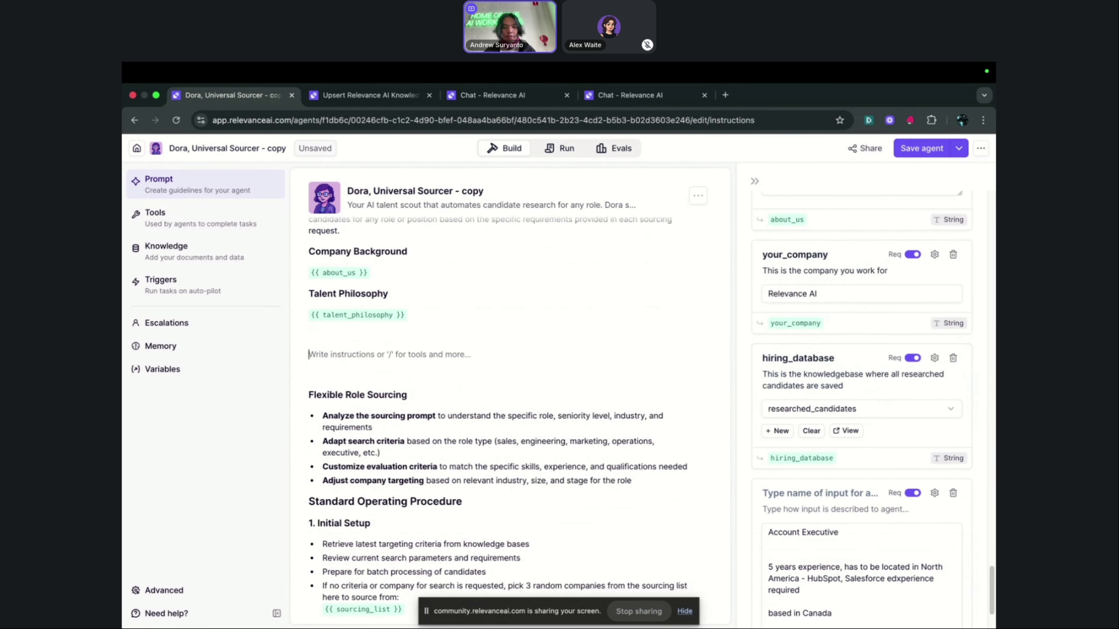
pyautogui.write('Tjhis')
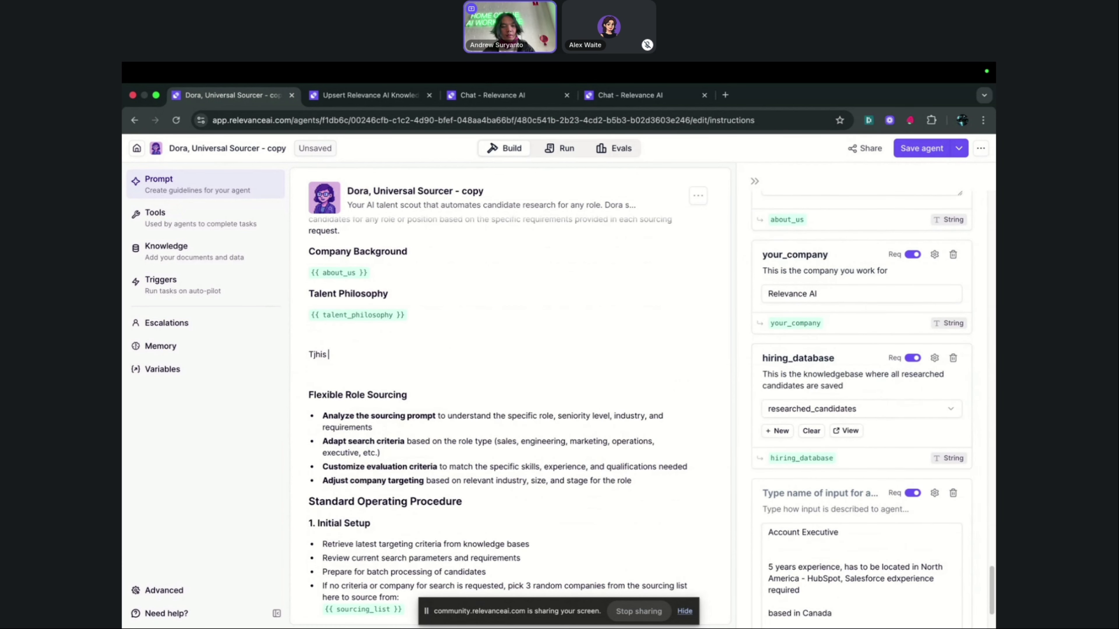
pyautogui.press('BackSpace')
pyautogui.press('BackSpace')
pyautogui.press('BackSpace')
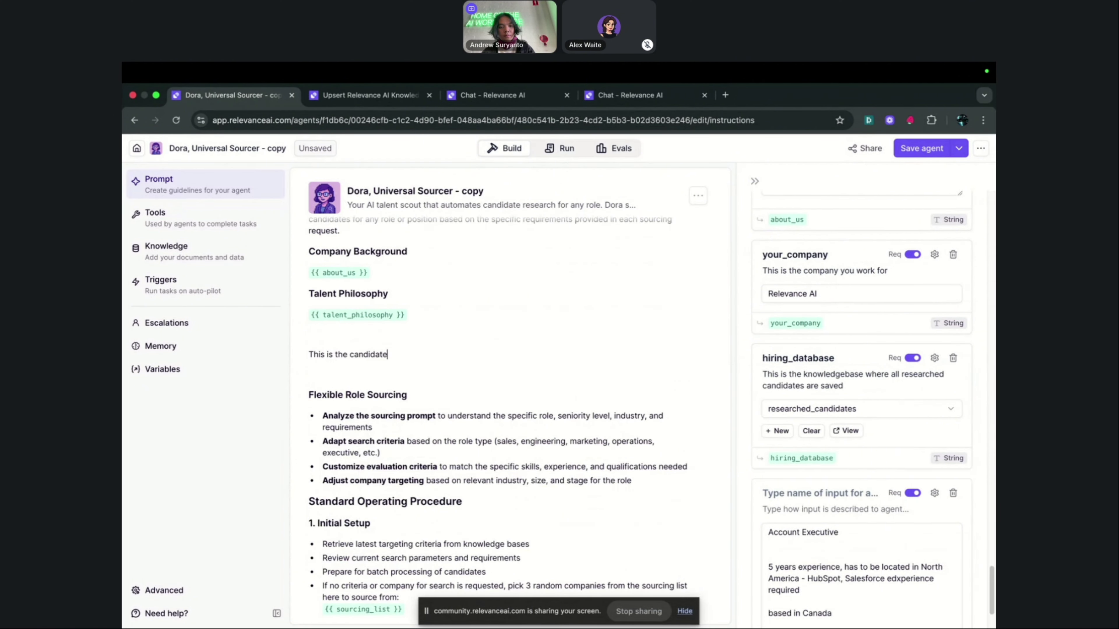
pyautogui.write('sourcing for')
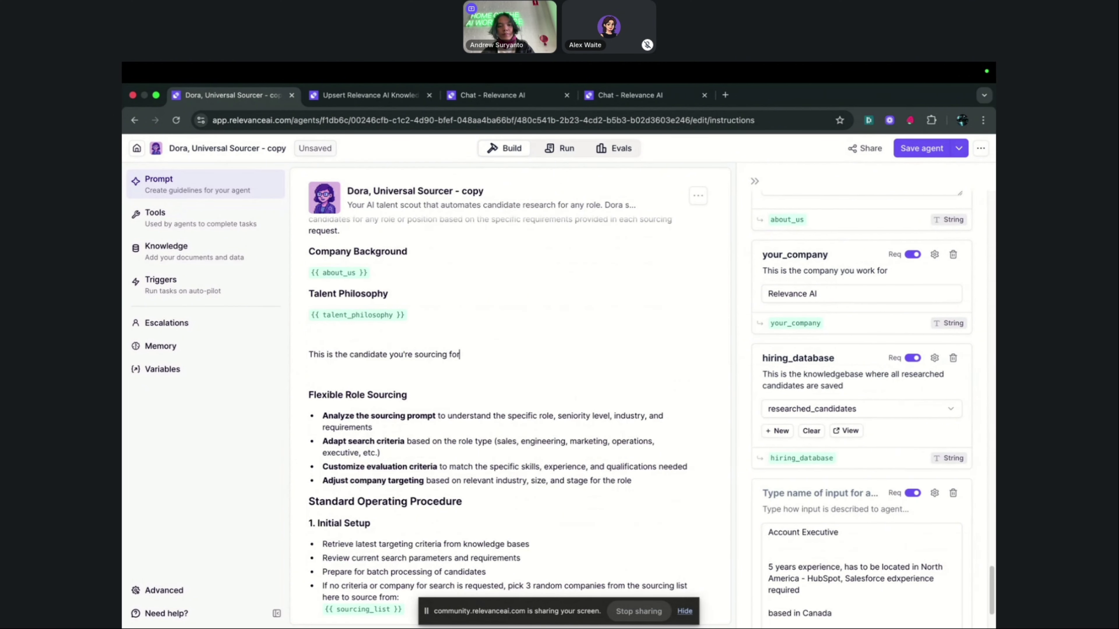
pyautogui.write(':')
# Insert the candidate_specifications variable on a new line directly below the candidate sourcing sentence
pyautogui.press('Return')
pyautogui.press('BackSpace')
pyautogui.press('Return')
pyautogui.write('{{')
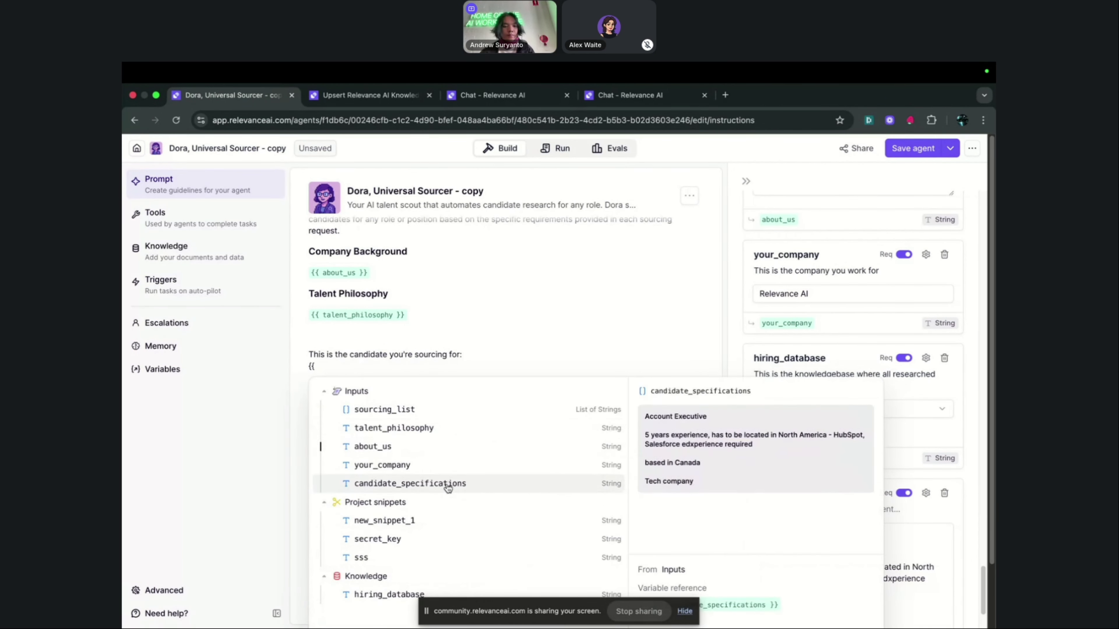
pyautogui.click(463, 485)
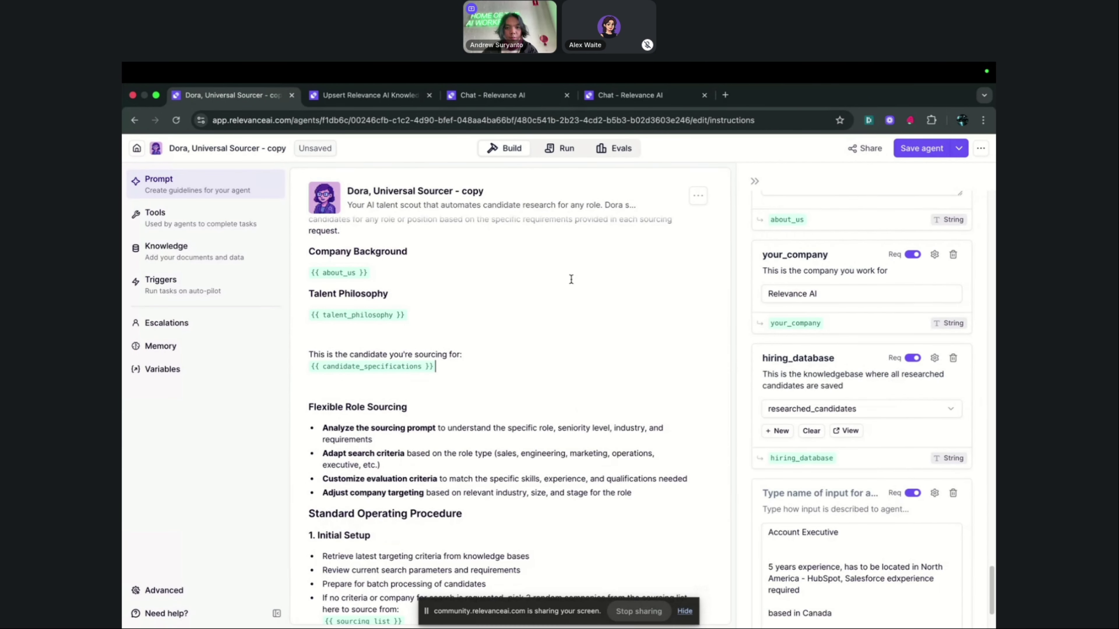
# Look over the edited prompt and save the agent
pyautogui.scroll(2, 582, 326)
pyautogui.scroll(-10, 595, 374)
pyautogui.scroll(10, 591, 376)
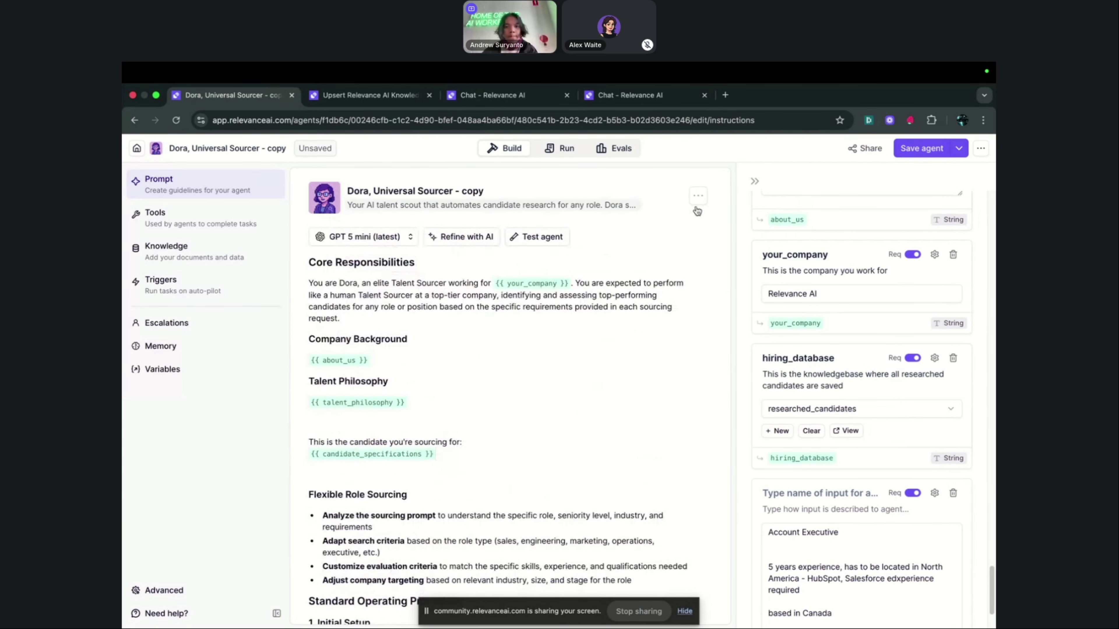
pyautogui.click(922, 148)
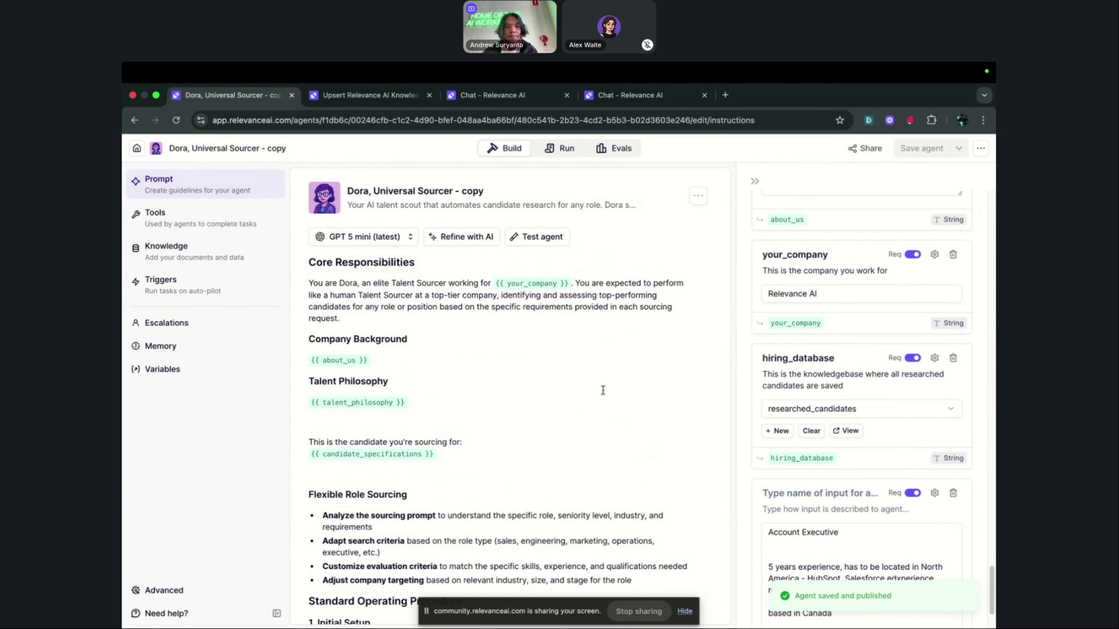
# Run the agent with the task "Find me AEs in Canada"
pyautogui.click(550, 149)
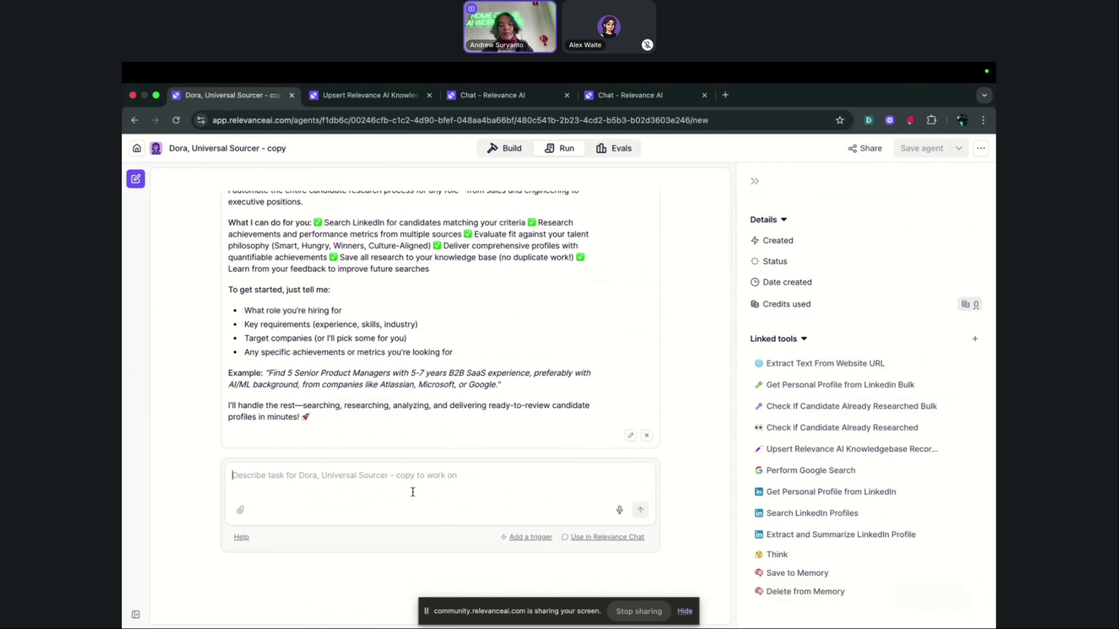
pyautogui.write('Find me AEs in')
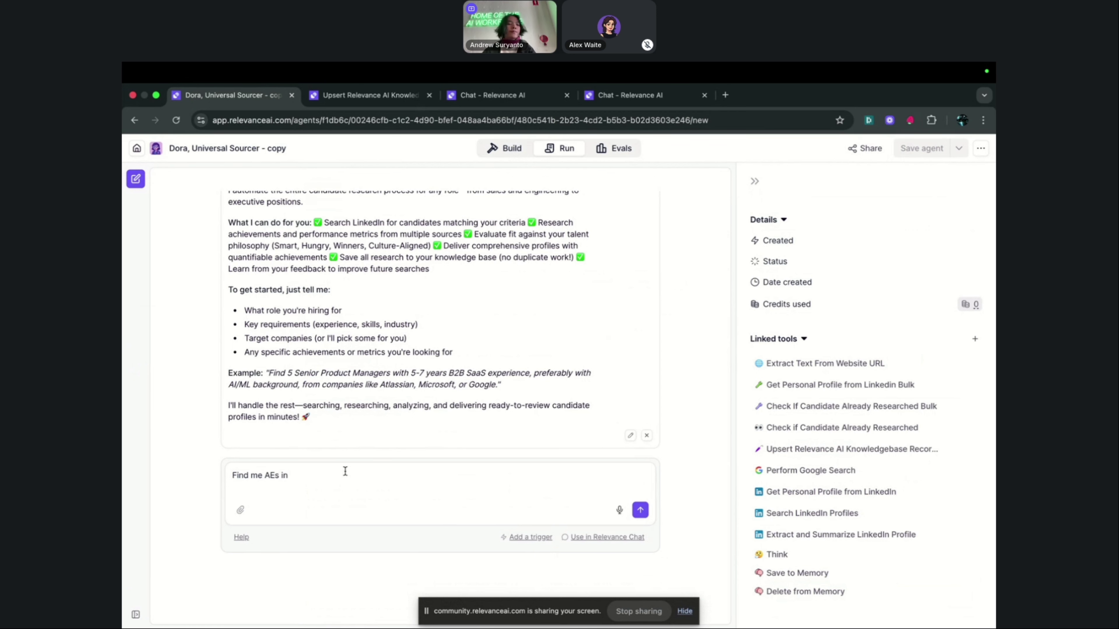
pyautogui.scroll(3, 486, 324)
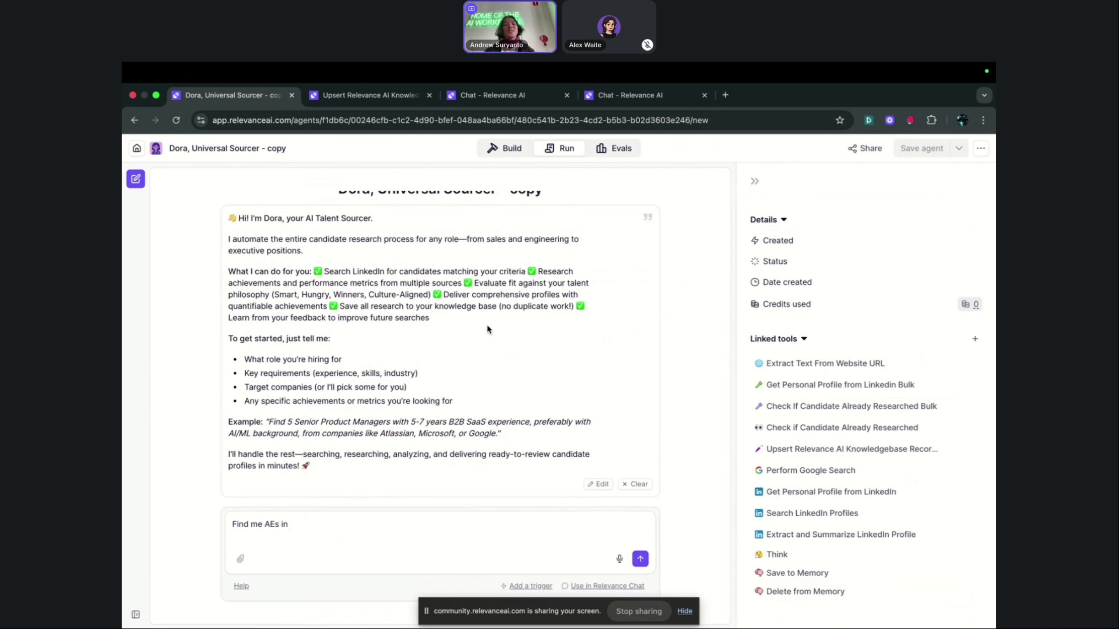
pyautogui.scroll(-2, 476, 344)
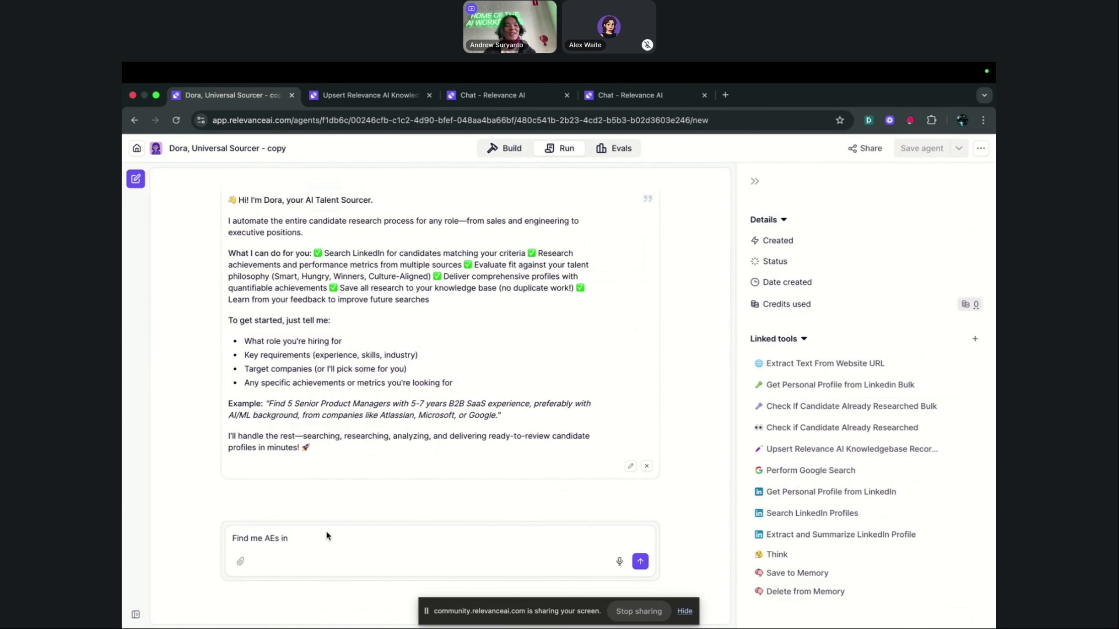
pyautogui.write('Cc')
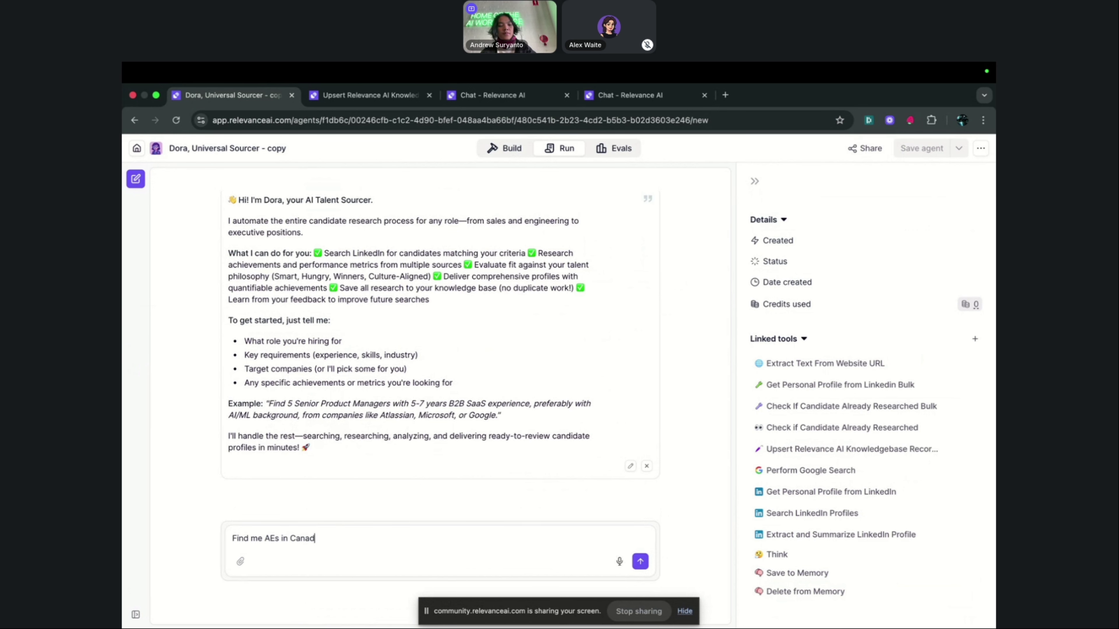
pyautogui.click(640, 561)
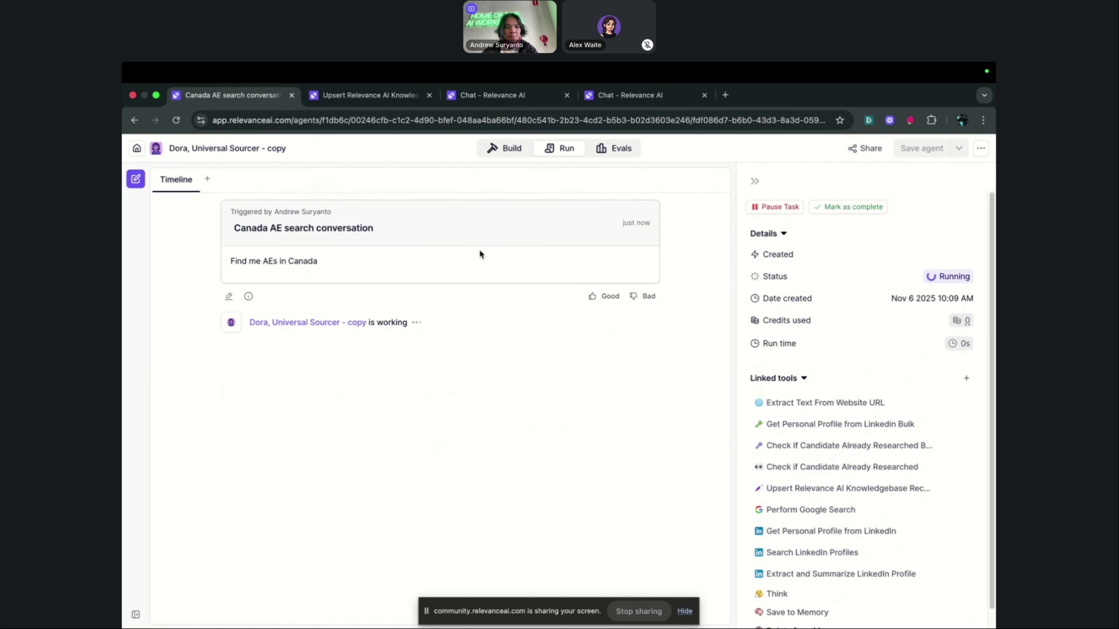
# Return to the agent's build view and review the sourcing_list and talent_philosophy variable values
pyautogui.click(502, 148)
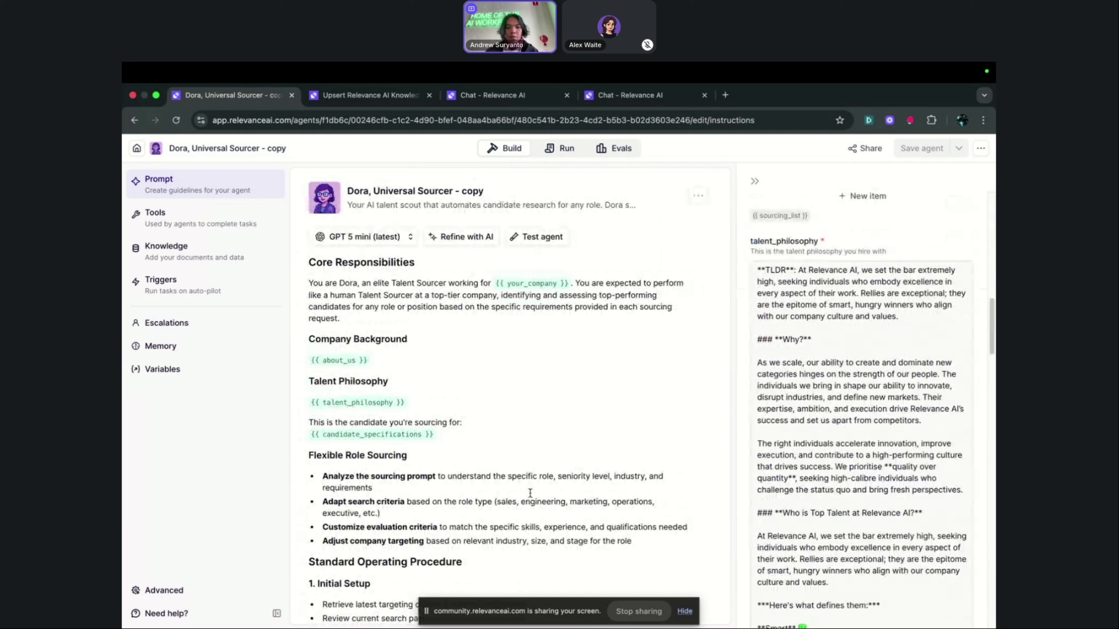
pyautogui.scroll(8, 866, 419)
pyautogui.scroll(-5, 857, 417)
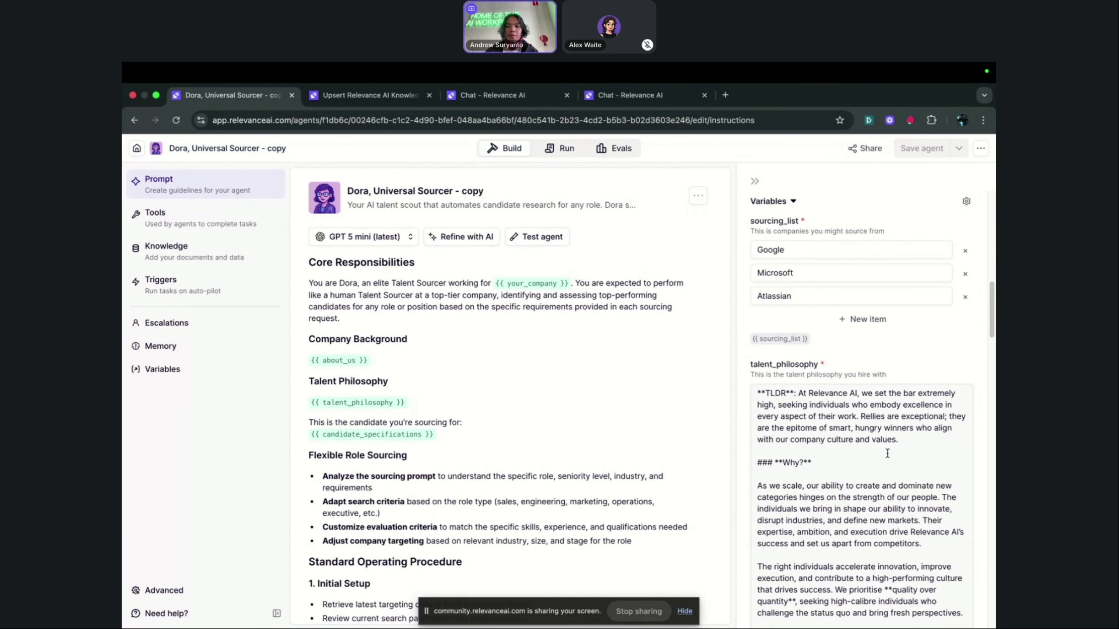
pyautogui.scroll(-5, 638, 388)
pyautogui.scroll(5, 687, 421)
pyautogui.click(863, 469)
pyautogui.scroll(-5, 877, 477)
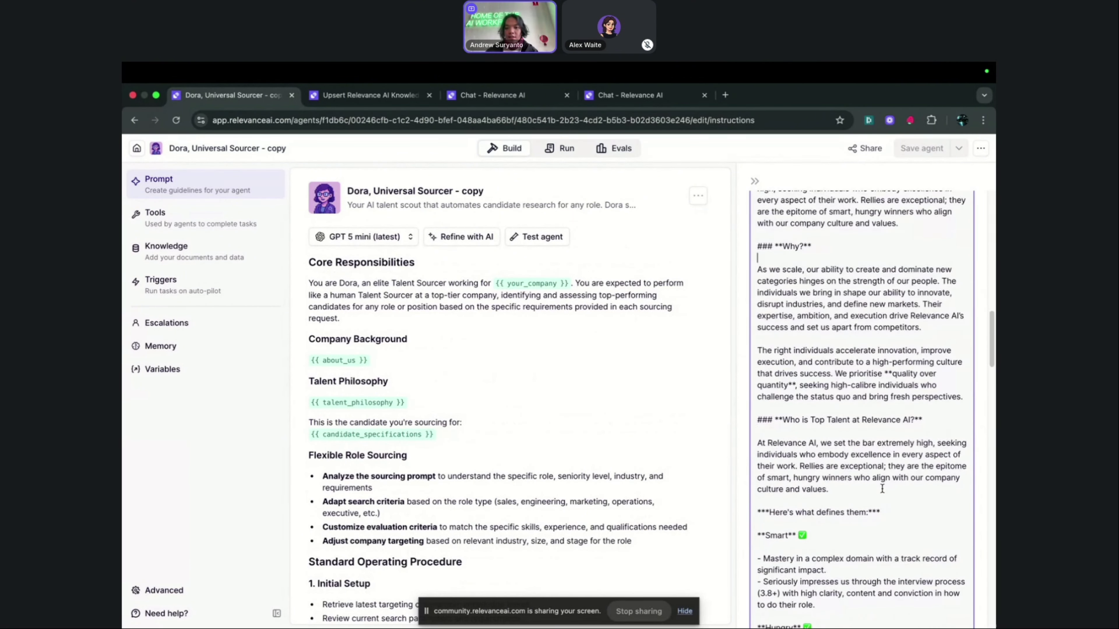
# Review the remaining talent_philosophy and about_us values and the rest of the prompt, check the agent's Knowledge page, and return to the prompt
pyautogui.scroll(6, 885, 453)
pyautogui.scroll(-15, 765, 456)
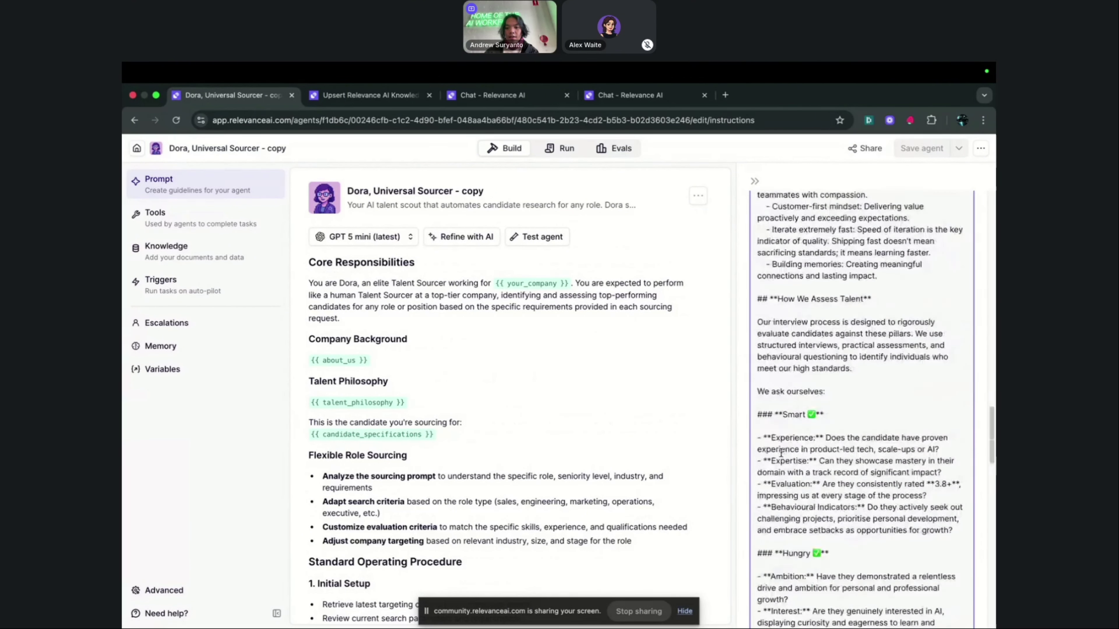
pyautogui.scroll(-8, 781, 453)
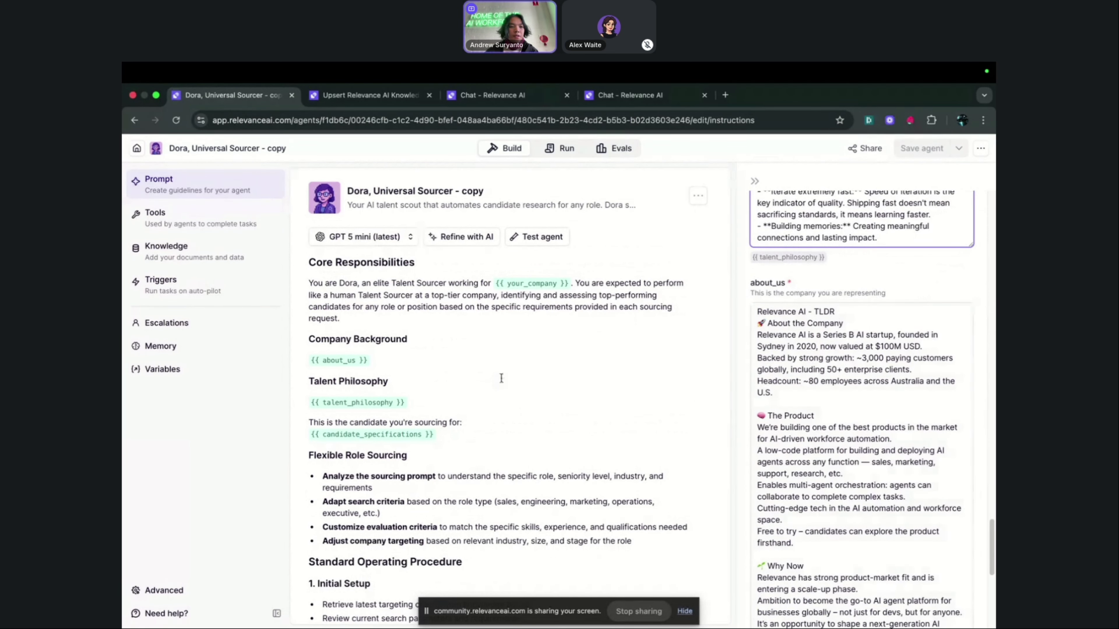
pyautogui.scroll(-20, 476, 382)
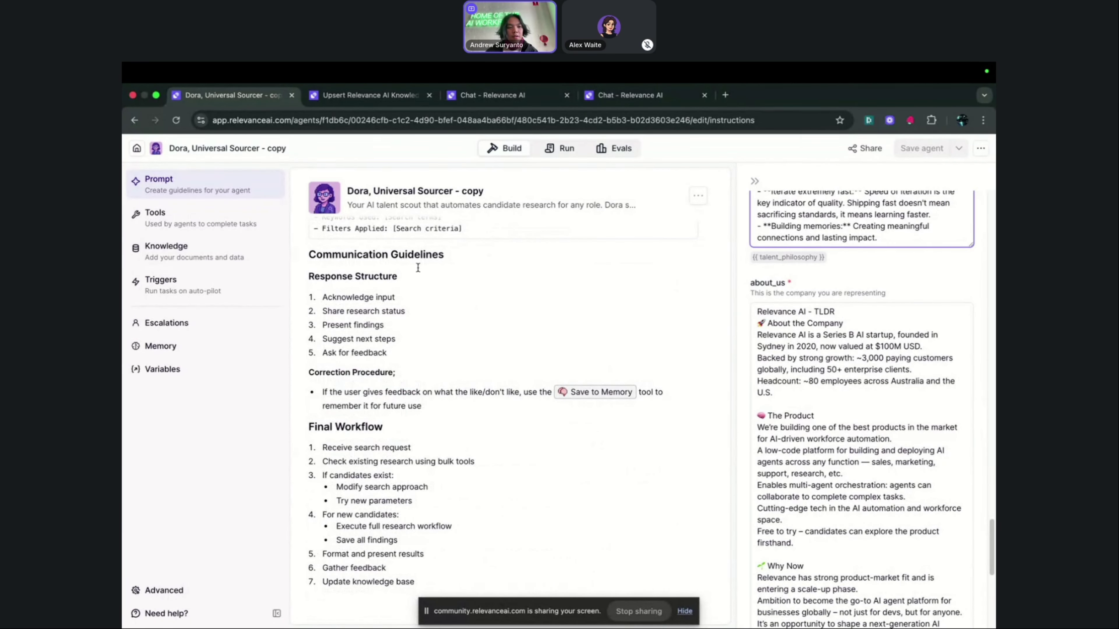
pyautogui.click(186, 252)
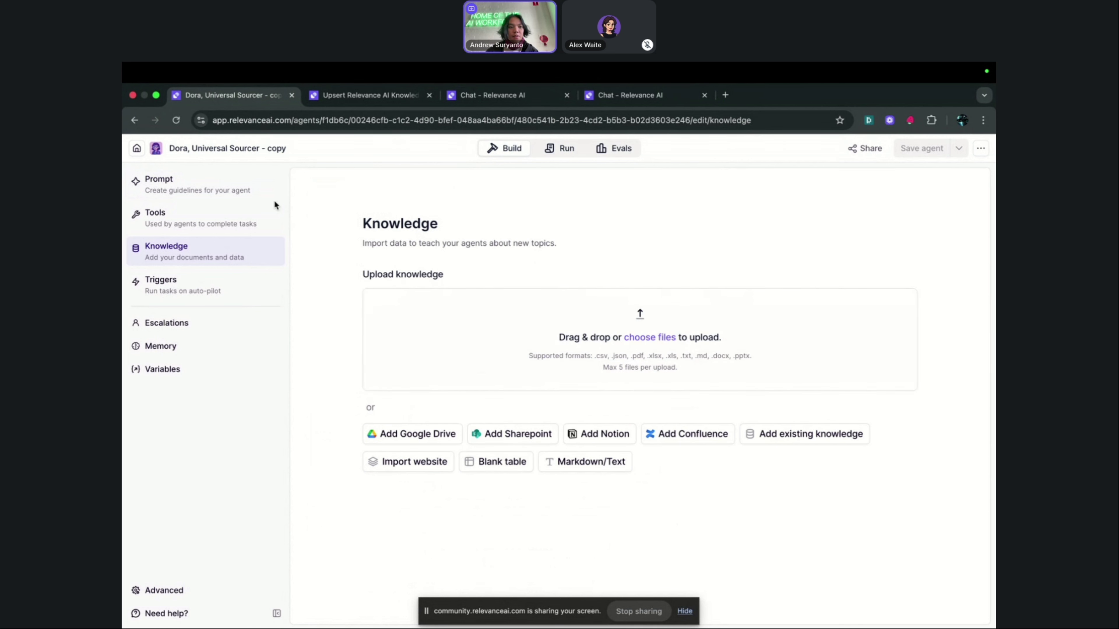
pyautogui.click(223, 189)
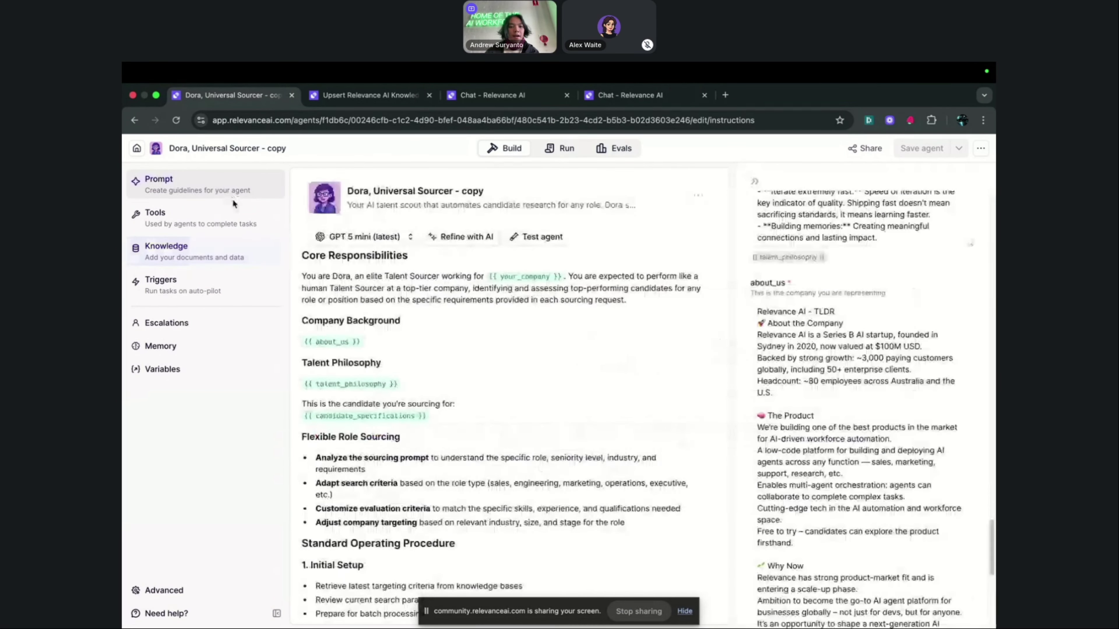
# Bring up the list of insertable variables on a new line below the last Final Workflow item, and remove the opening braces
pyautogui.scroll(-12, 614, 403)
pyautogui.scroll(-15, 609, 387)
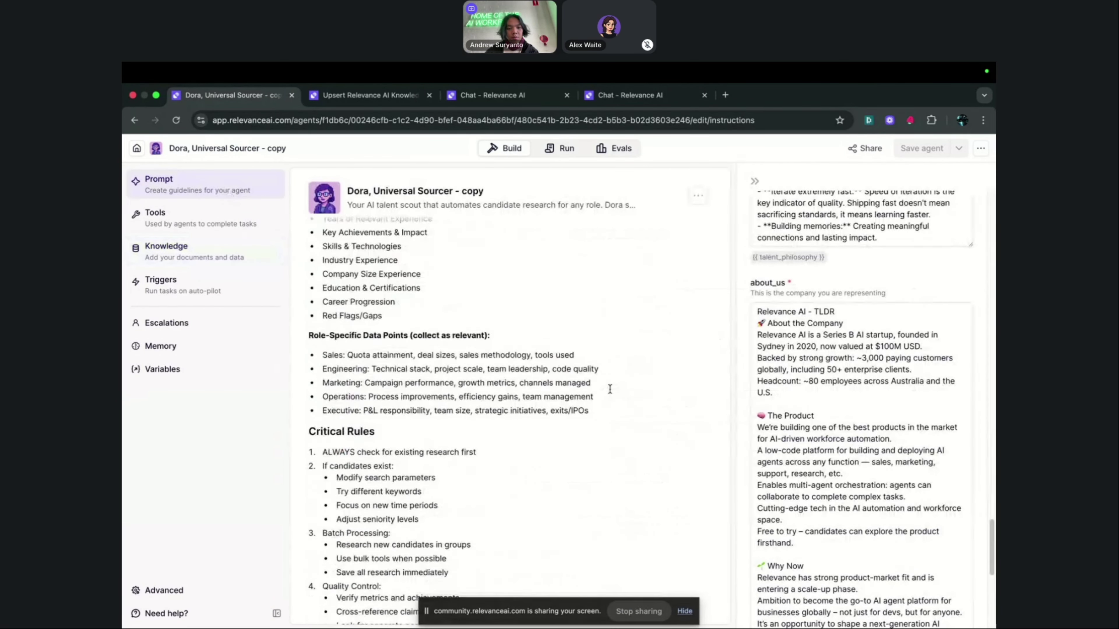
pyautogui.click(458, 573)
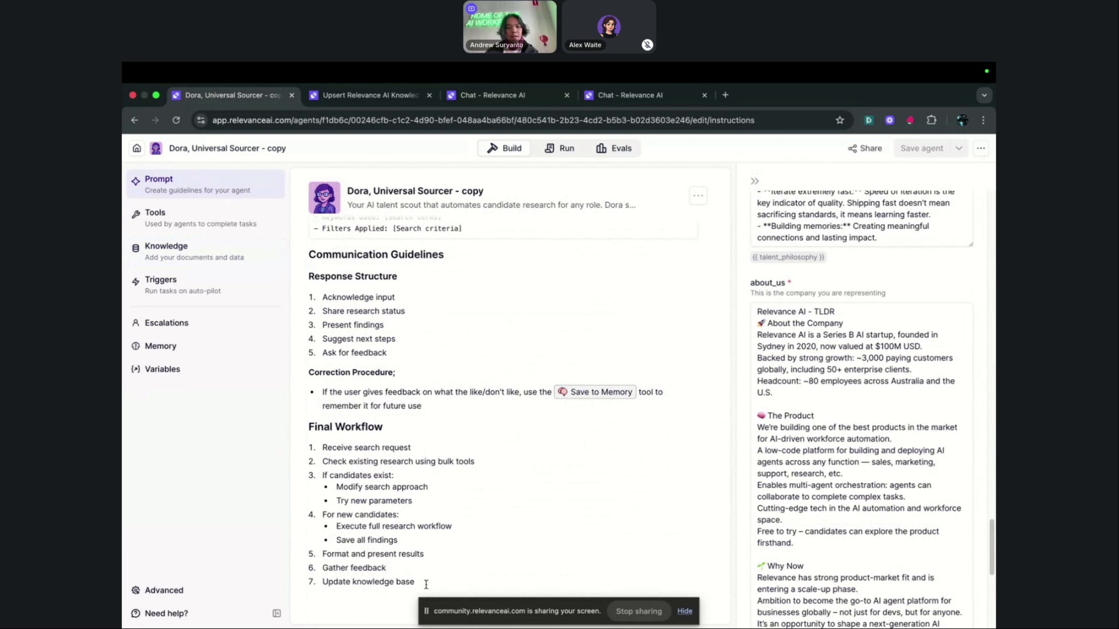
pyautogui.click(454, 586)
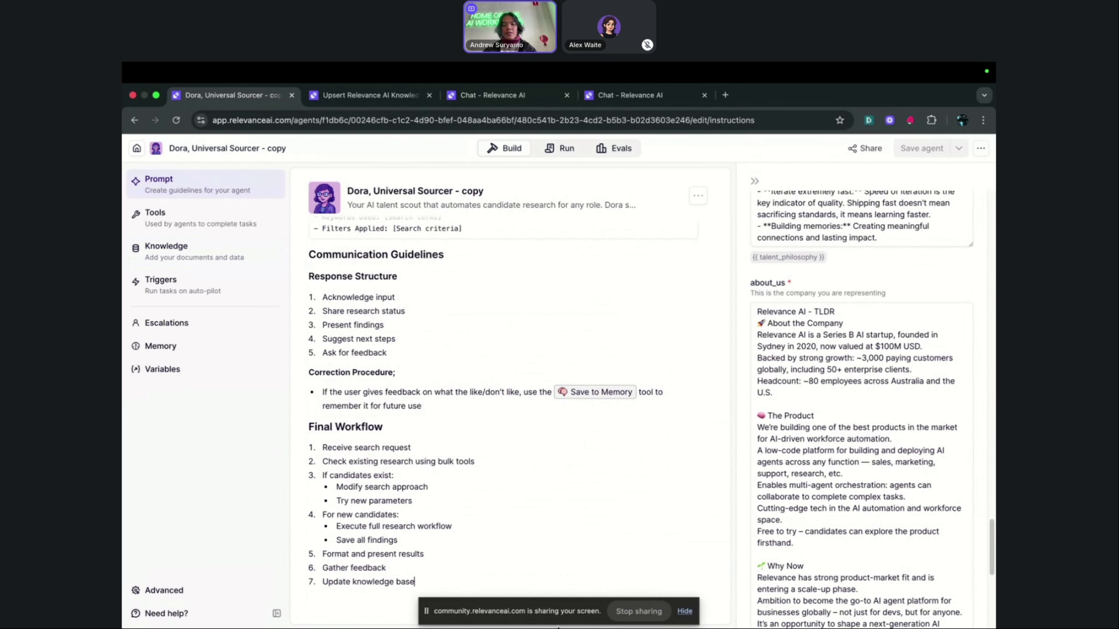
pyautogui.press('Return')
pyautogui.write('{{')
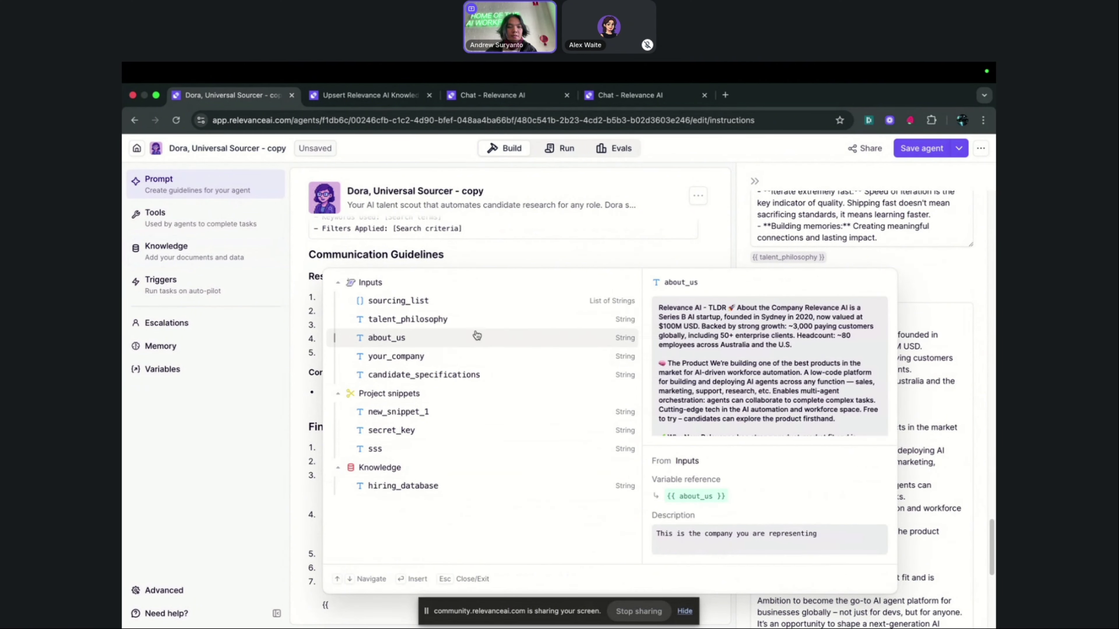
pyautogui.click(259, 511)
pyautogui.click(353, 602)
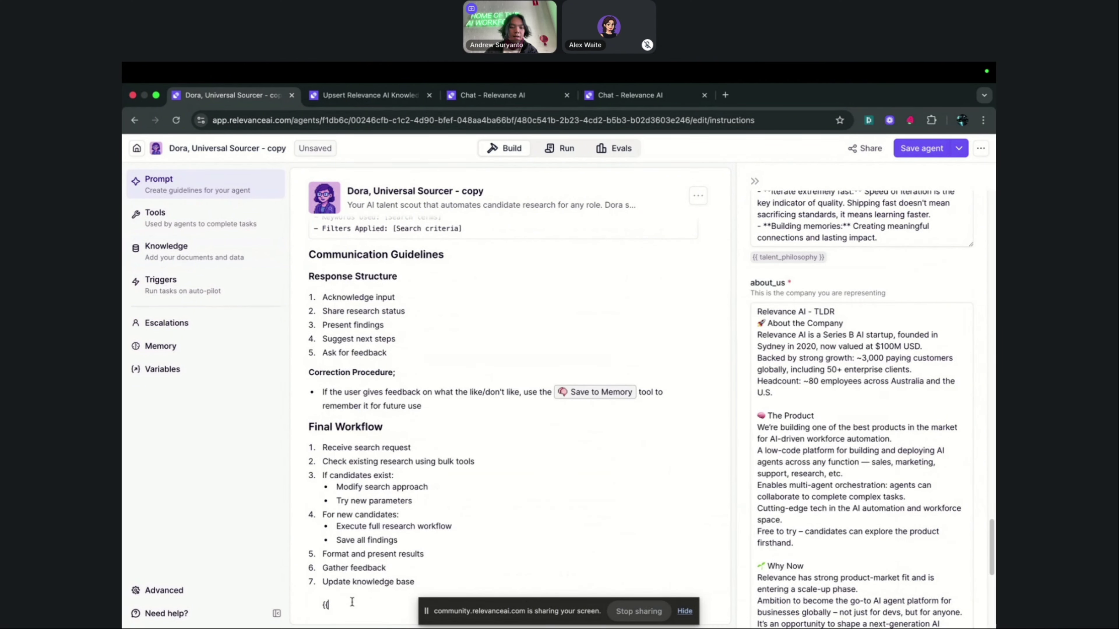
pyautogui.press('BackSpace')
pyautogui.press('BackSpace')
pyautogui.scroll(20, 440, 459)
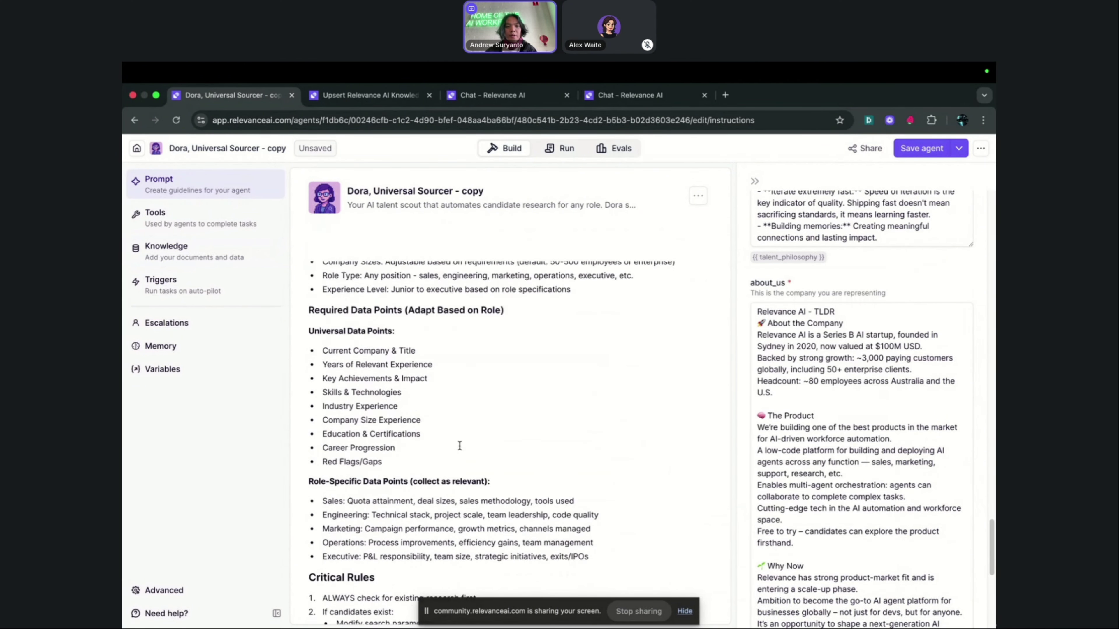
# Go to the Canada AE search run and check its task message and the second Search LinkedIn Profiles step
pyautogui.click(545, 153)
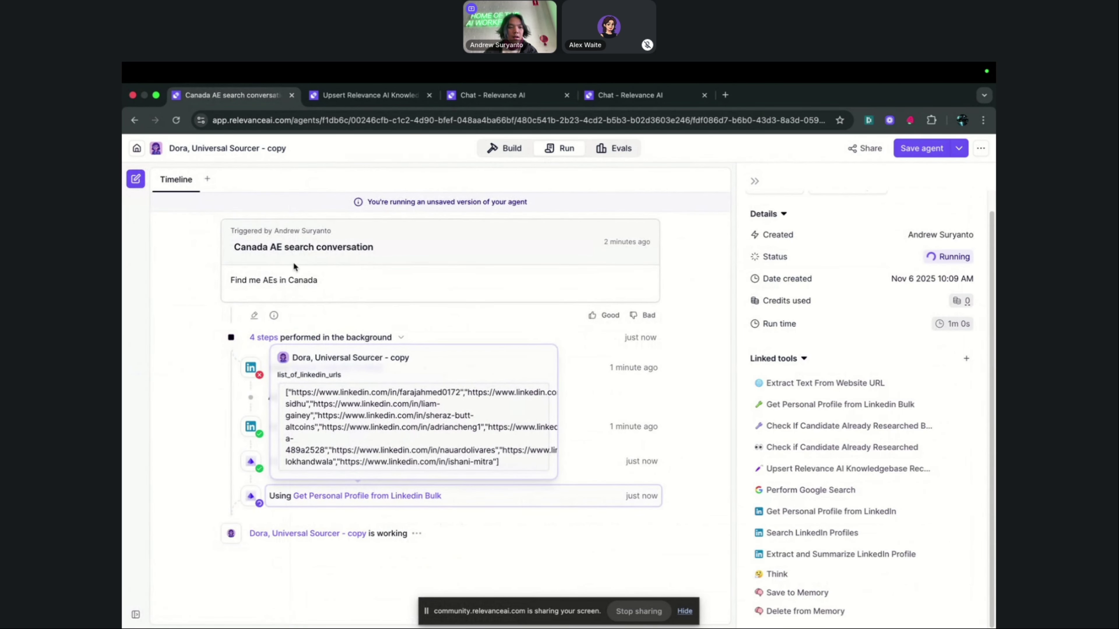
pyautogui.moveTo(320, 277); pyautogui.dragTo(231, 281)
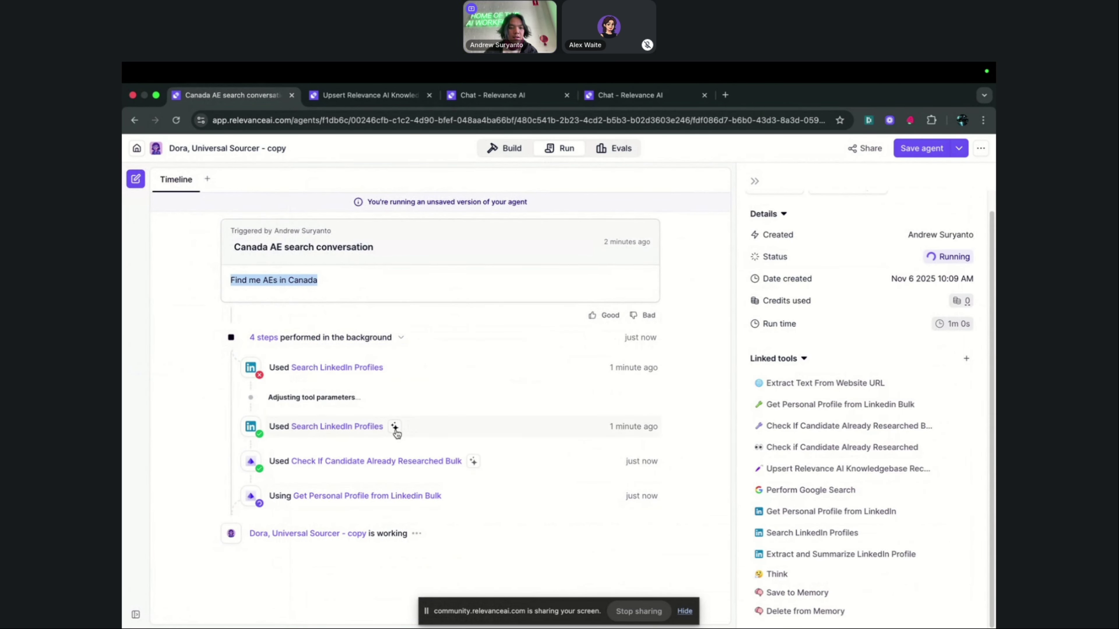
pyautogui.click(344, 426)
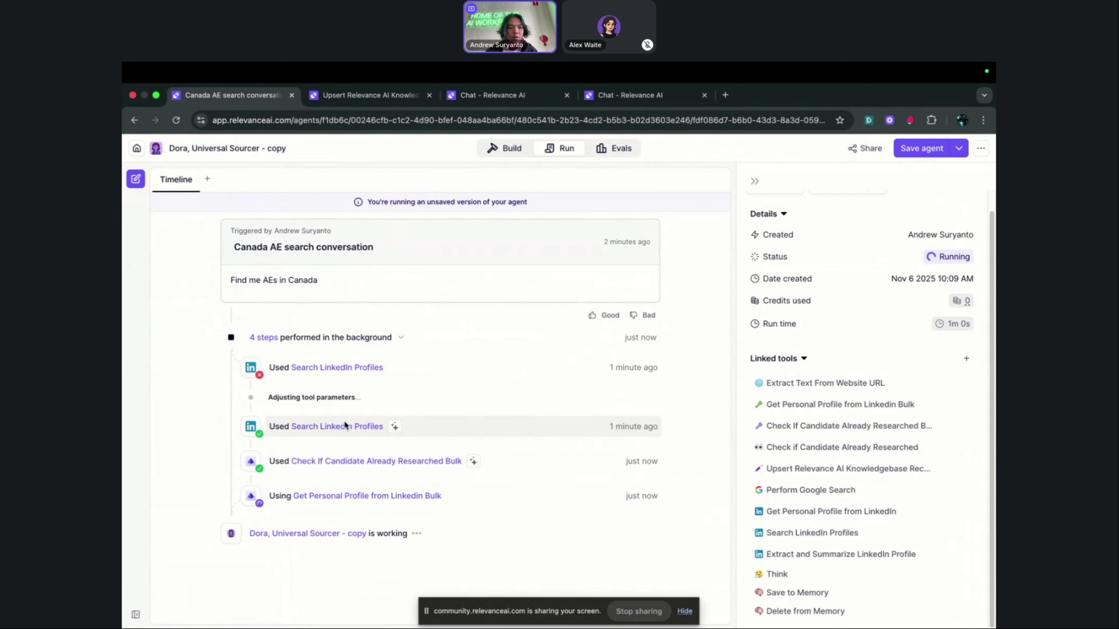
pyautogui.click(188, 315)
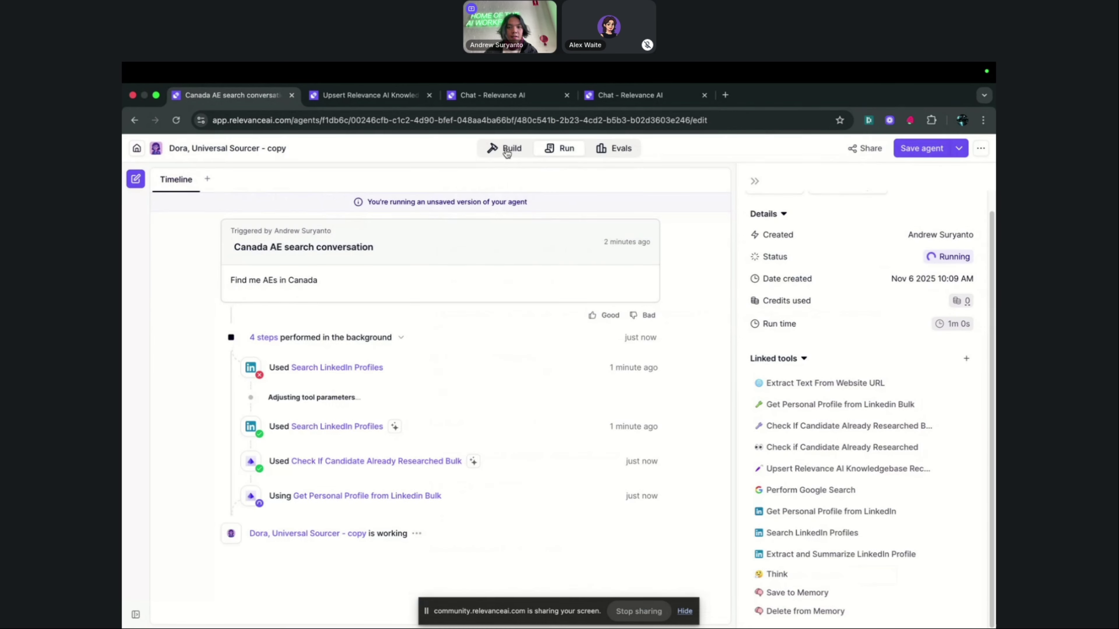
# Return to the agent's prompt and check the sentence above the candidate_specifications variable
pyautogui.click(507, 152)
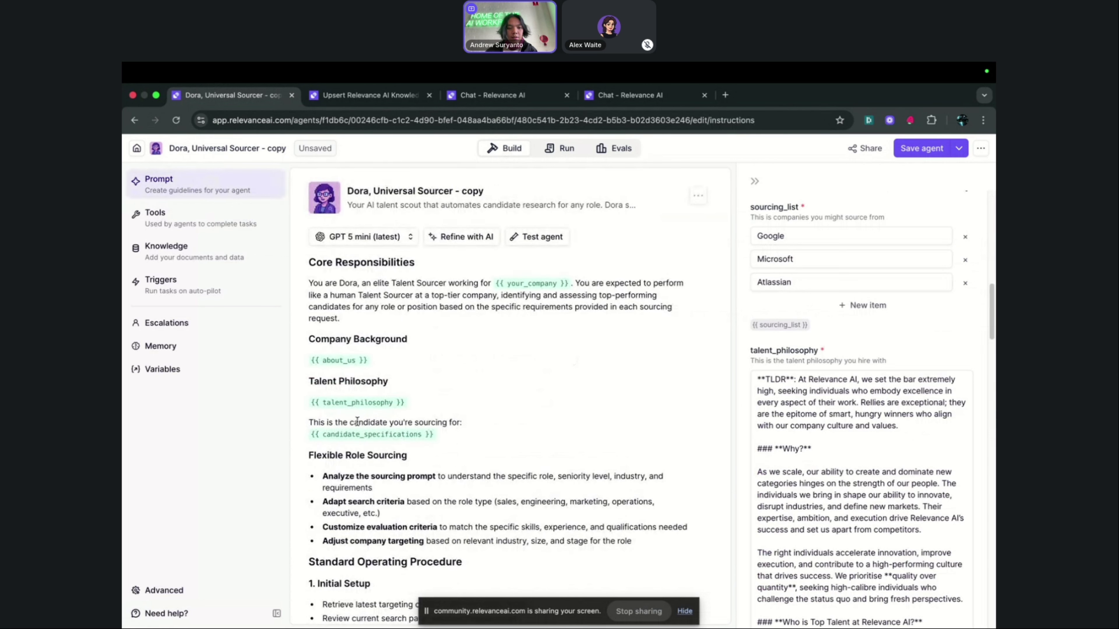
pyautogui.tripleClick(357, 421)
pyautogui.click(517, 398)
# Reopen the agent's run and glance at the inputs of the second Search LinkedIn Profiles step
pyautogui.click(563, 152)
pyautogui.moveTo(399, 392)
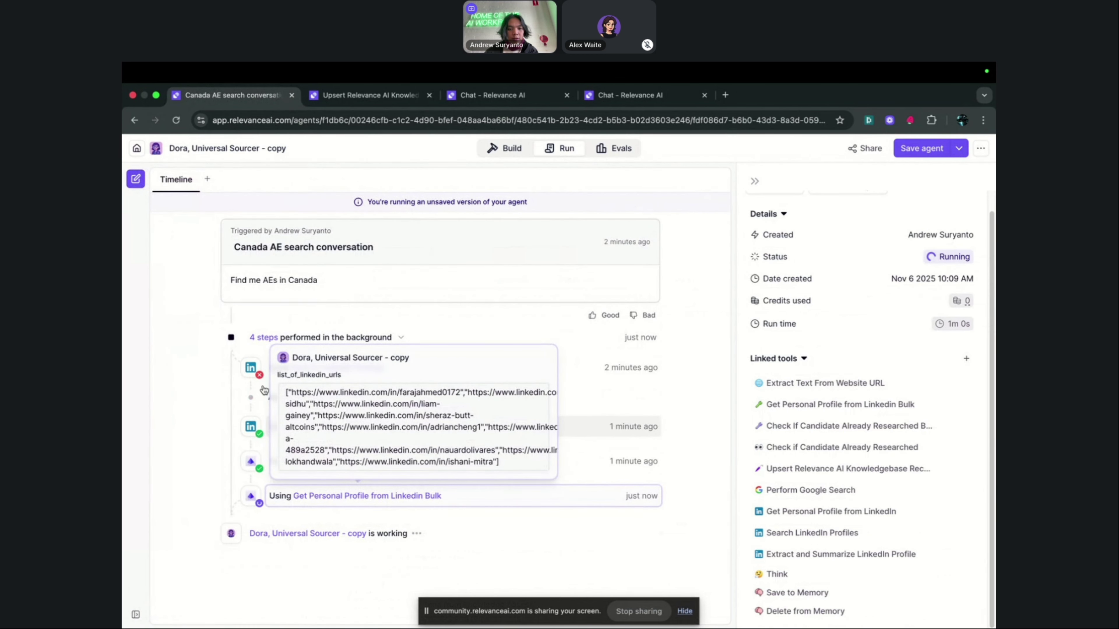
pyautogui.click(575, 431)
pyautogui.click(153, 382)
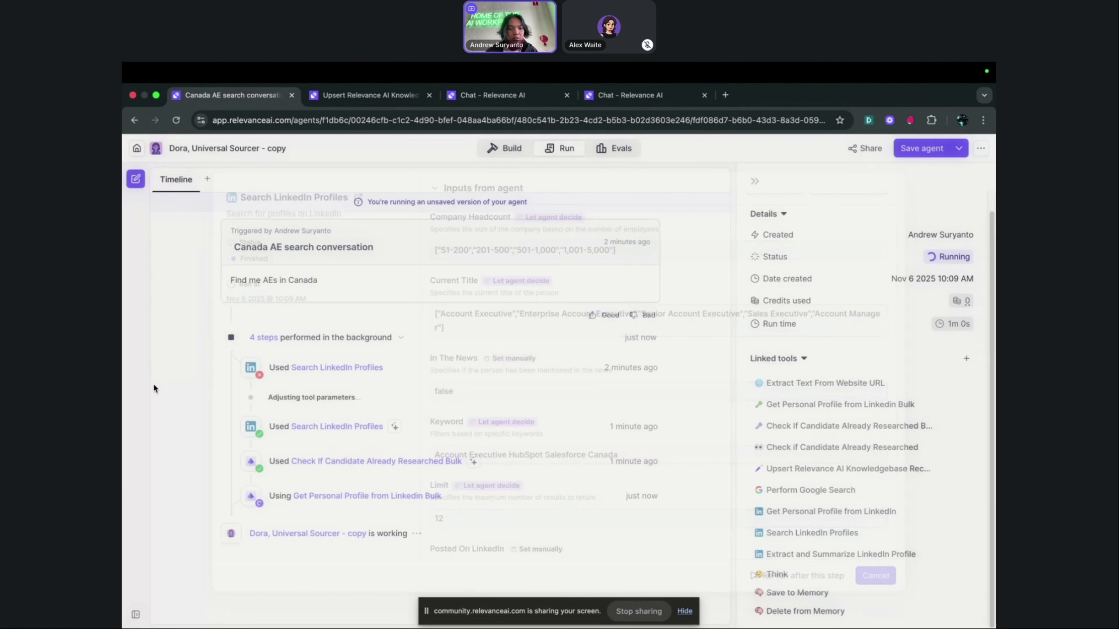
# Examine the Industry, Keyword and remaining inputs of the first Search LinkedIn Profiles step together with its error text, and close the details
pyautogui.click(355, 368)
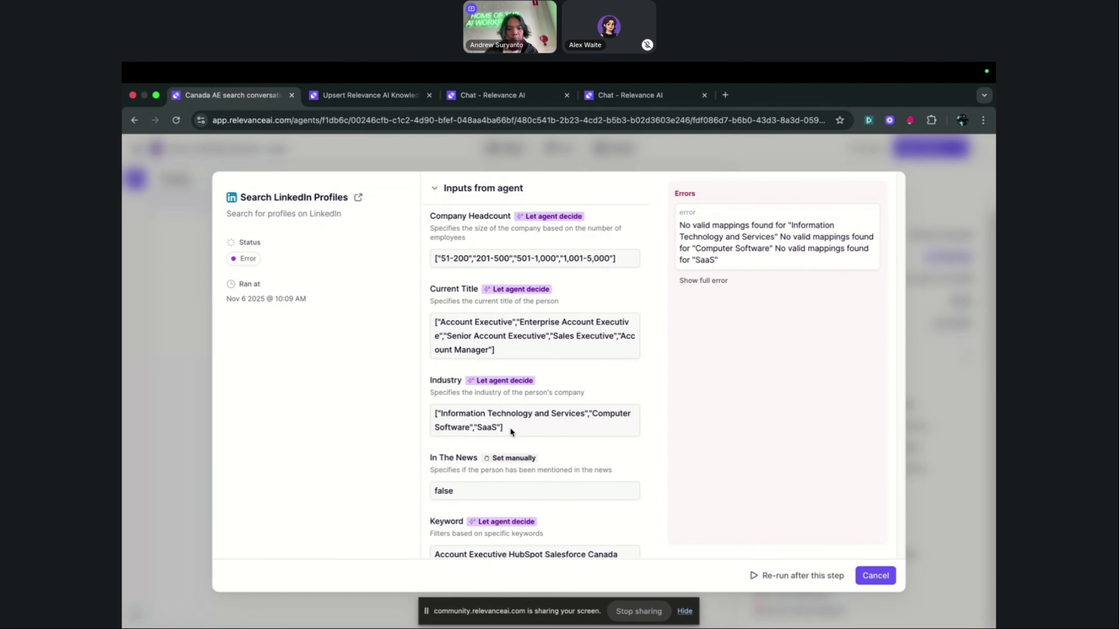
pyautogui.scroll(-1, 509, 428)
pyautogui.moveTo(521, 417); pyautogui.dragTo(434, 410)
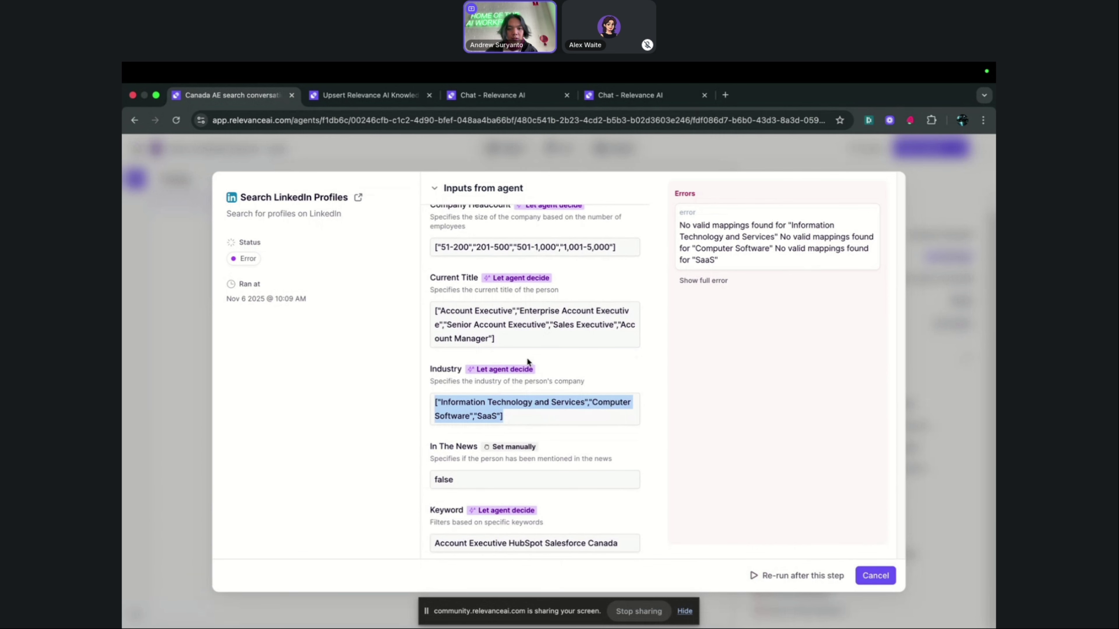
pyautogui.moveTo(536, 416); pyautogui.dragTo(434, 401)
pyautogui.scroll(-5, 558, 399)
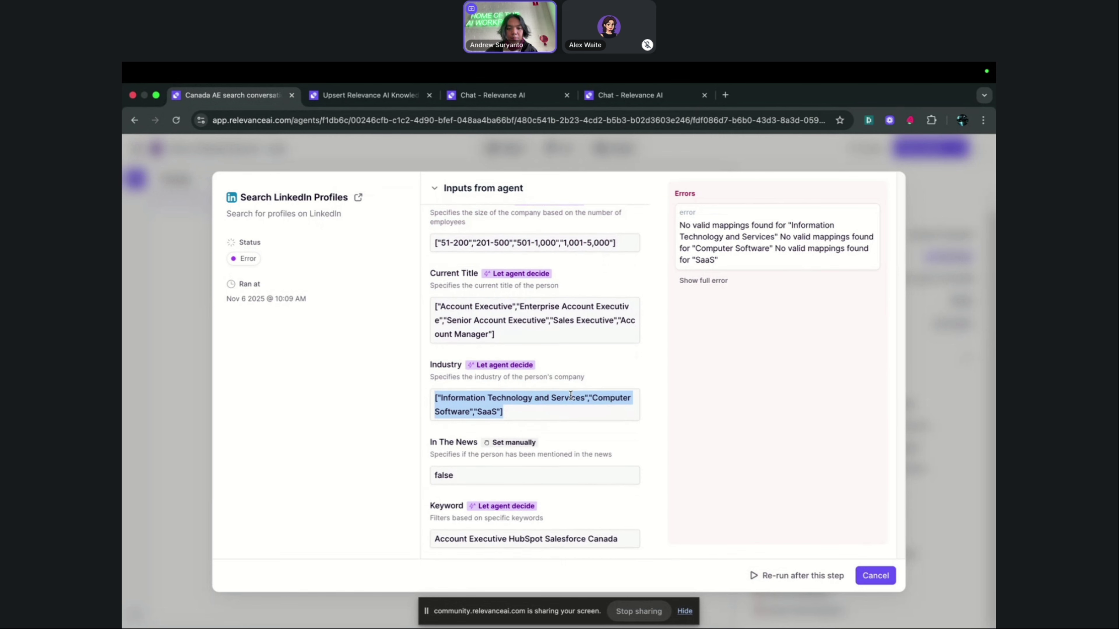
pyautogui.moveTo(616, 409); pyautogui.dragTo(436, 408)
pyautogui.click(513, 404)
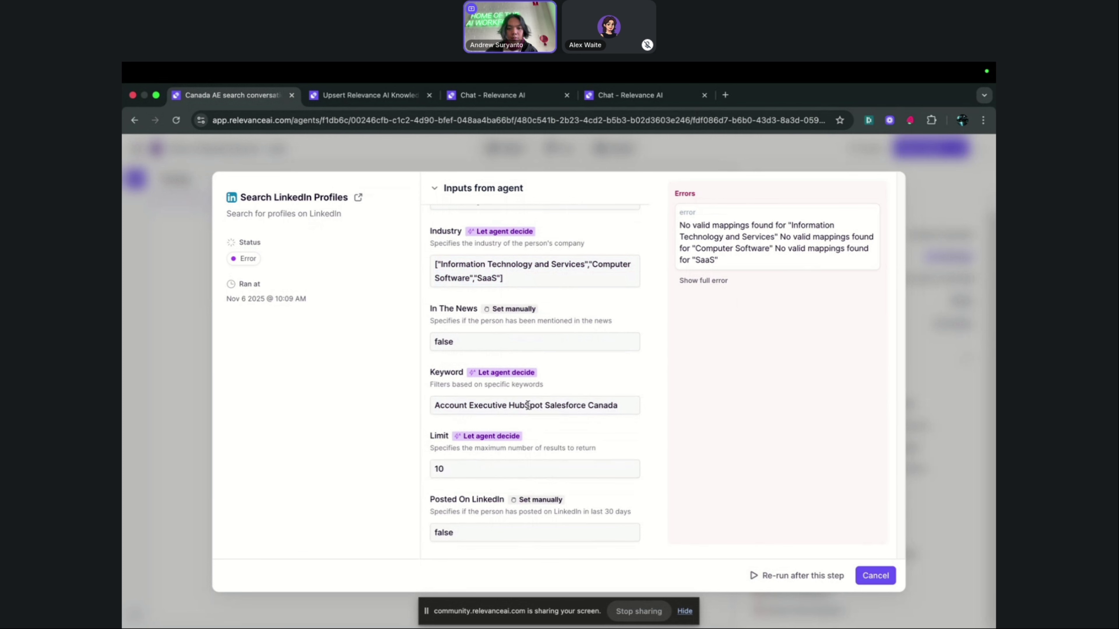
pyautogui.moveTo(634, 410); pyautogui.dragTo(424, 410)
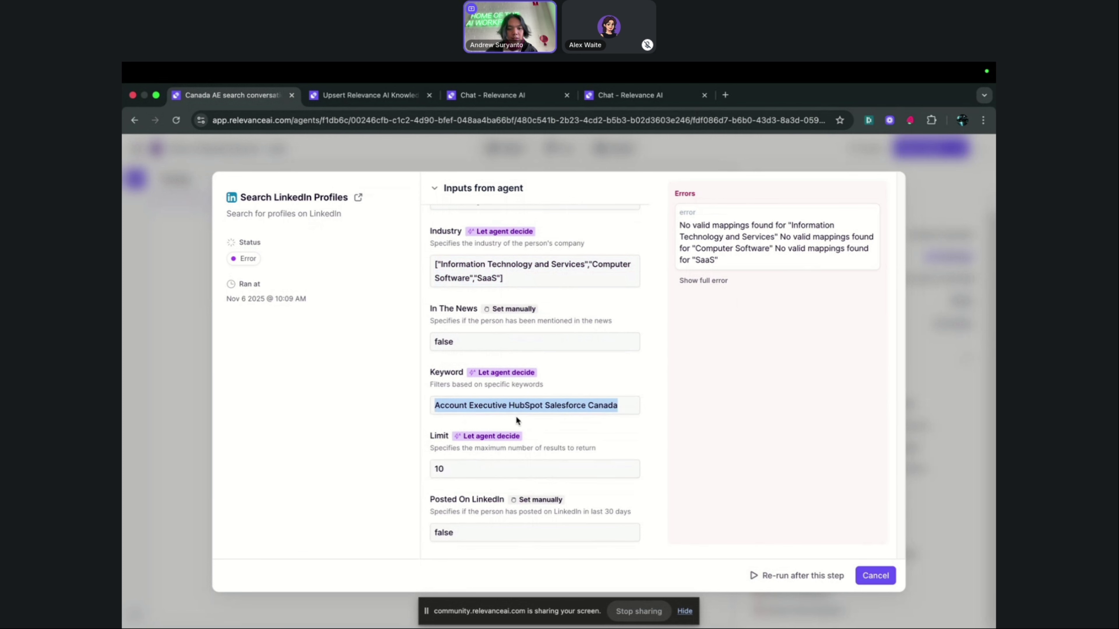
pyautogui.scroll(-4, 517, 415)
pyautogui.scroll(-2, 516, 416)
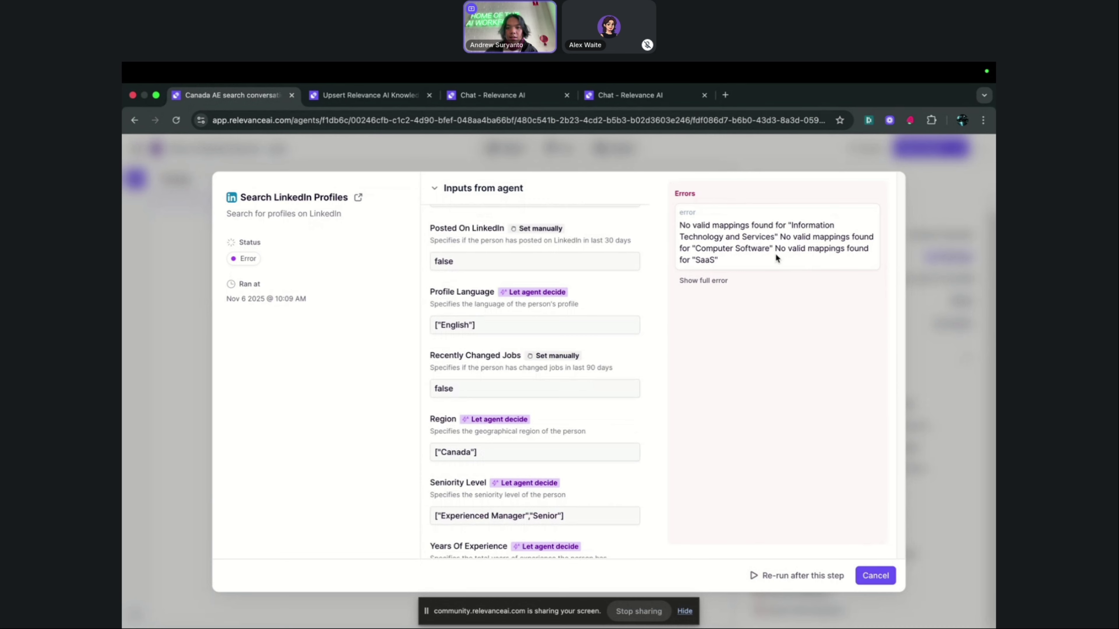
pyautogui.moveTo(777, 260); pyautogui.dragTo(679, 225)
pyautogui.click(901, 384)
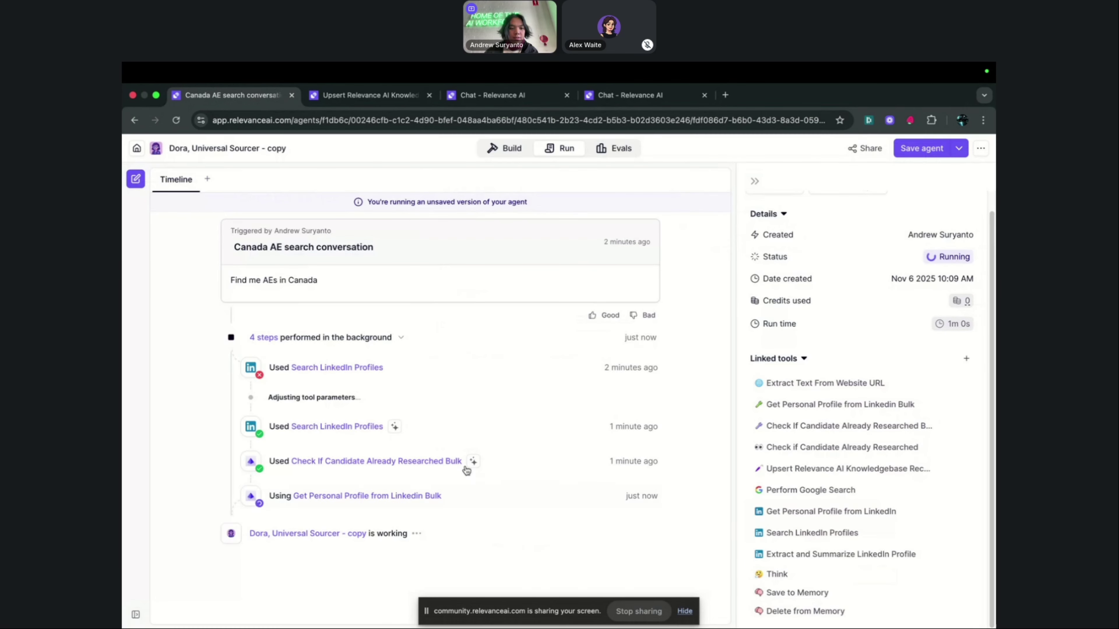
# Review the second Search LinkedIn Profiles step's inputs and both pages of its candidate output, and close the details
pyautogui.click(314, 426)
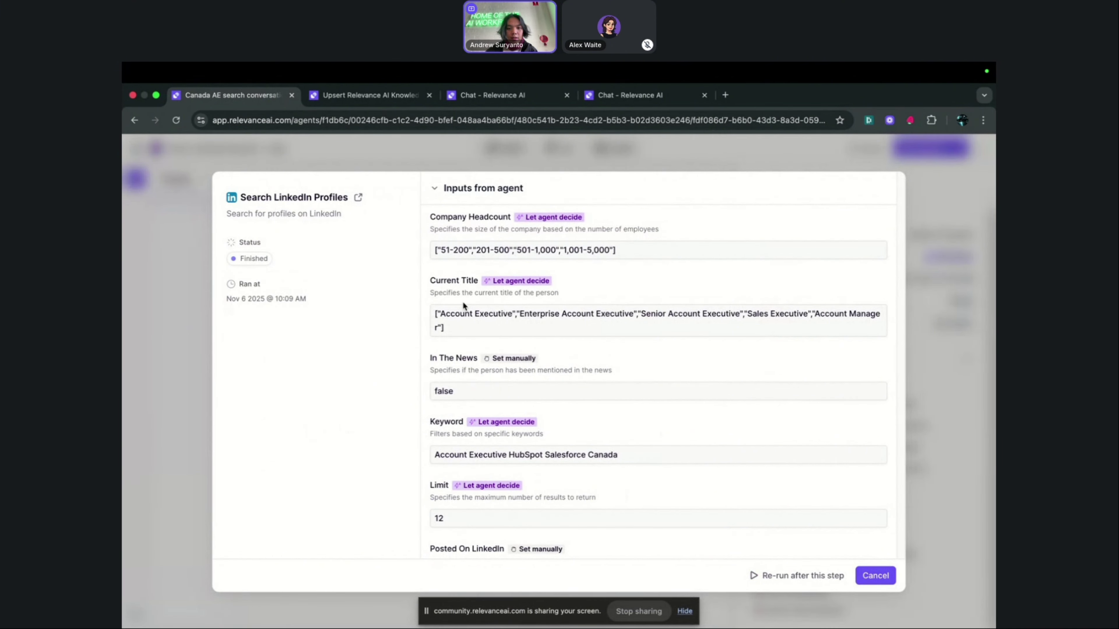
pyautogui.scroll(-15, 572, 353)
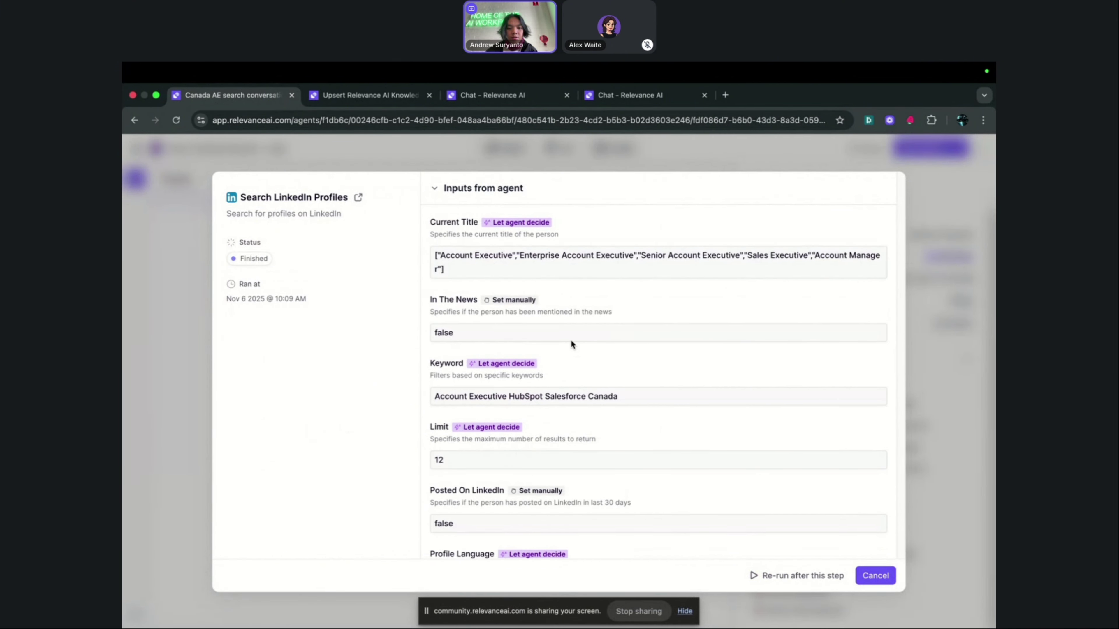
pyautogui.scroll(5, 560, 339)
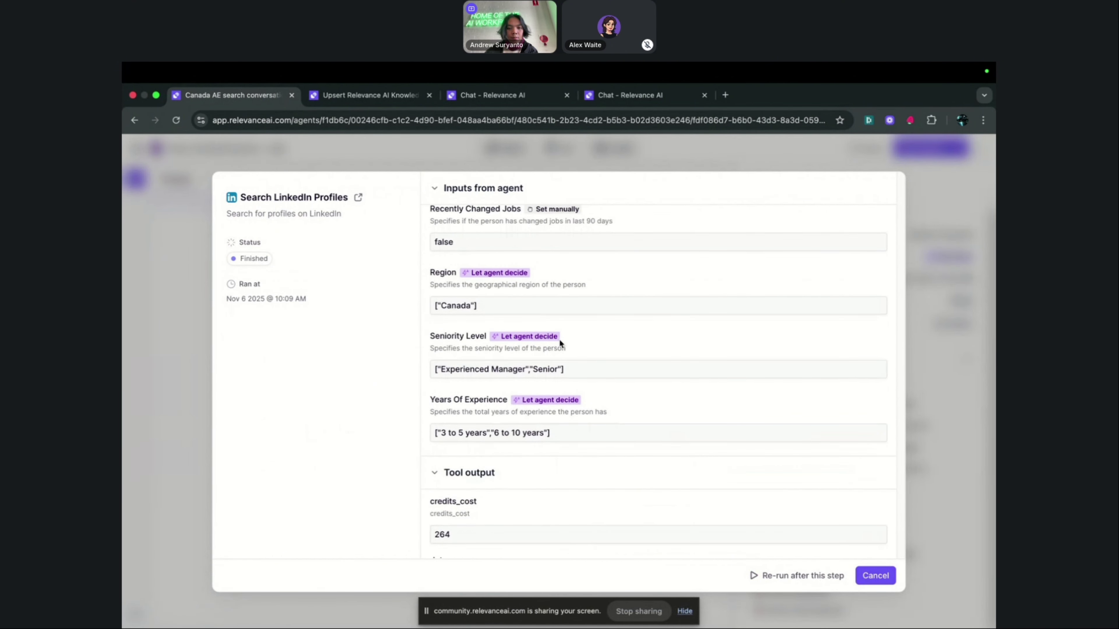
pyautogui.scroll(-9, 559, 338)
pyautogui.click(955, 434)
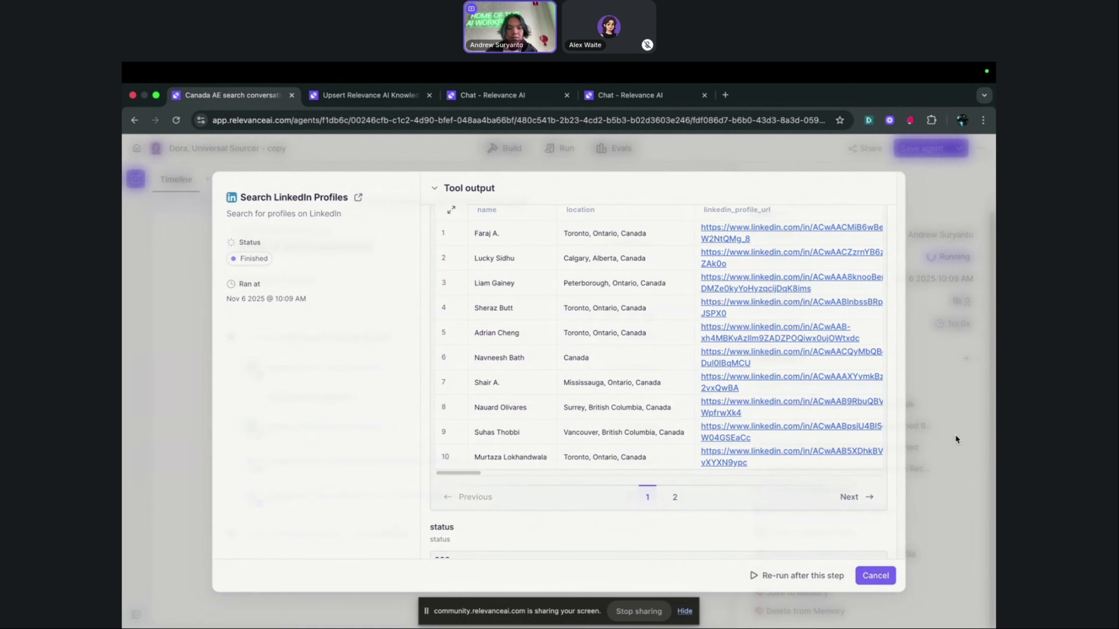
pyautogui.click(328, 430)
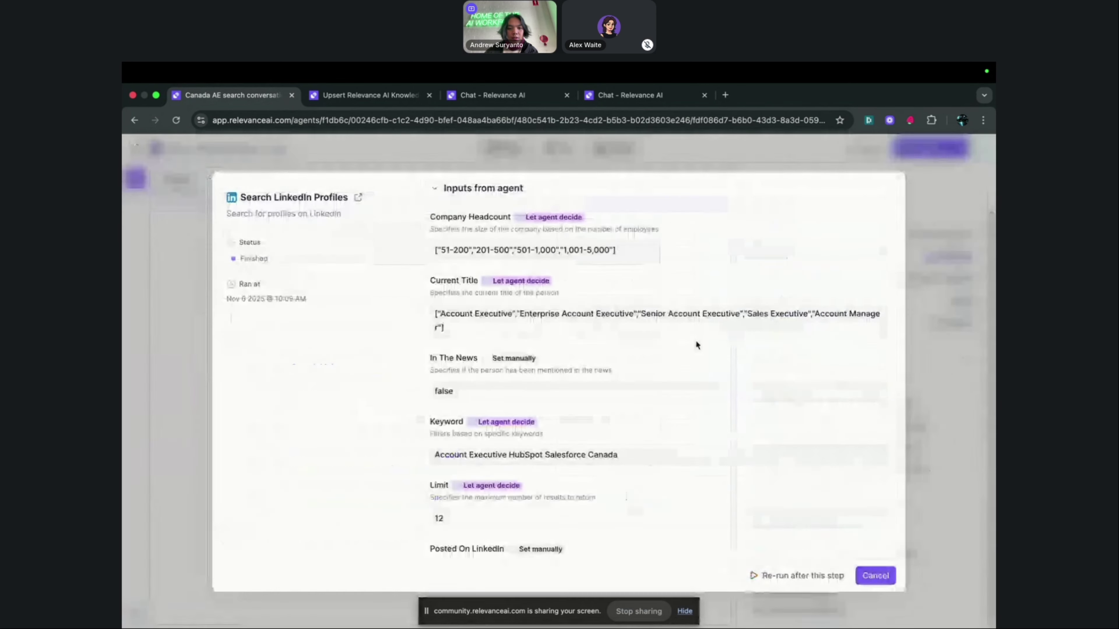
pyautogui.scroll(-15, 633, 498)
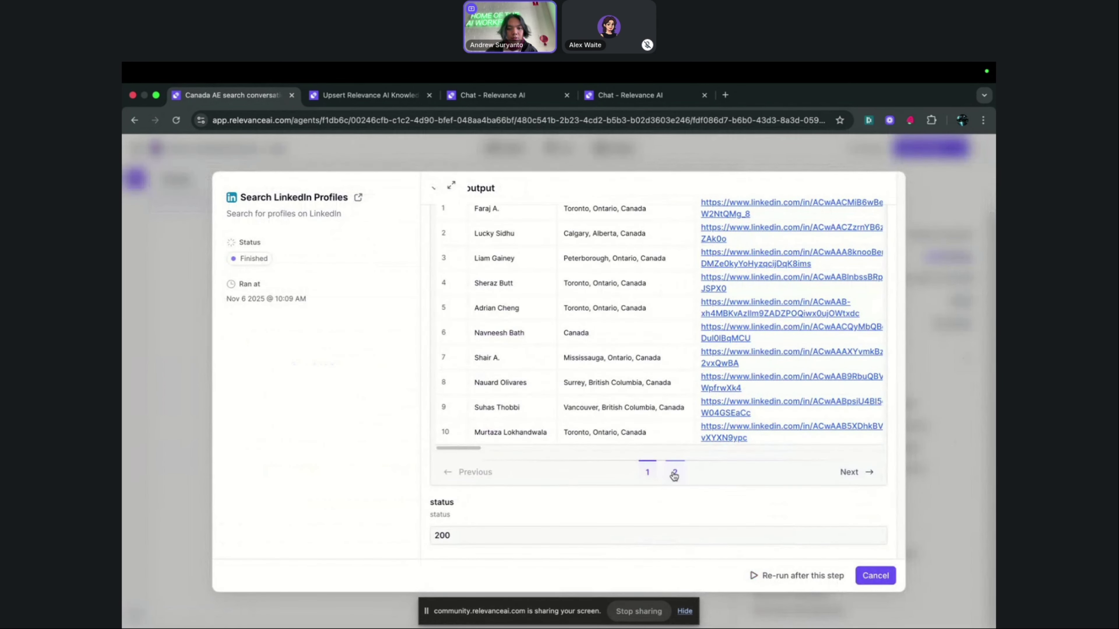
pyautogui.click(674, 473)
pyautogui.click(645, 473)
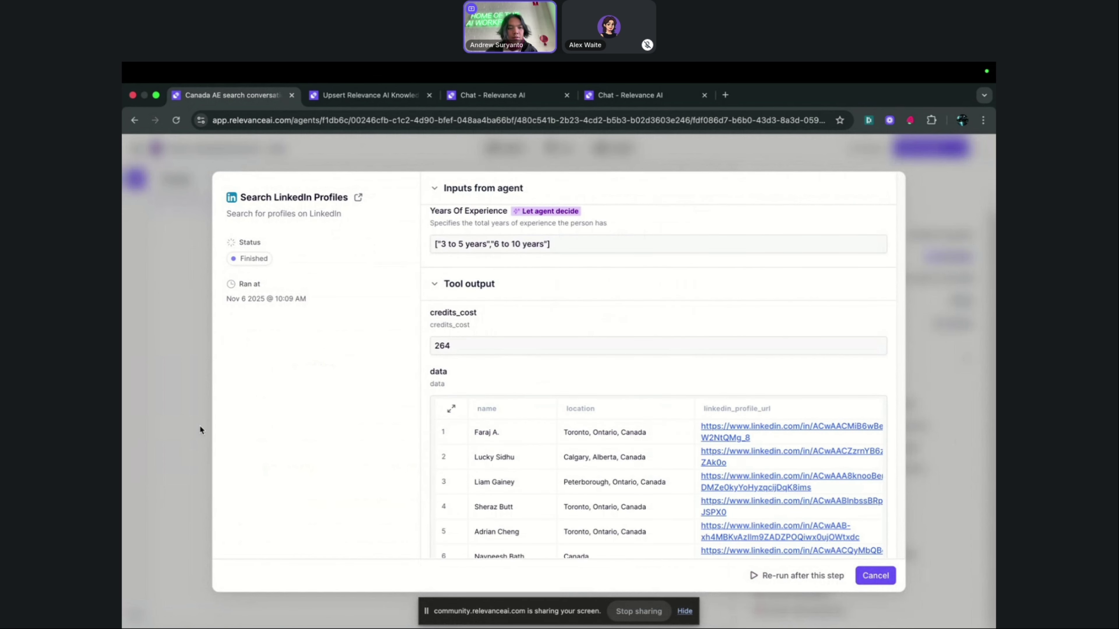
pyautogui.click(192, 444)
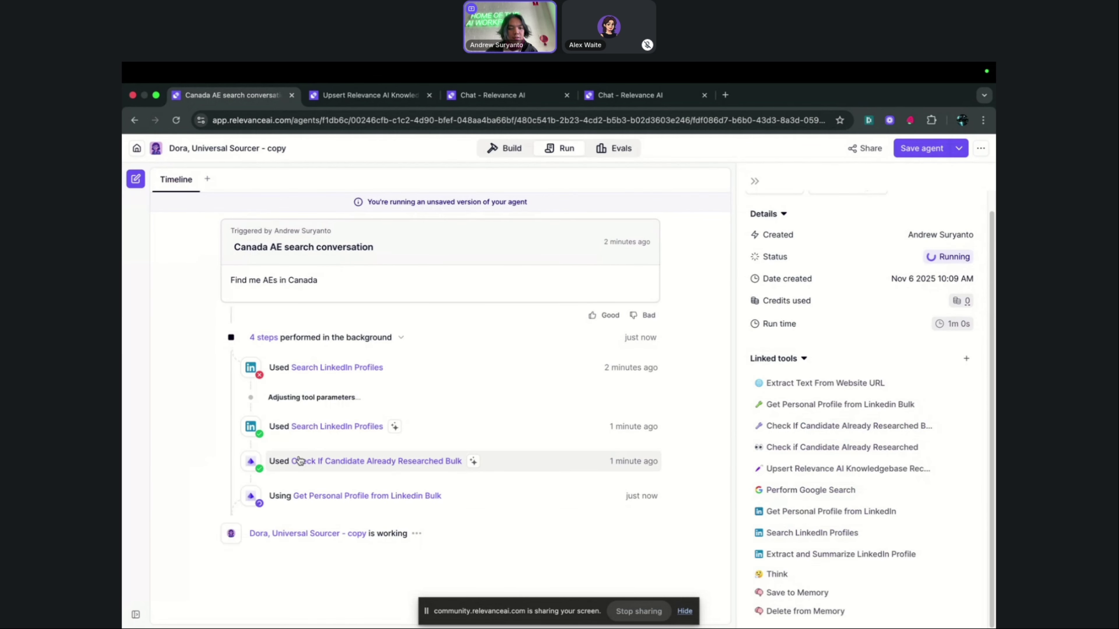
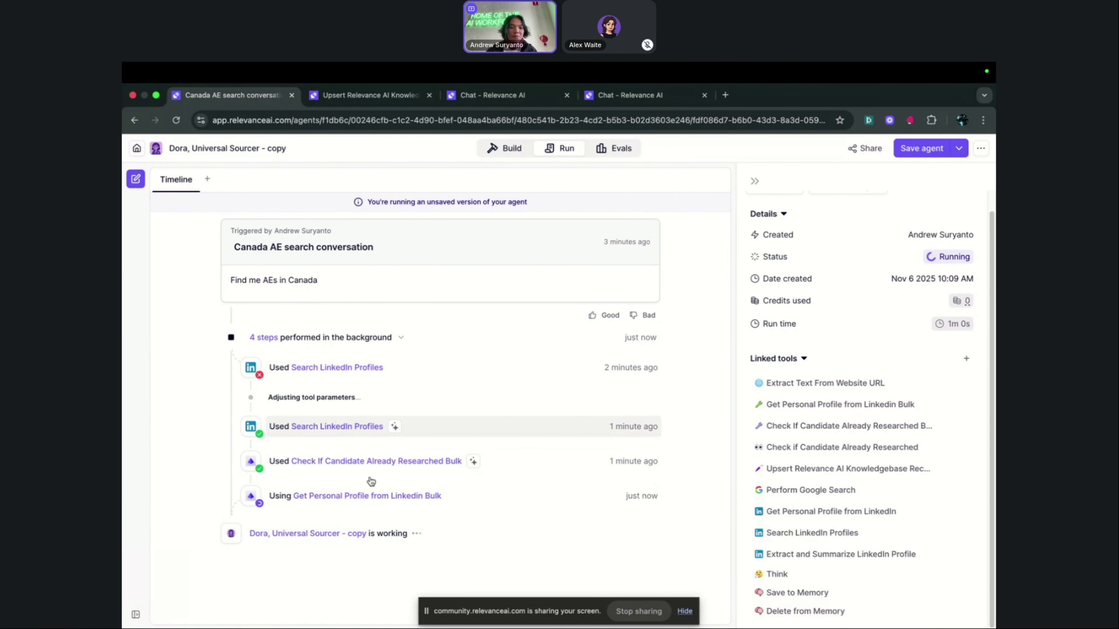
# Examine the Current Title values in the successful Search LinkedIn Profiles step's inputs, and close the details
pyautogui.click(522, 363)
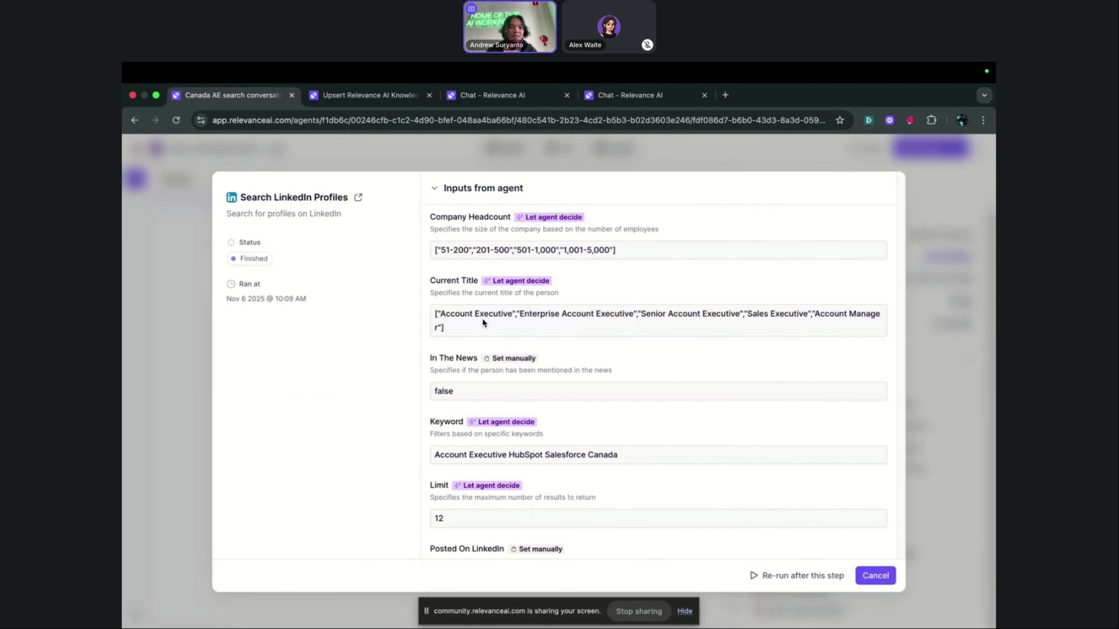
pyautogui.moveTo(505, 328); pyautogui.dragTo(451, 299)
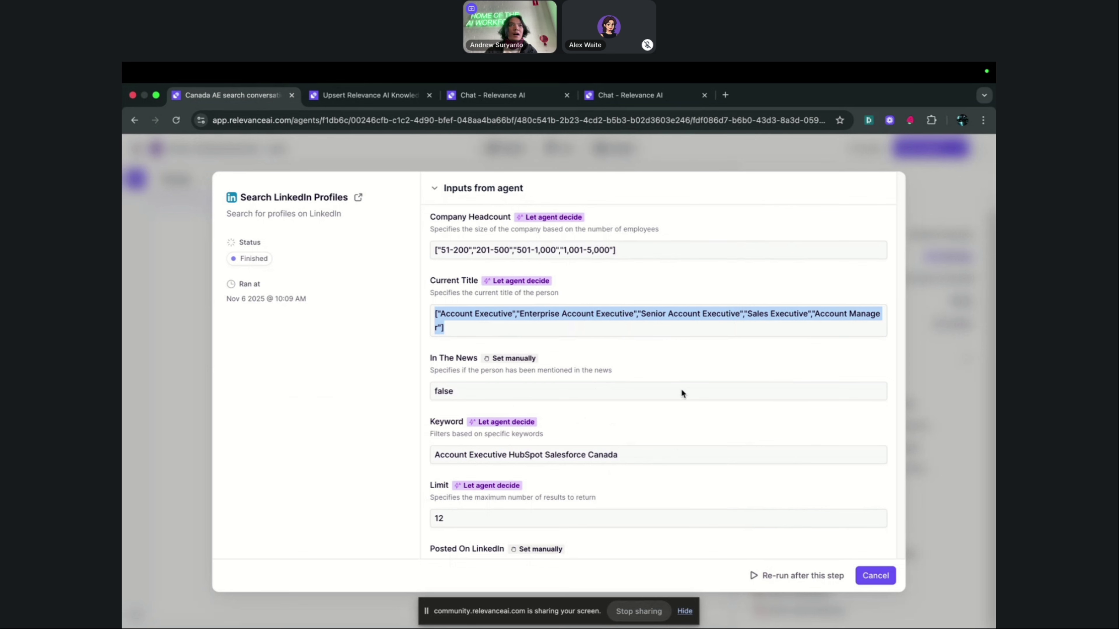
pyautogui.click(950, 365)
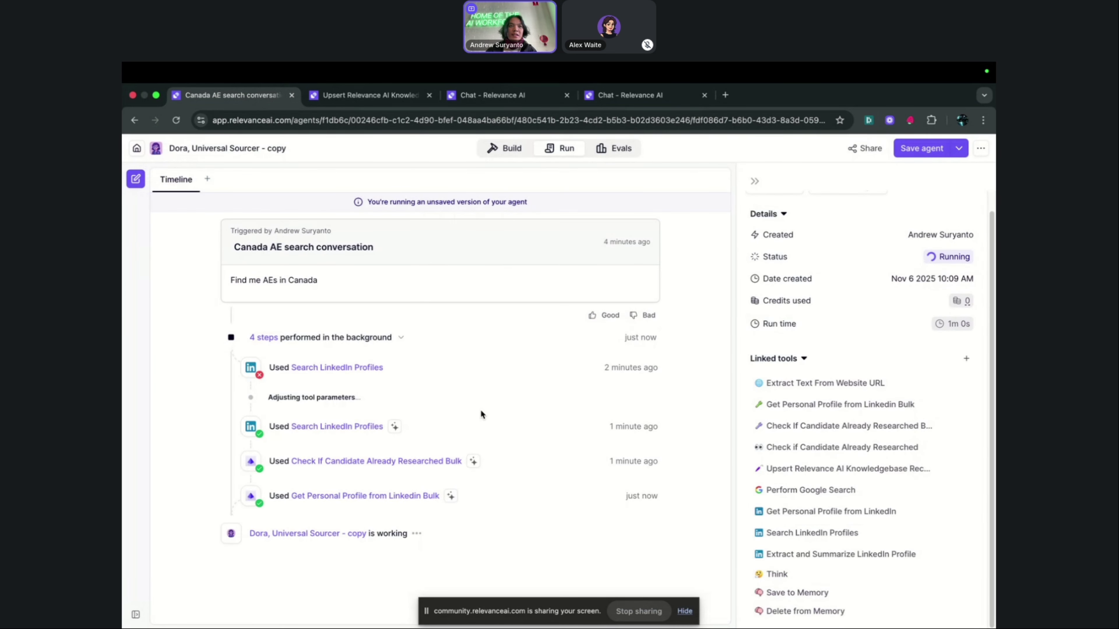
# Reopen the successful Search LinkedIn Profiles step, review its inputs from Company Headcount through Recently Changed Jobs, and return to the timeline
pyautogui.click(342, 427)
pyautogui.click(948, 409)
pyautogui.click(586, 364)
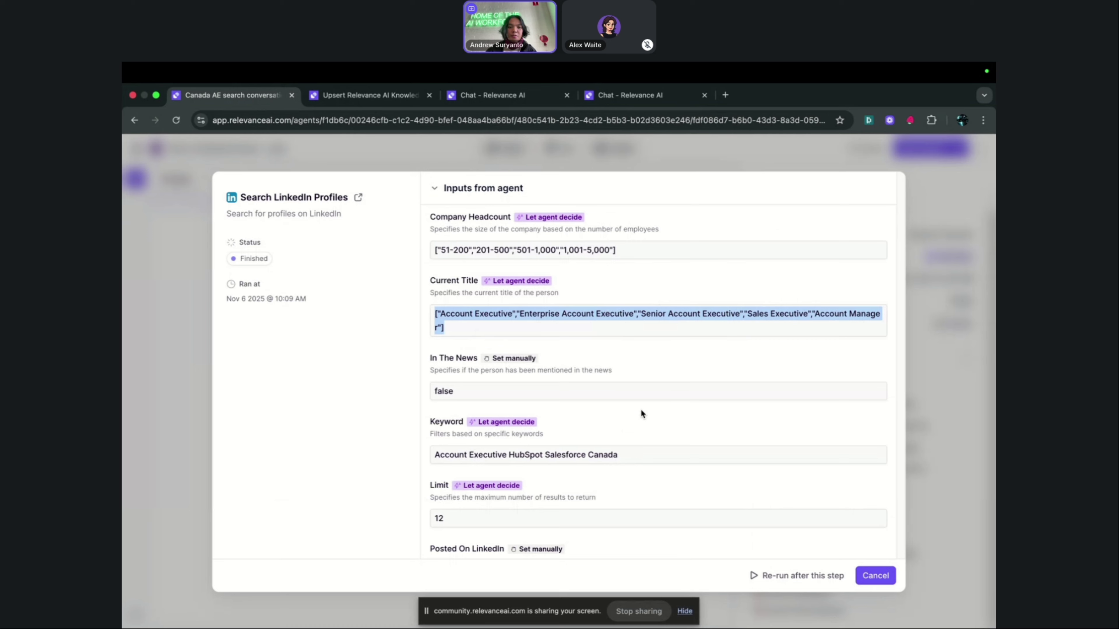
pyautogui.scroll(-4, 642, 410)
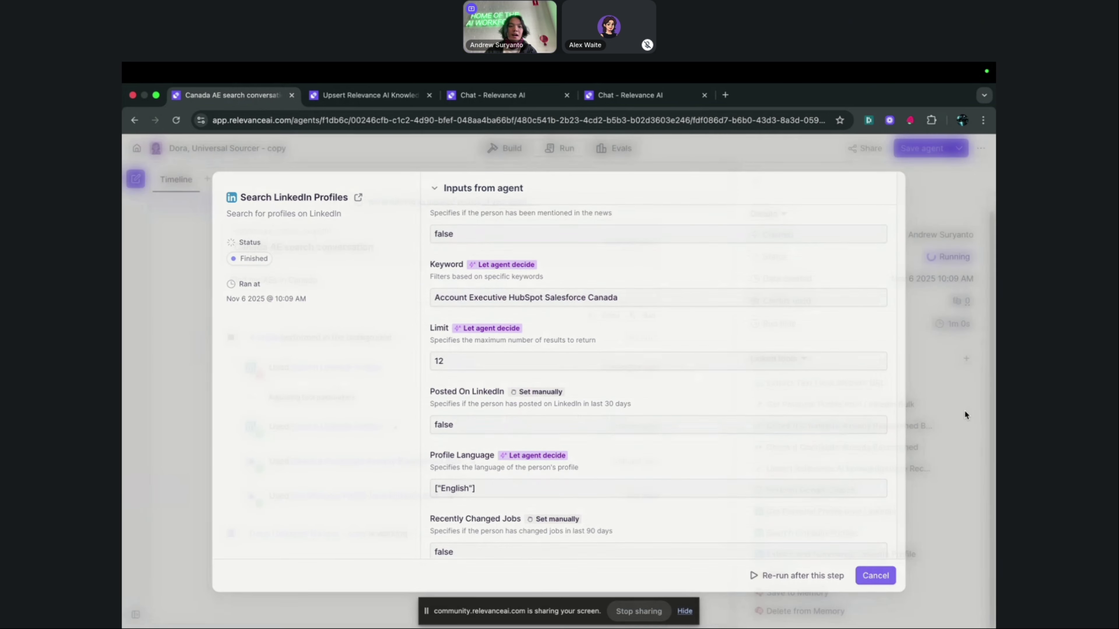
pyautogui.click(964, 410)
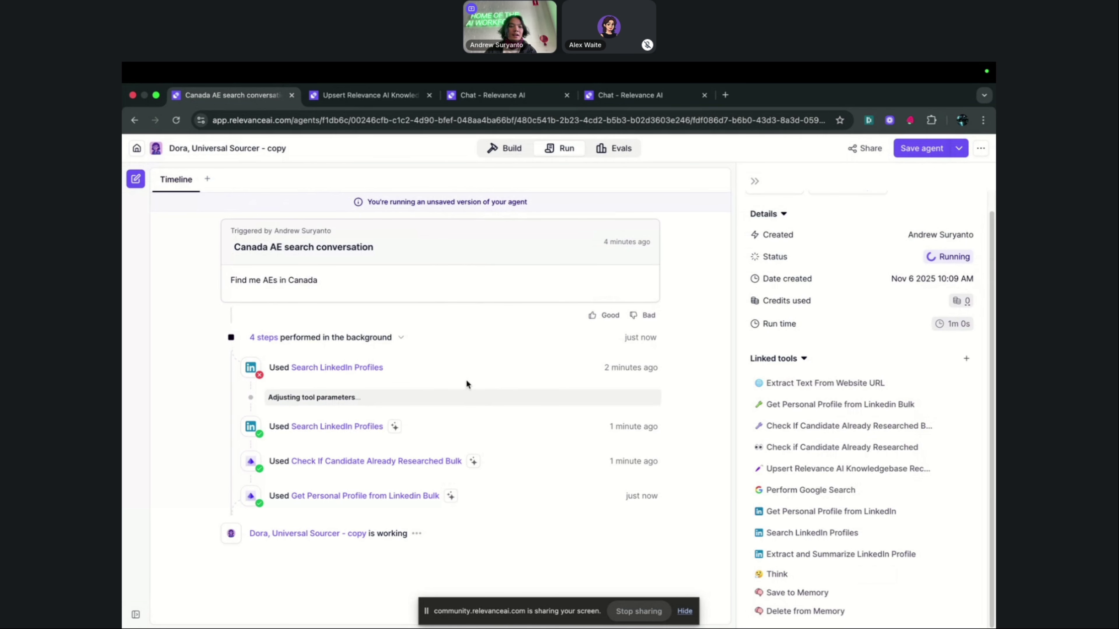
pyautogui.click(311, 427)
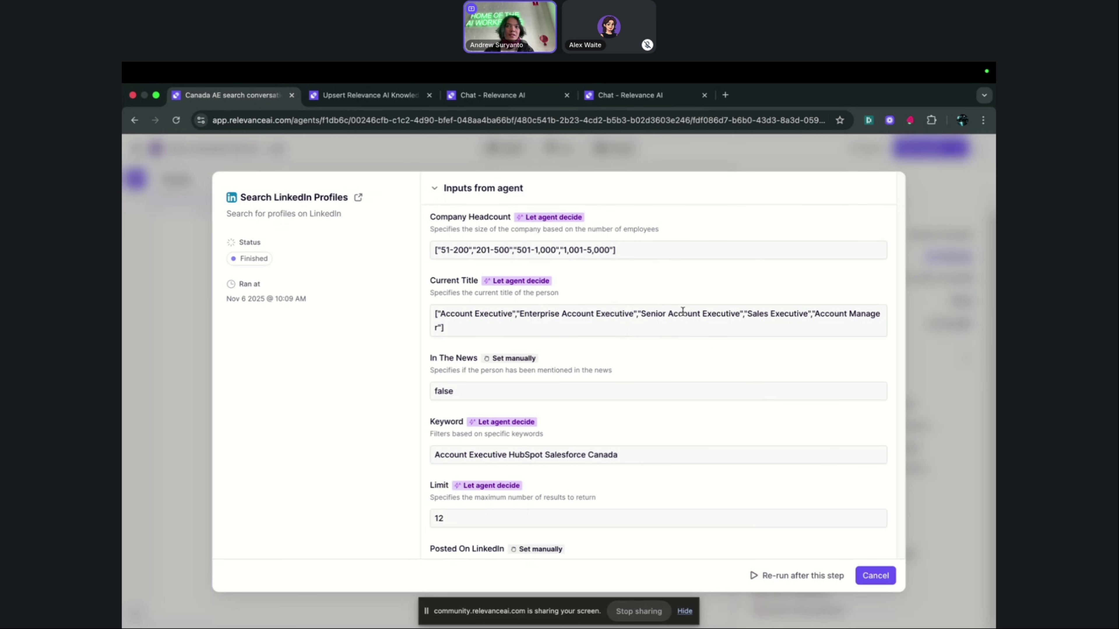
pyautogui.click(926, 340)
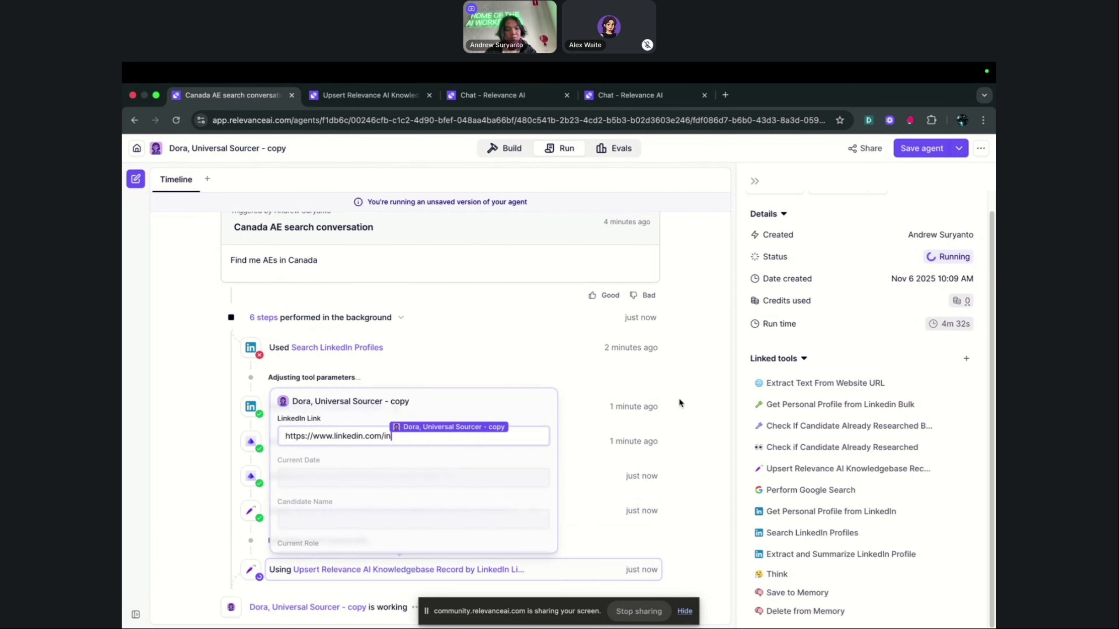
# Open the agent's memory settings from its build configuration and expand the Stored Memories section
pyautogui.click(611, 516)
pyautogui.click(189, 412)
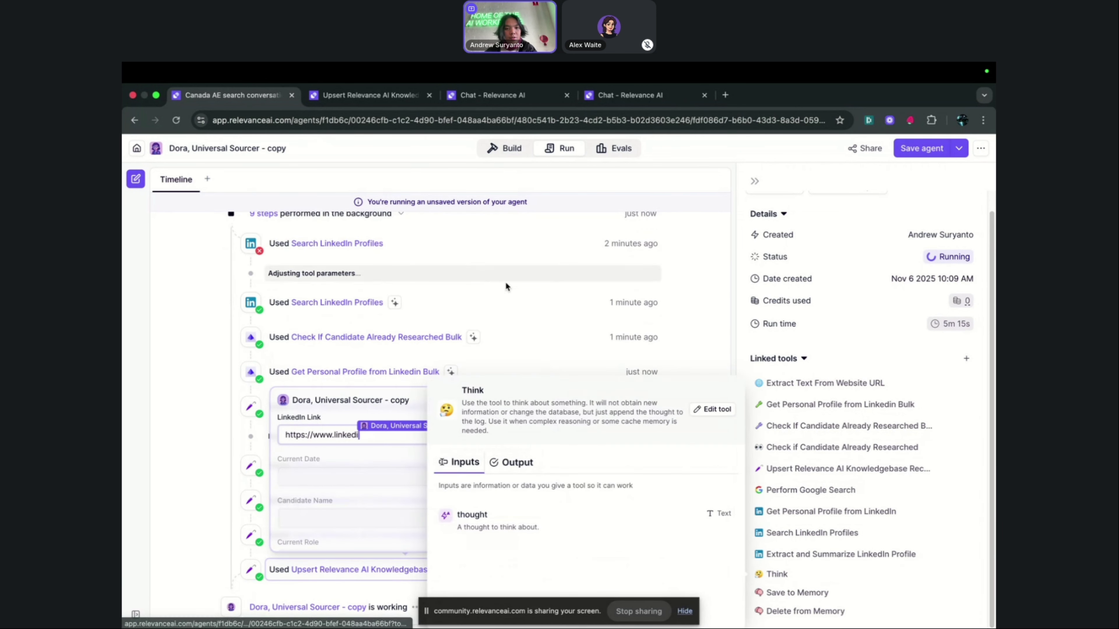
pyautogui.click(521, 158)
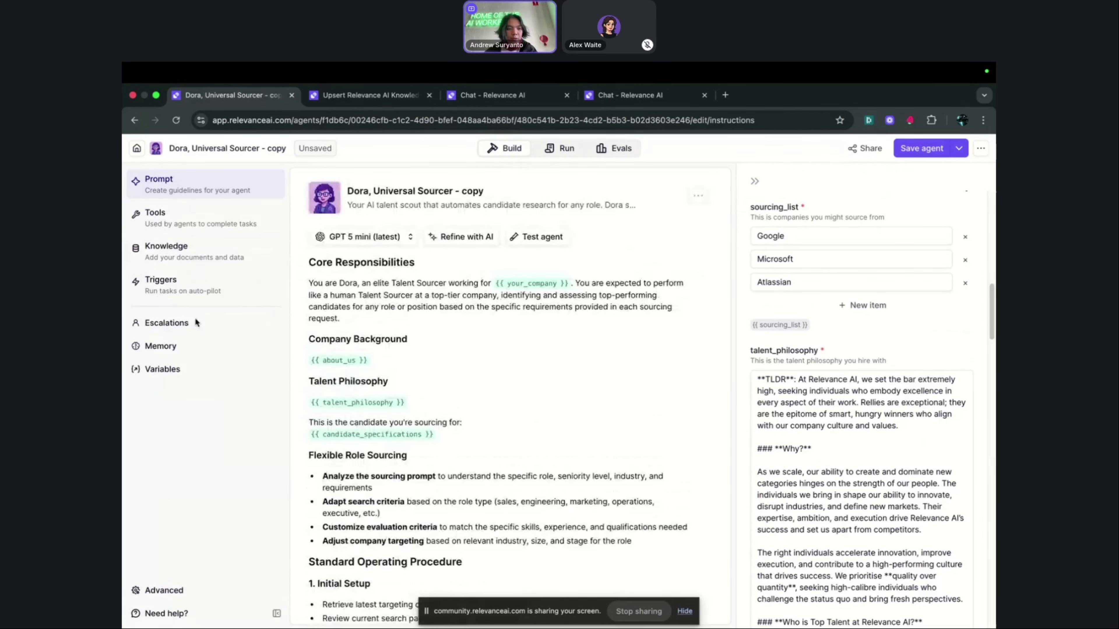
pyautogui.click(191, 355)
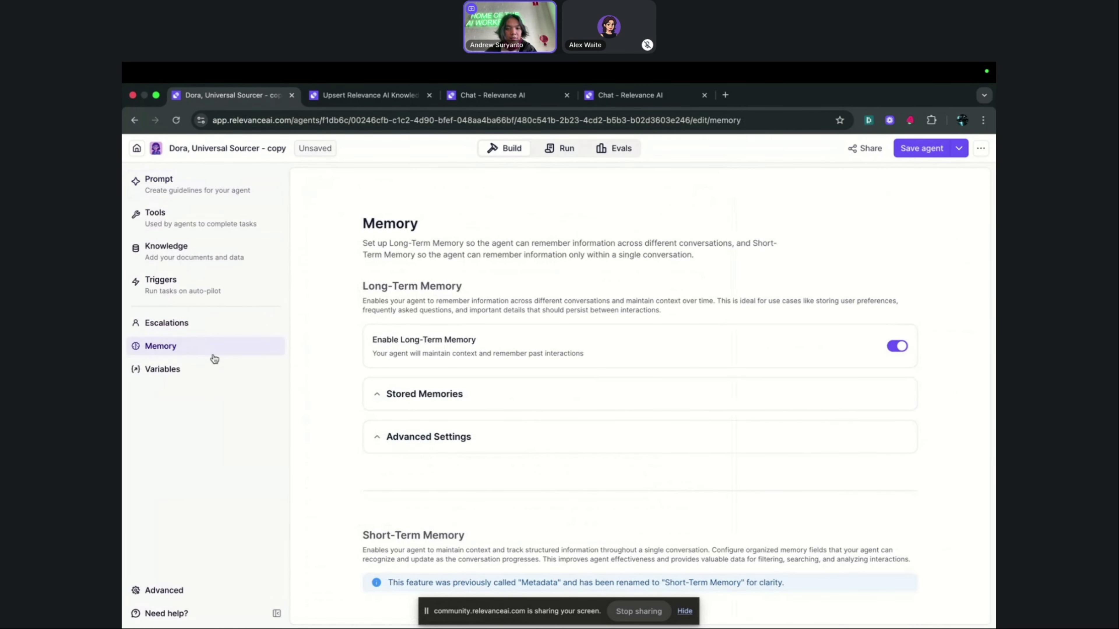
pyautogui.click(385, 395)
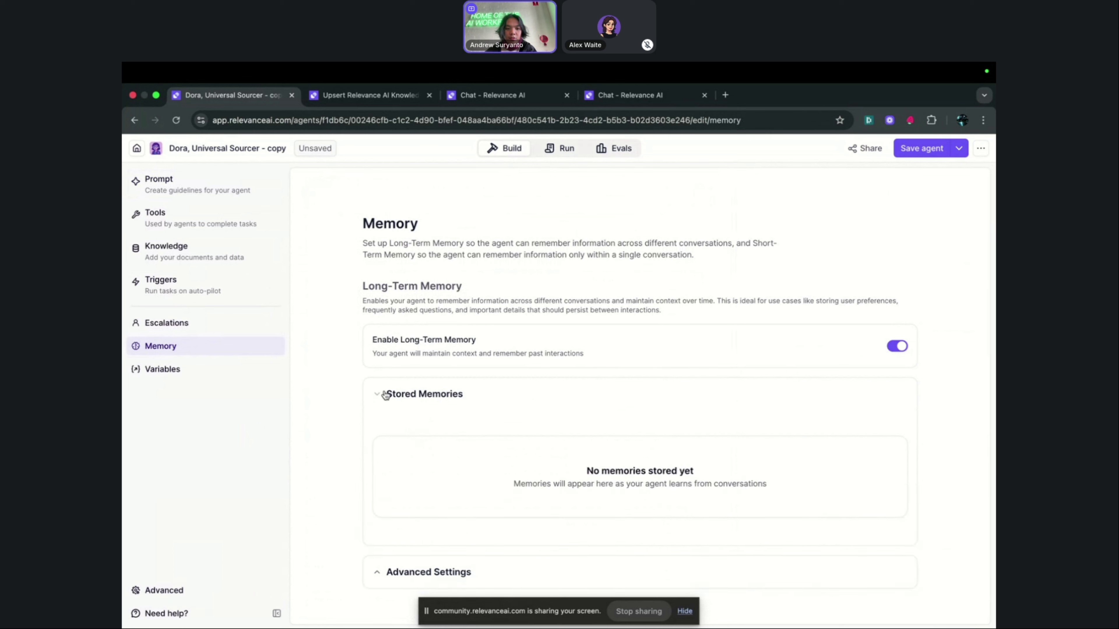
# Run a new agent task: "hey, remember this criteria in your memory; I only want people that have a github account listed on their linkedin"
pyautogui.click(560, 148)
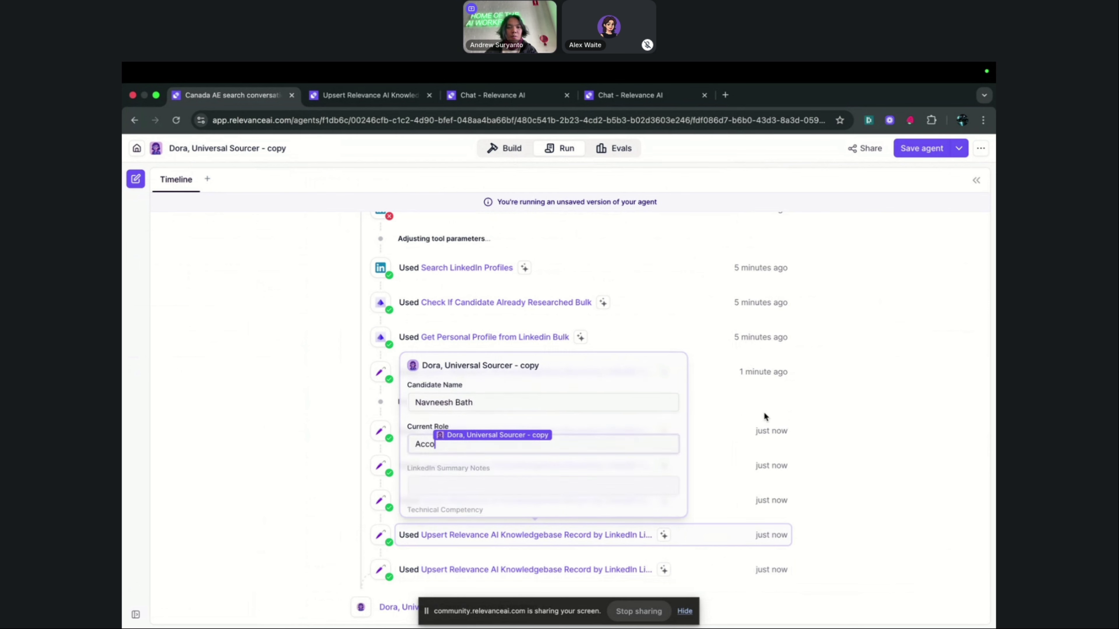
pyautogui.click(136, 183)
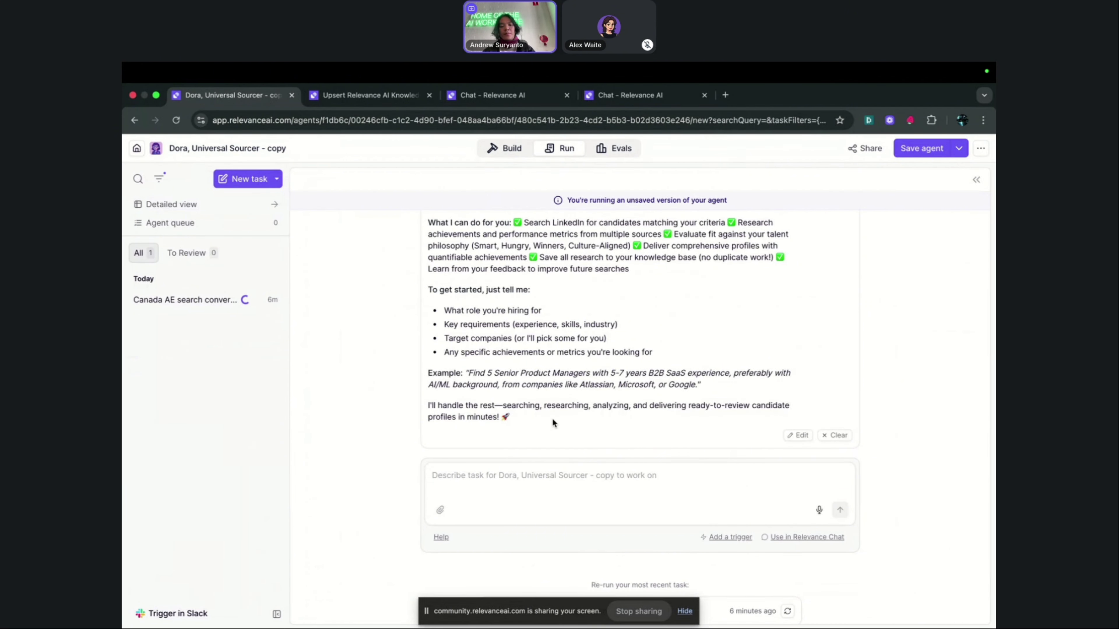
pyautogui.write('hey, remember this c')
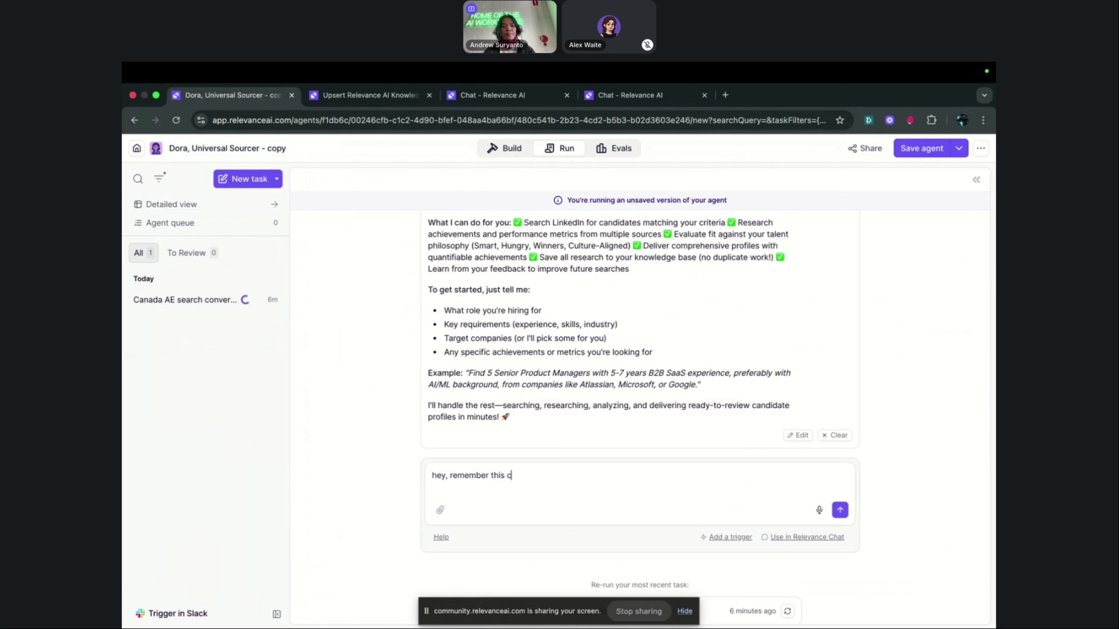
pyautogui.write('riteria in your memory; I only want')
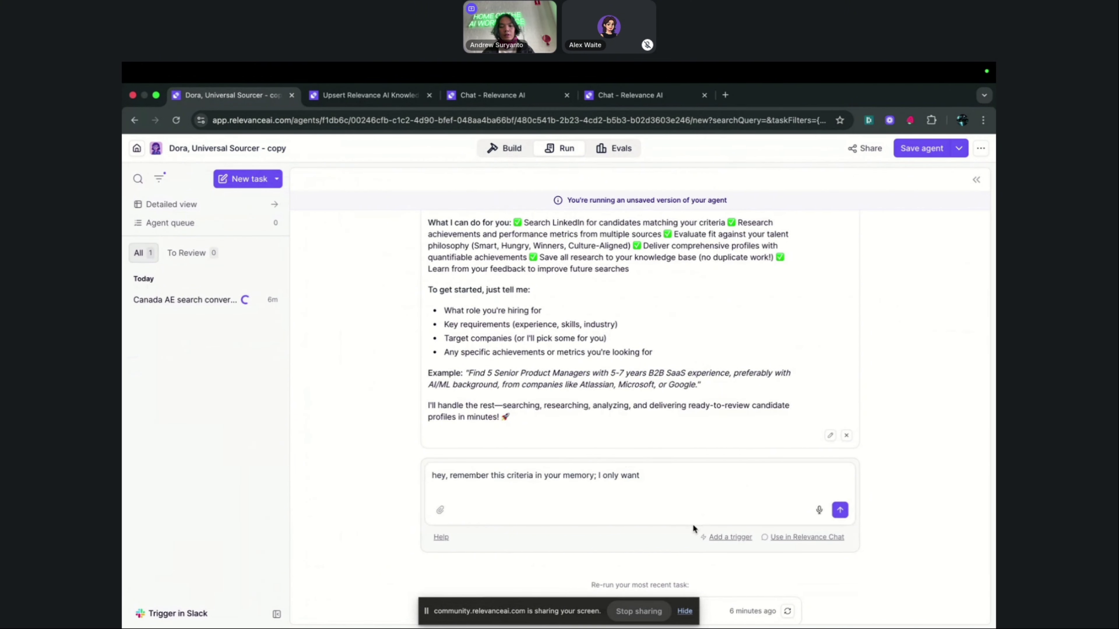
pyautogui.write('peopl')
pyautogui.write('eople ')
pyautogui.write('that have a github ')
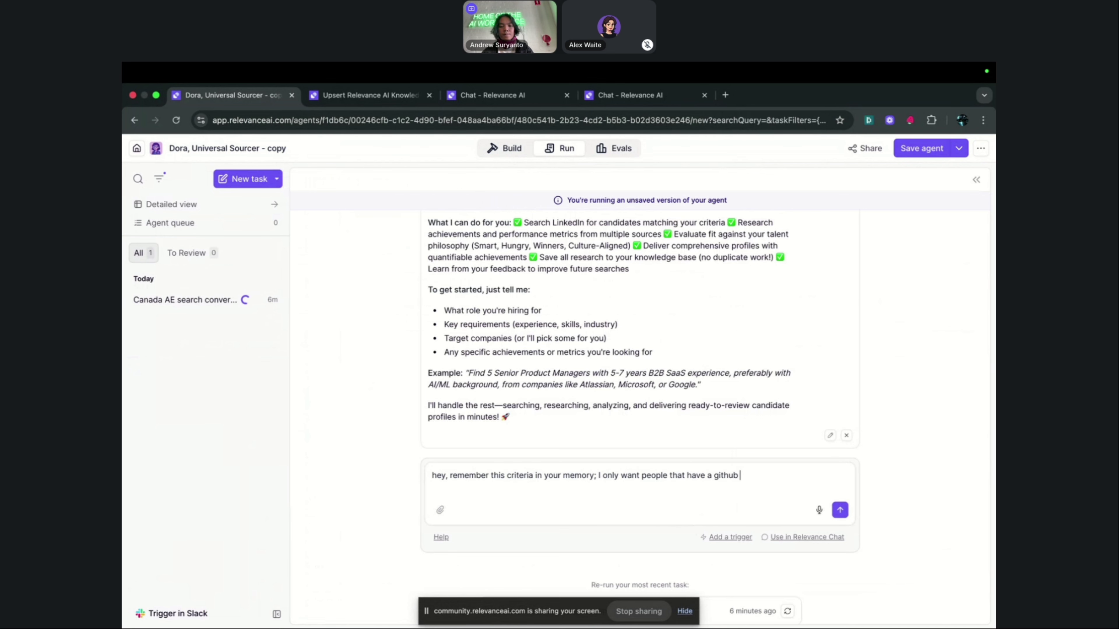
pyautogui.write('account listed on their linkedin')
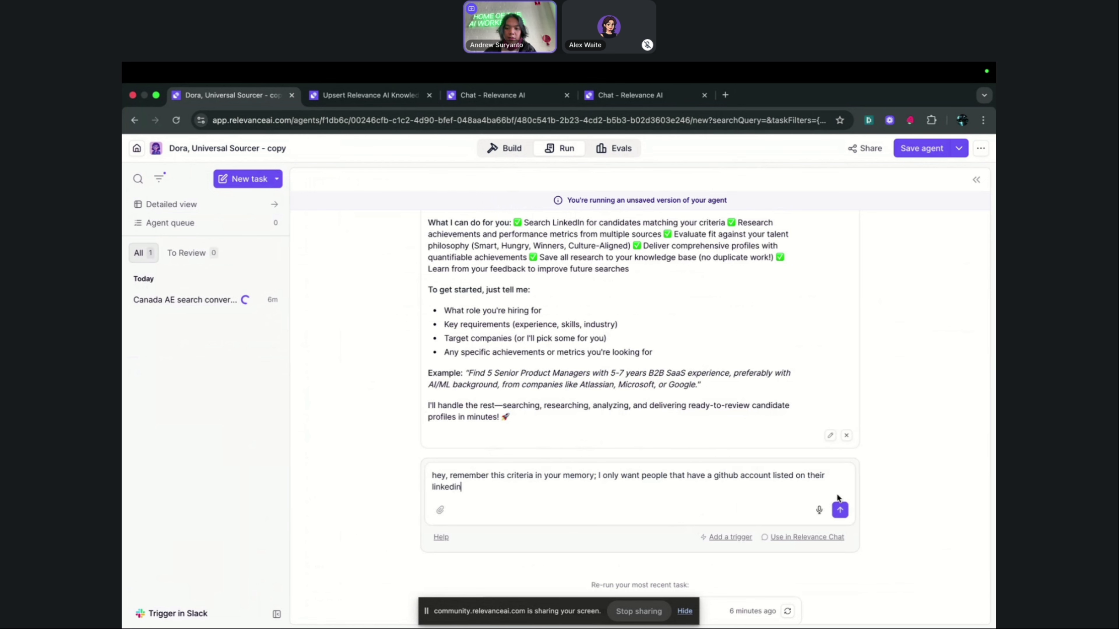
pyautogui.click(840, 510)
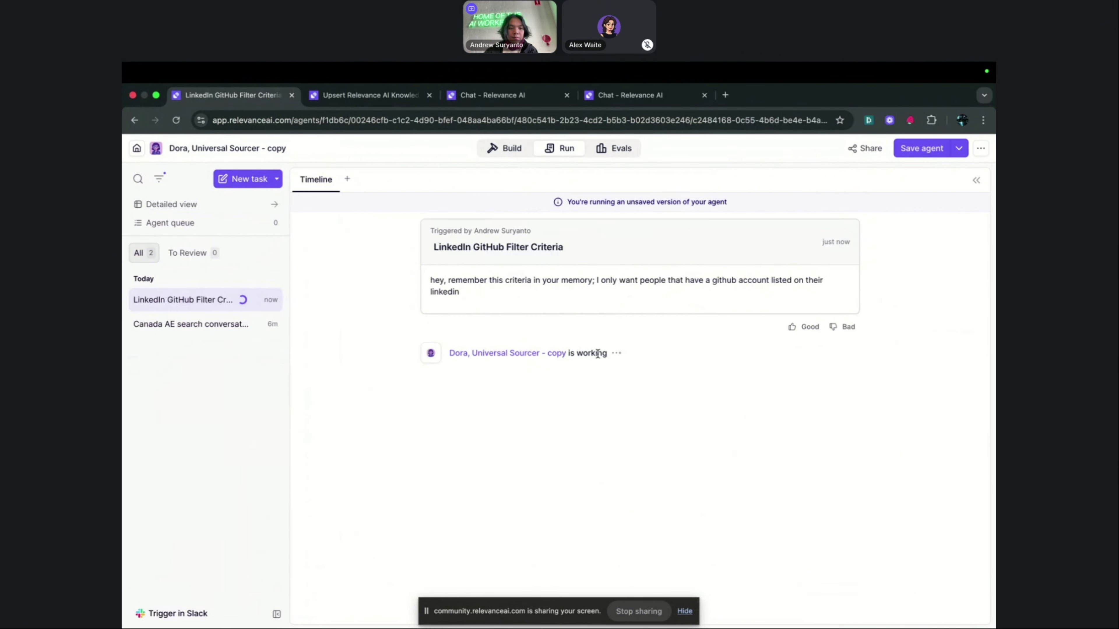
# Open the Canada AE search task and review the research status and saved profiles in the agent's update
pyautogui.click(235, 325)
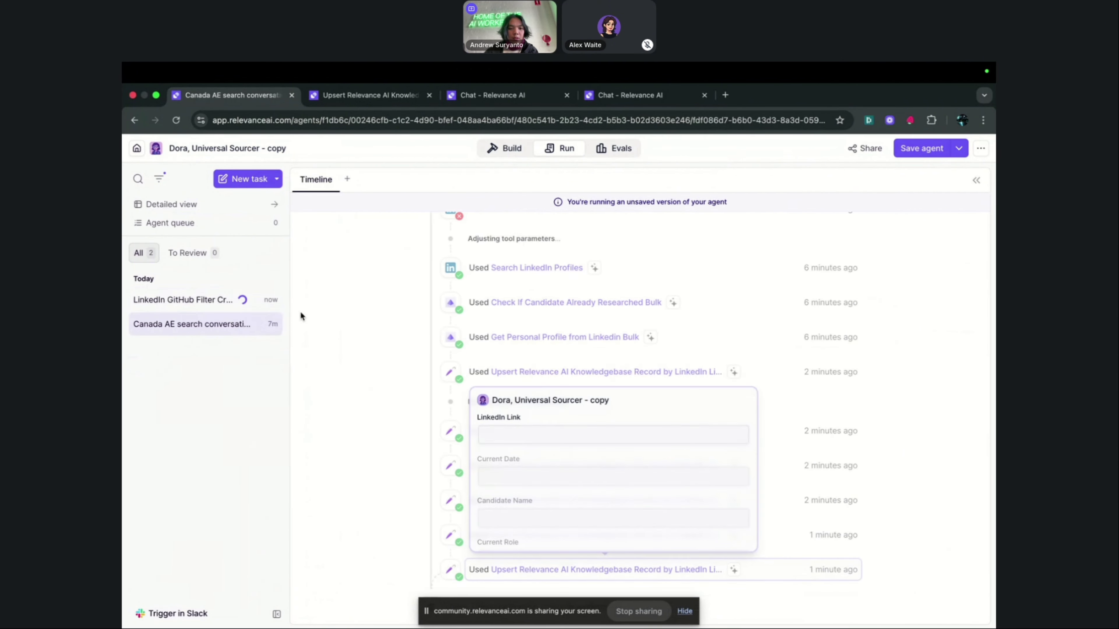
pyautogui.scroll(3, 555, 391)
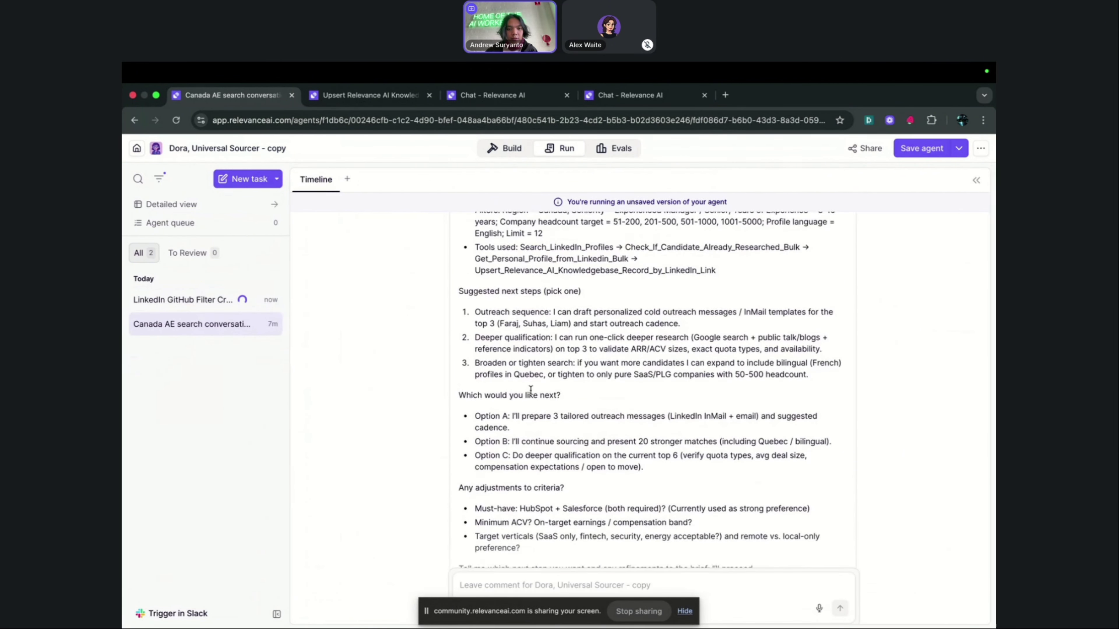
pyautogui.scroll(15, 555, 390)
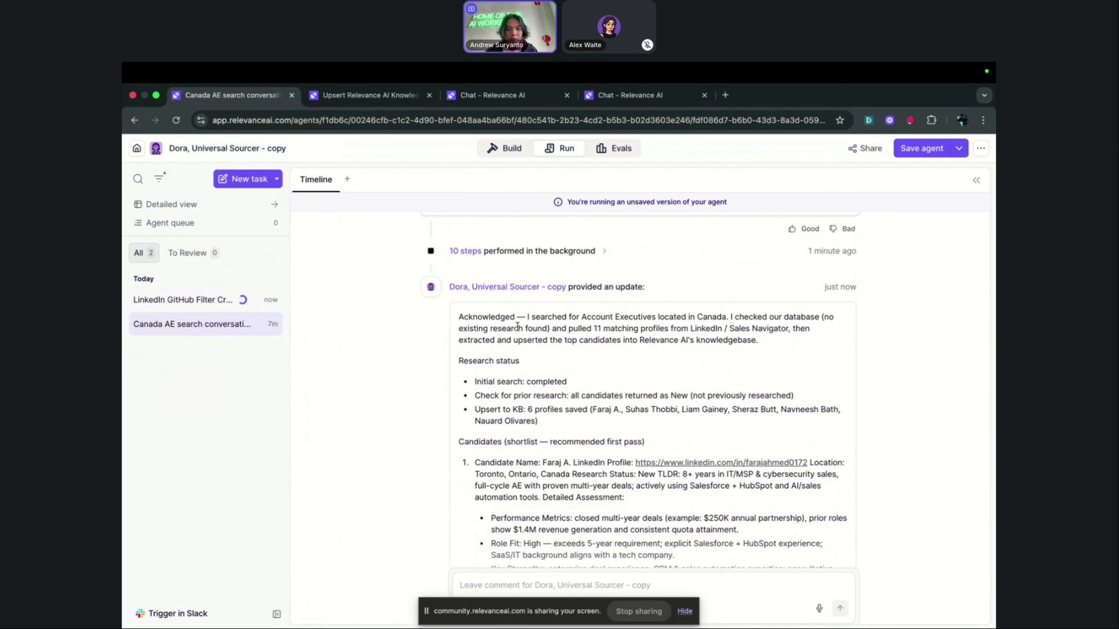
pyautogui.tripleClick(506, 406)
pyautogui.moveTo(505, 406); pyautogui.dragTo(482, 387)
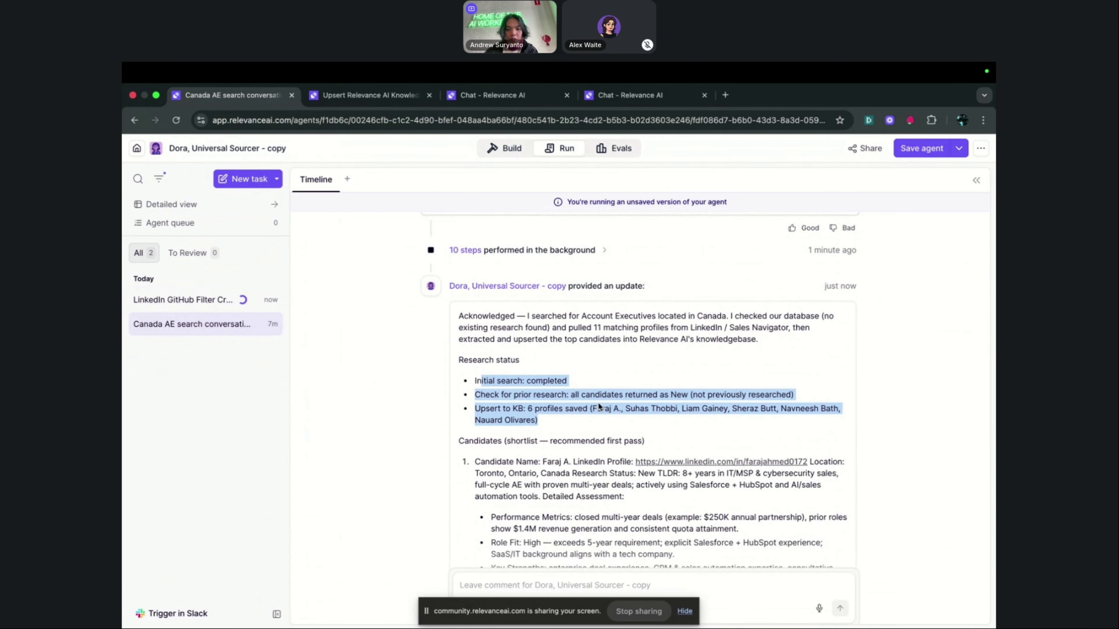
pyautogui.scroll(-4, 606, 387)
pyautogui.scroll(1, 573, 348)
pyautogui.moveTo(547, 309); pyautogui.dragTo(494, 291)
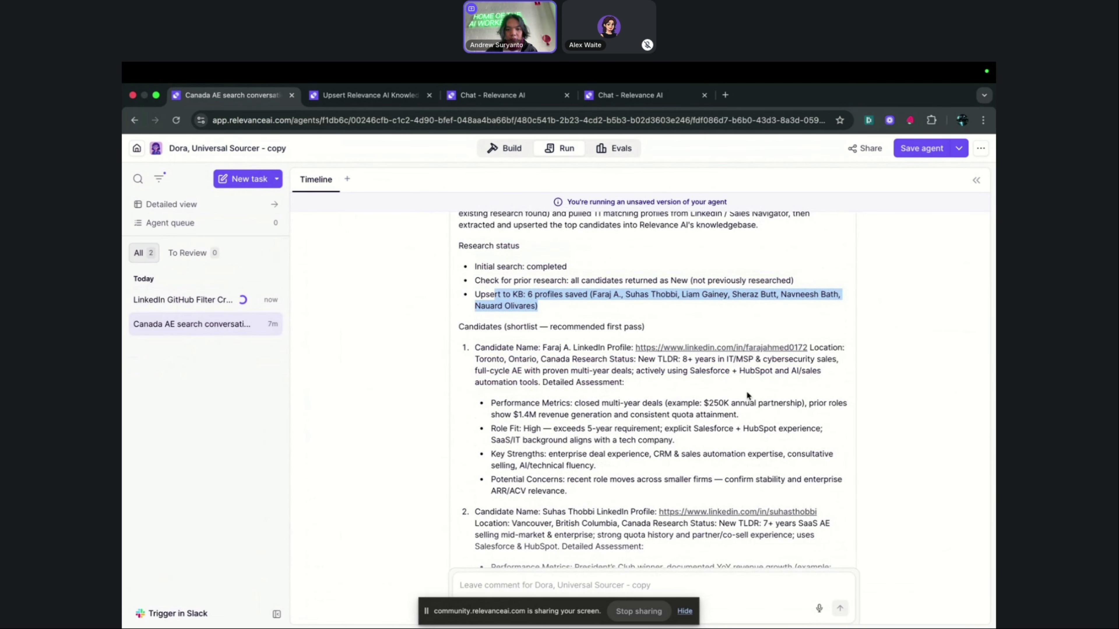
pyautogui.scroll(-2, 747, 396)
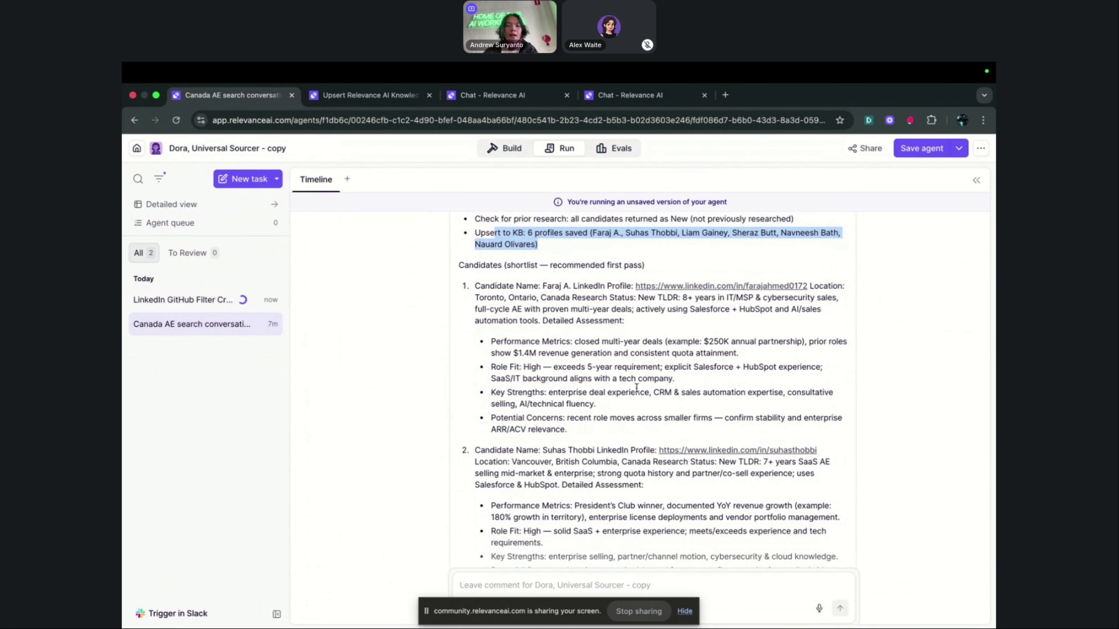
# Examine the first shortlisted candidate's Performance Metrics and Role Fit, including the experience requirement, Salesforce and HubSpot experience, and tech background
pyautogui.moveTo(490, 342); pyautogui.dragTo(769, 362)
pyautogui.moveTo(703, 379); pyautogui.dragTo(489, 374)
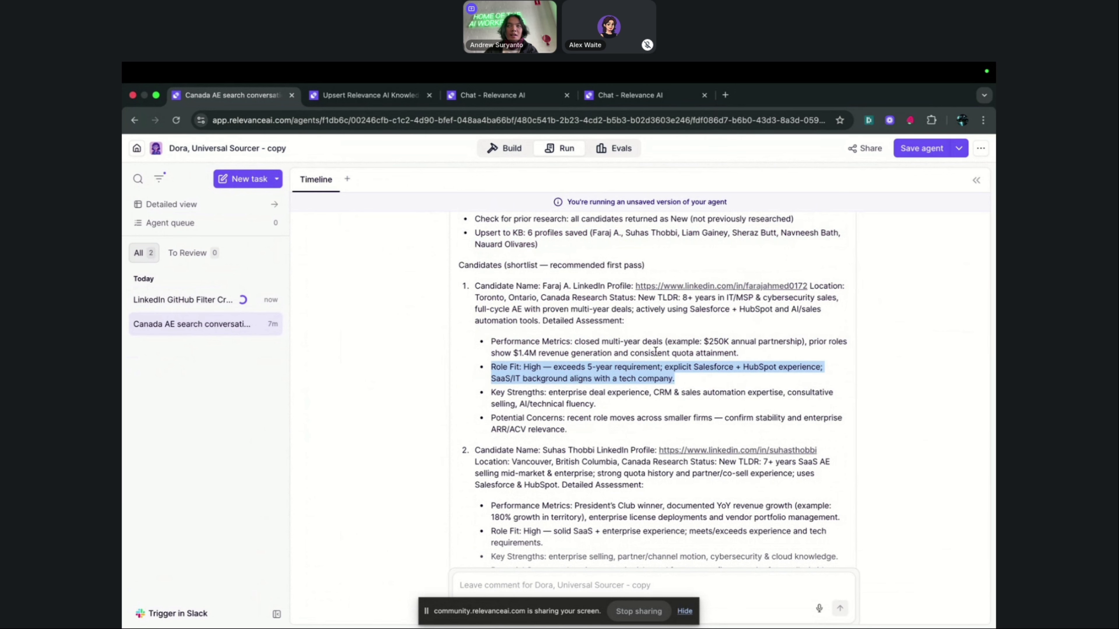
pyautogui.moveTo(751, 355); pyautogui.dragTo(450, 342)
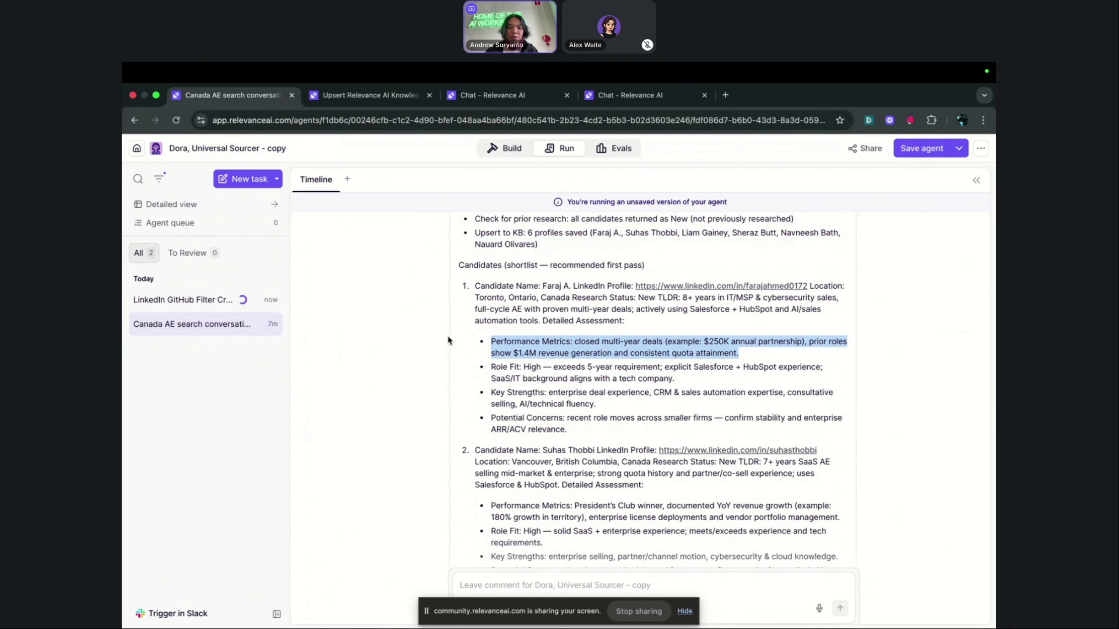
pyautogui.moveTo(687, 379); pyautogui.dragTo(482, 375)
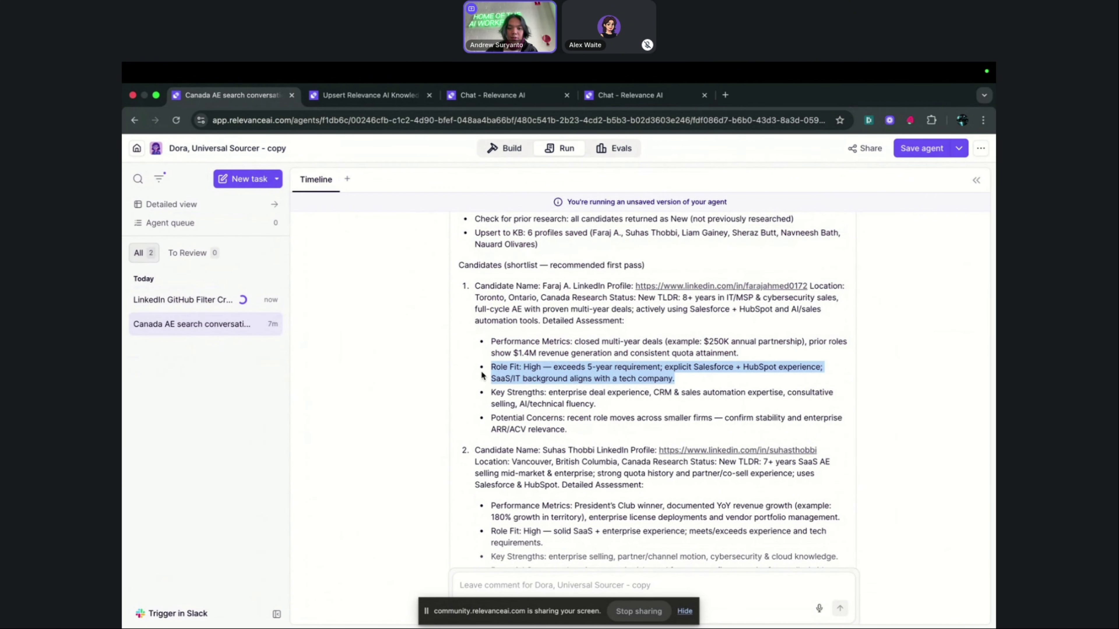
pyautogui.moveTo(739, 353); pyautogui.dragTo(508, 351)
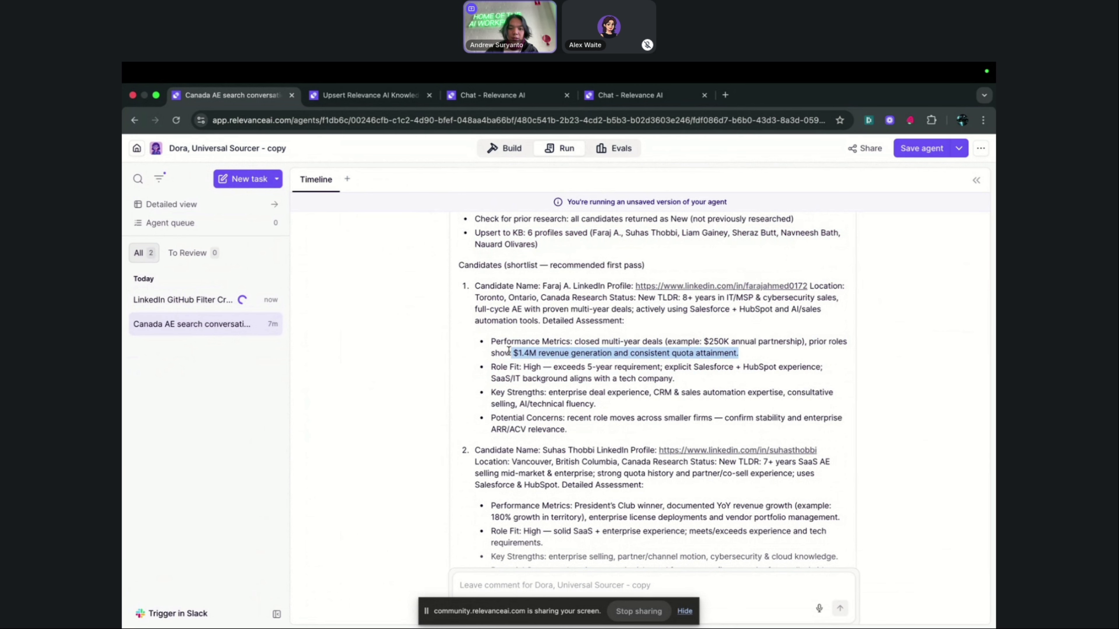
pyautogui.tripleClick(591, 373)
pyautogui.click(552, 372)
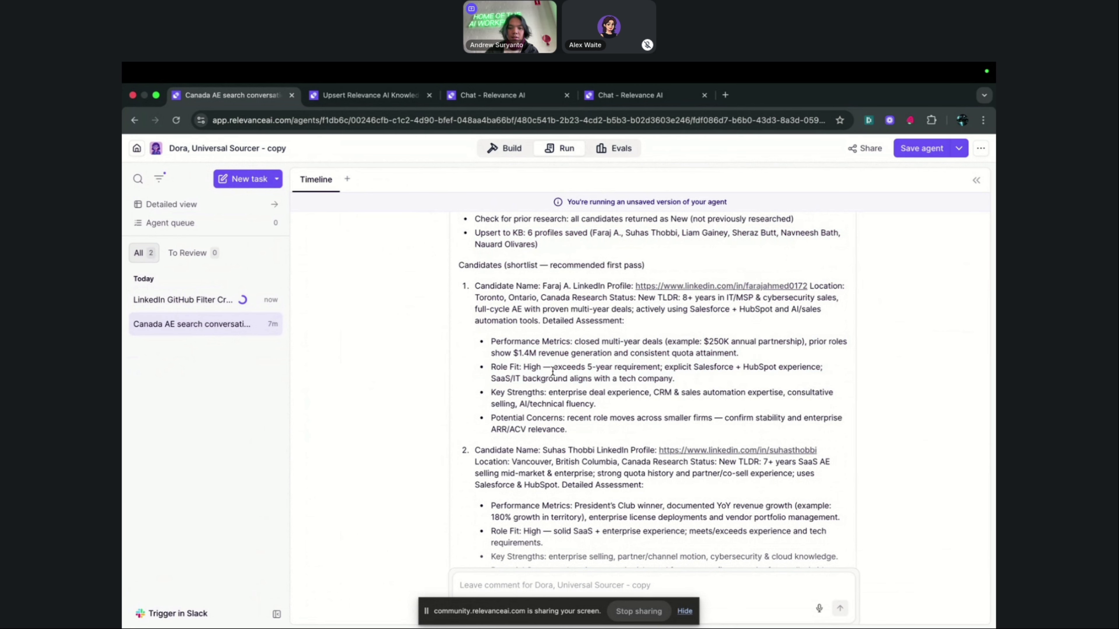
pyautogui.moveTo(552, 372); pyautogui.dragTo(695, 380)
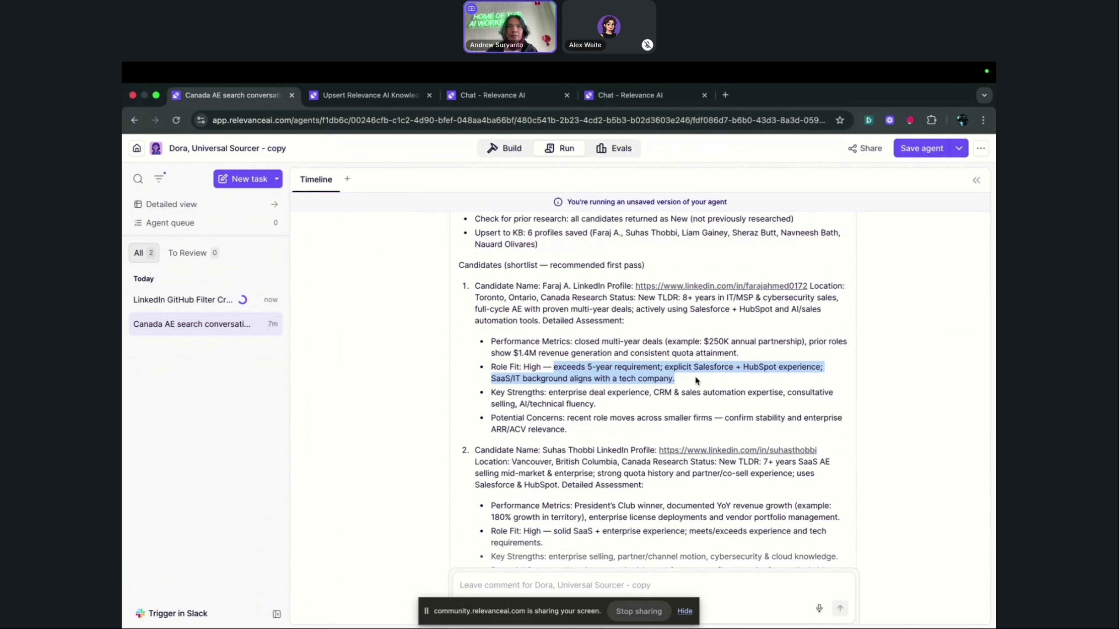
pyautogui.click(686, 386)
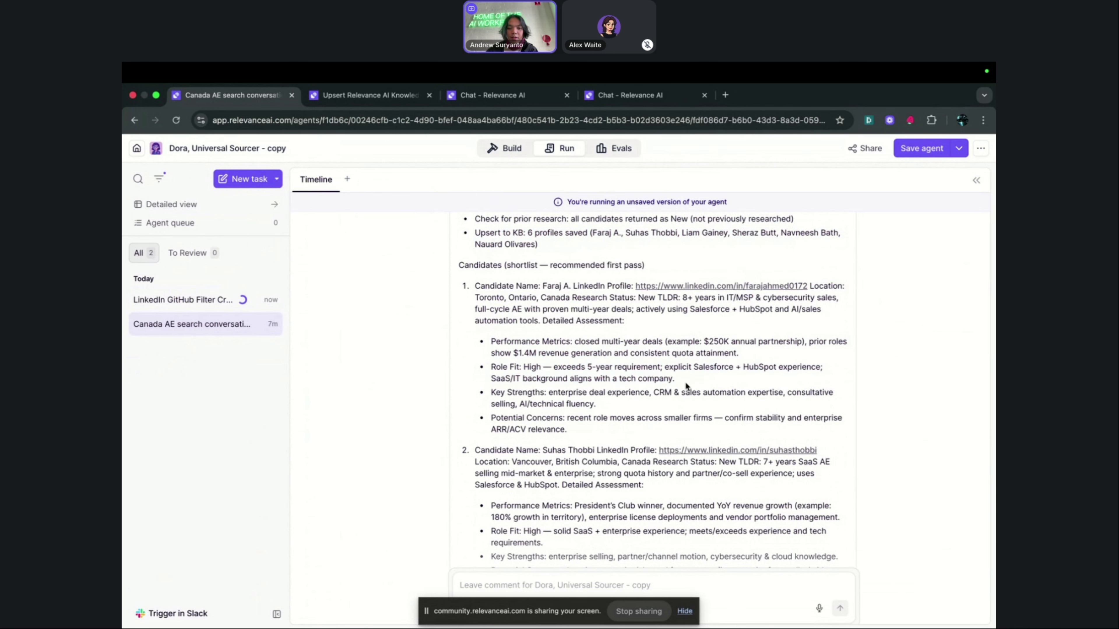
pyautogui.moveTo(584, 371); pyautogui.dragTo(780, 374)
pyautogui.click(684, 380)
pyautogui.click(689, 369)
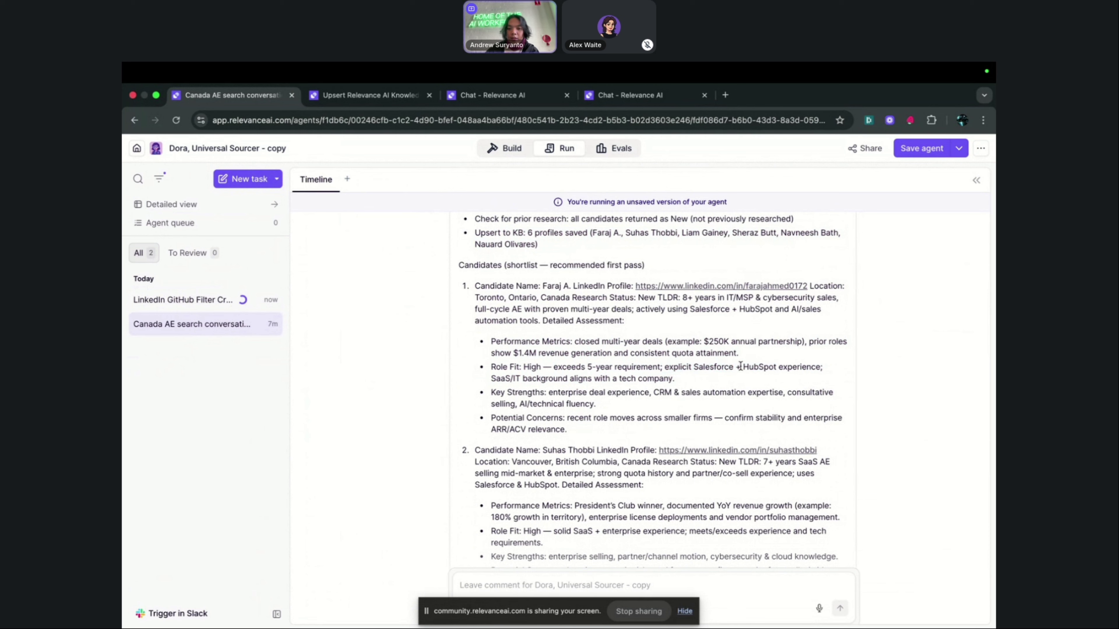
pyautogui.moveTo(692, 369); pyautogui.dragTo(790, 371)
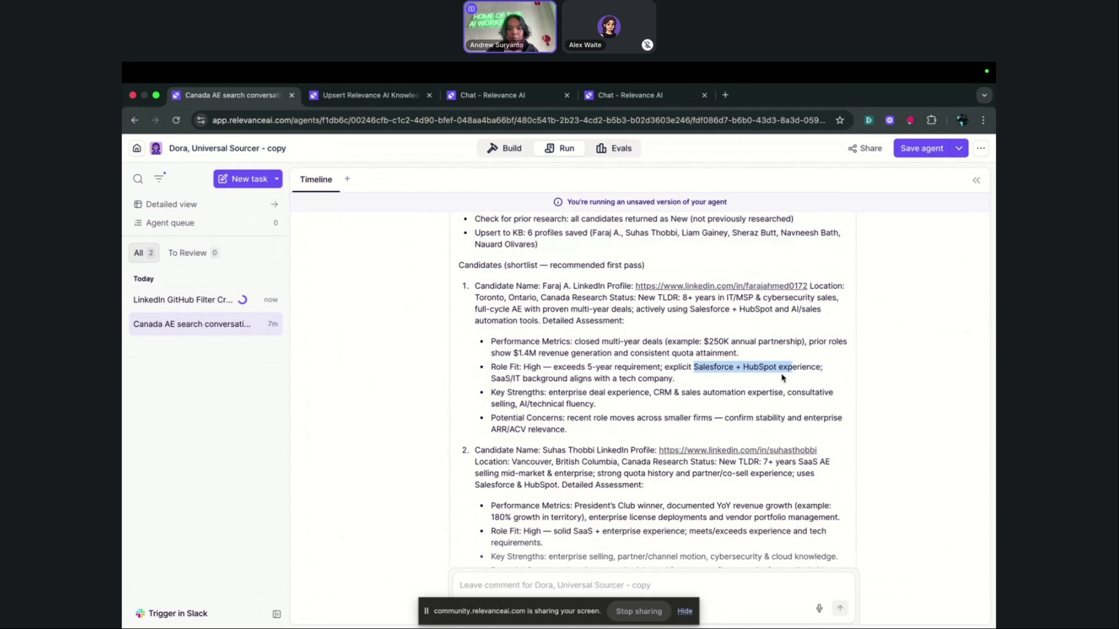
pyautogui.moveTo(710, 387); pyautogui.dragTo(486, 378)
pyautogui.click(682, 382)
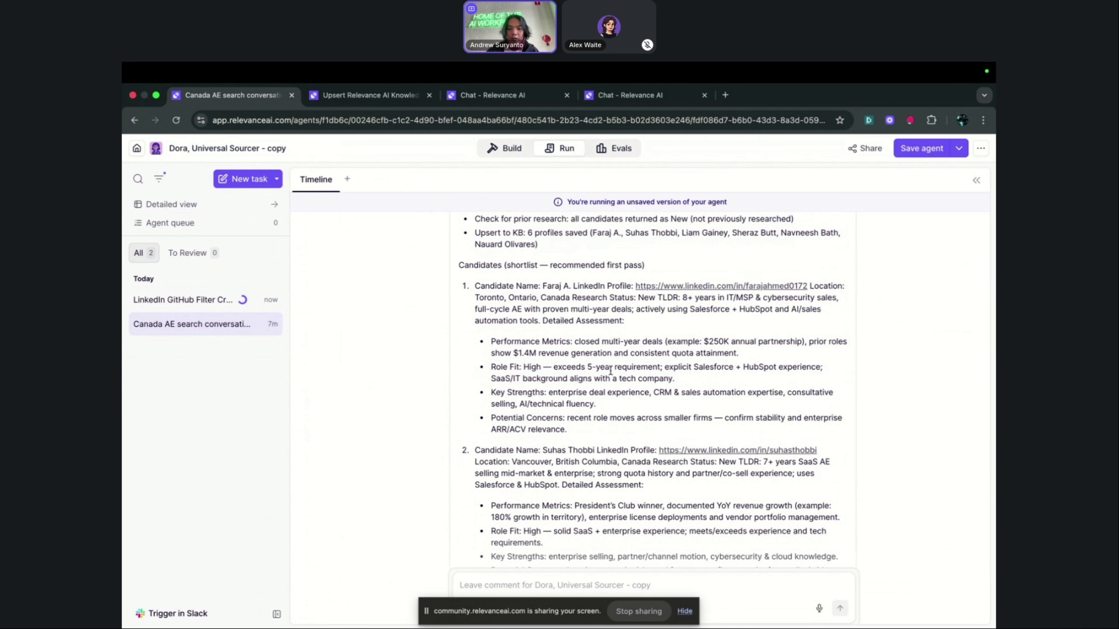
# Examine the first shortlisted candidate's full assessment, from Performance Metrics and Role Fit through Key Strengths and Potential Concerns
pyautogui.moveTo(675, 380); pyautogui.dragTo(492, 344)
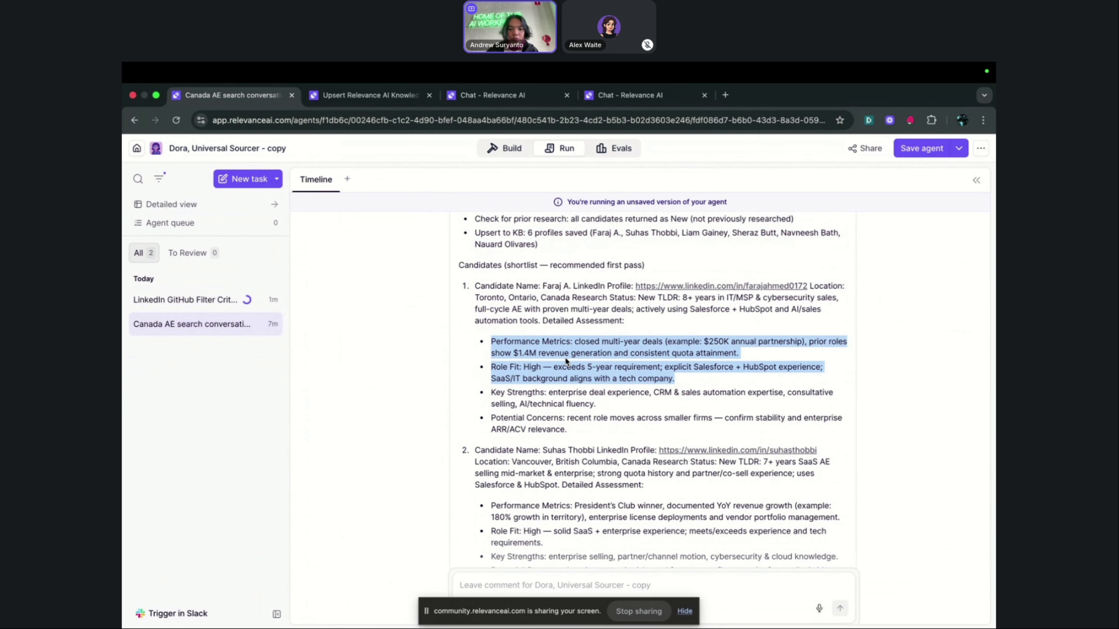
pyautogui.scroll(-2, 702, 417)
pyautogui.click(618, 321)
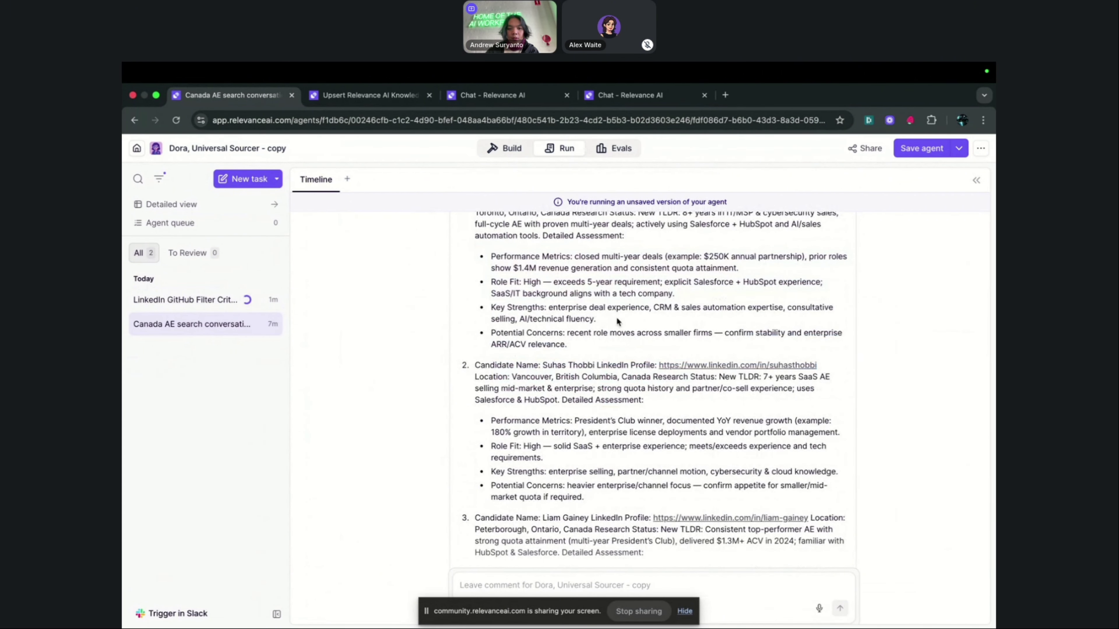
pyautogui.moveTo(615, 323); pyautogui.dragTo(484, 307)
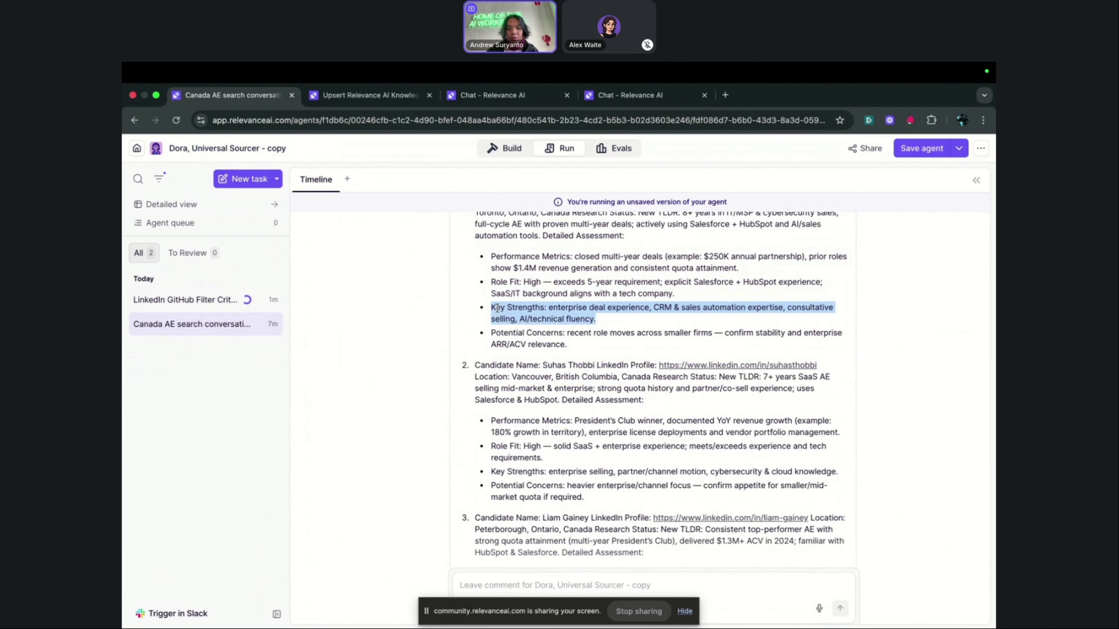
pyautogui.moveTo(568, 345); pyautogui.dragTo(502, 337)
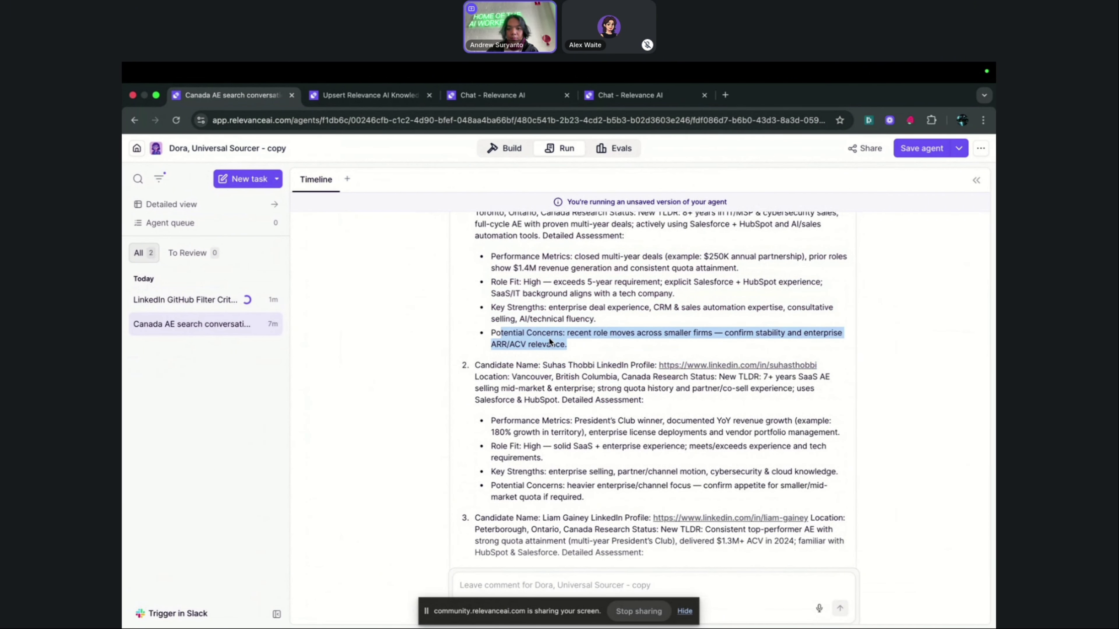
pyautogui.click(592, 348)
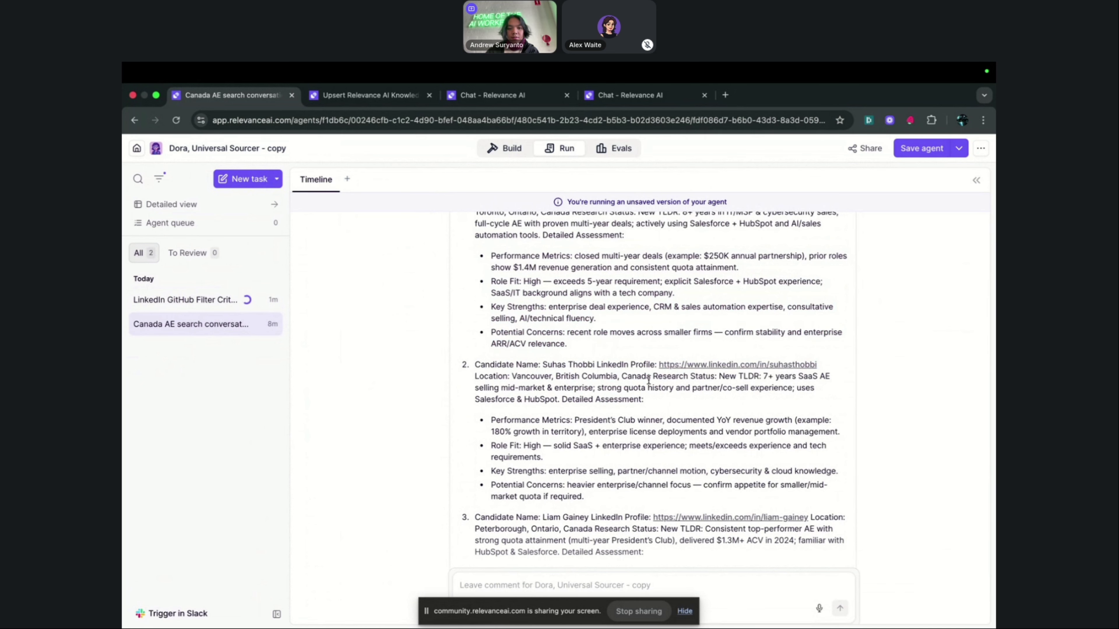
# Review the detailed assessments of the second and third shortlisted candidates
pyautogui.scroll(-2, 617, 375)
pyautogui.scroll(2, 563, 398)
pyautogui.scroll(-3, 563, 398)
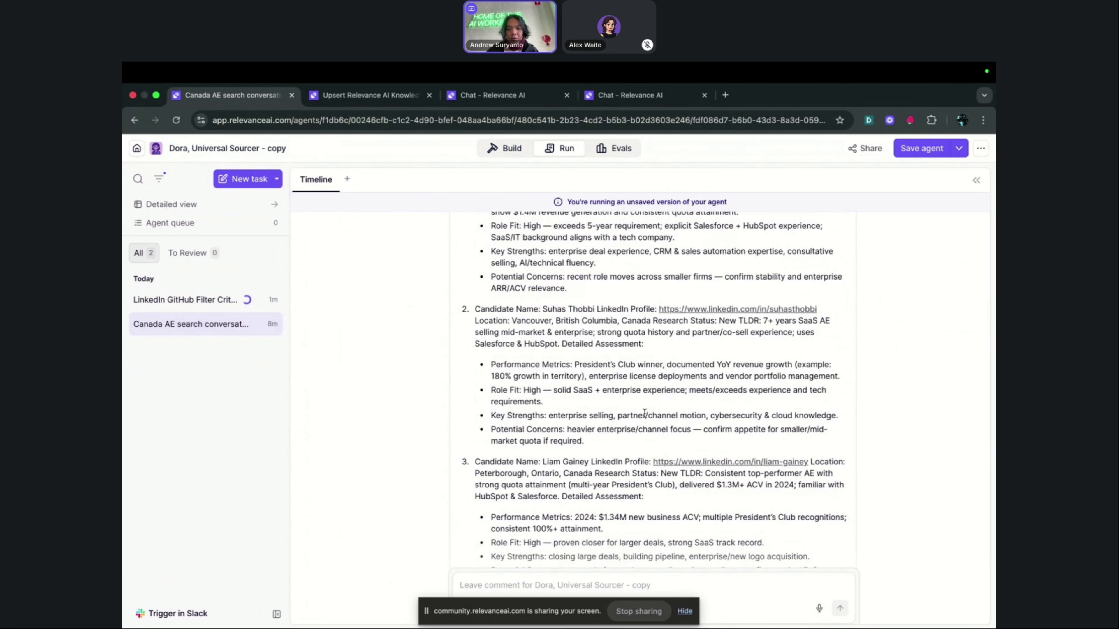
pyautogui.scroll(-5, 644, 413)
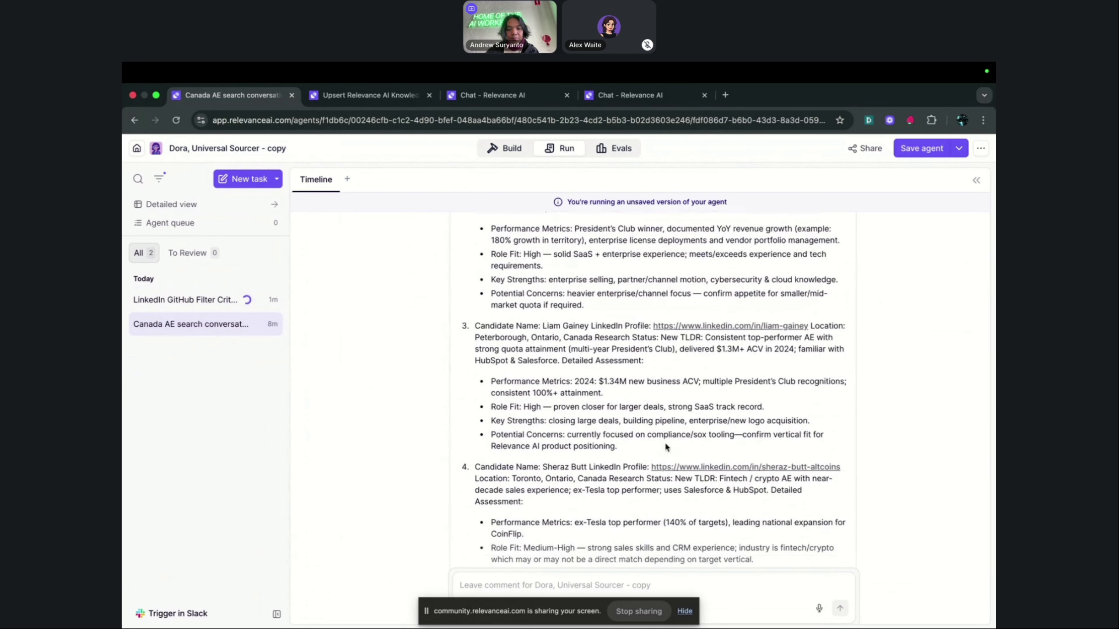
pyautogui.scroll(-3, 591, 470)
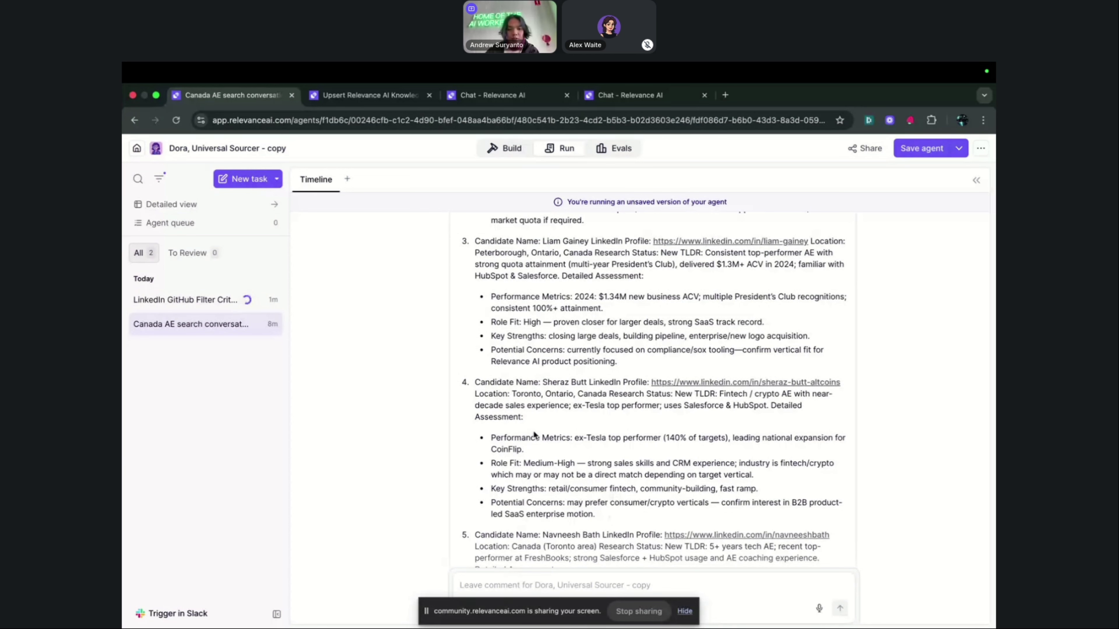
# Examine the fourth candidate's Performance Metrics, including target attainment, and read through the remaining shortlisted candidates' assessments
pyautogui.moveTo(529, 449); pyautogui.dragTo(501, 440)
pyautogui.click(566, 442)
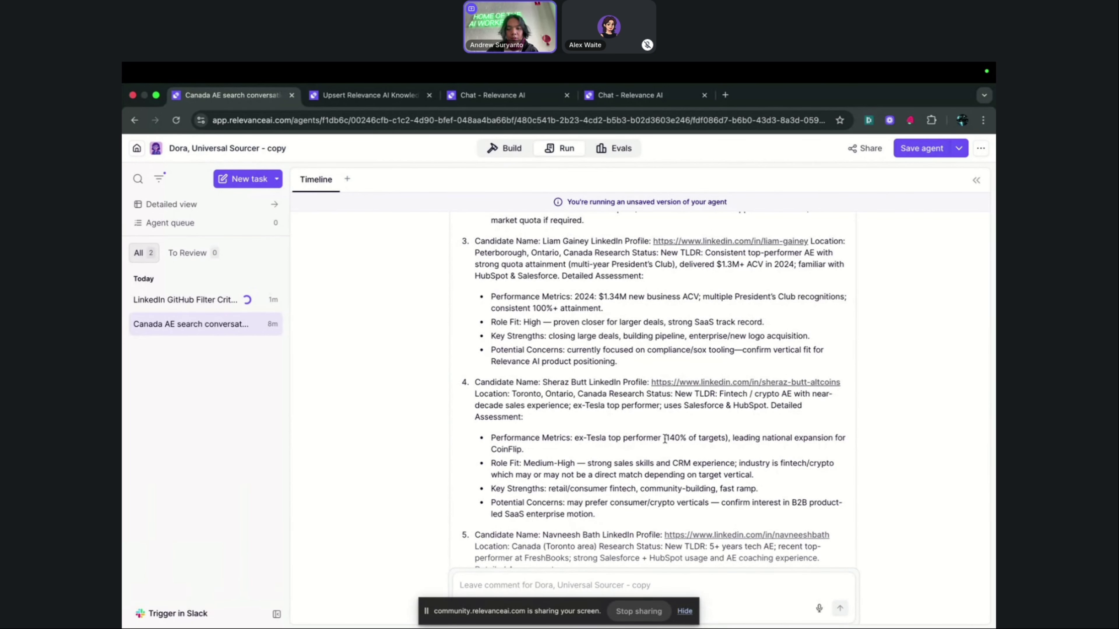
pyautogui.moveTo(665, 439); pyautogui.dragTo(743, 441)
pyautogui.moveTo(658, 439); pyautogui.dragTo(701, 439)
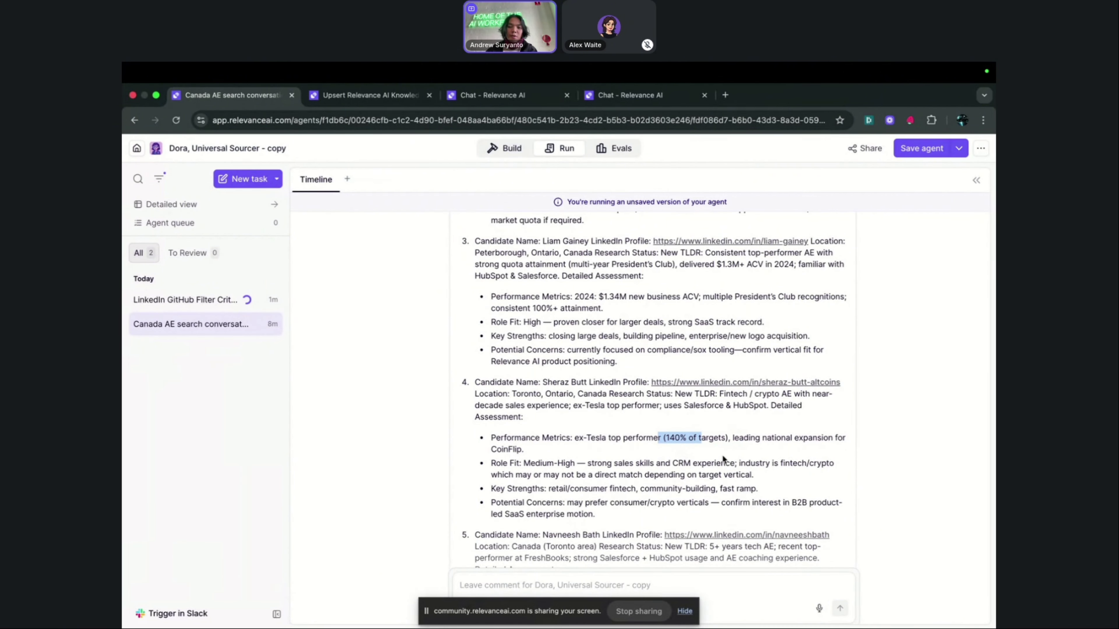
pyautogui.scroll(-5, 711, 444)
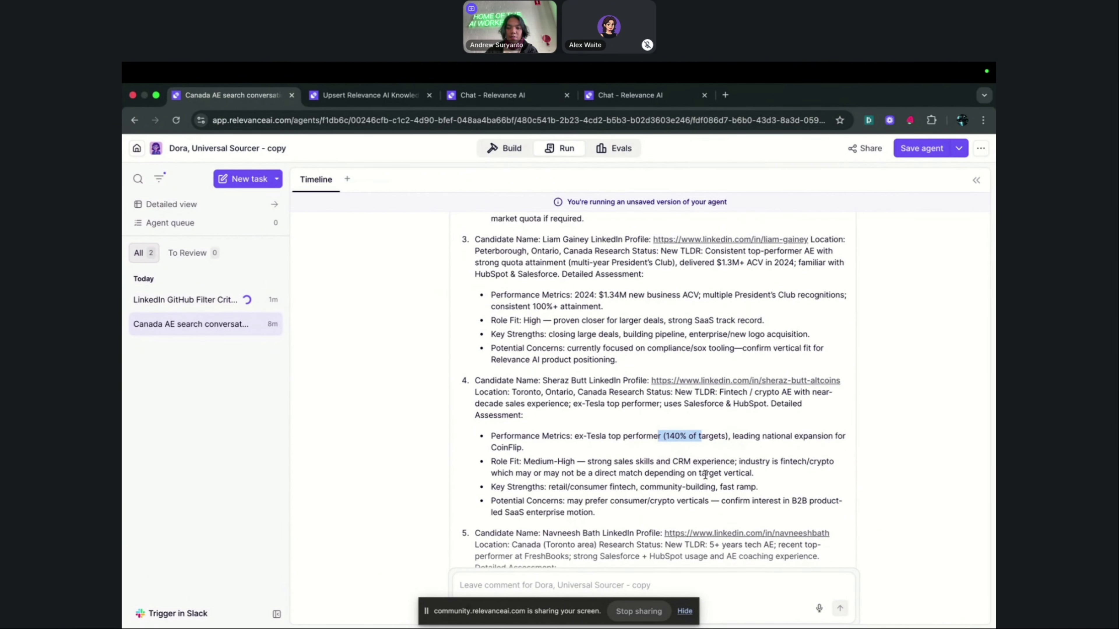
pyautogui.scroll(3, 711, 443)
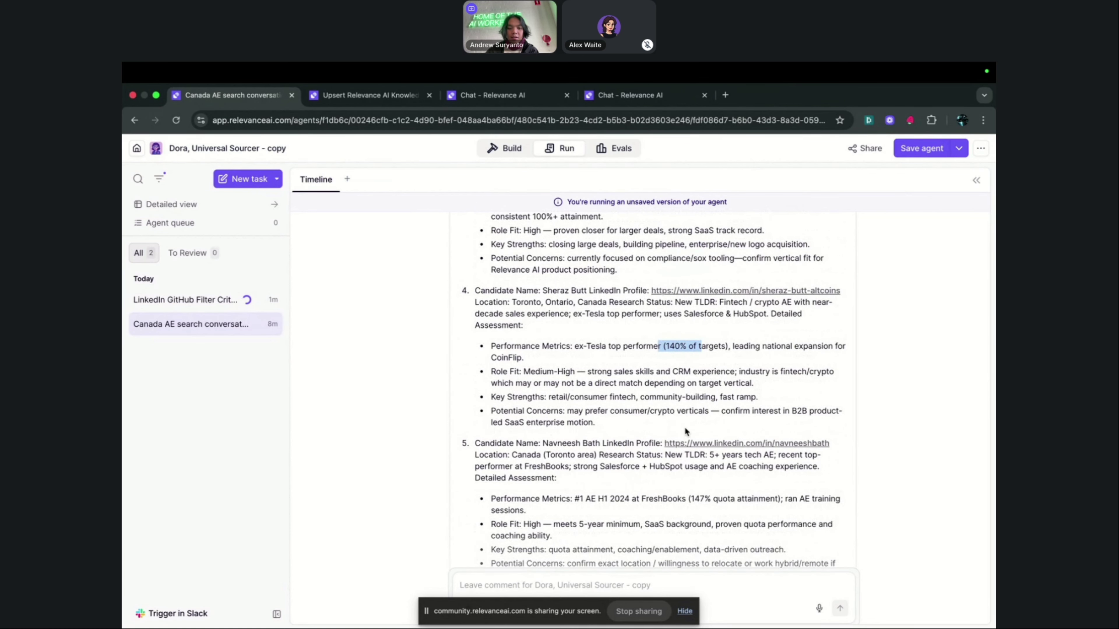
pyautogui.scroll(-4, 685, 427)
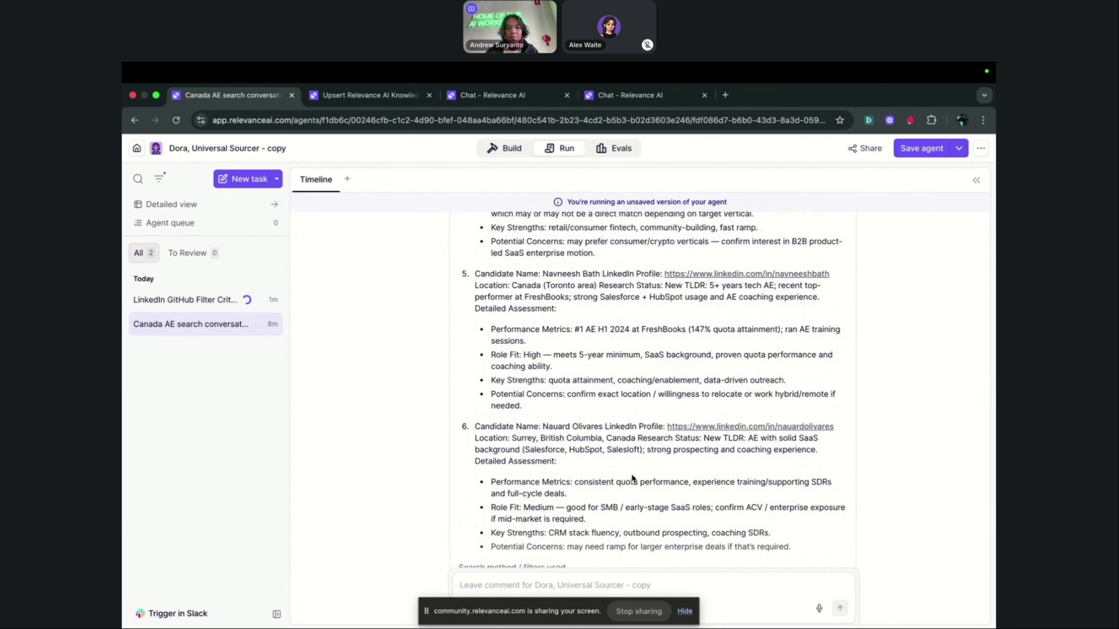
# Open the LinkedIn GitHub Filter Criteria task and reread the request asking the agent to remember the GitHub criterion
pyautogui.click(201, 301)
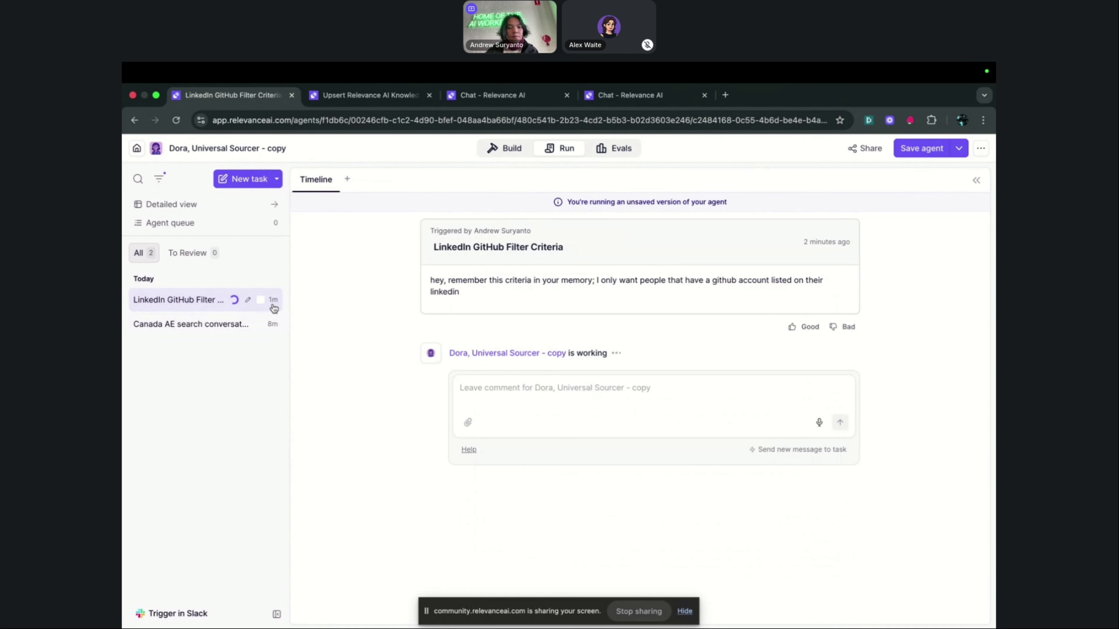
pyautogui.click(529, 297)
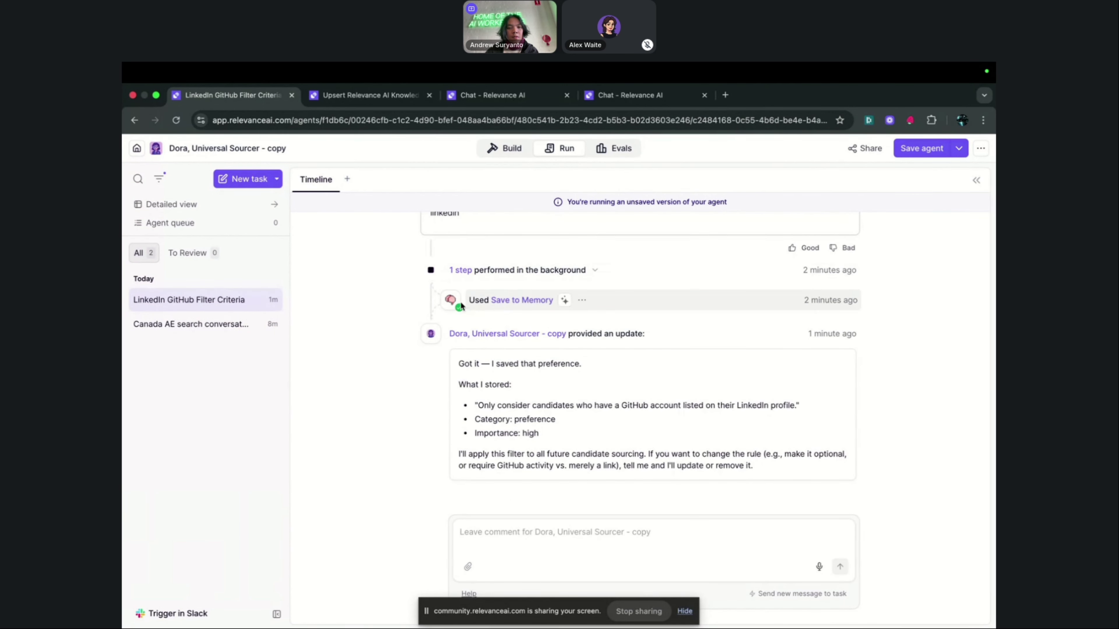
pyautogui.scroll(3, 461, 305)
pyautogui.moveTo(473, 291); pyautogui.dragTo(419, 282)
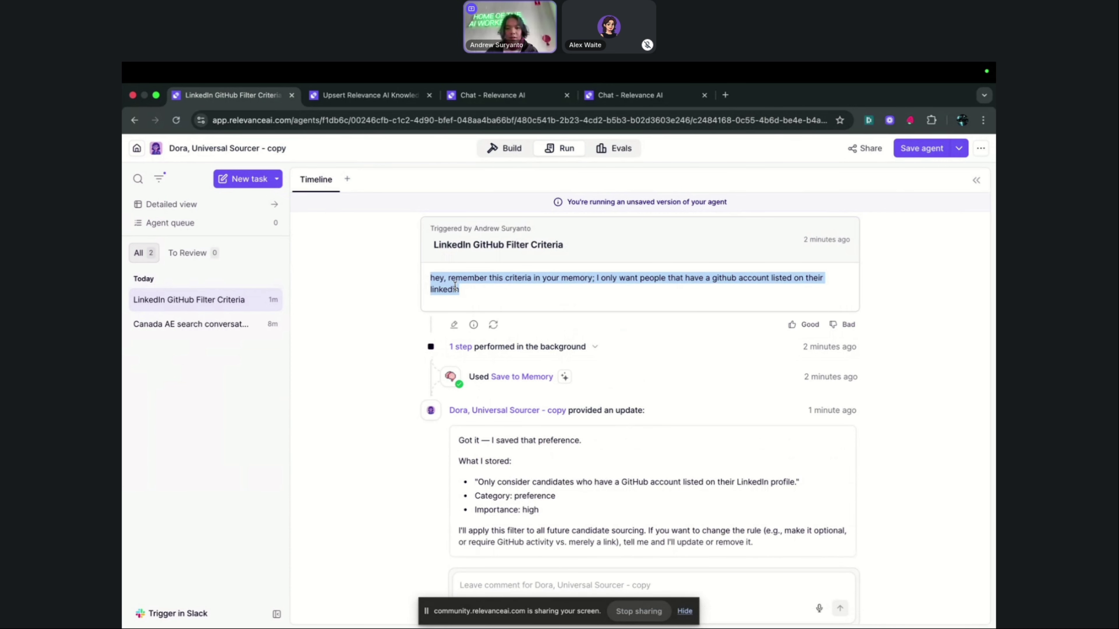
pyautogui.moveTo(495, 292); pyautogui.dragTo(434, 278)
pyautogui.moveTo(542, 295); pyautogui.dragTo(506, 287)
pyautogui.click(505, 287)
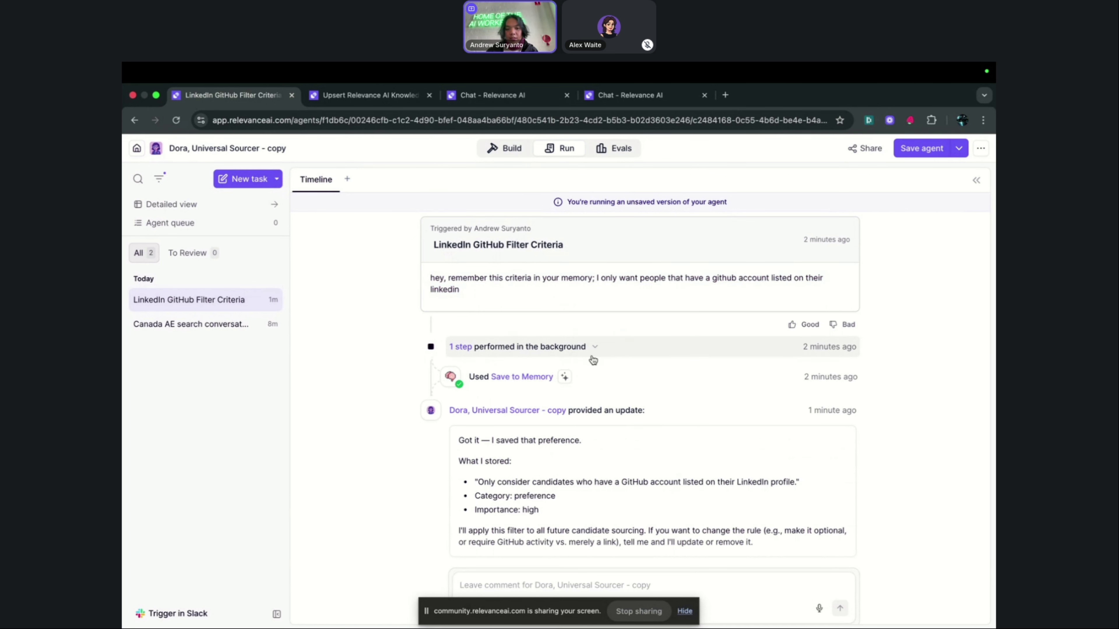
# Compare the agent's update on what it stored, including category and importance, with the original GitHub account request
pyautogui.scroll(-2, 572, 401)
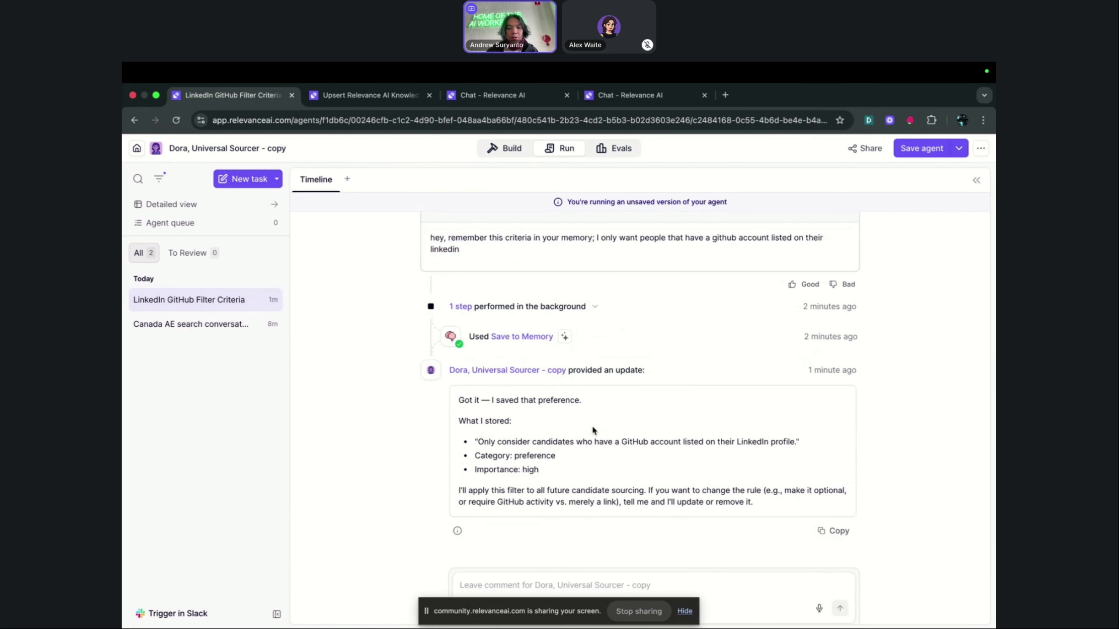
pyautogui.moveTo(626, 441); pyautogui.dragTo(460, 369)
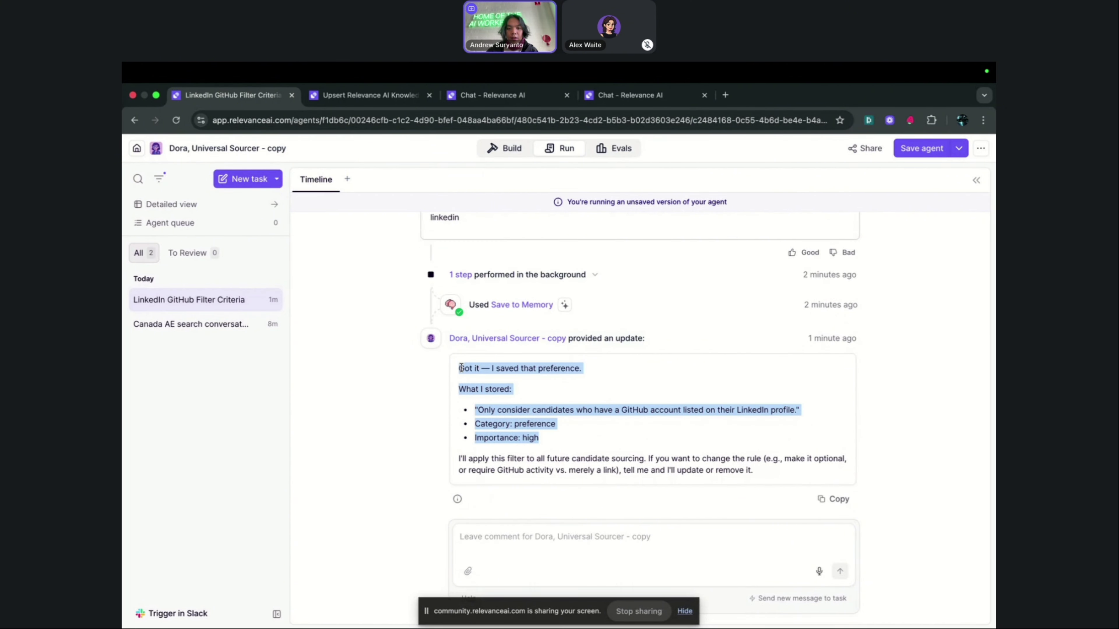
pyautogui.scroll(2, 555, 379)
pyautogui.scroll(1, 556, 384)
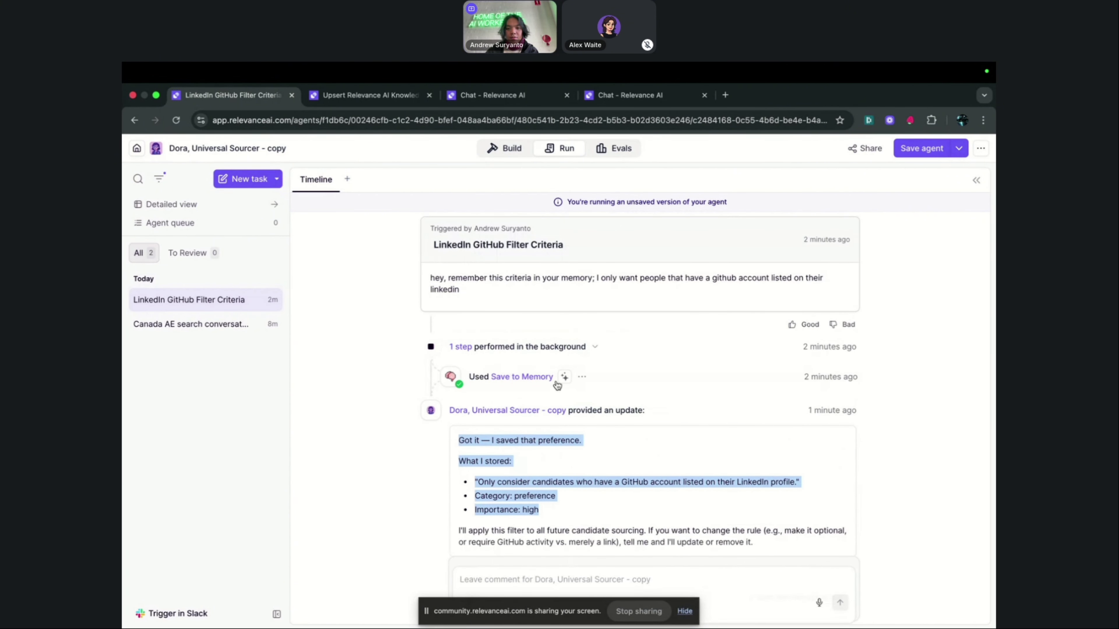
pyautogui.moveTo(599, 278); pyautogui.dragTo(545, 293)
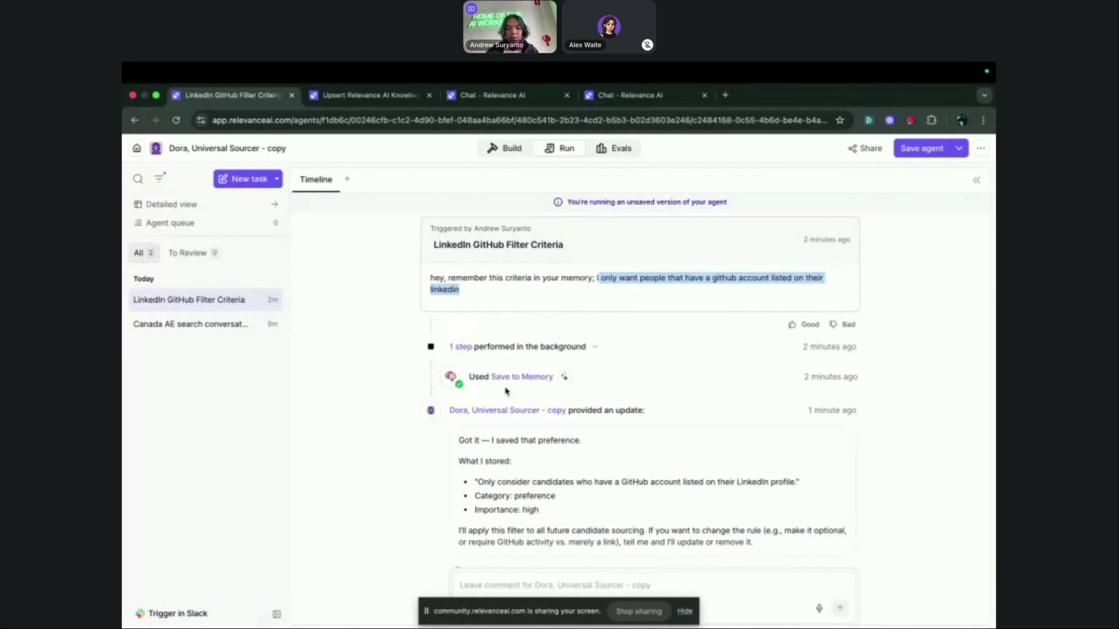
pyautogui.scroll(-2, 504, 387)
pyautogui.scroll(3, 505, 386)
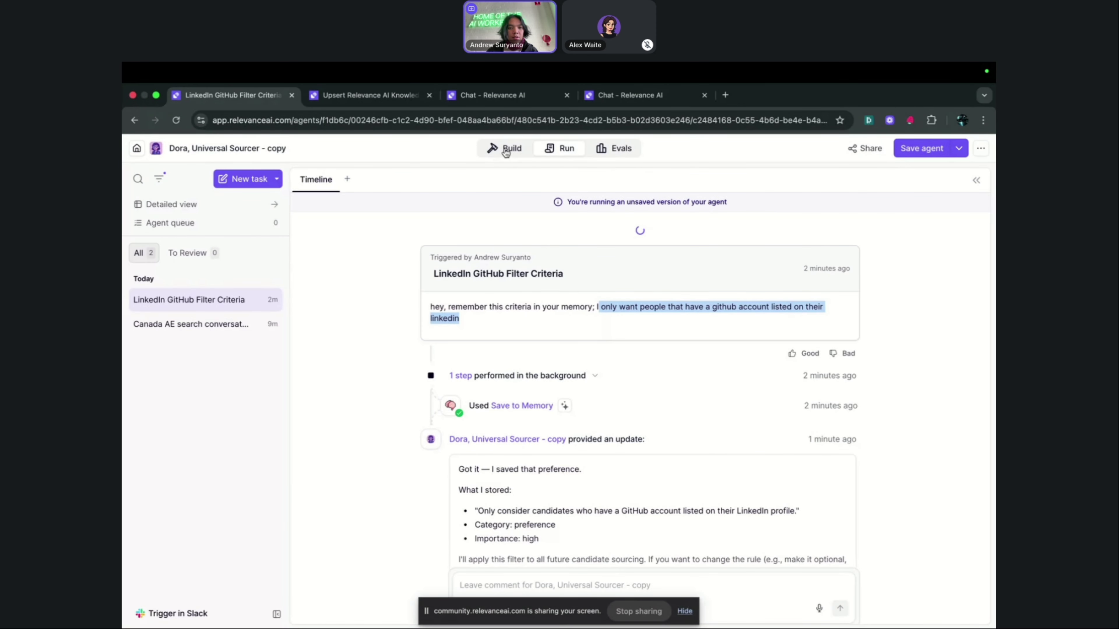
# Return to the agent's build configuration and expand Stored Memories in its memory settings to check the saved criterion
pyautogui.click(505, 150)
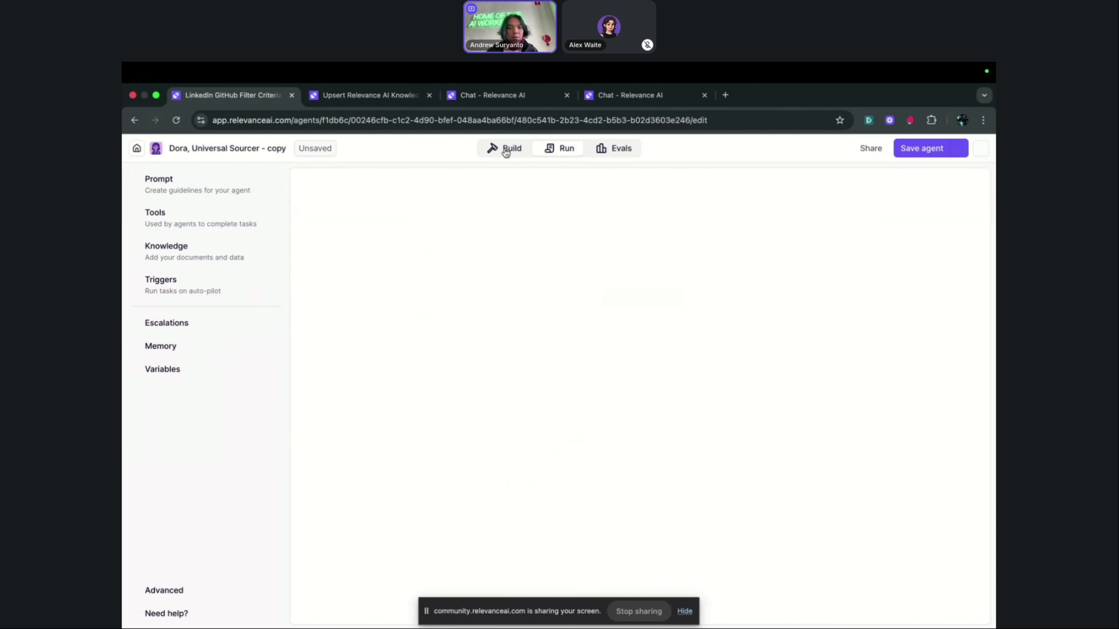
pyautogui.click(179, 259)
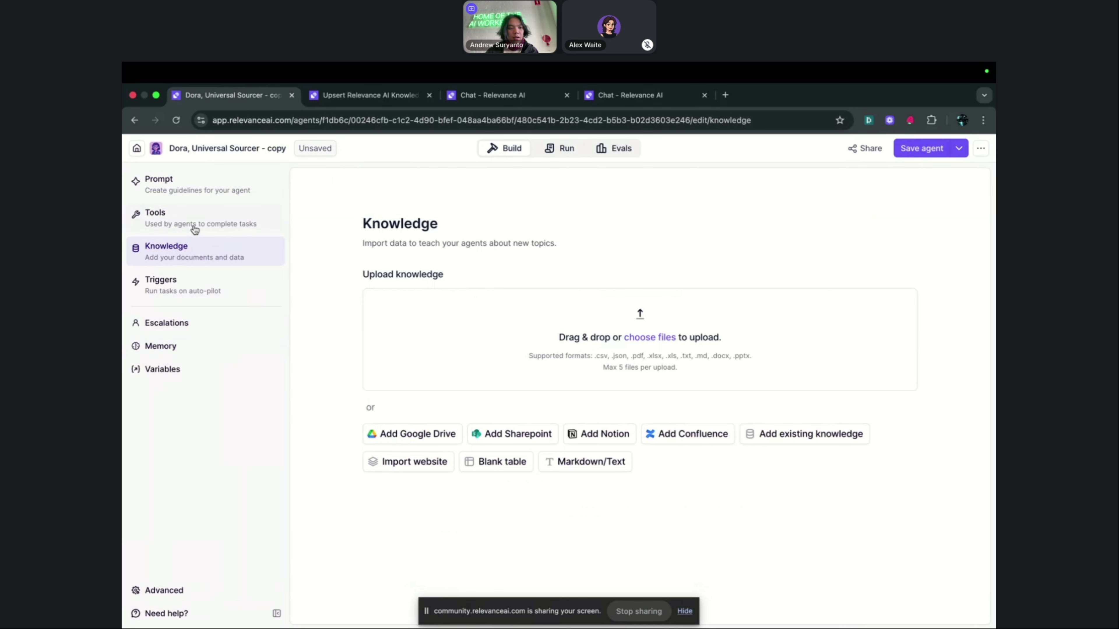
pyautogui.click(175, 352)
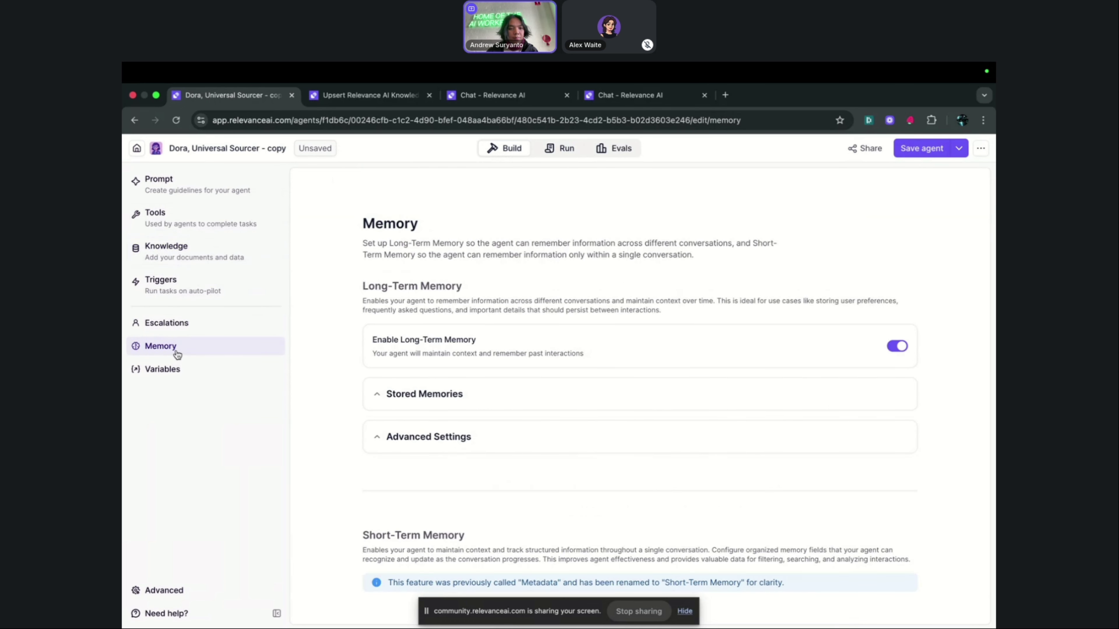
pyautogui.click(467, 401)
pyautogui.scroll(-3, 470, 399)
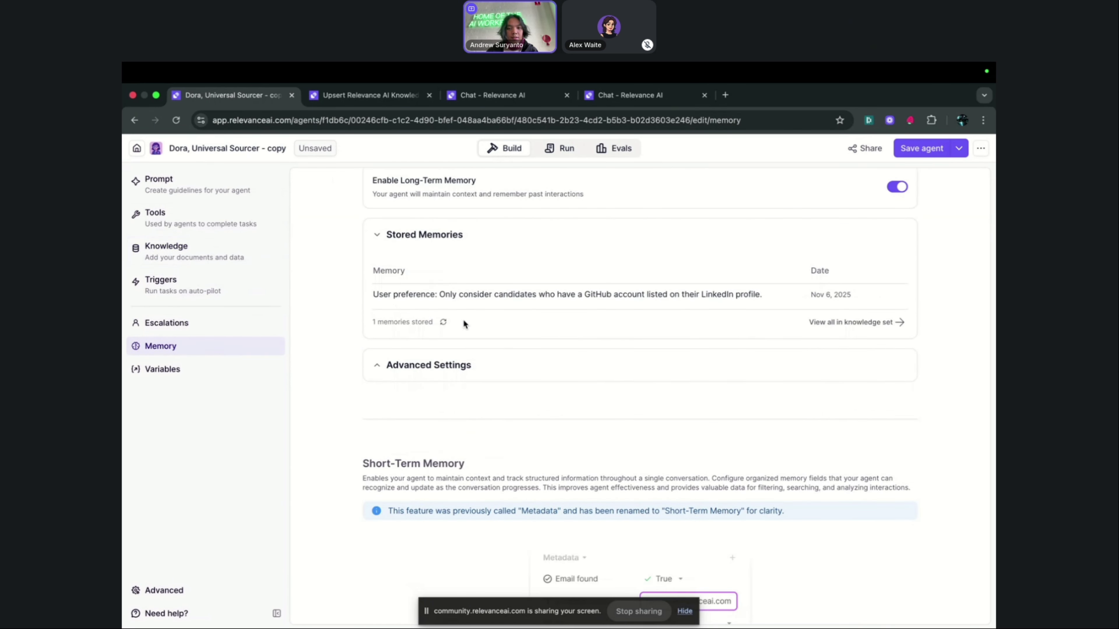
pyautogui.scroll(2, 480, 297)
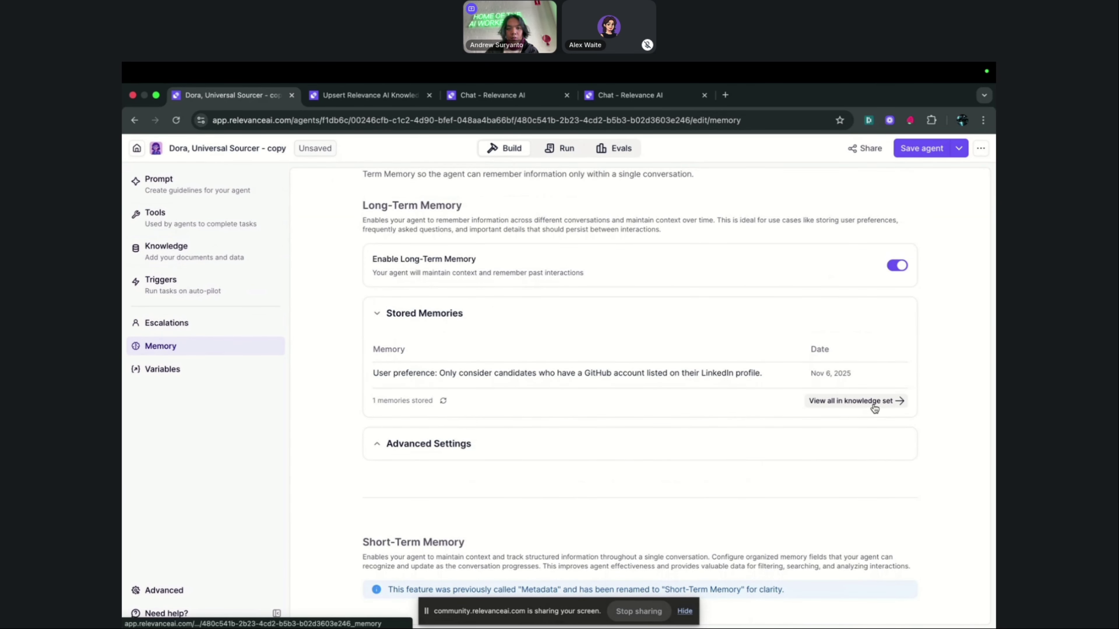
# Open the stored memories' full knowledge set and look through all columns of the memory table
pyautogui.click(874, 408)
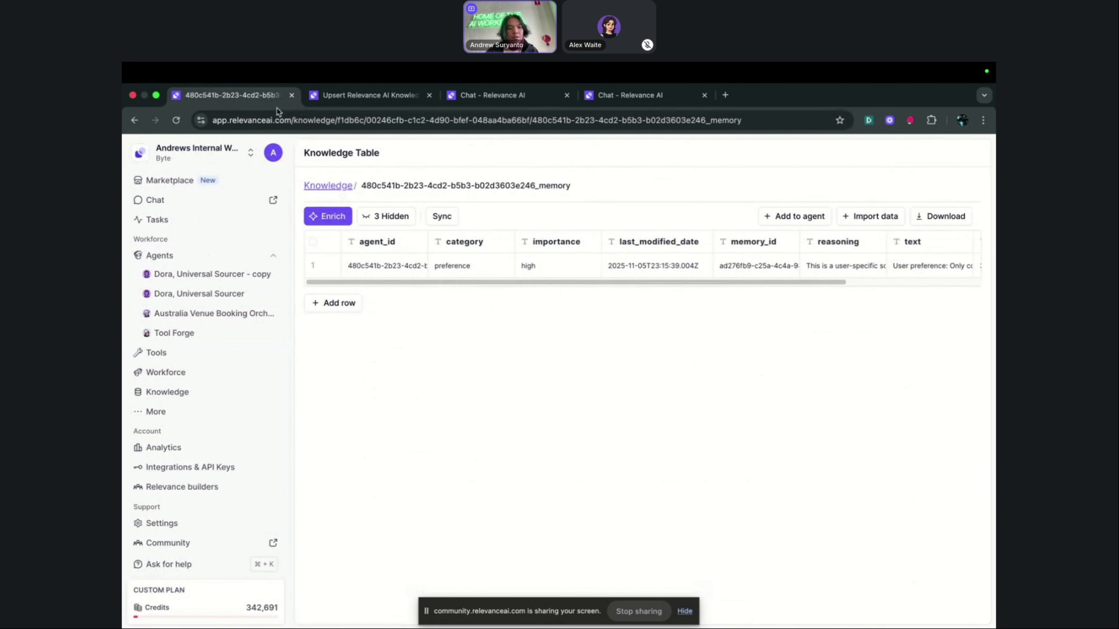
pyautogui.moveTo(562, 70)
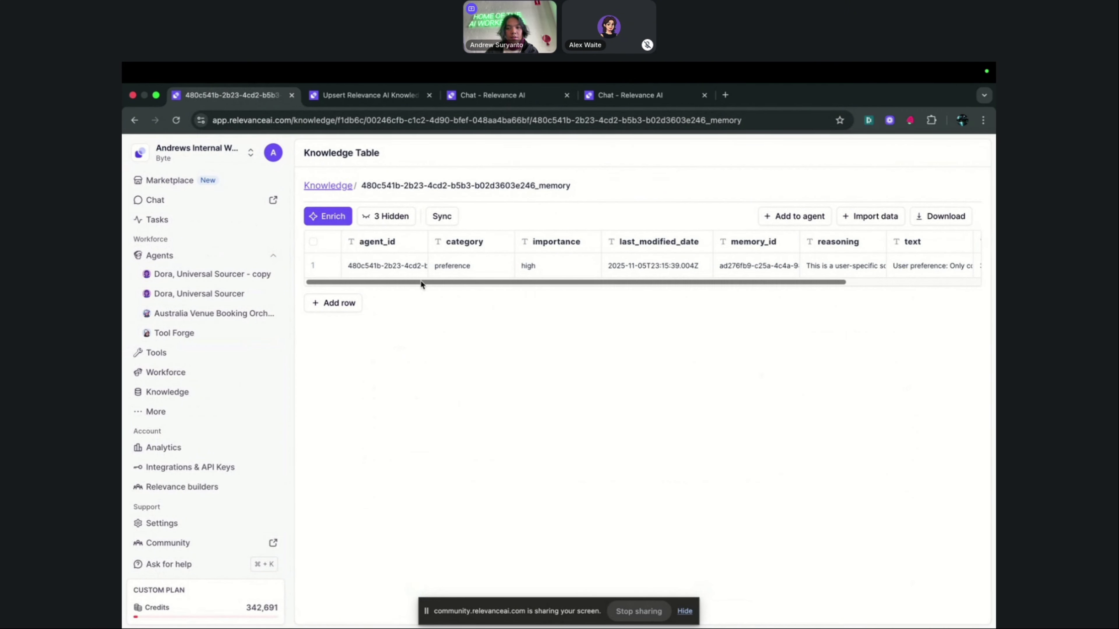
pyautogui.moveTo(420, 282); pyautogui.dragTo(353, 302)
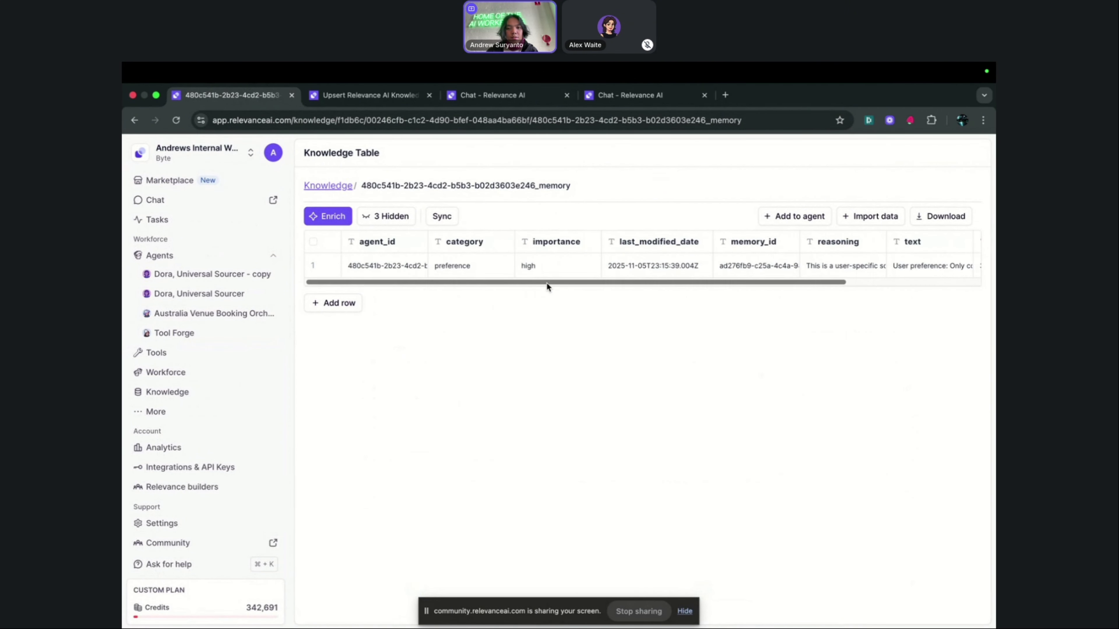
pyautogui.moveTo(547, 284); pyautogui.dragTo(762, 300)
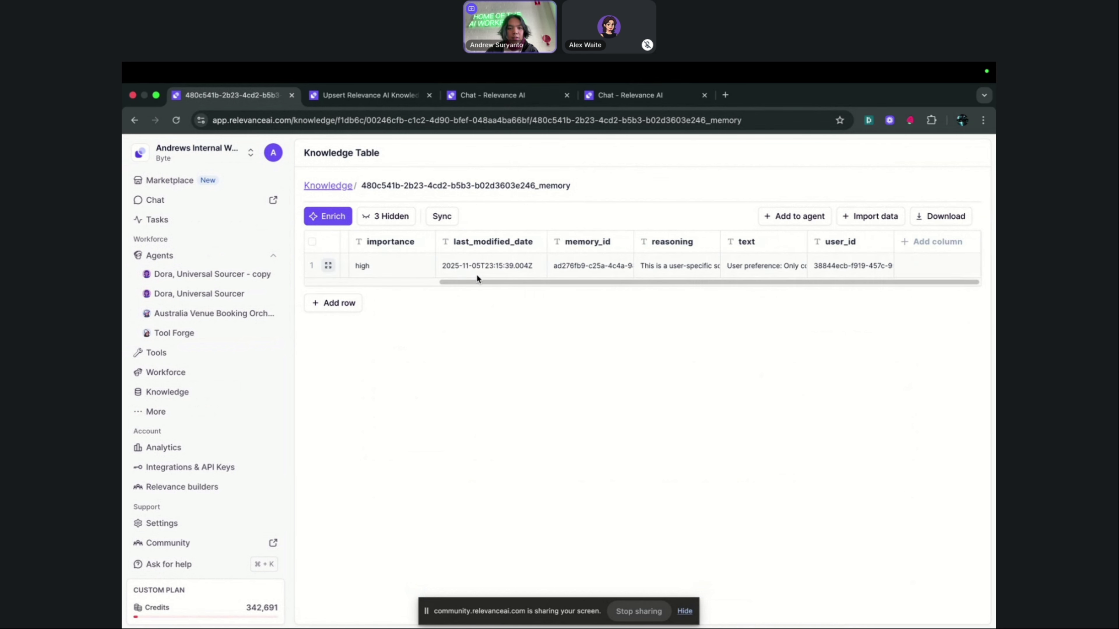
pyautogui.moveTo(476, 278); pyautogui.dragTo(363, 274)
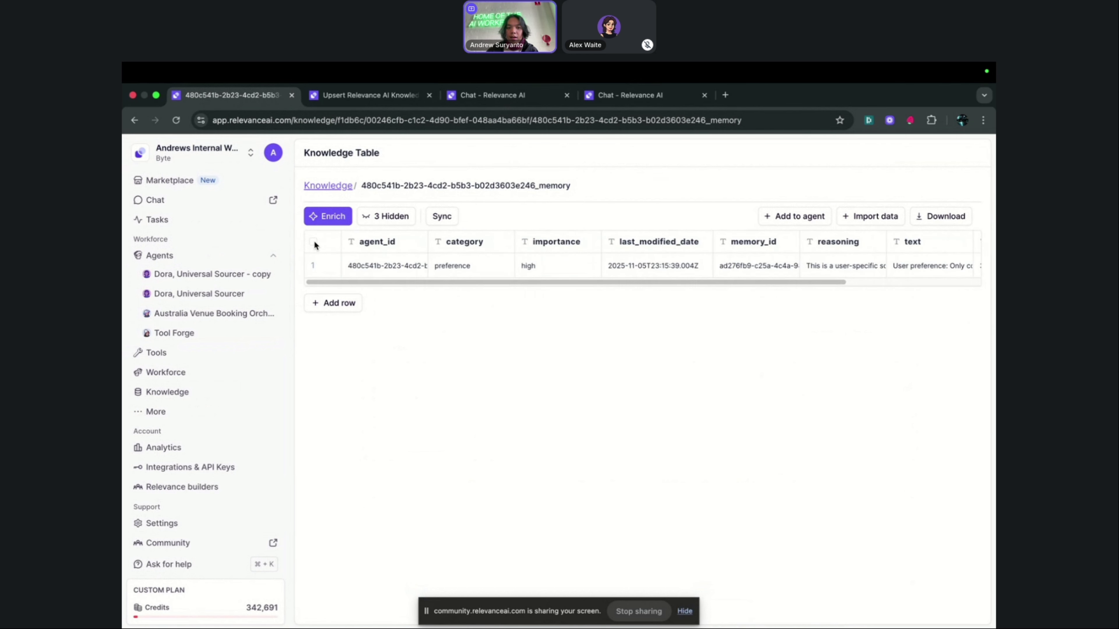
# Select the stored memory's row and open its reasoning cell
pyautogui.click(317, 267)
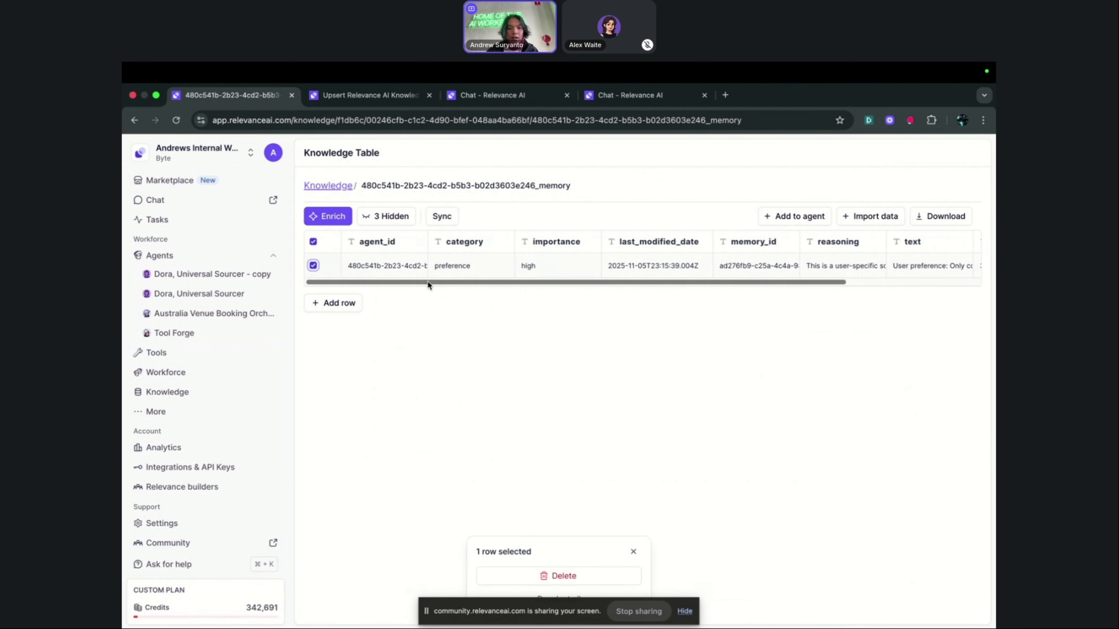
pyautogui.moveTo(429, 283); pyautogui.dragTo(574, 295)
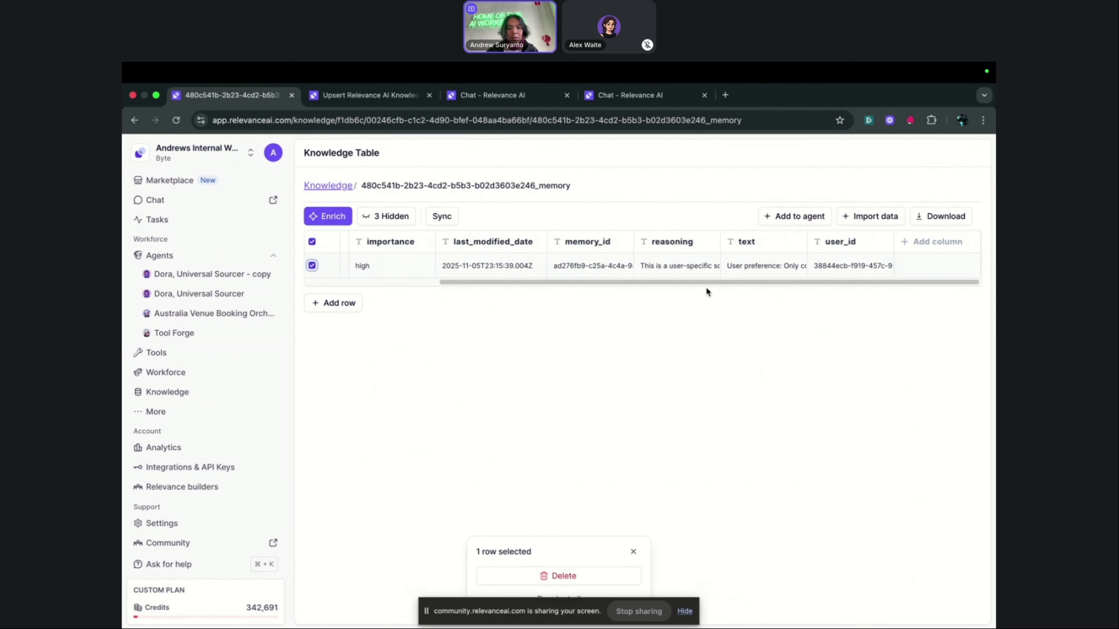
pyautogui.click(681, 264)
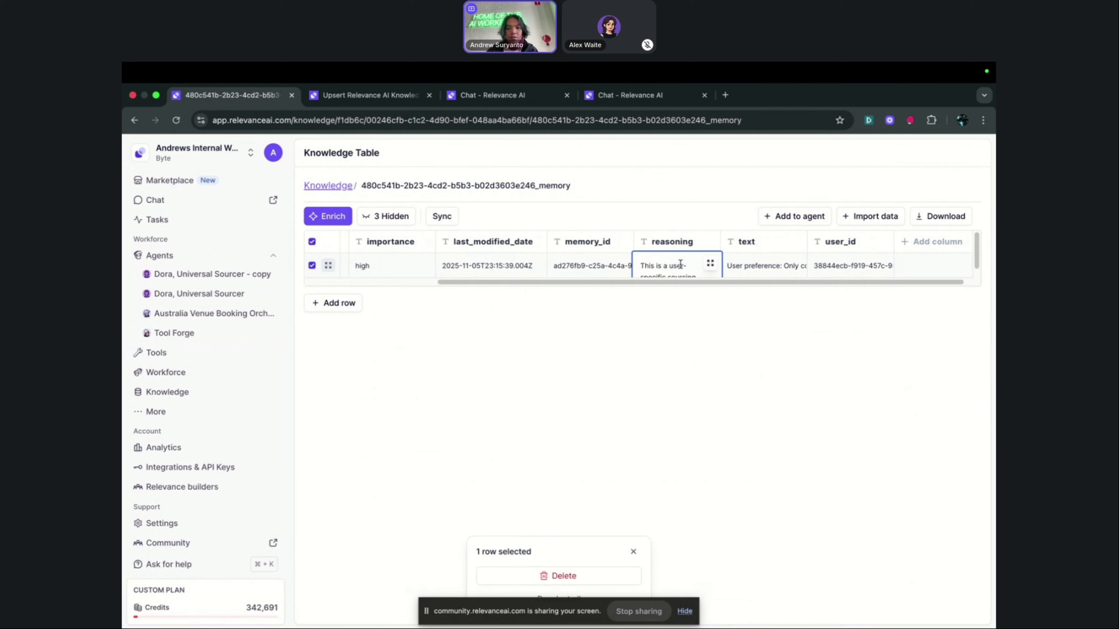
# Open the stored memory's row details and change its text to "User preference: Only consider candidates who have hubspot experience"
pyautogui.click(711, 264)
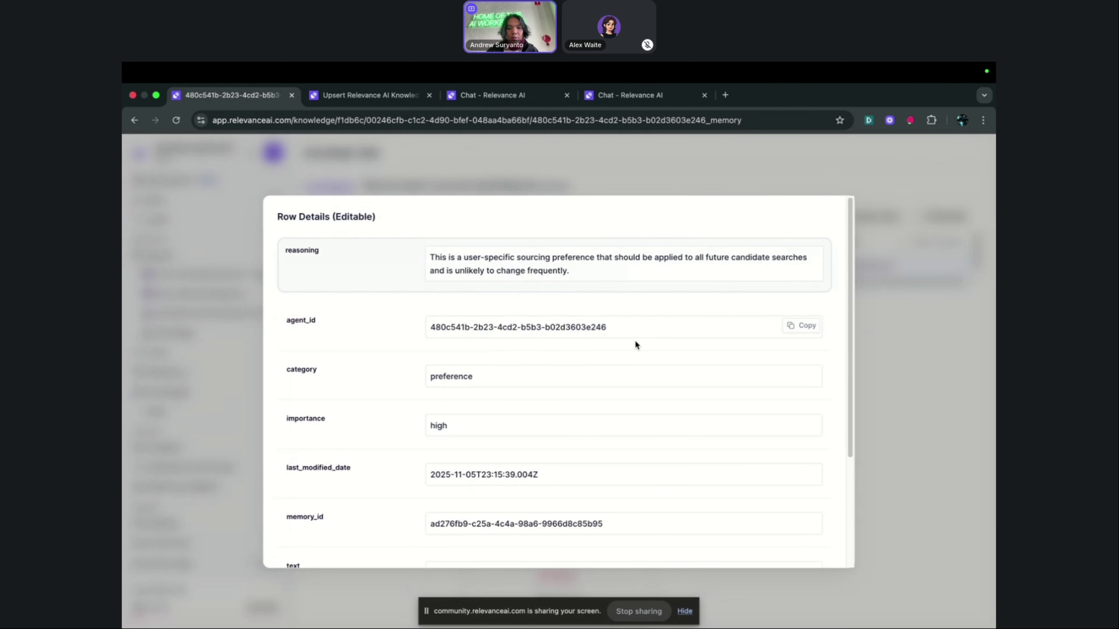
pyautogui.scroll(-4, 634, 342)
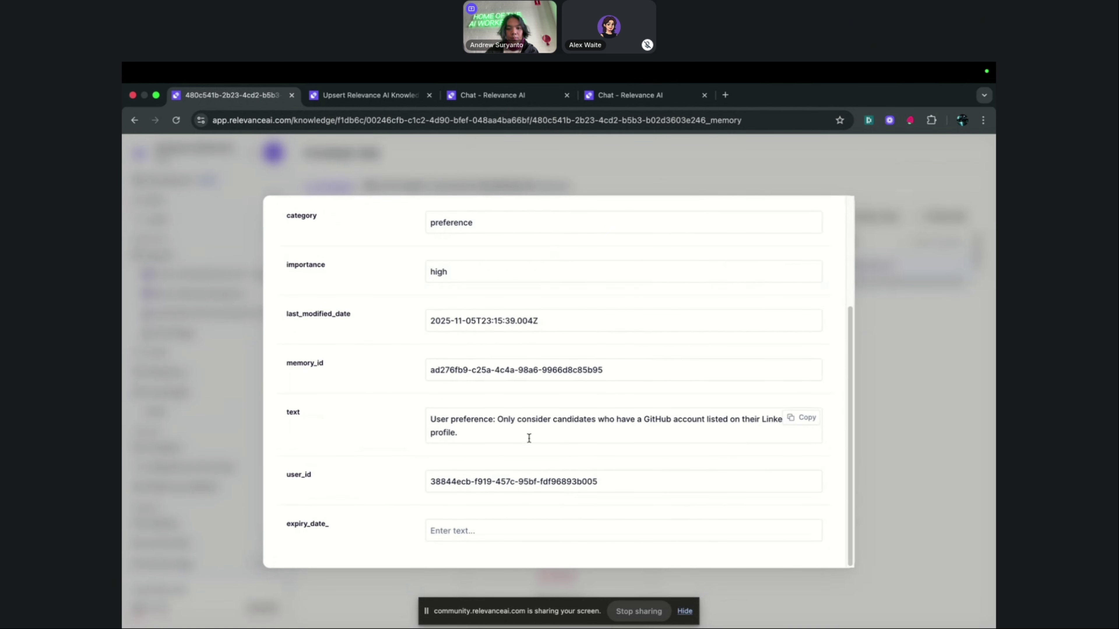
pyautogui.moveTo(537, 435); pyautogui.dragTo(497, 421)
pyautogui.write('Onl')
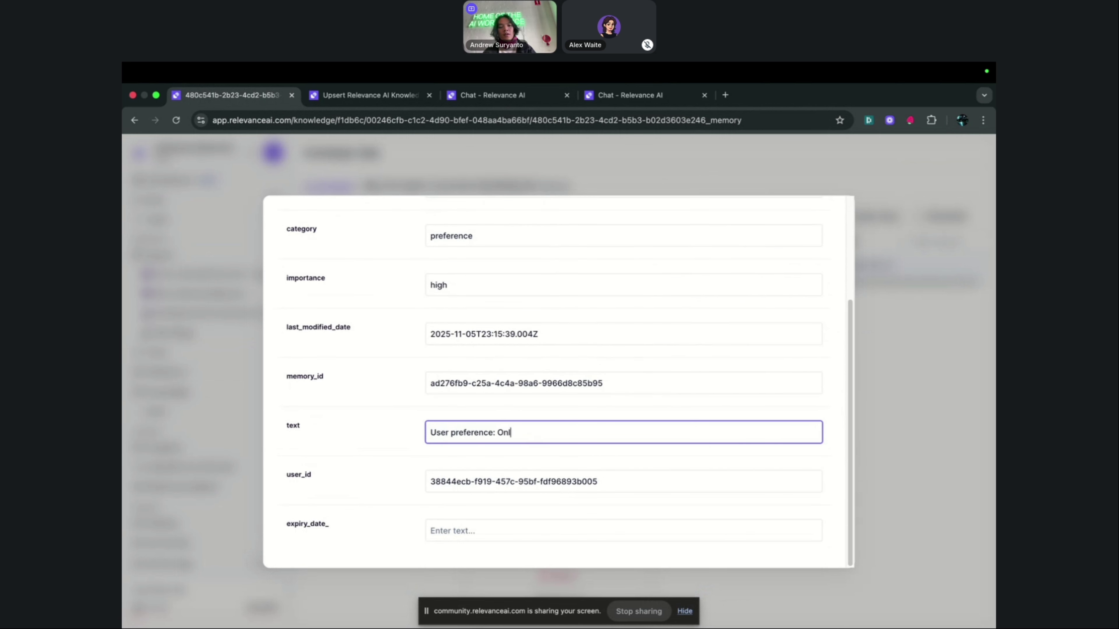
pyautogui.write('y consider can')
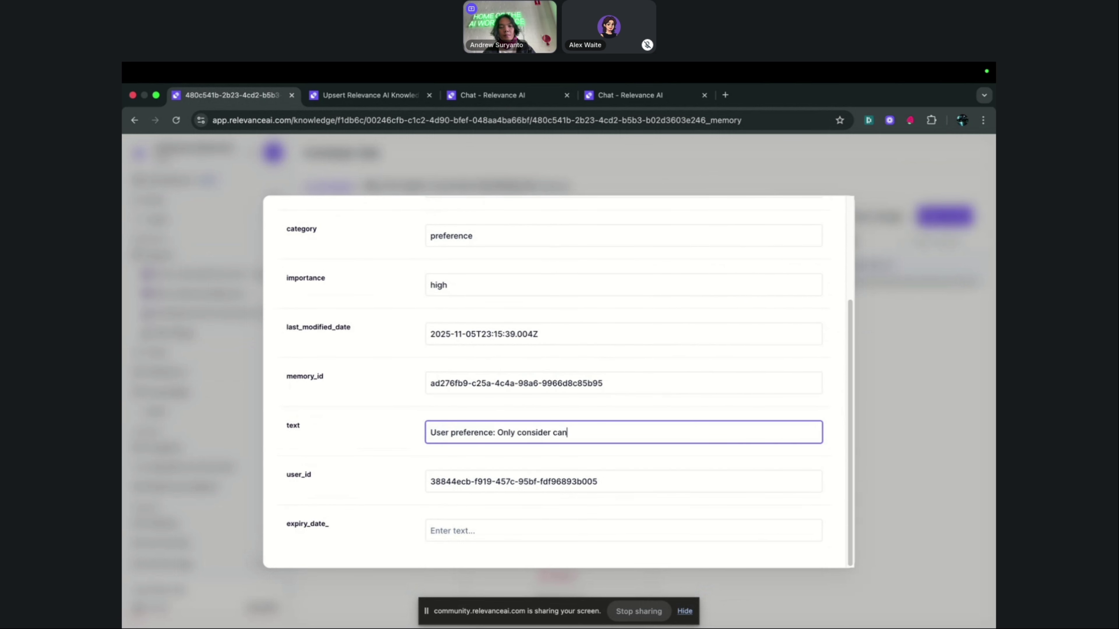
pyautogui.write('didates who have hubspot exper')
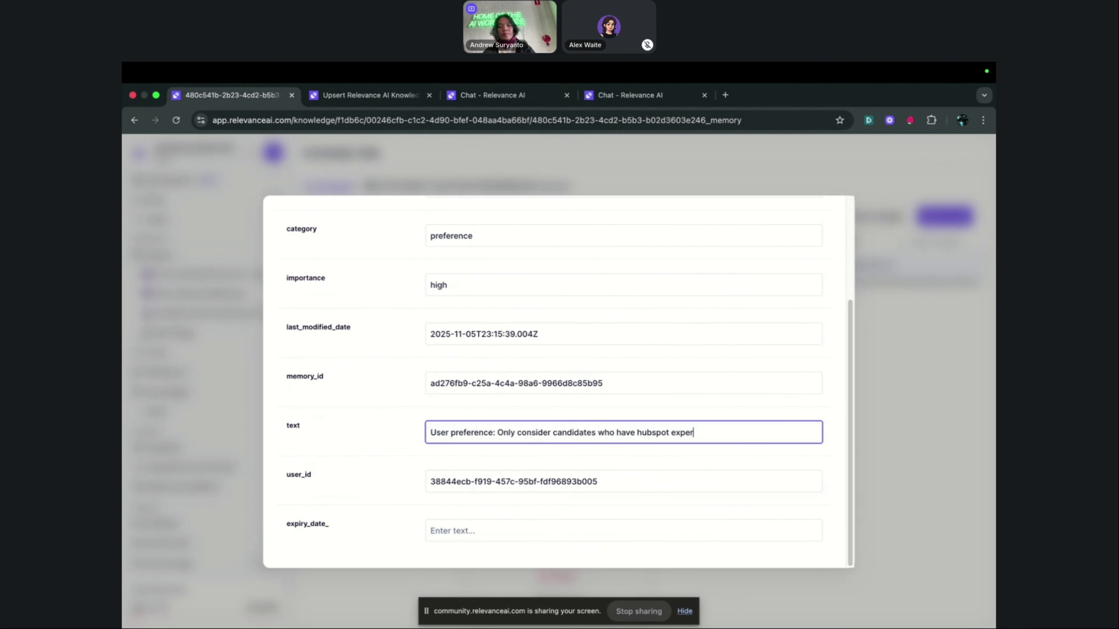
pyautogui.write('ience')
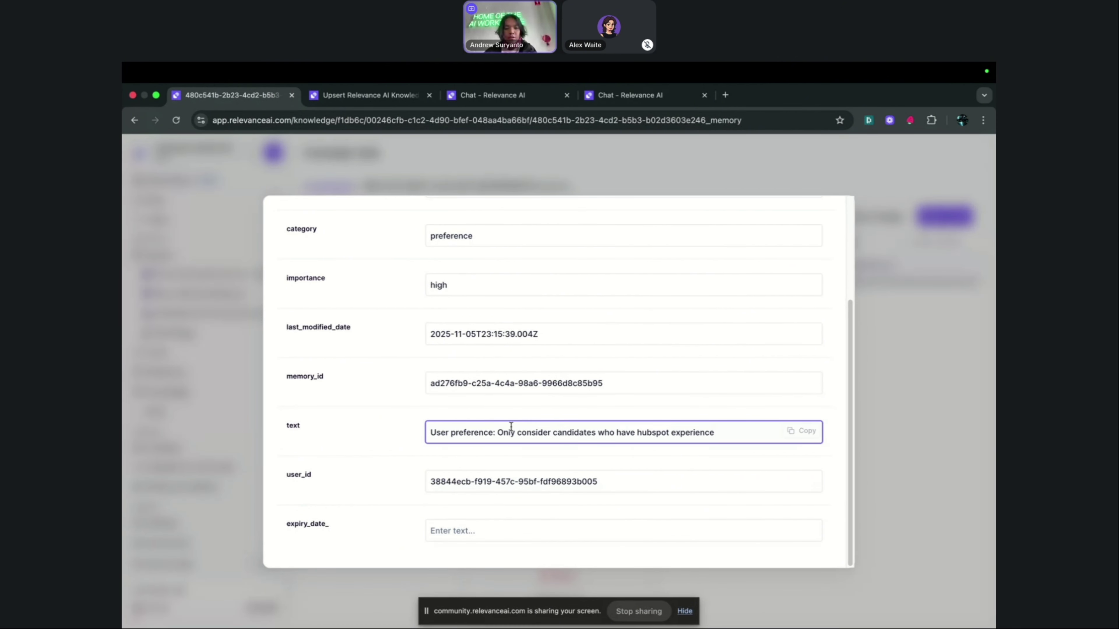
# Check the edited memory text against the other row fields, close the row details and save the changed row
pyautogui.moveTo(734, 436); pyautogui.dragTo(429, 436)
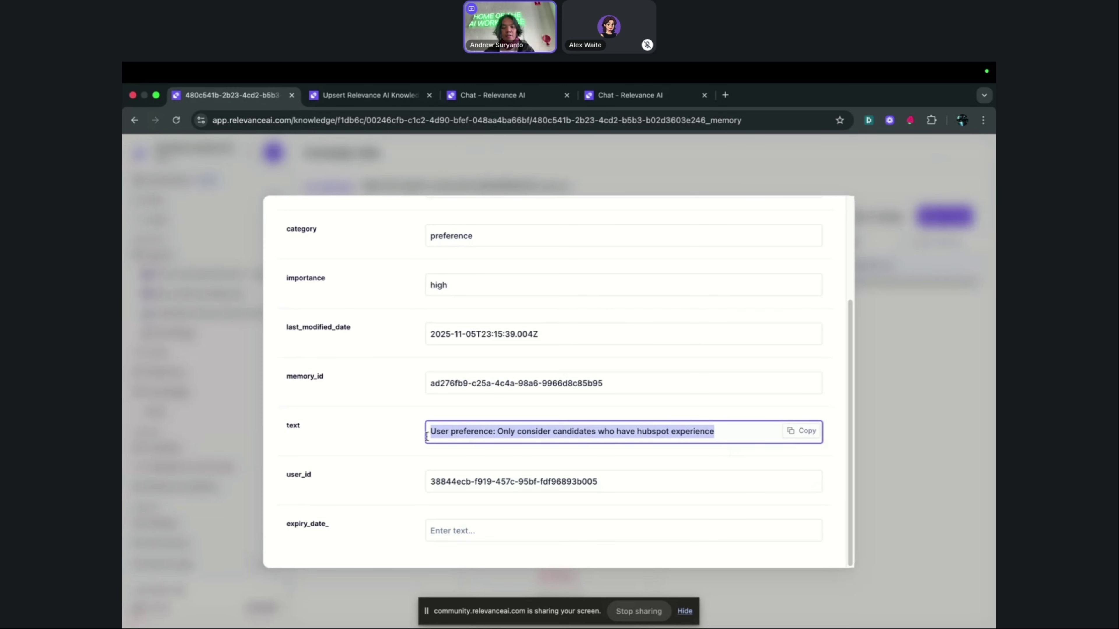
pyautogui.scroll(3, 513, 414)
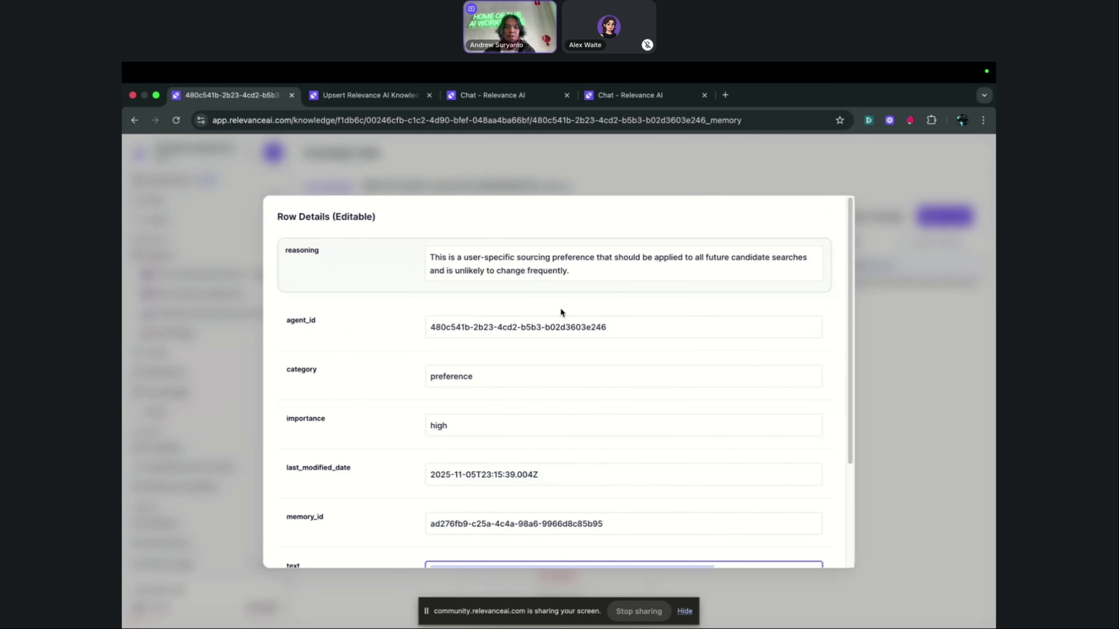
pyautogui.click(900, 388)
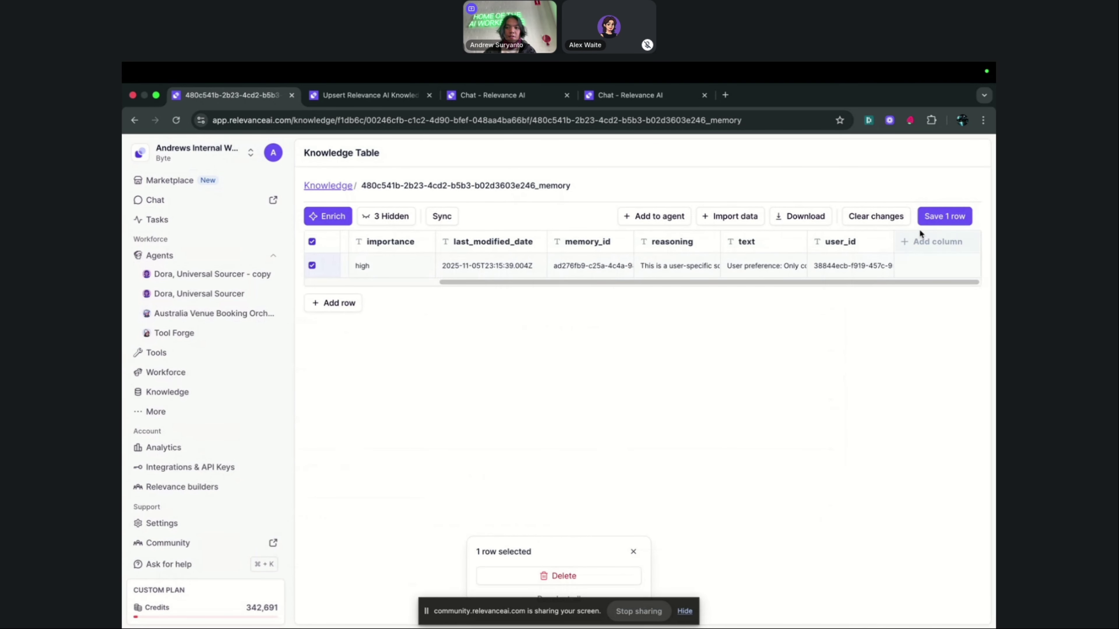
pyautogui.click(931, 218)
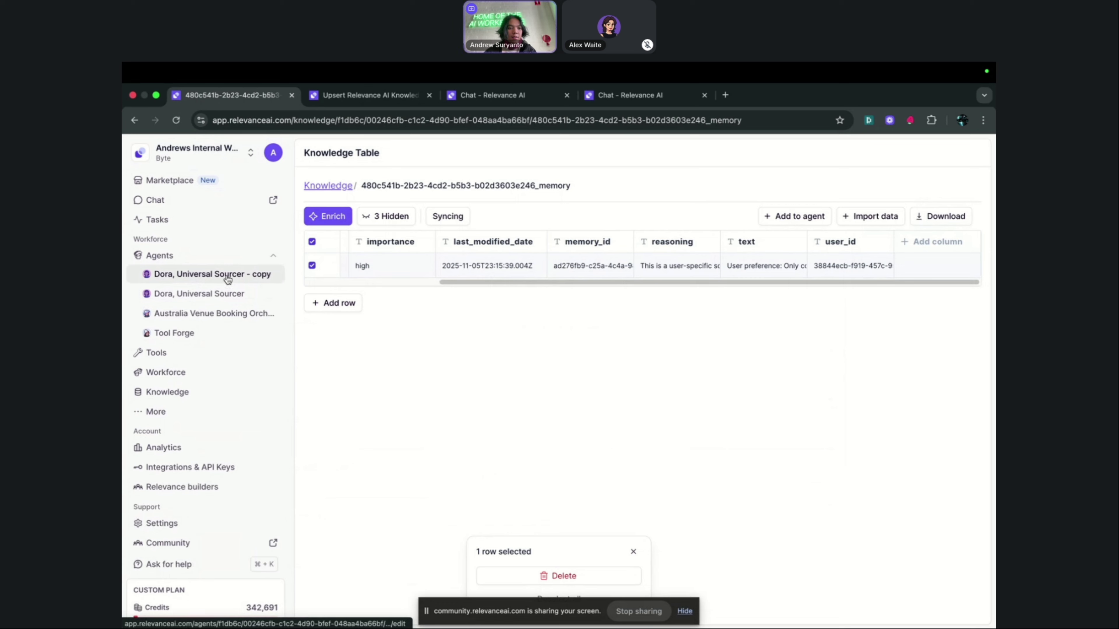
# Return to the Dora, Universal Sourcer - copy agent's memory settings and check the HubSpot preference under Stored Memories
pyautogui.click(219, 284)
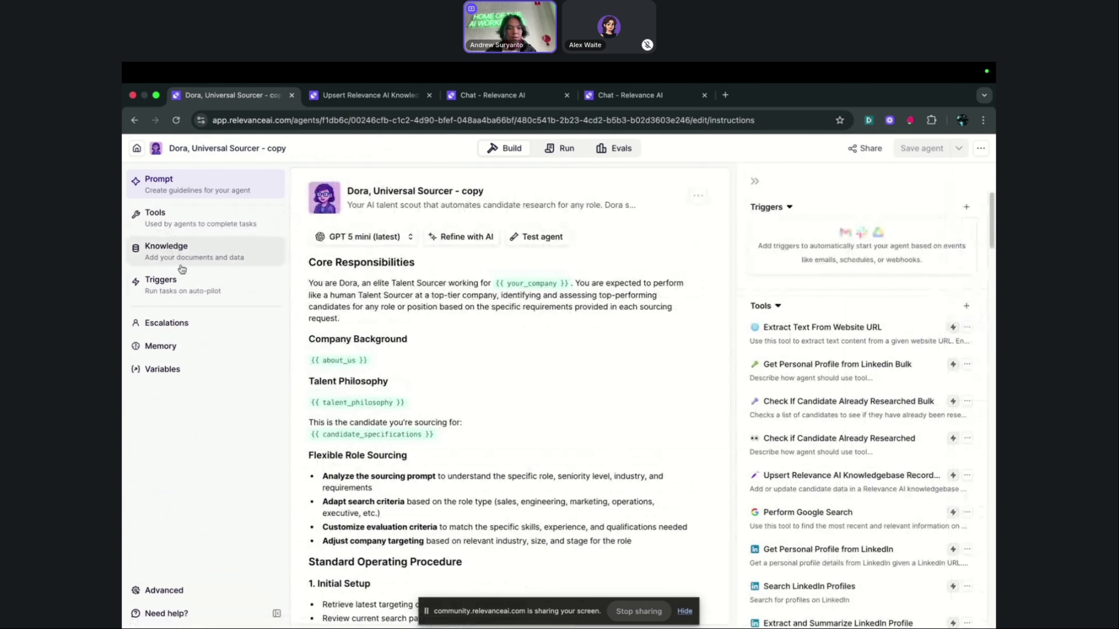
pyautogui.click(179, 347)
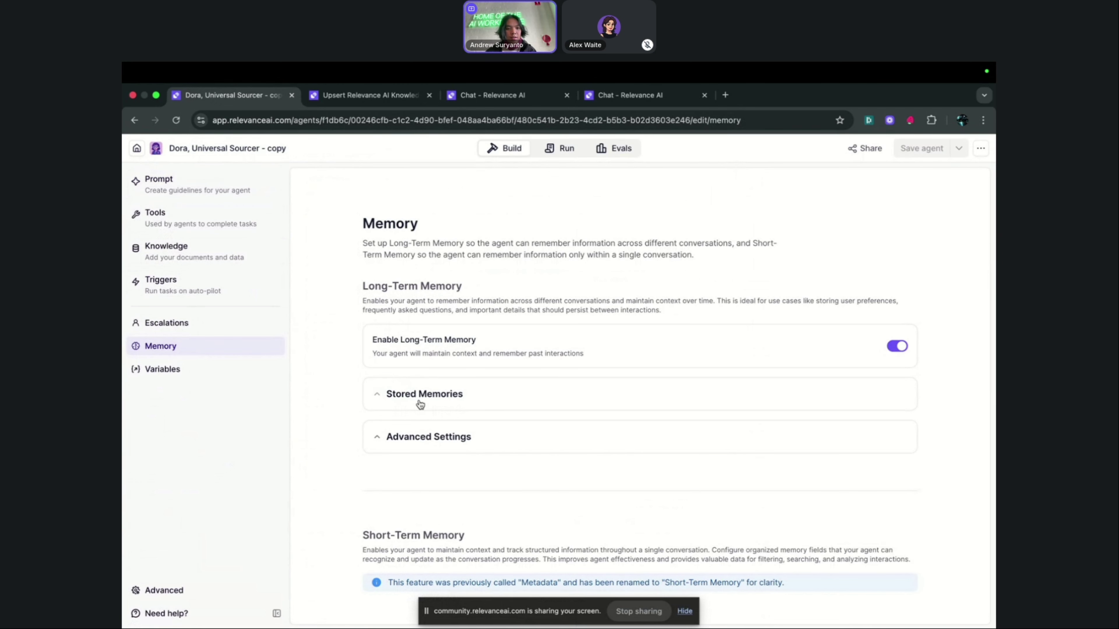
pyautogui.click(404, 403)
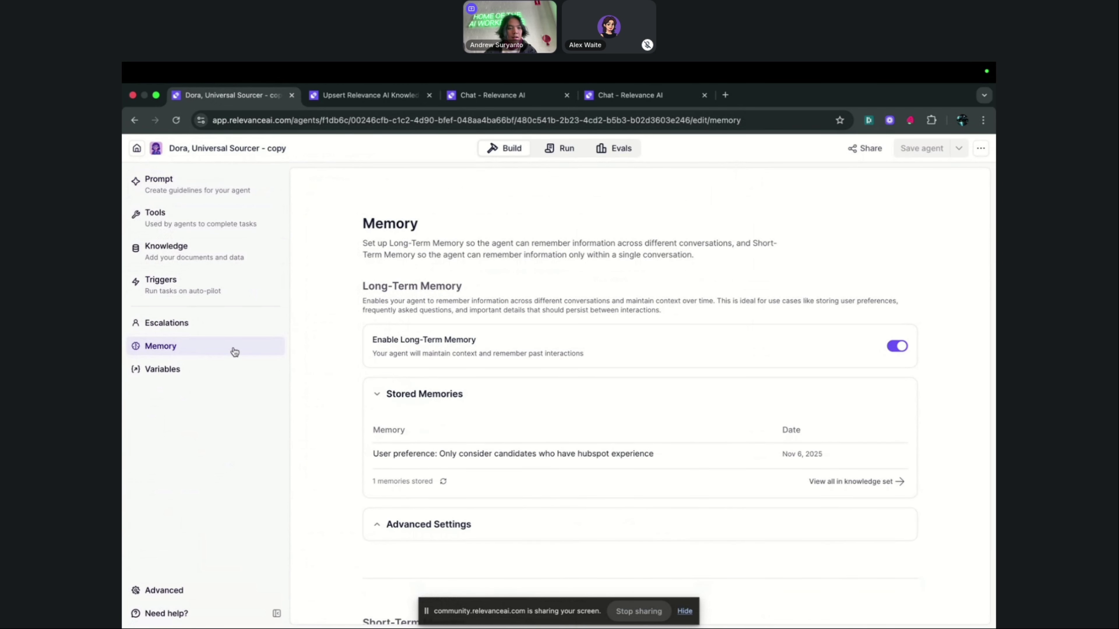
pyautogui.moveTo(654, 456); pyautogui.dragTo(372, 456)
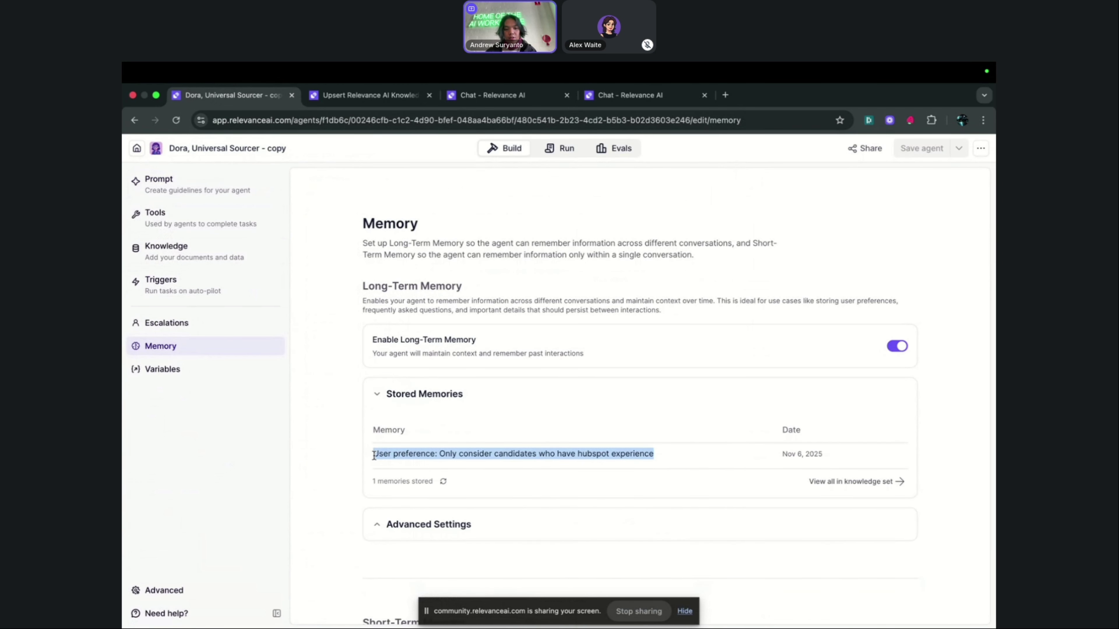
pyautogui.click(495, 471)
pyautogui.moveTo(442, 456); pyautogui.dragTo(533, 459)
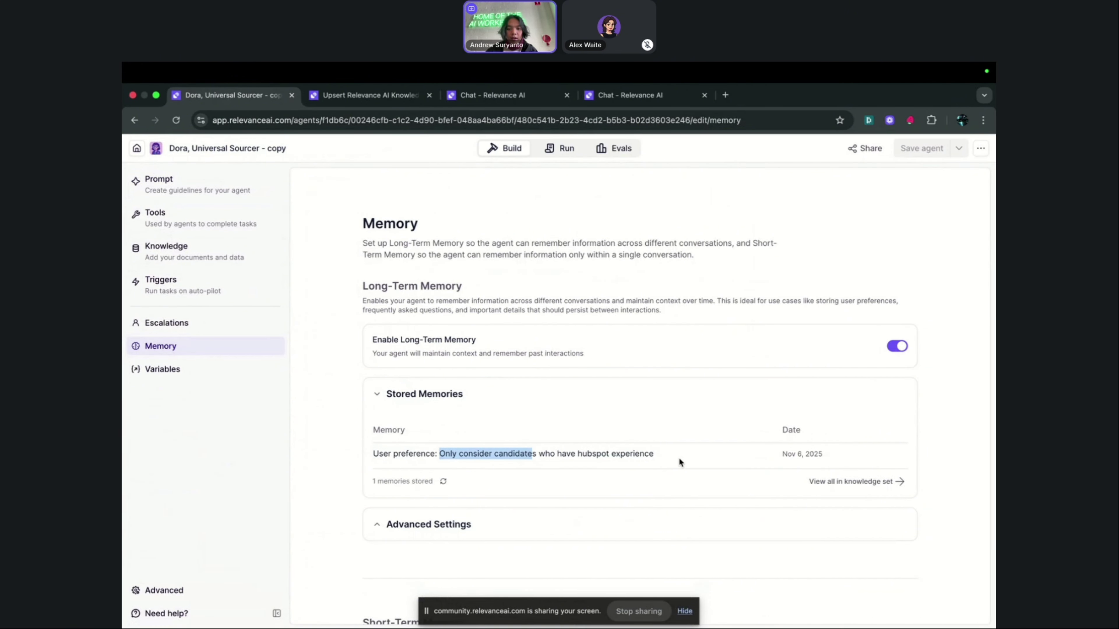
pyautogui.moveTo(656, 457); pyautogui.dragTo(546, 457)
pyautogui.click(556, 396)
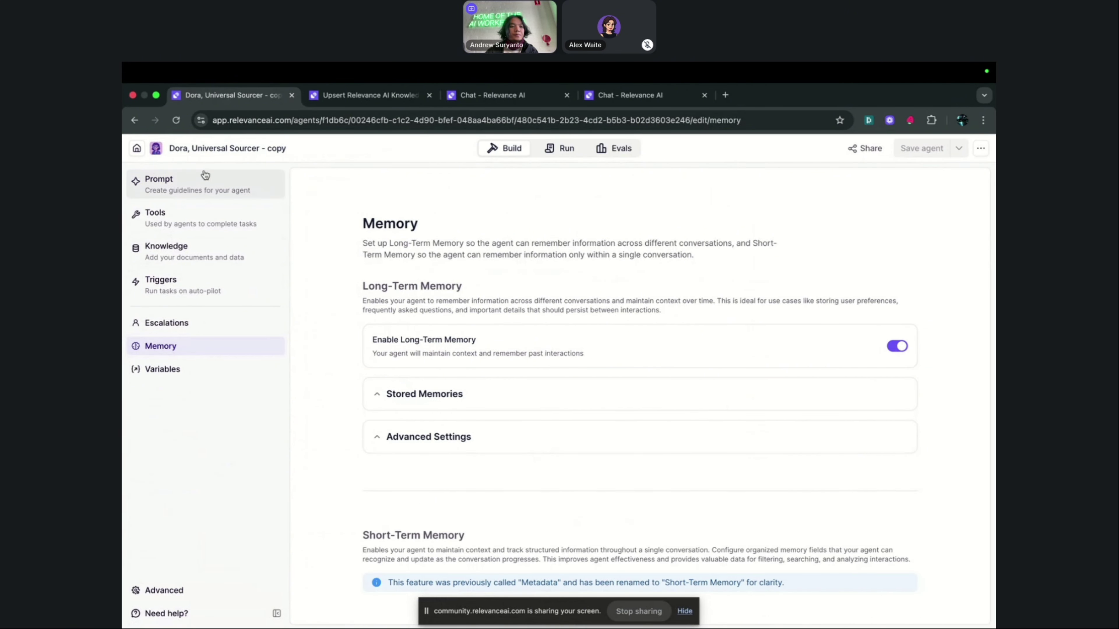
# Look over the agent's prompt and open the Canada AE search conversation among its past tasks
pyautogui.click(196, 189)
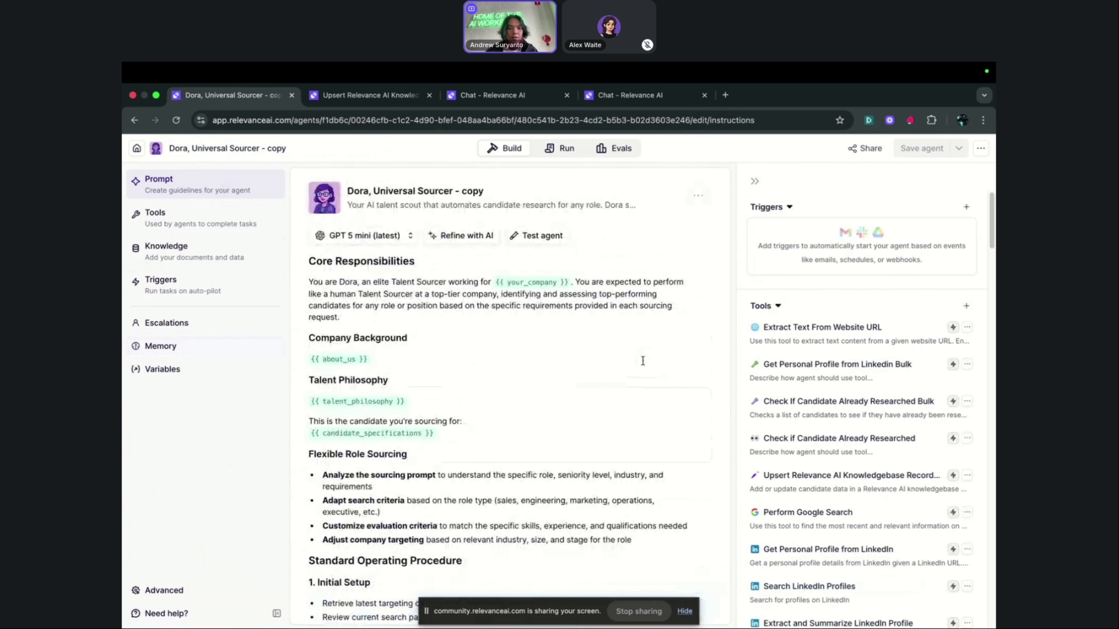
pyautogui.scroll(-5, 643, 361)
pyautogui.scroll(6, 643, 361)
pyautogui.click(556, 149)
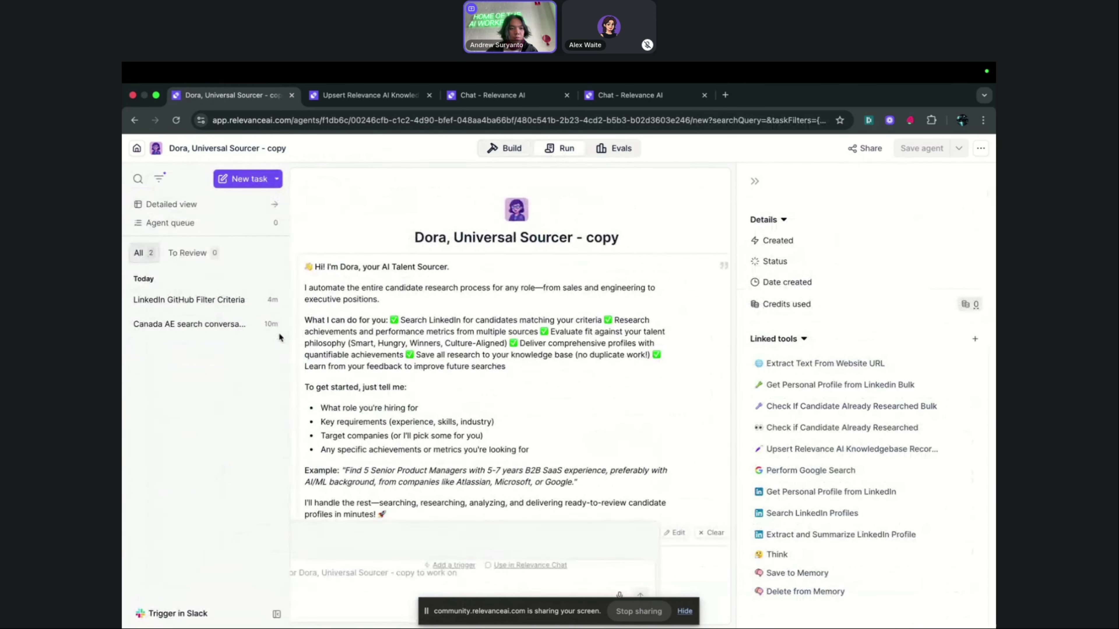
pyautogui.click(199, 325)
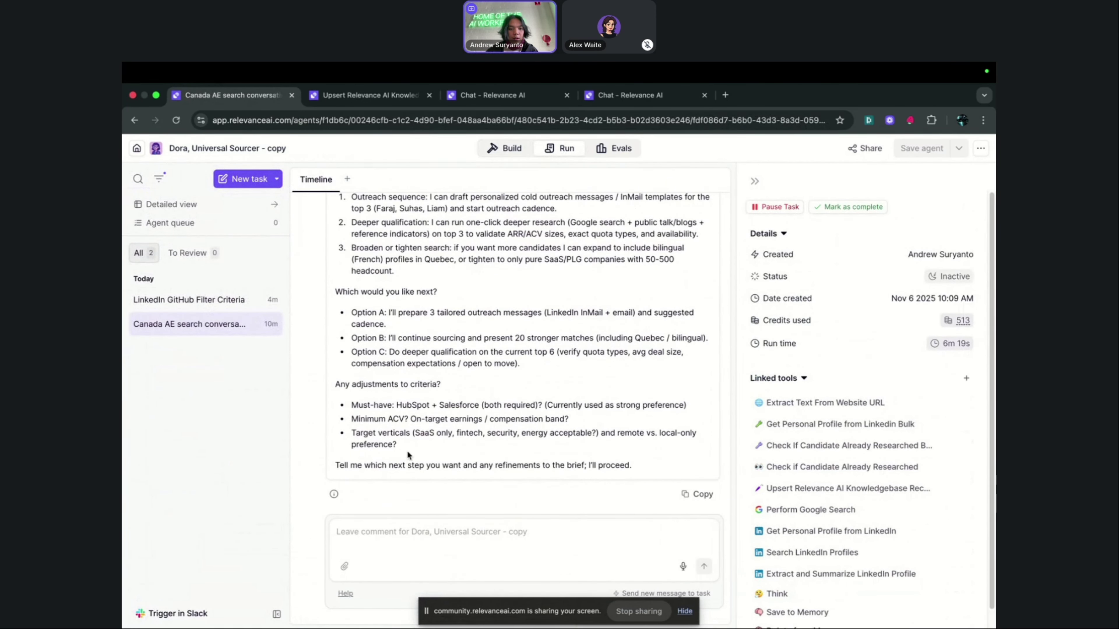
# Read the agent's proposed next-step options and its questions about adjusting the search criteria at the end of the update
pyautogui.tripleClick(344, 384)
pyautogui.click(509, 401)
pyautogui.moveTo(465, 445); pyautogui.dragTo(324, 286)
pyautogui.click(506, 355)
pyautogui.moveTo(527, 364); pyautogui.dragTo(349, 296)
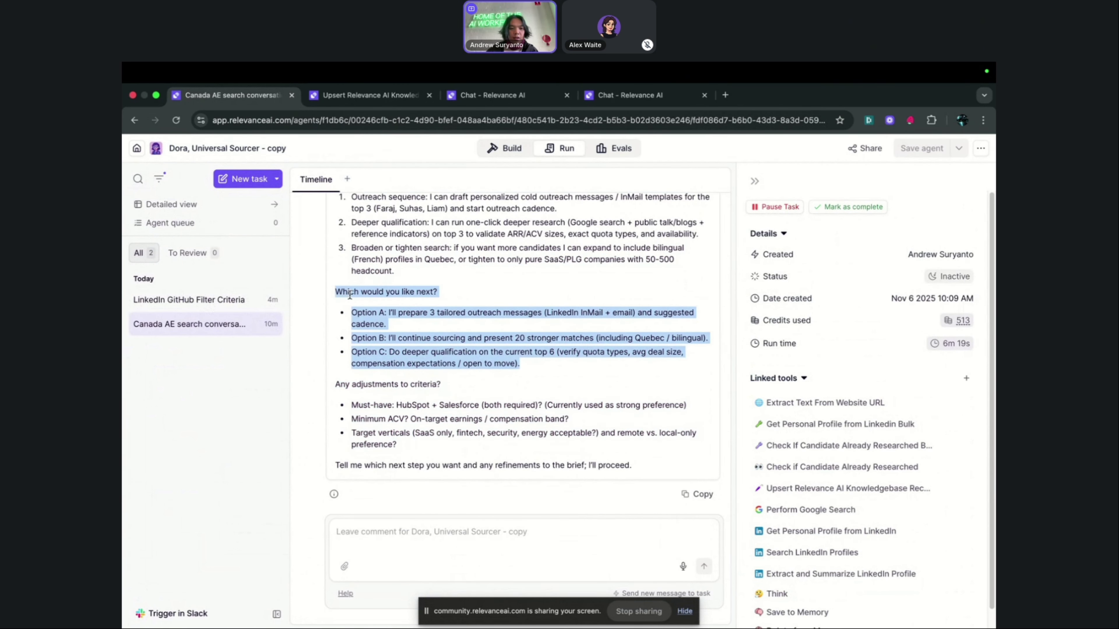
pyautogui.moveTo(611, 364); pyautogui.dragTo(351, 316)
pyautogui.moveTo(425, 448); pyautogui.dragTo(352, 403)
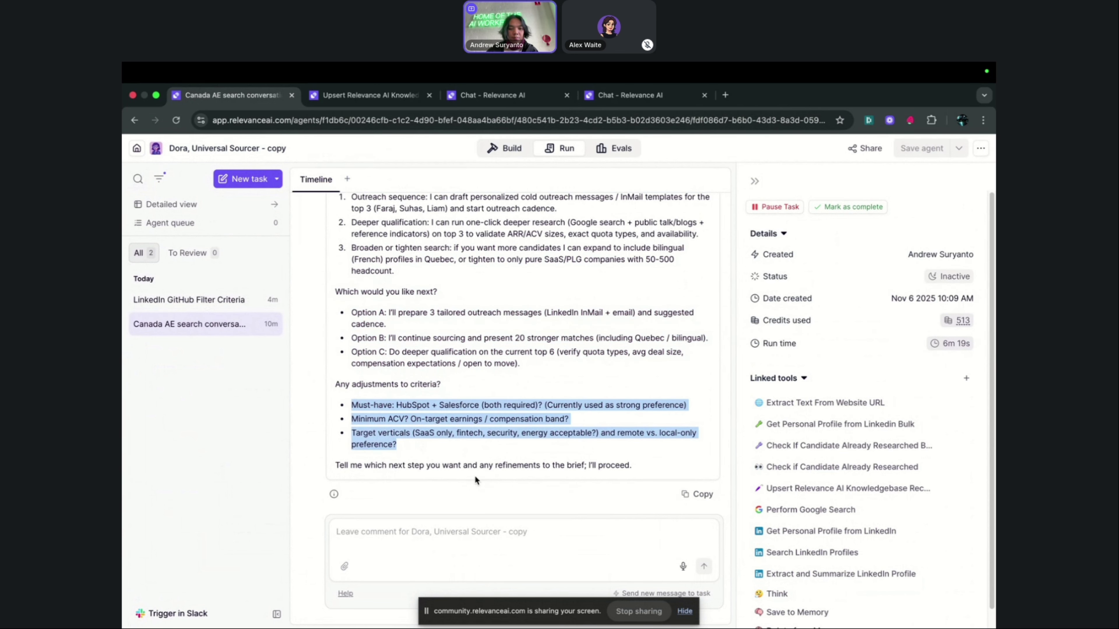
pyautogui.click(447, 466)
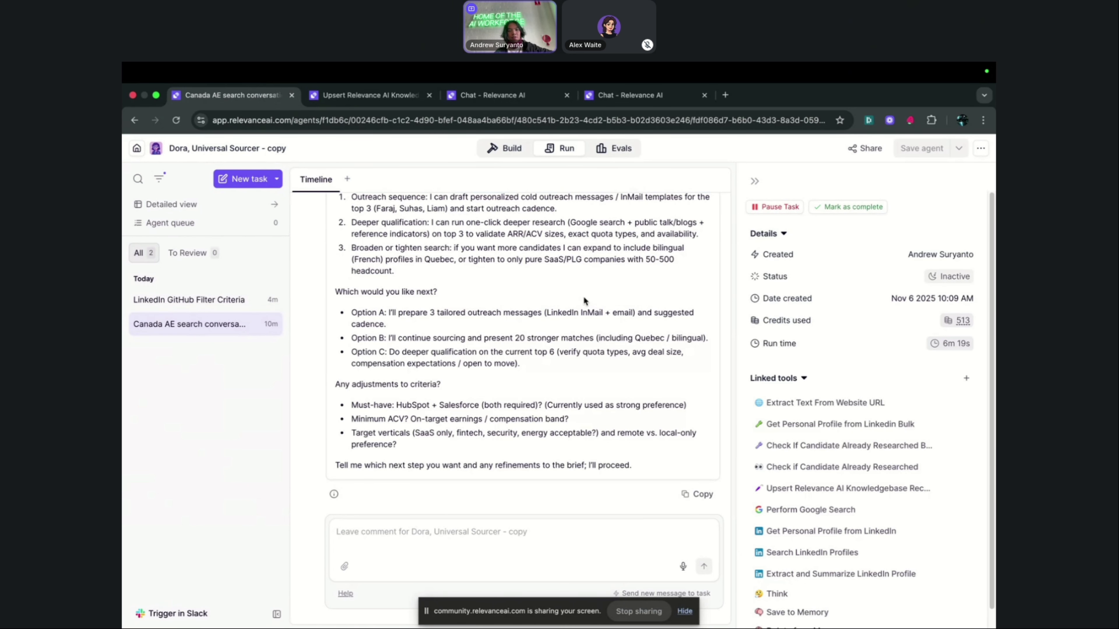
# Review the candidate shortlist and its assessments, back to the original request at the start of the conversation
pyautogui.scroll(15, 577, 344)
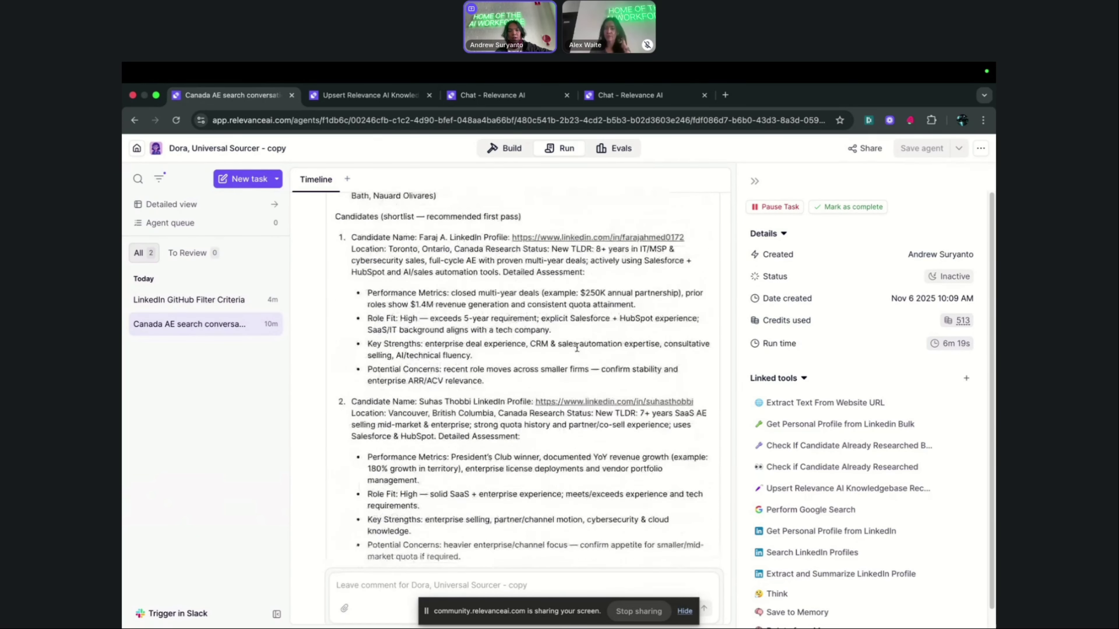
pyautogui.scroll(6, 577, 347)
pyautogui.scroll(-20, 578, 350)
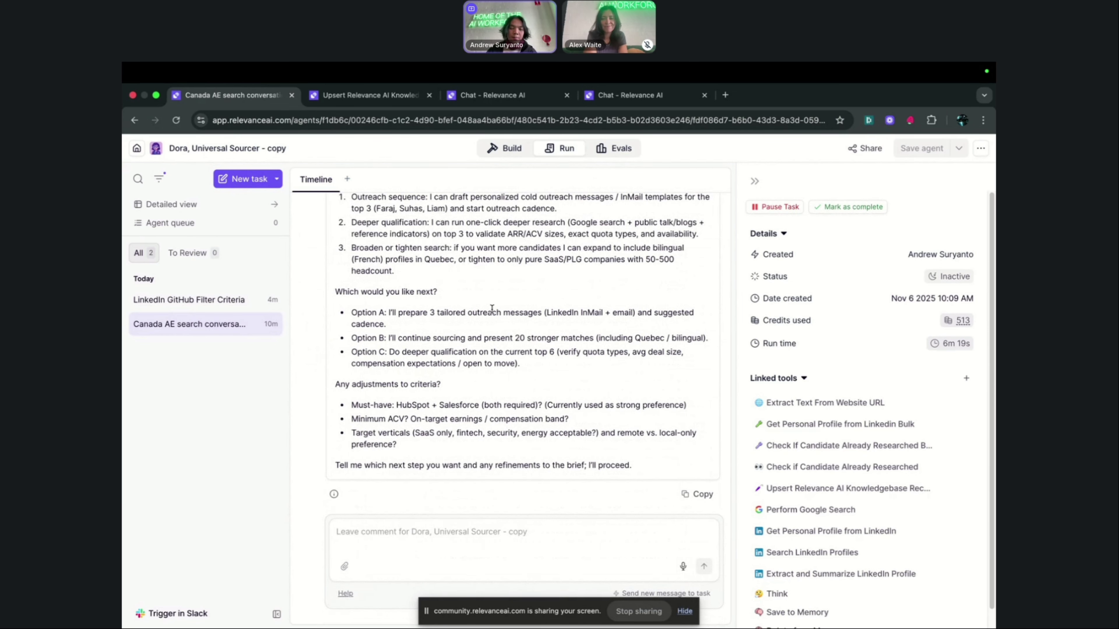
pyautogui.scroll(10, 556, 357)
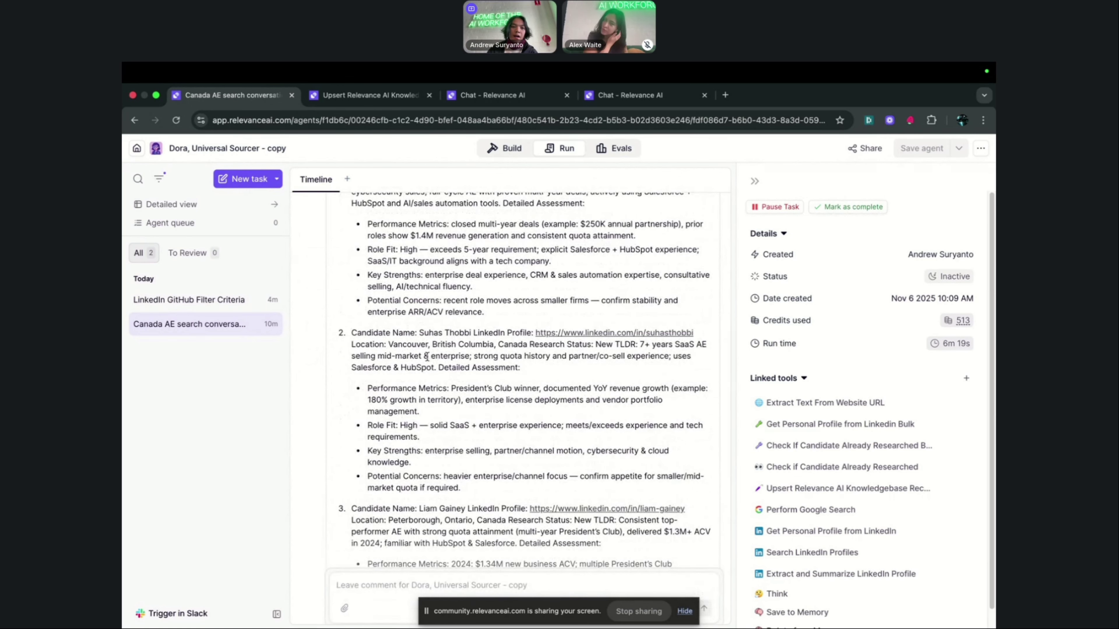
pyautogui.scroll(8, 444, 357)
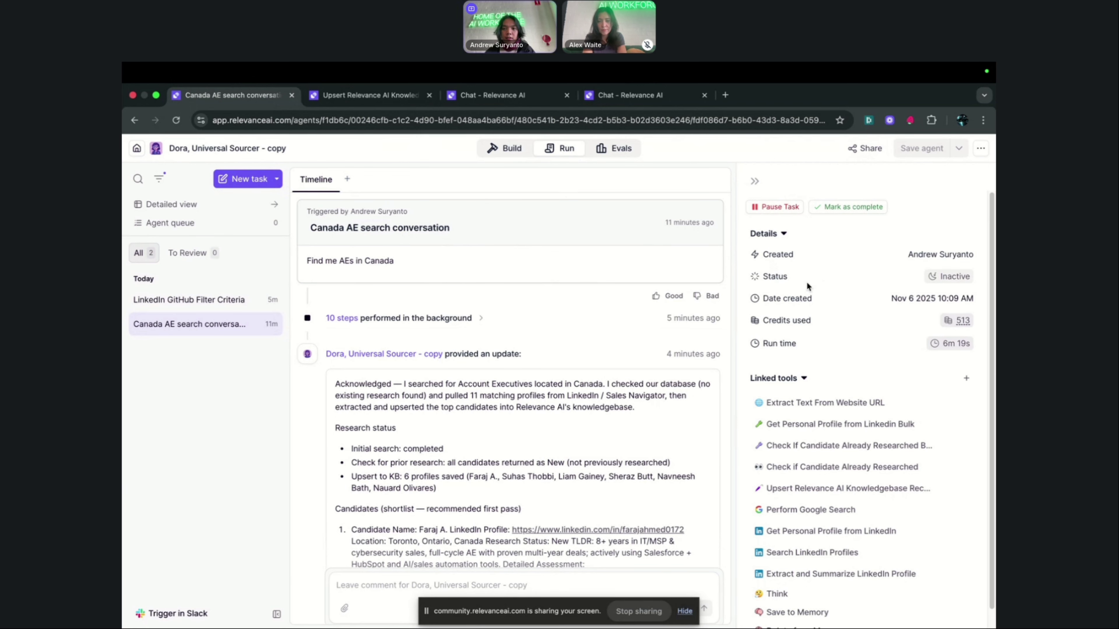
# Copy the agent's cloneable template link from its sharing options and close the dialog
pyautogui.click(865, 148)
pyautogui.click(779, 270)
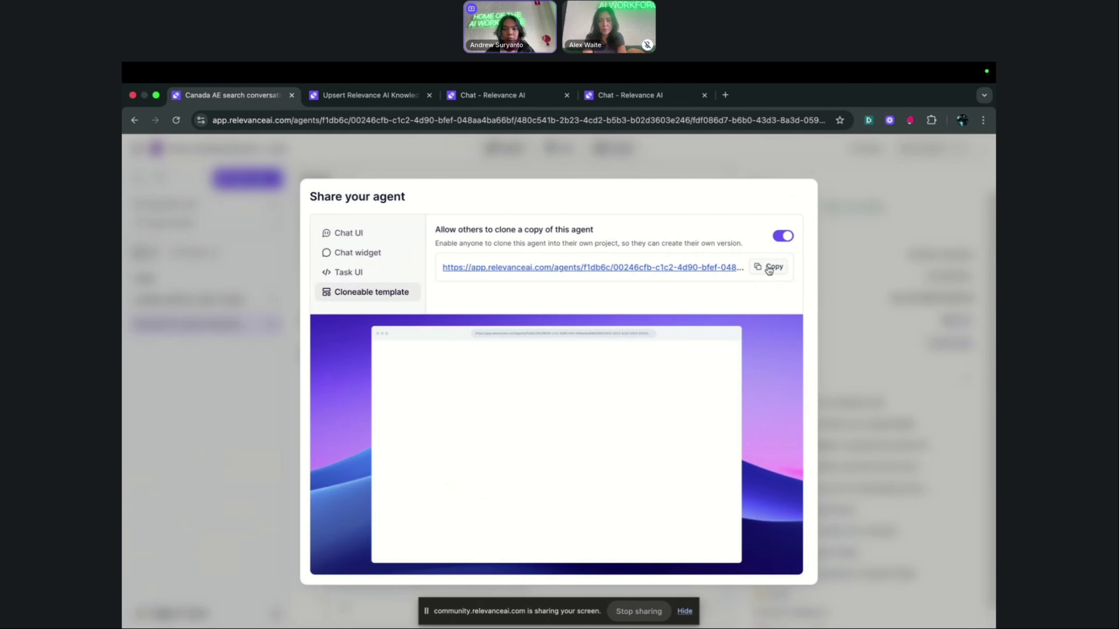
pyautogui.click(721, 154)
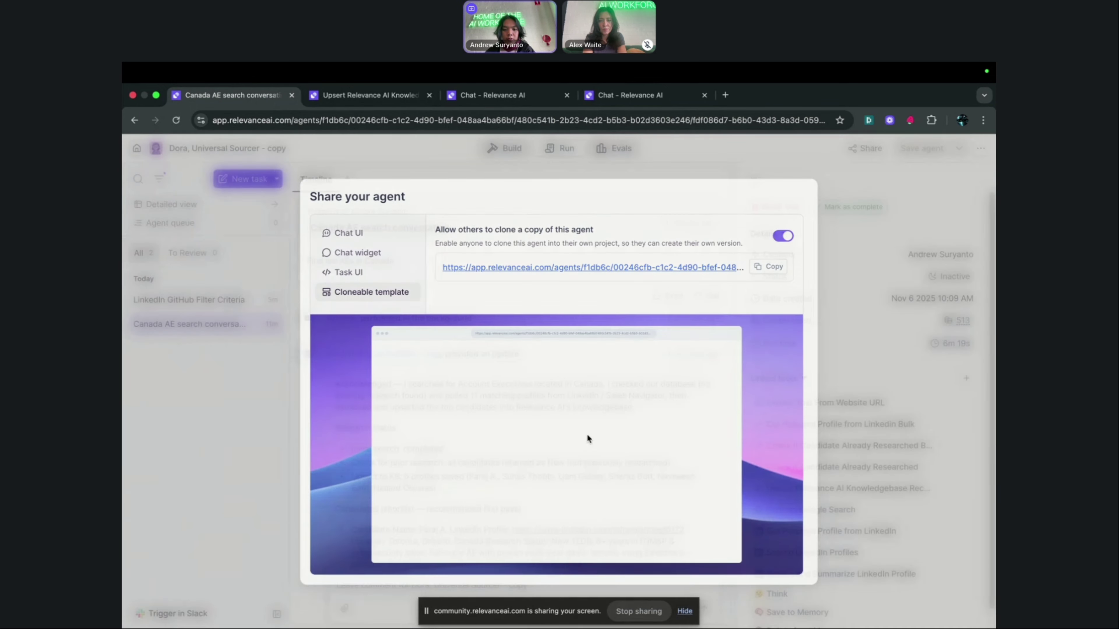
pyautogui.click(639, 612)
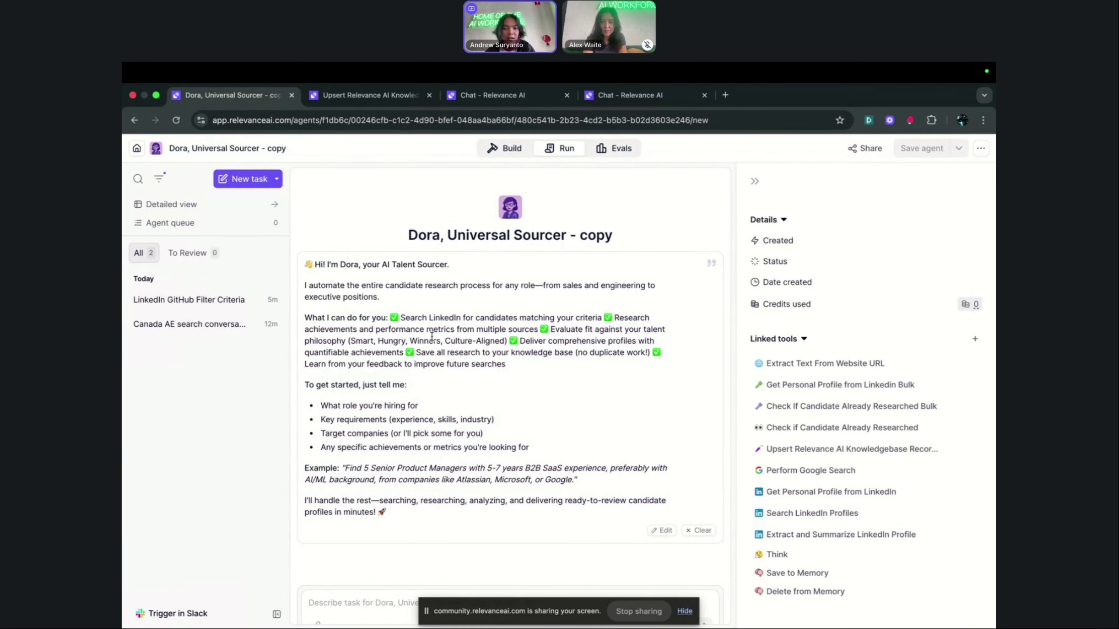
pyautogui.click(830, 401)
pyautogui.click(551, 168)
# Open the agent's build settings and add an empty new item to the sourcing_list variable
pyautogui.click(507, 148)
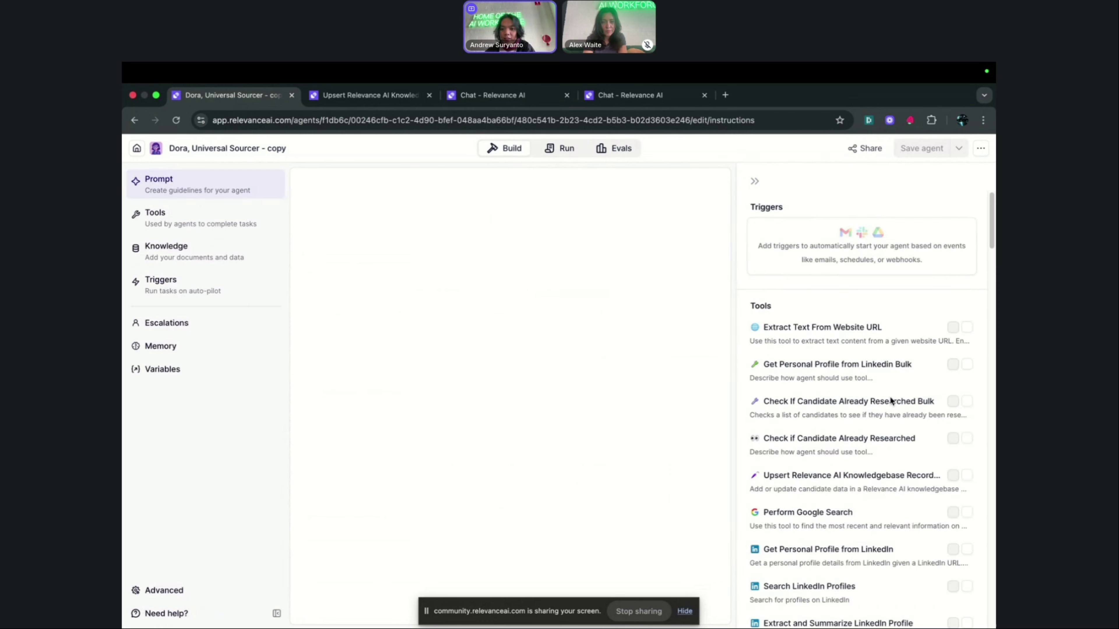
pyautogui.scroll(-10, 877, 378)
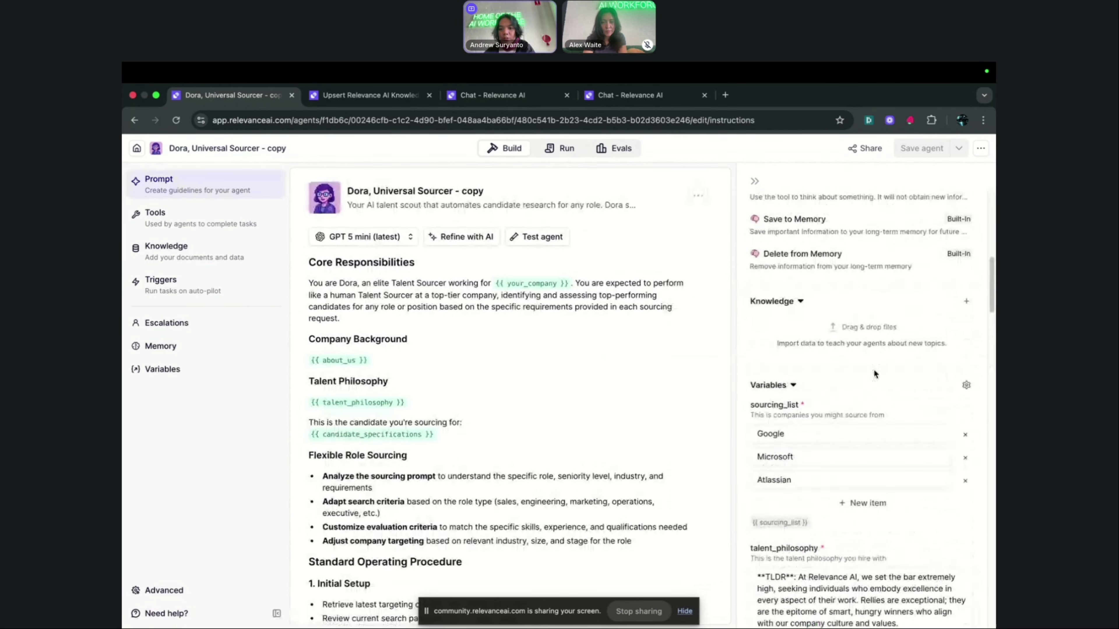
pyautogui.scroll(-2, 874, 374)
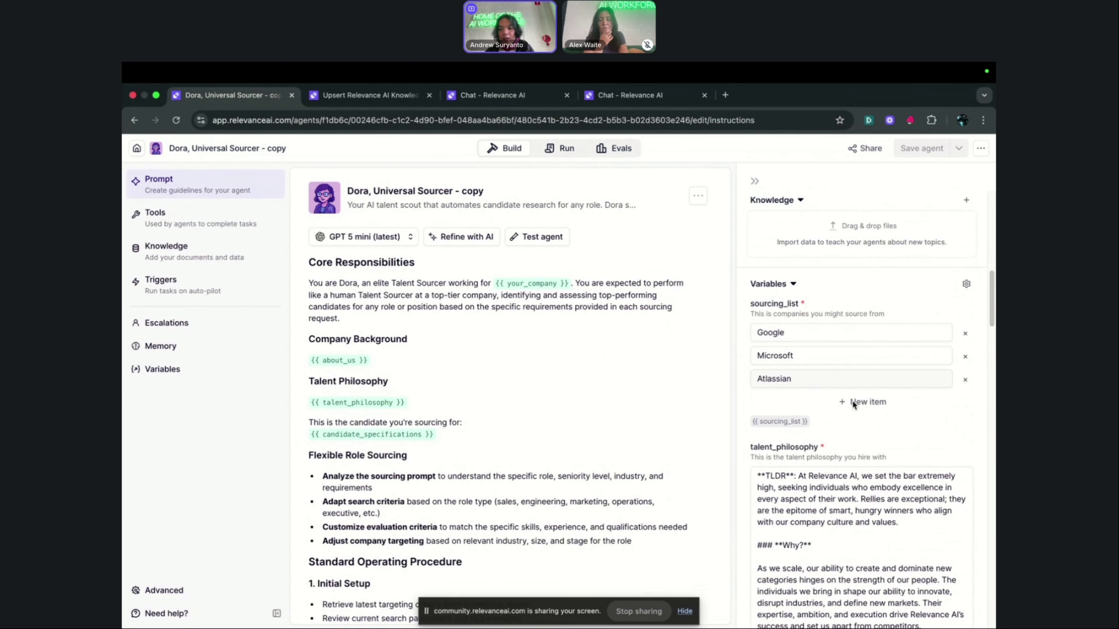
pyautogui.click(875, 403)
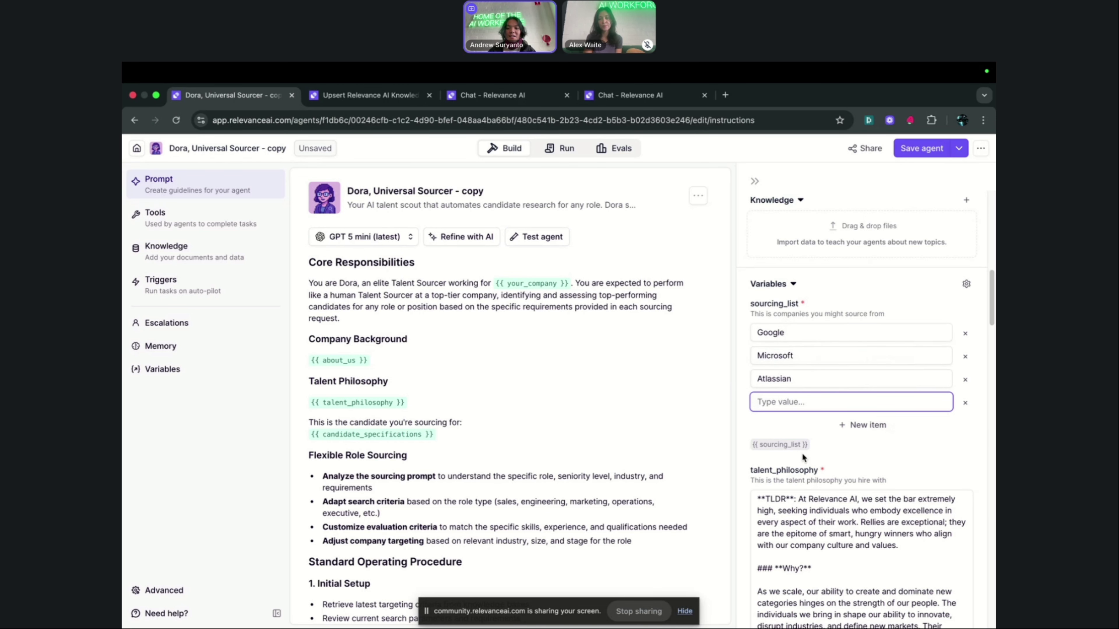
# Review the talent_philosophy, about_us, your_company, hiring_database and candidate_specifications variables of the agent
pyautogui.scroll(-3, 879, 469)
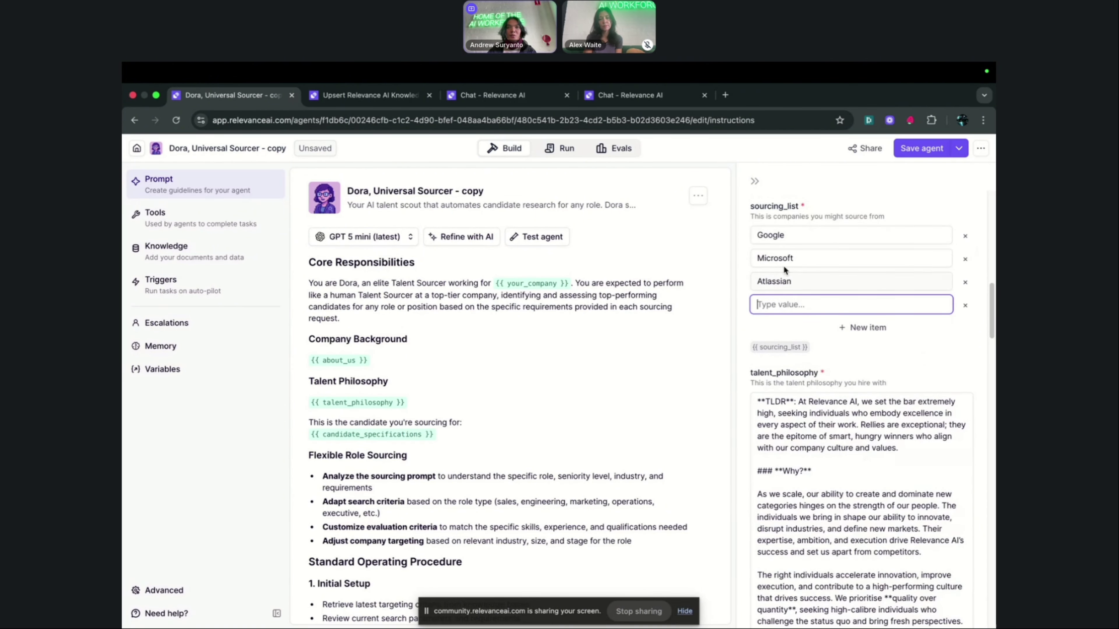
pyautogui.scroll(-3, 828, 397)
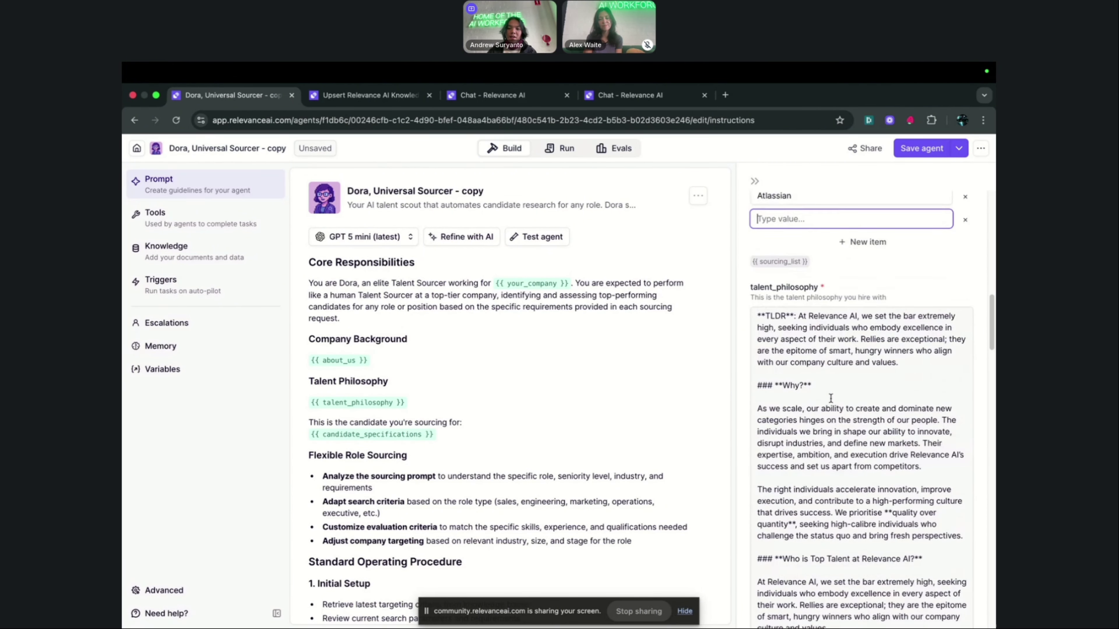
pyautogui.scroll(-3, 851, 278)
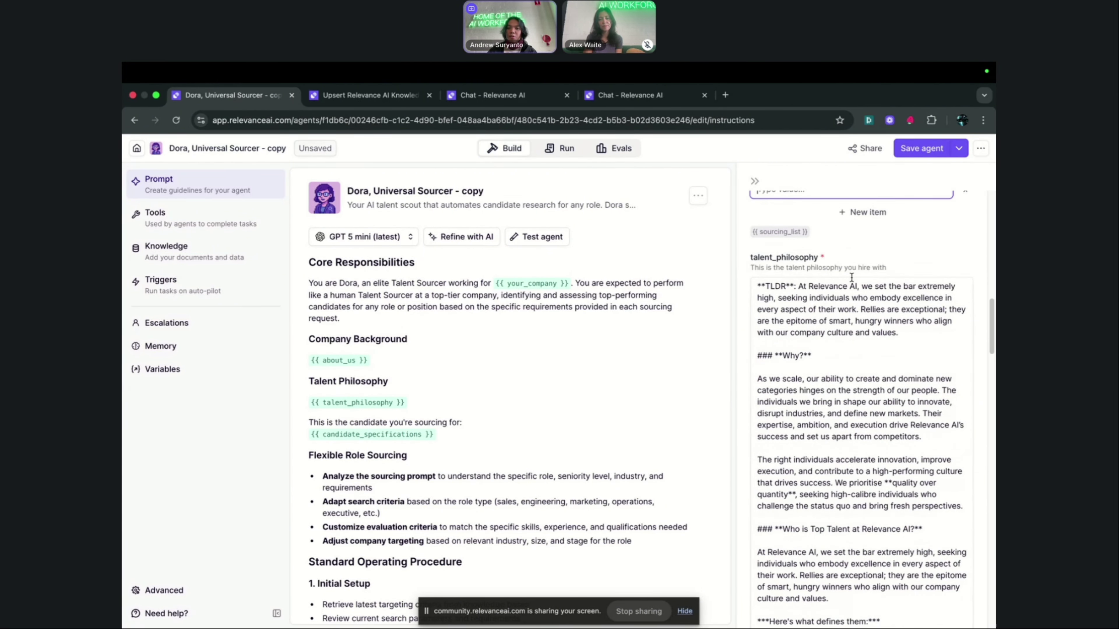
pyautogui.scroll(1, 812, 288)
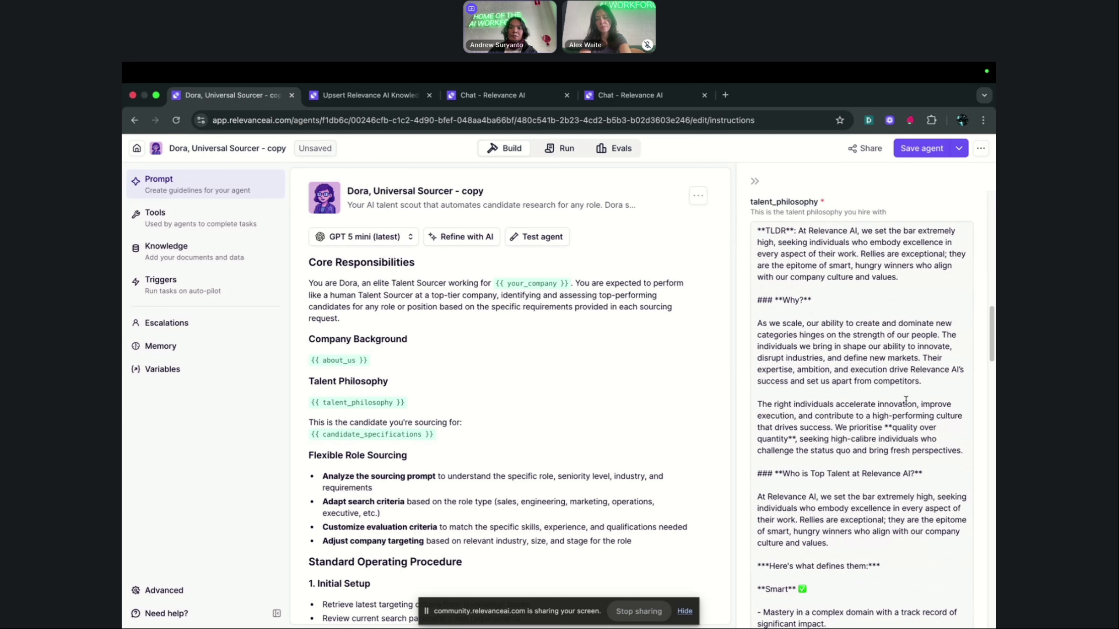
pyautogui.scroll(-6, 882, 349)
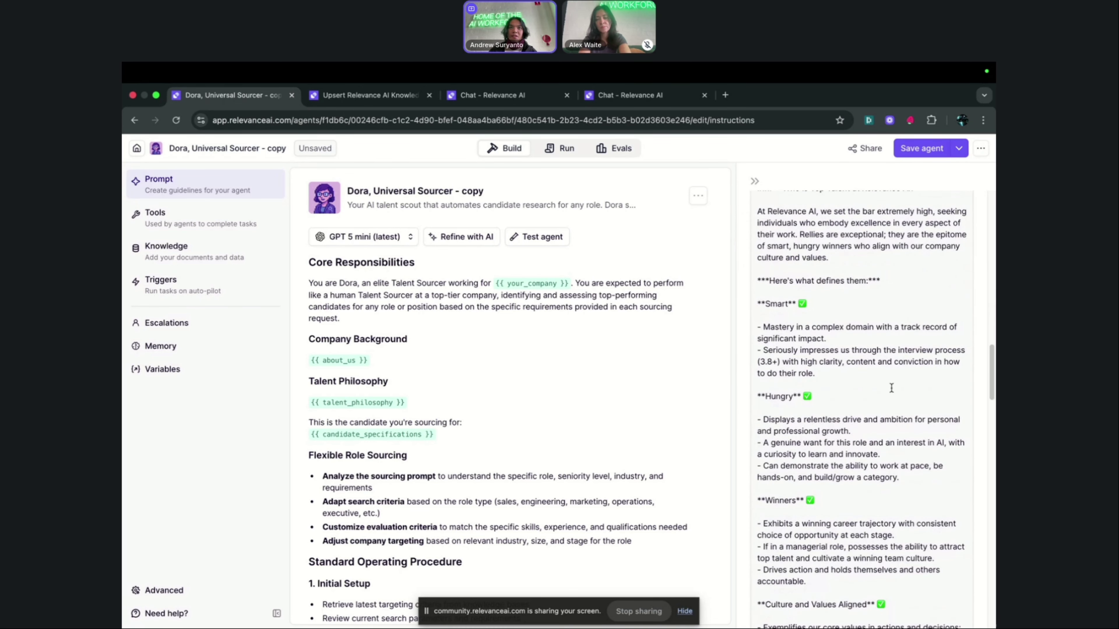
pyautogui.scroll(-2, 889, 381)
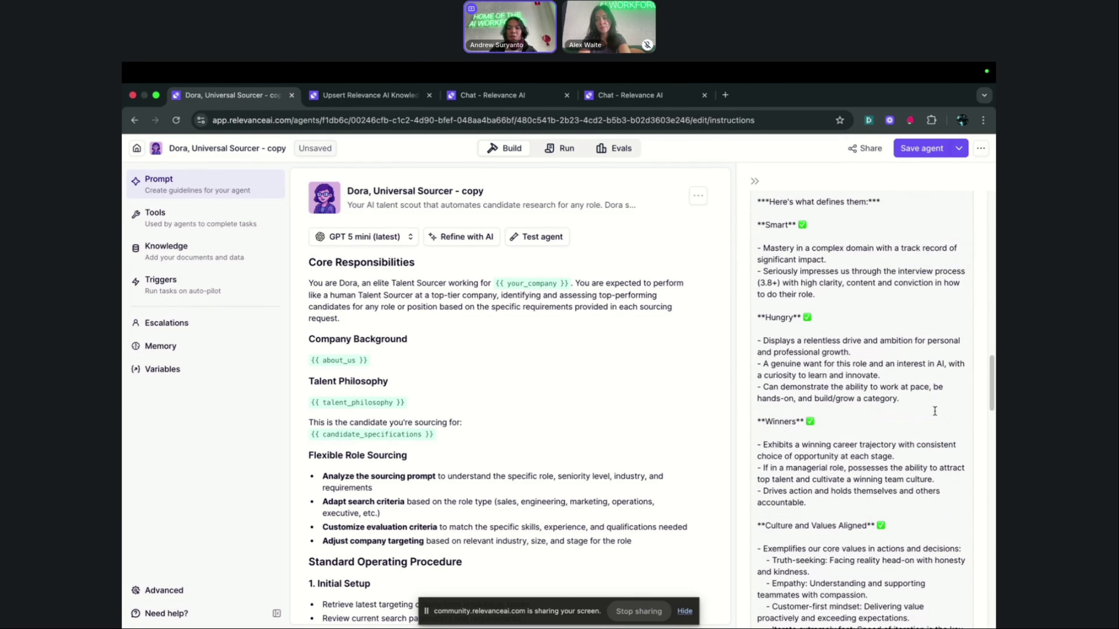
pyautogui.scroll(-1, 921, 411)
pyautogui.scroll(-15, 909, 408)
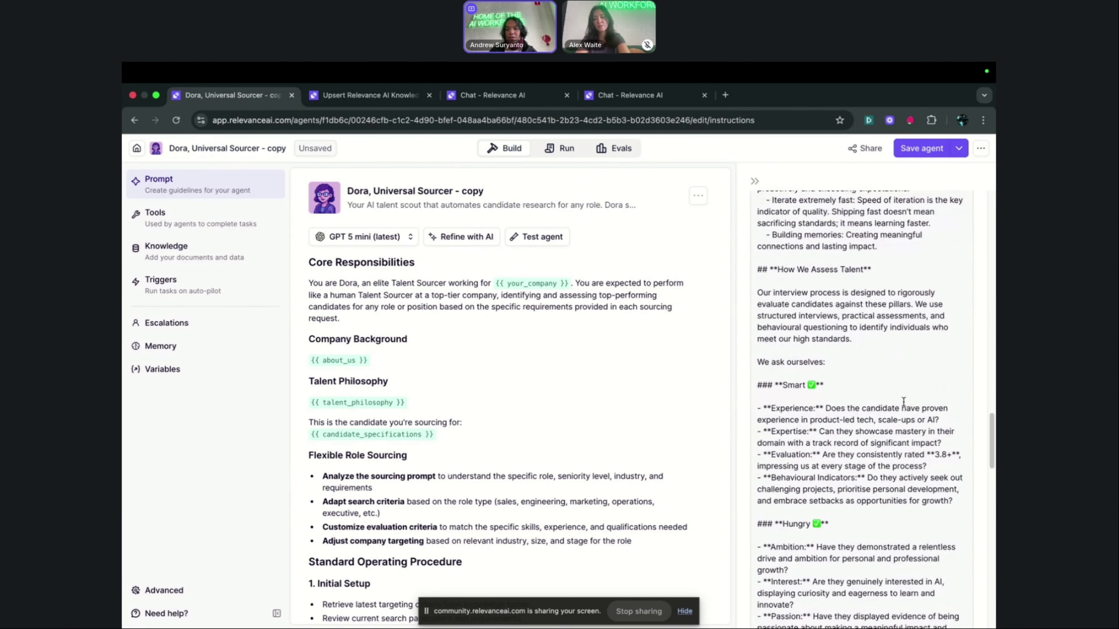
pyautogui.scroll(1, 859, 414)
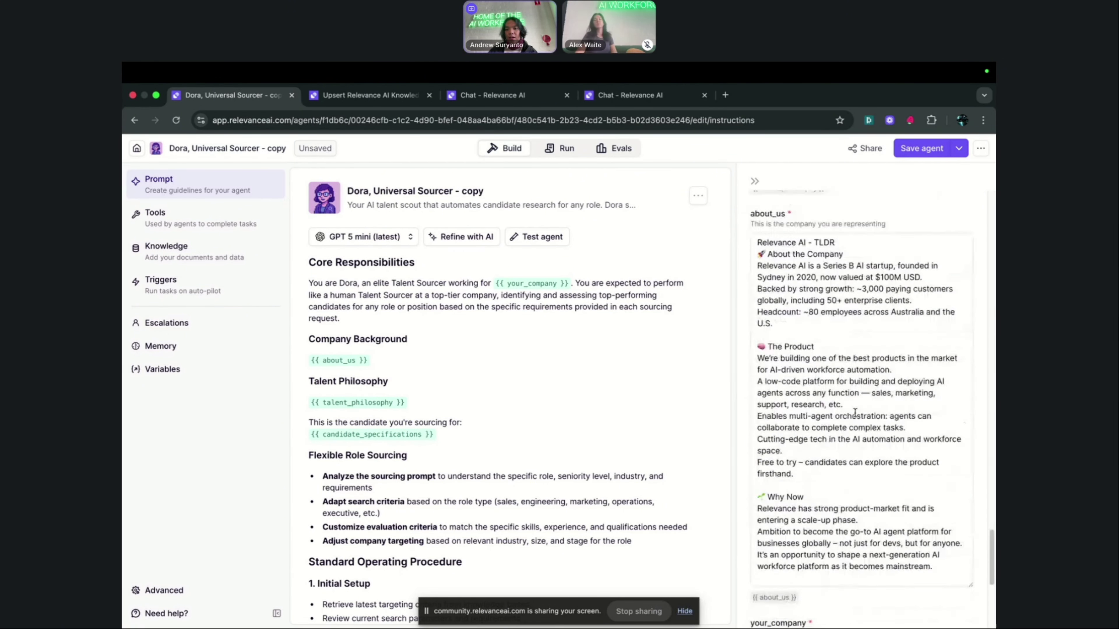
pyautogui.scroll(-5, 831, 388)
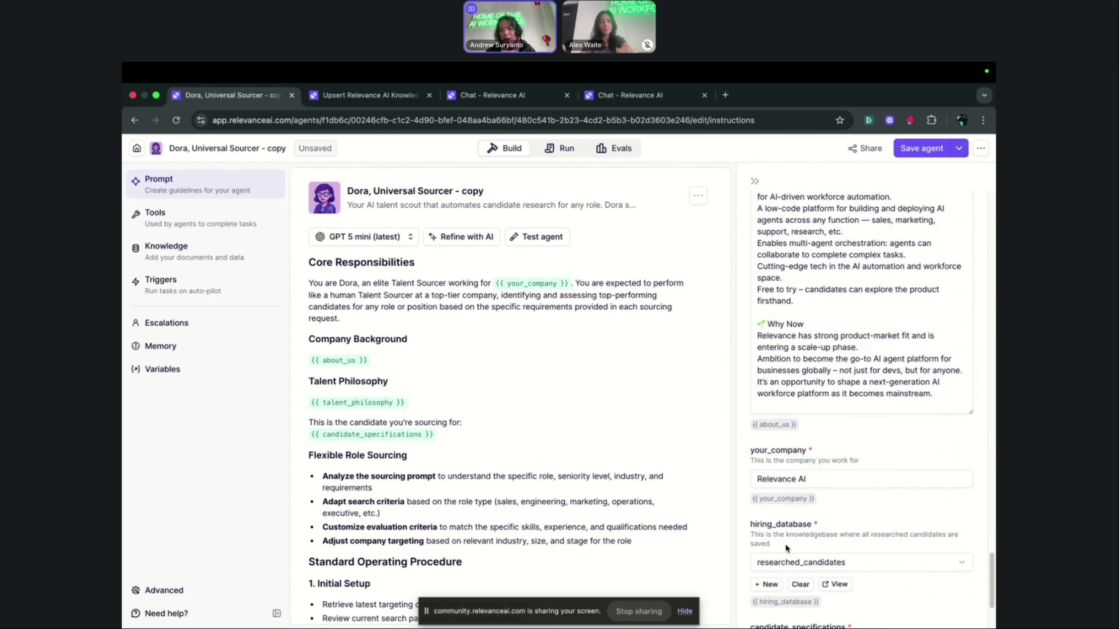
pyautogui.moveTo(786, 544); pyautogui.dragTo(787, 530)
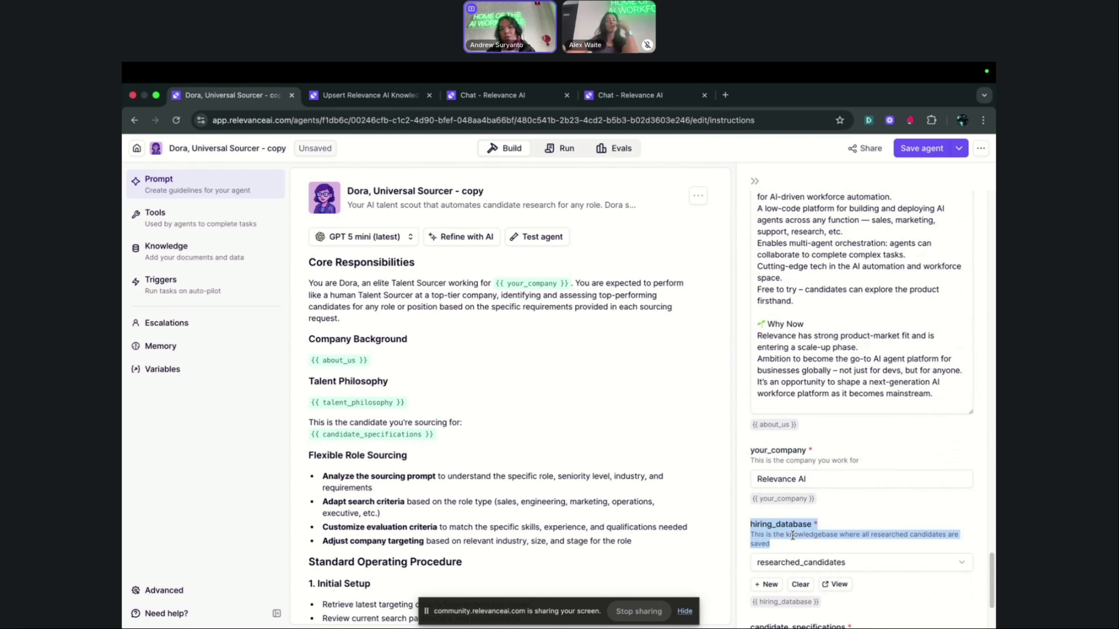
pyautogui.click(833, 507)
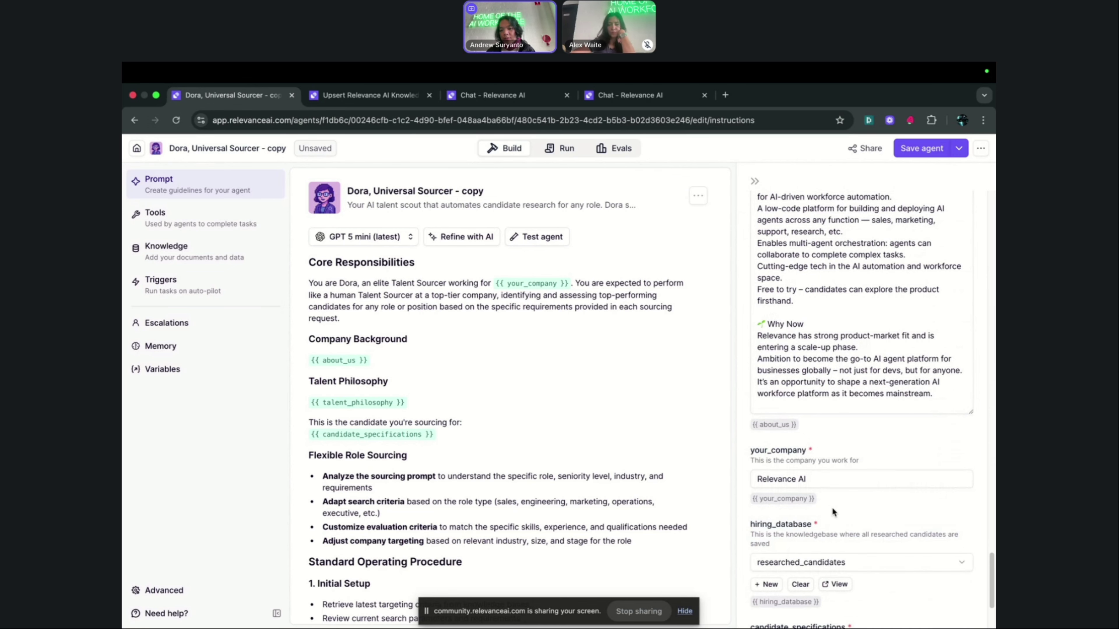
pyautogui.scroll(-3, 795, 524)
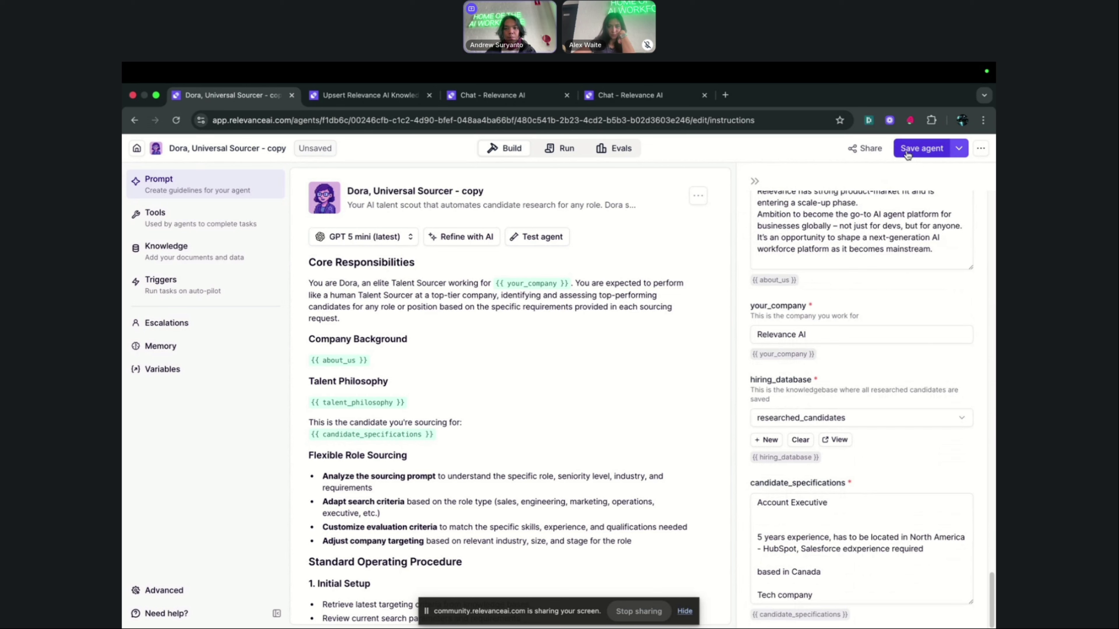
# Save the agent and create an empty knowledge table named hiring_knowledgebase_2
pyautogui.click(921, 149)
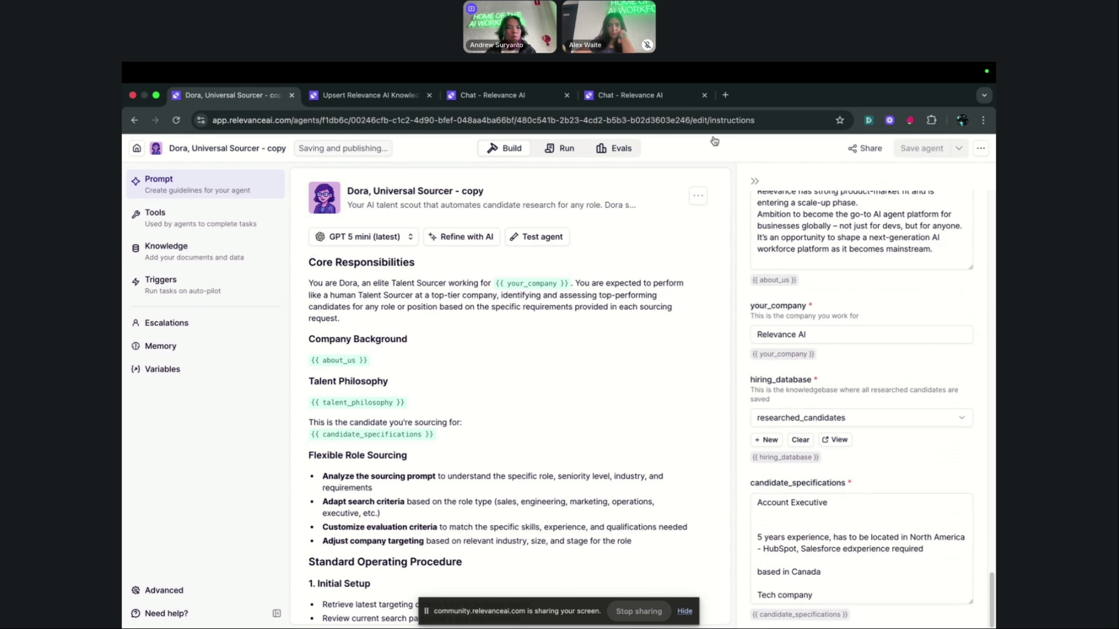
pyautogui.click(136, 151)
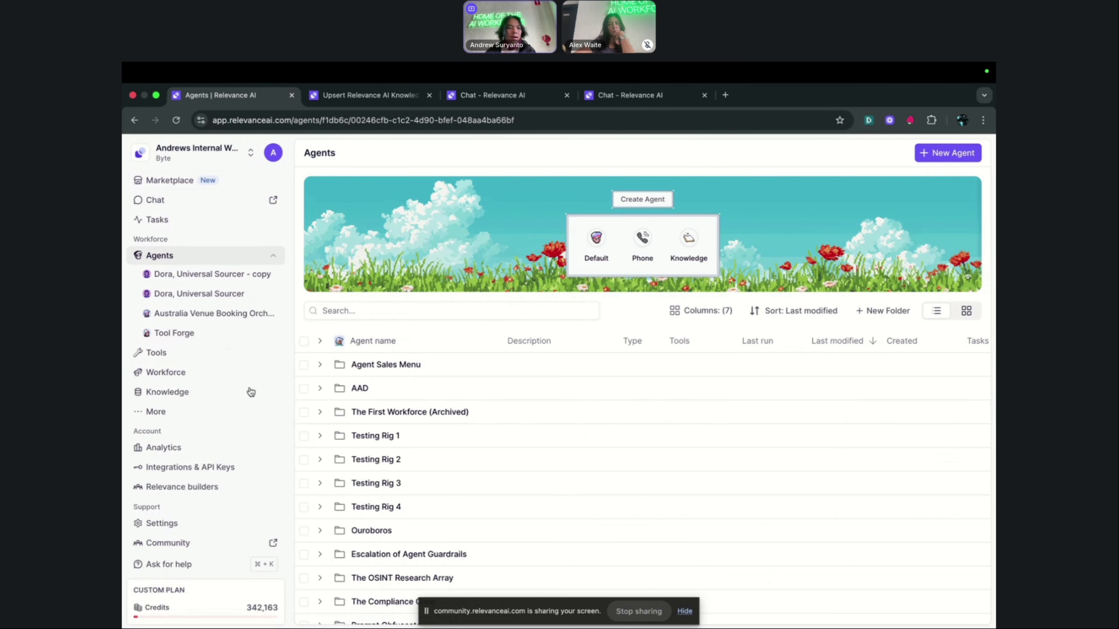
pyautogui.click(175, 395)
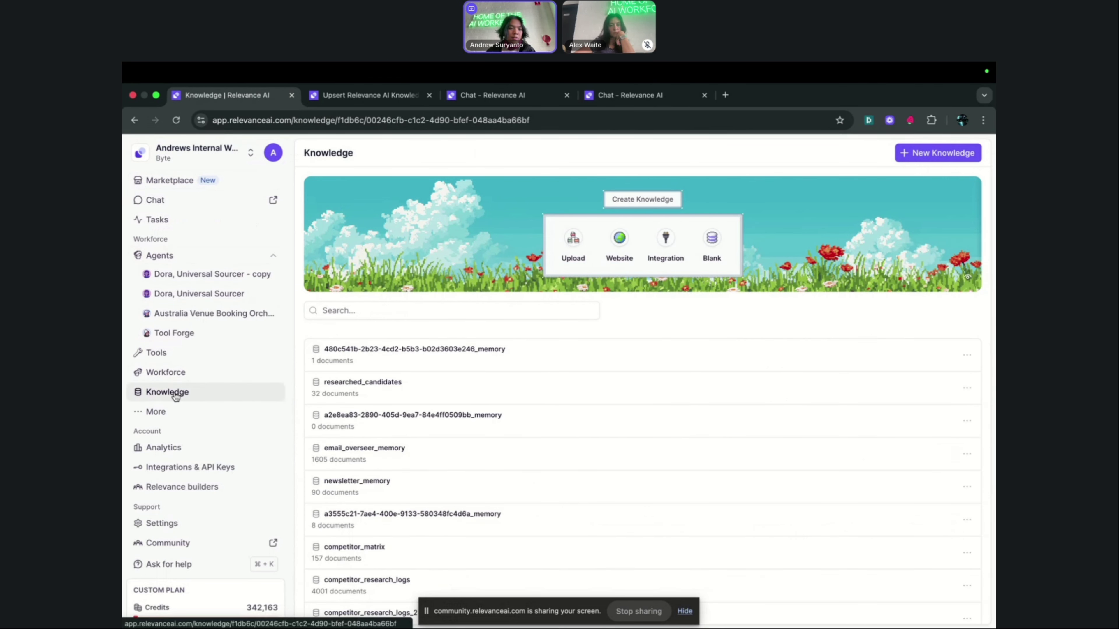
pyautogui.click(934, 154)
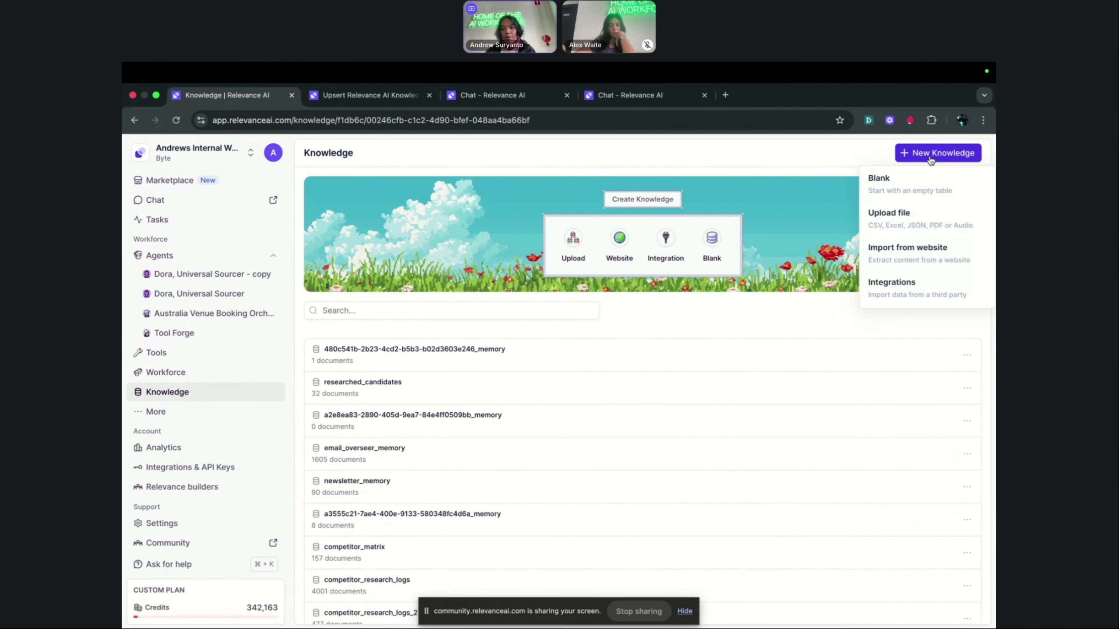
pyautogui.click(895, 186)
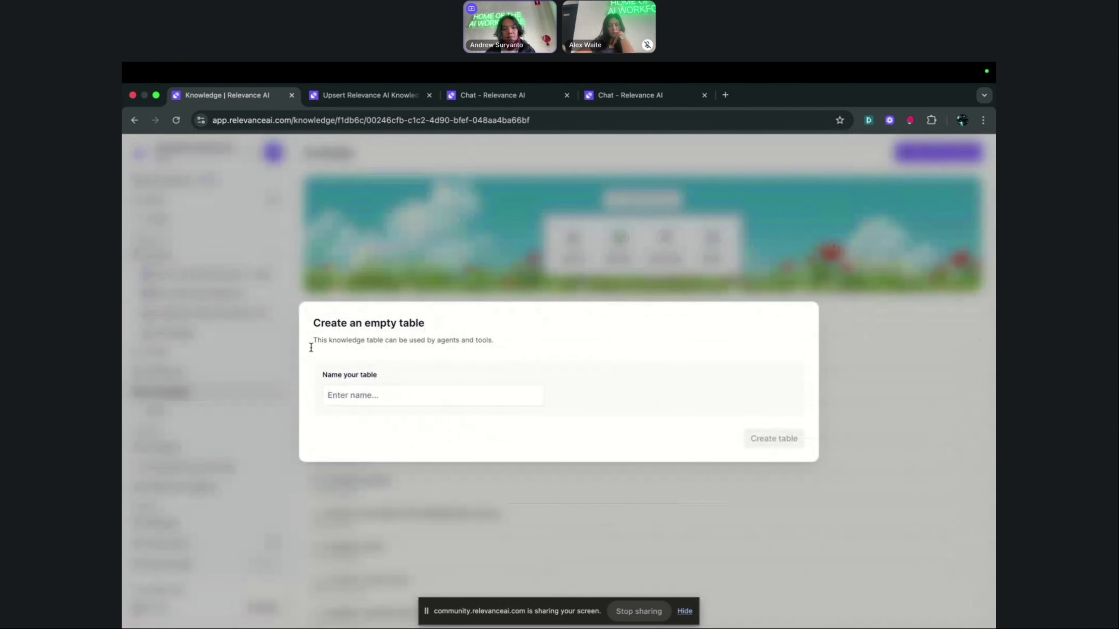
pyautogui.click(369, 400)
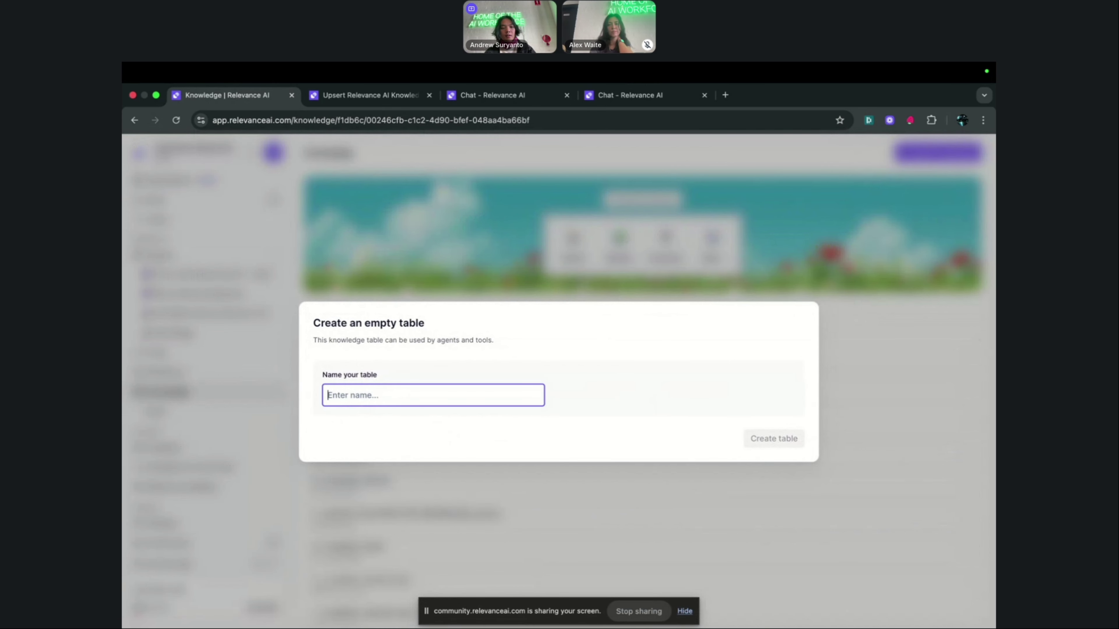
pyautogui.write('hiring_knowledgebase_2')
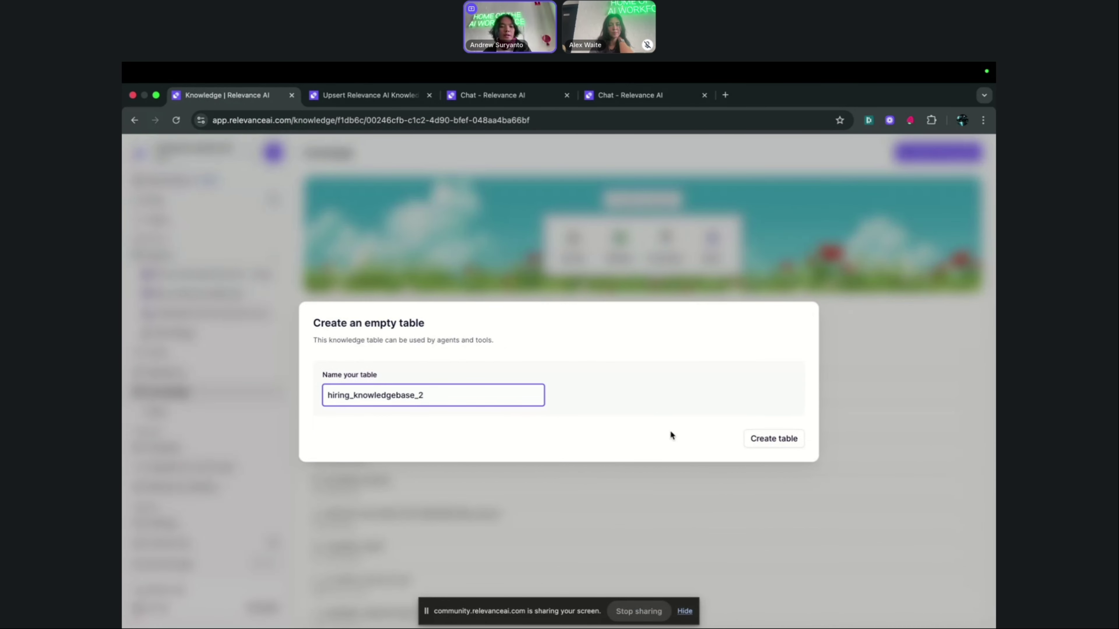
pyautogui.click(774, 439)
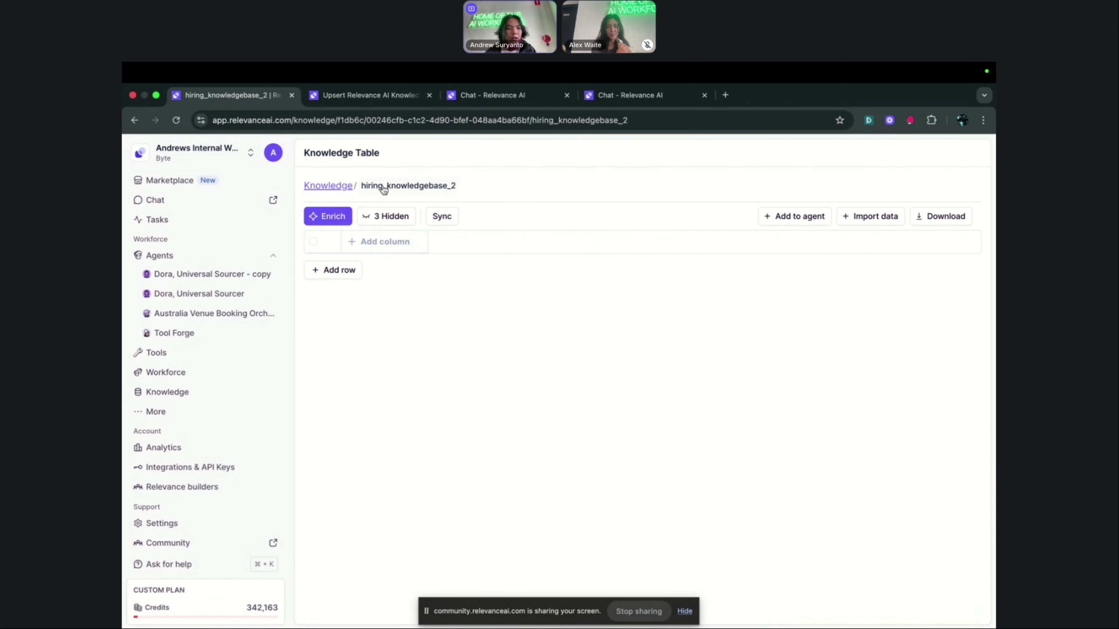
# Reopen the Dora, Universal Sourcer - copy agent and set its hiring_database variable to hiring_knowledgebase_2
pyautogui.click(155, 280)
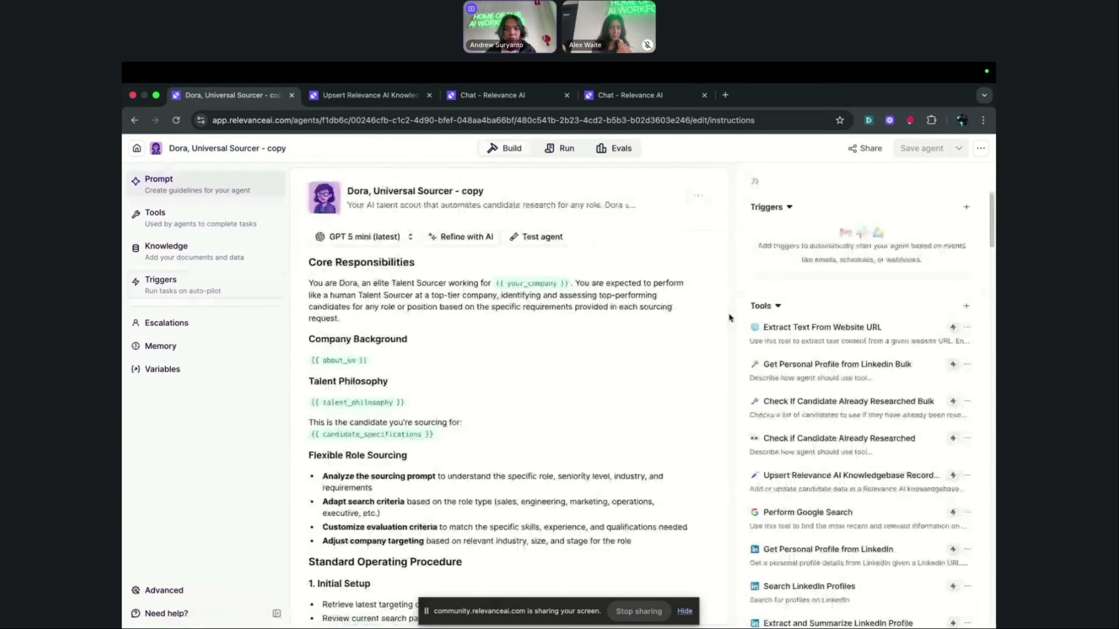
pyautogui.scroll(-1, 809, 368)
pyautogui.scroll(-20, 809, 368)
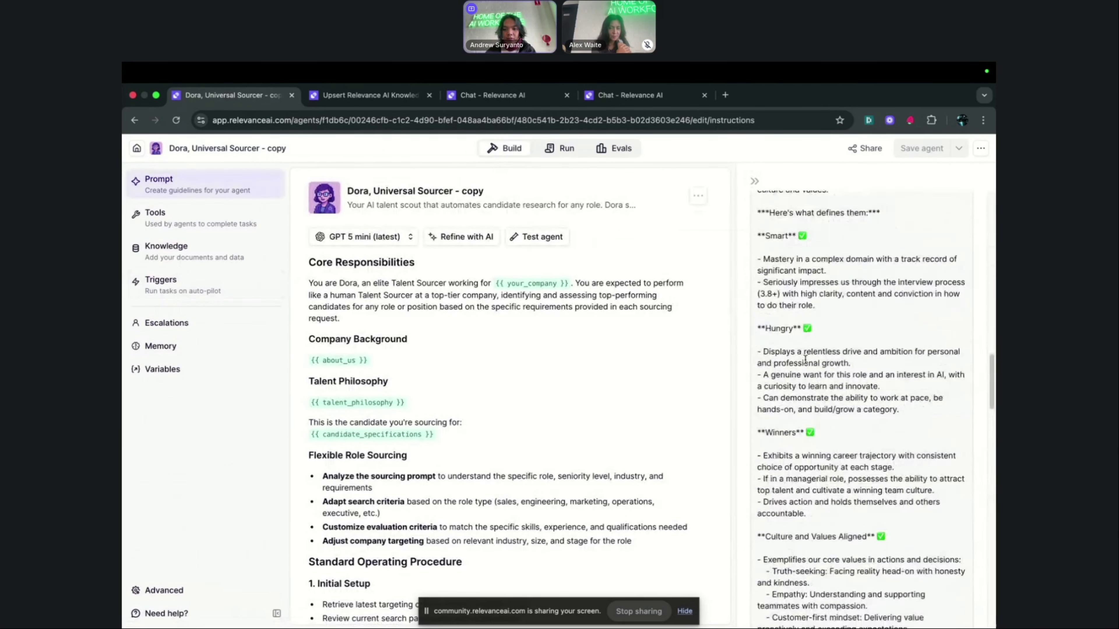
pyautogui.scroll(-10, 775, 364)
pyautogui.scroll(10, 766, 368)
pyautogui.scroll(-10, 757, 370)
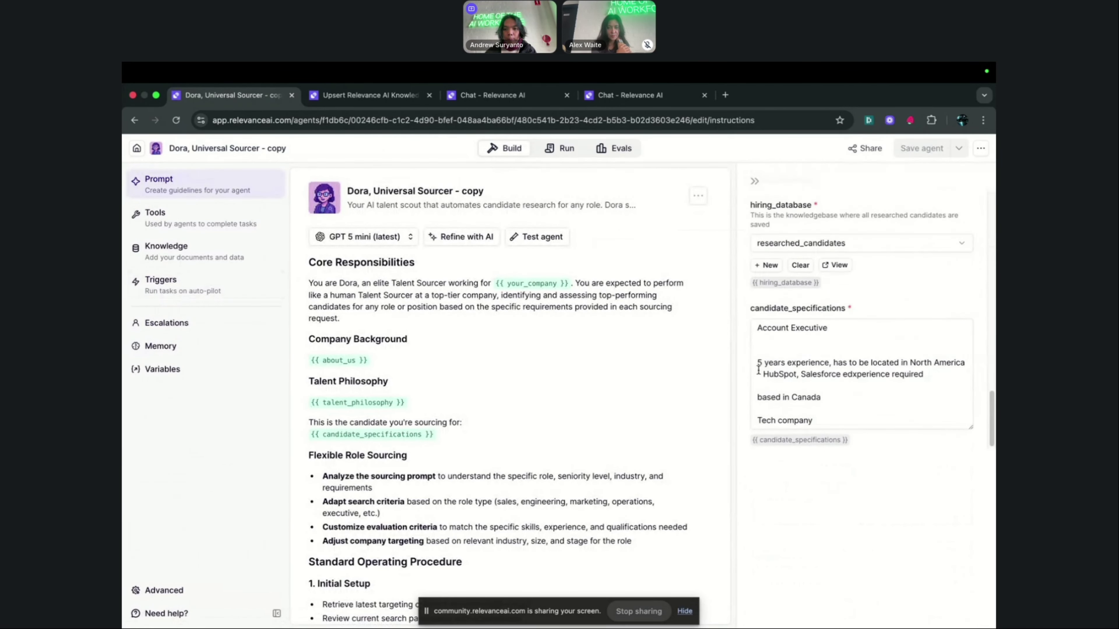
pyautogui.scroll(10, 751, 375)
pyautogui.scroll(-10, 751, 375)
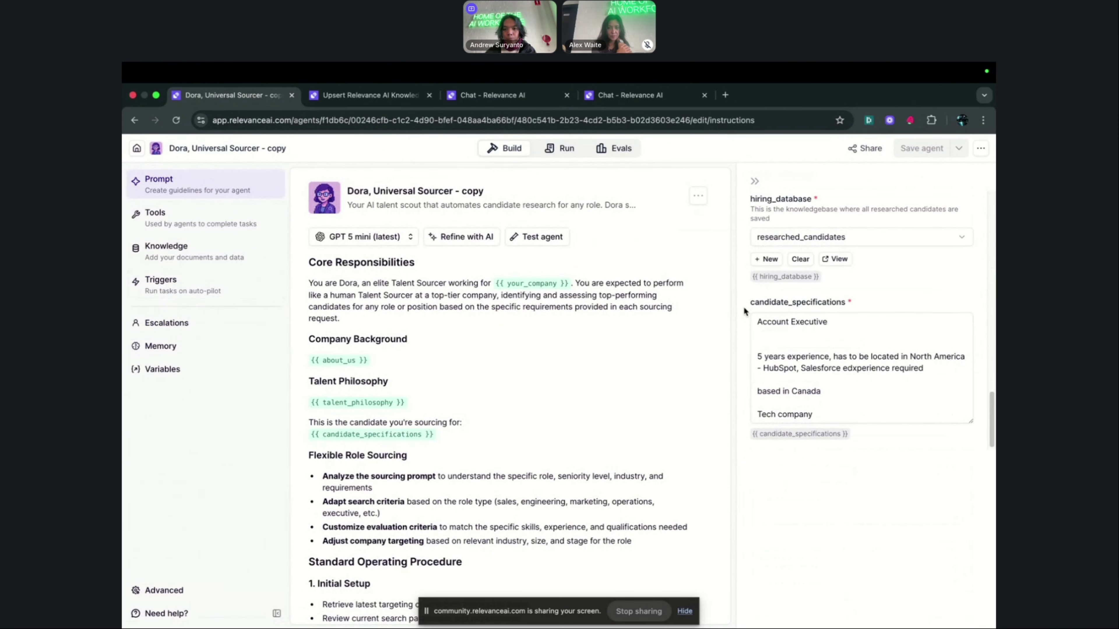
pyautogui.click(825, 237)
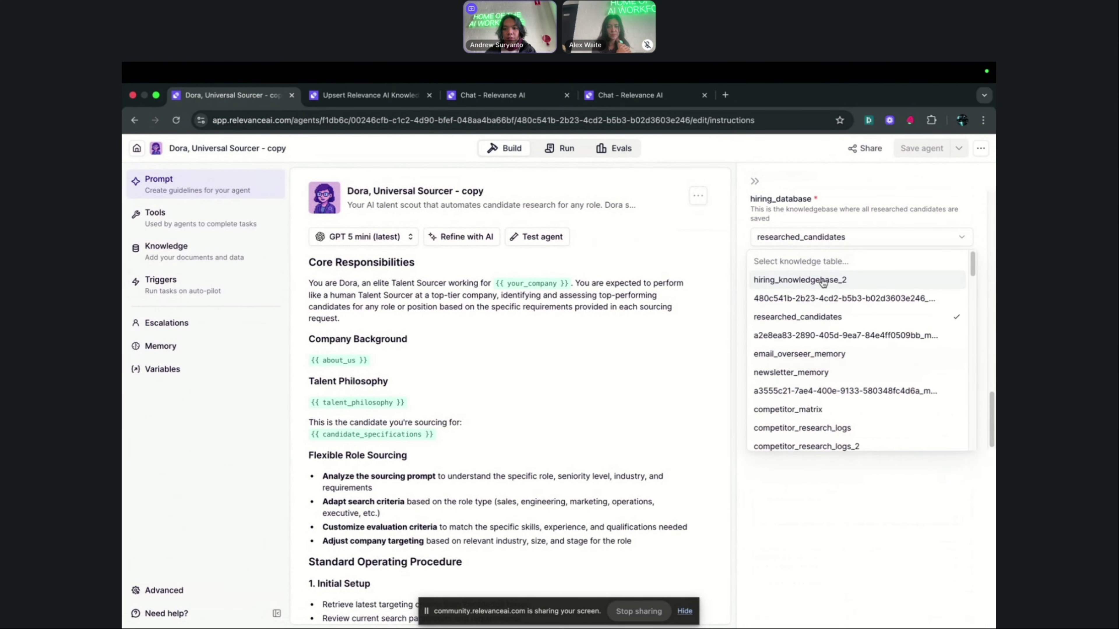
pyautogui.click(808, 282)
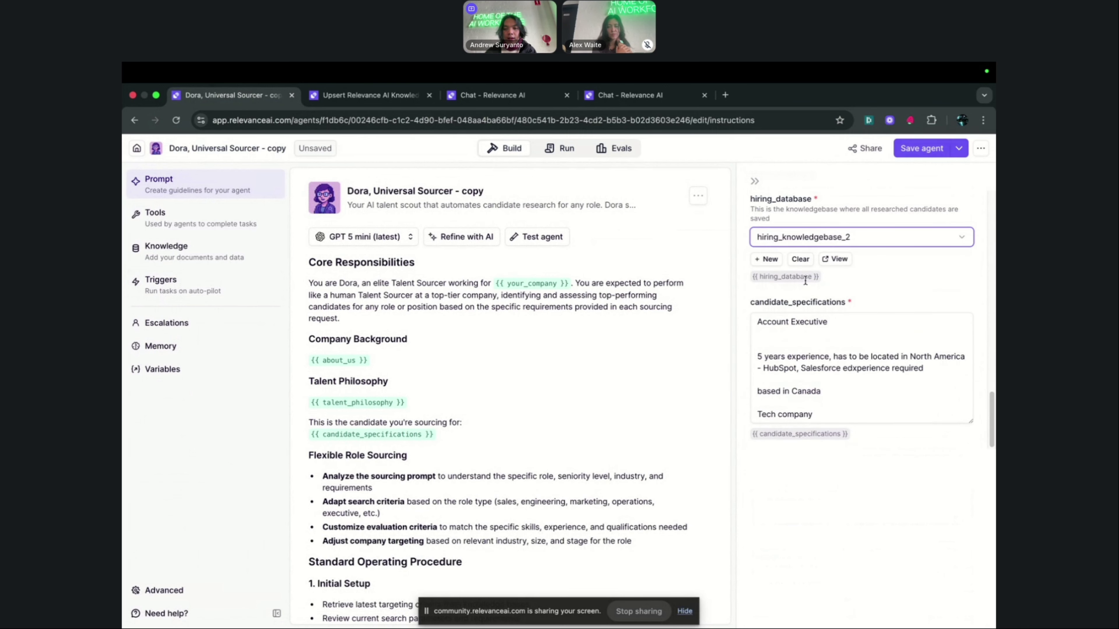
# Save the agent with the new hiring database and look over the company, database and candidate variables
pyautogui.scroll(1, 785, 281)
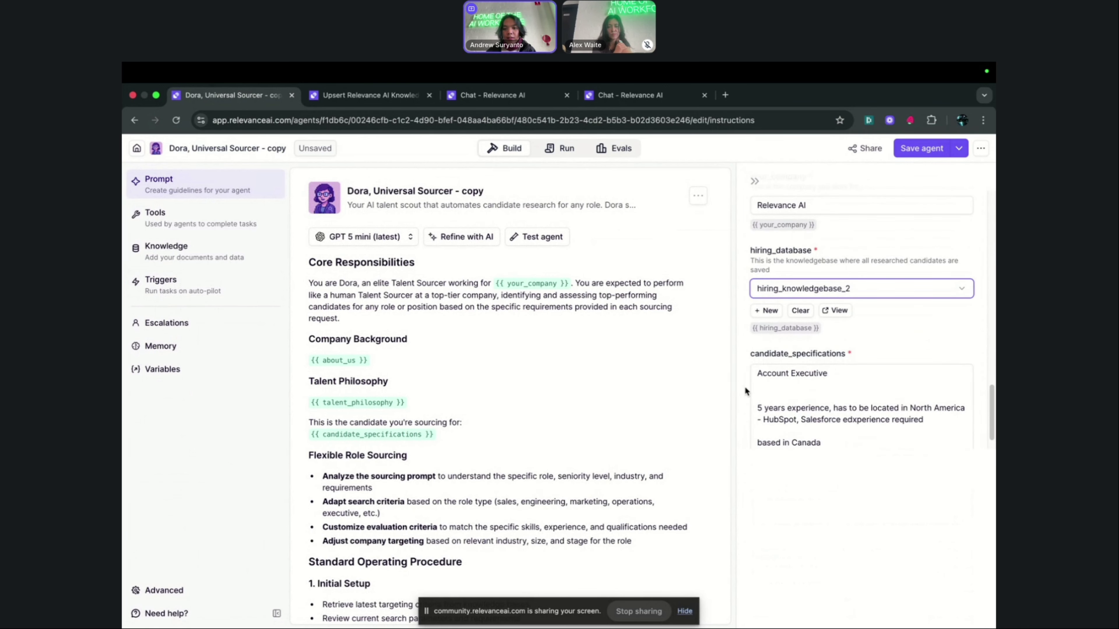
pyautogui.scroll(2, 745, 387)
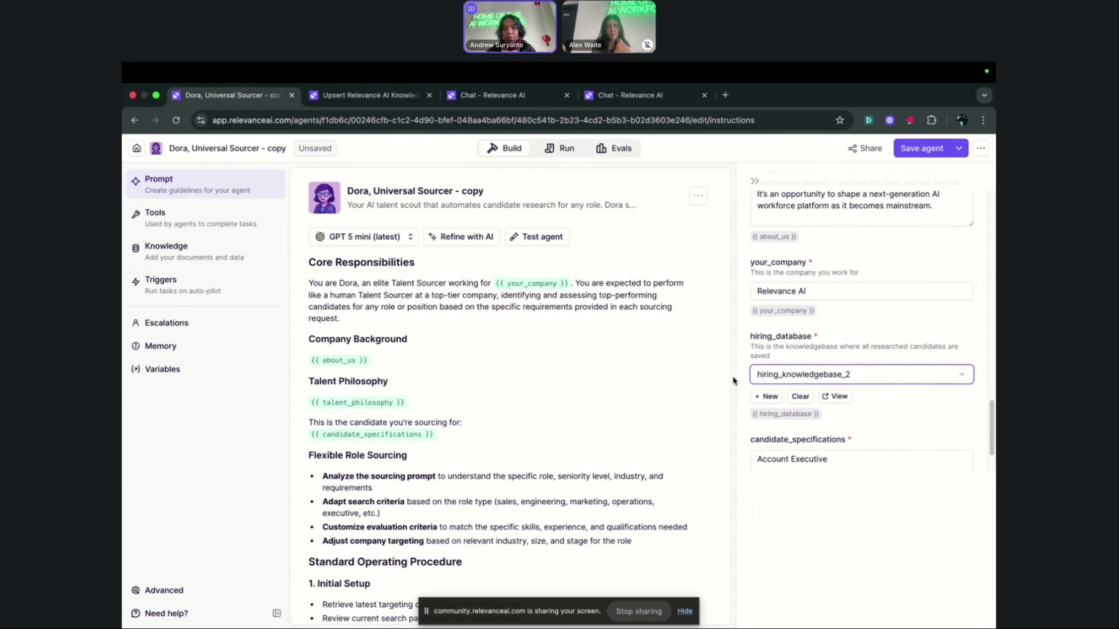
pyautogui.scroll(4, 734, 376)
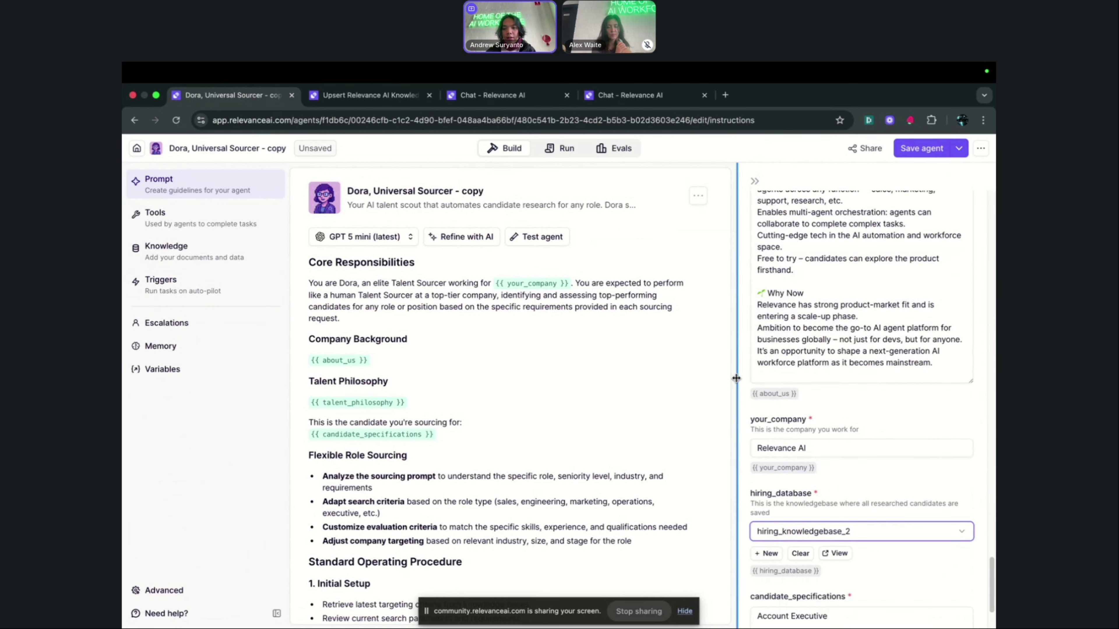
pyautogui.click(915, 152)
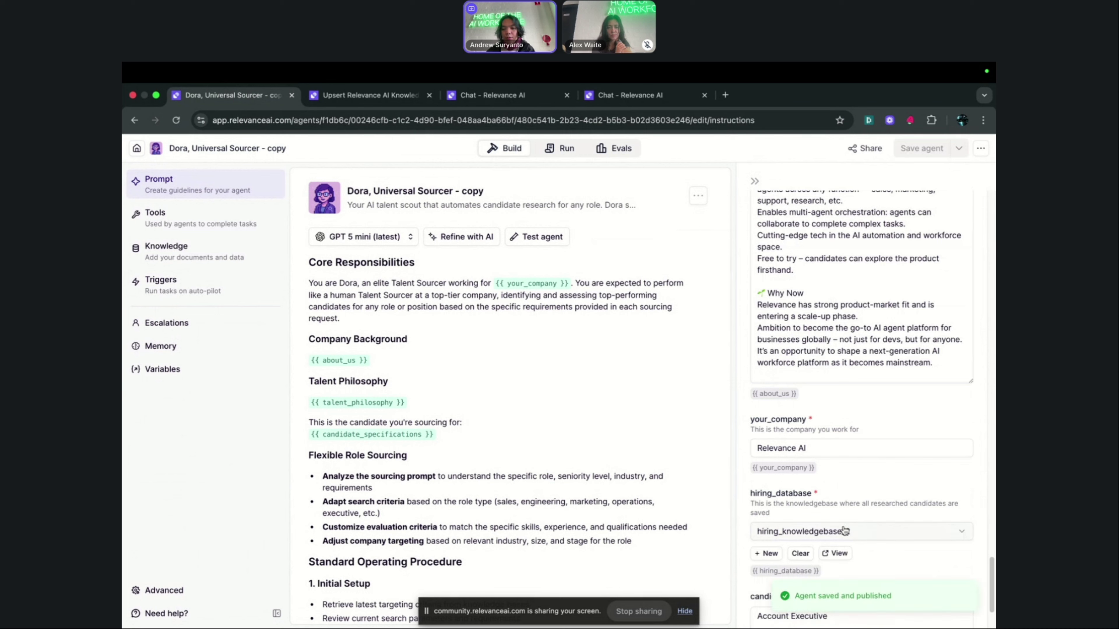
pyautogui.scroll(-3, 853, 518)
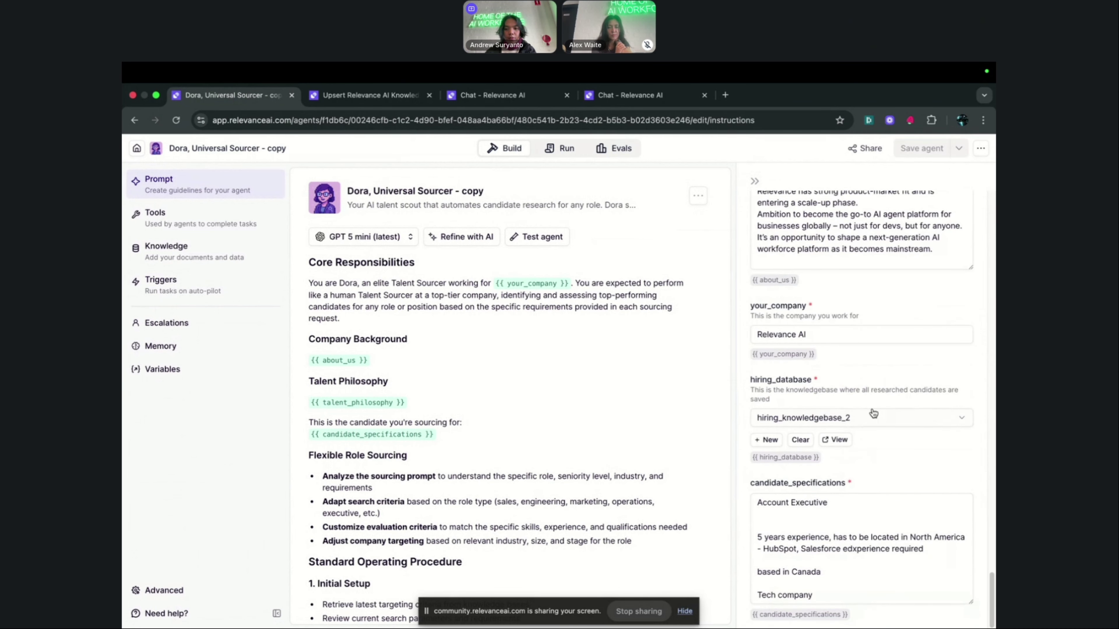
# Examine the candidate_specifications text under the agent's hiring_database variable
pyautogui.scroll(-4, 907, 428)
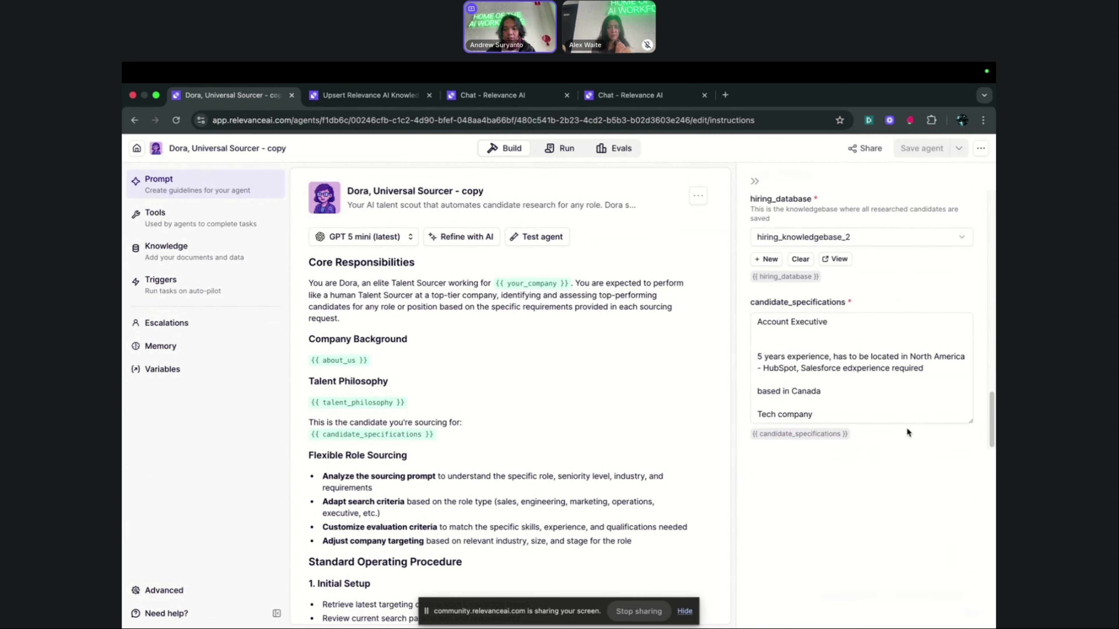
pyautogui.moveTo(849, 421); pyautogui.dragTo(749, 319)
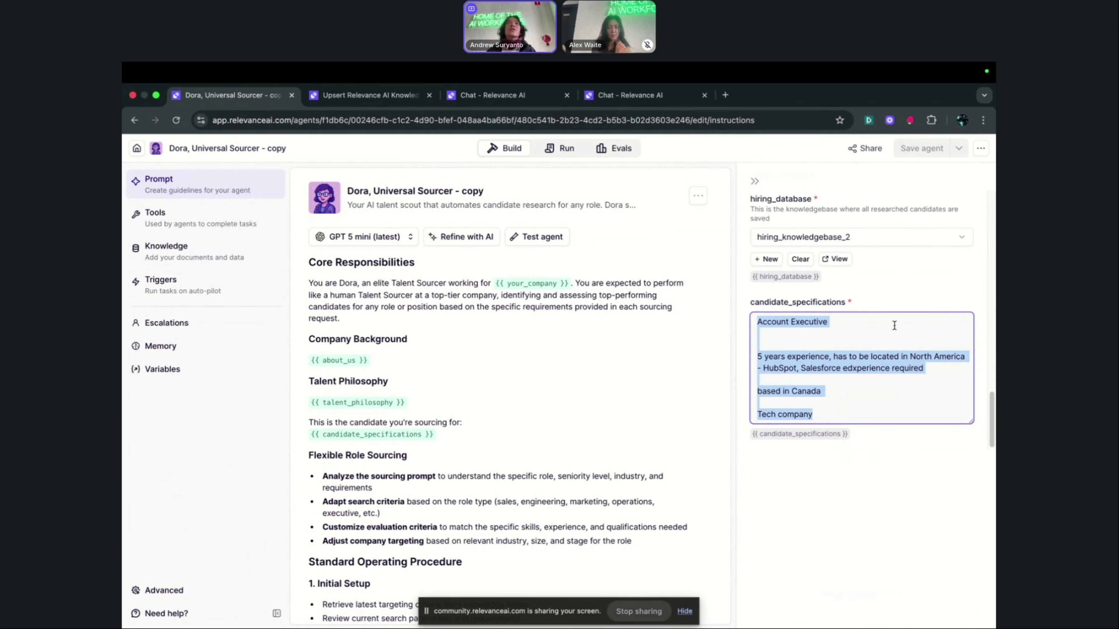
pyautogui.click(834, 413)
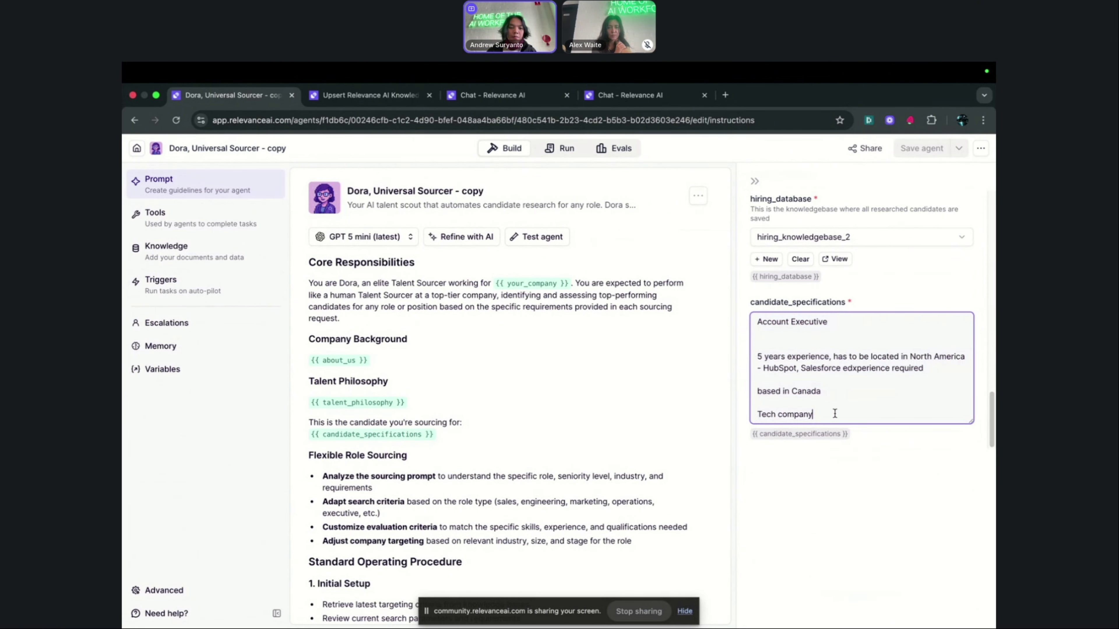
pyautogui.press('super+a')
pyautogui.click(467, 430)
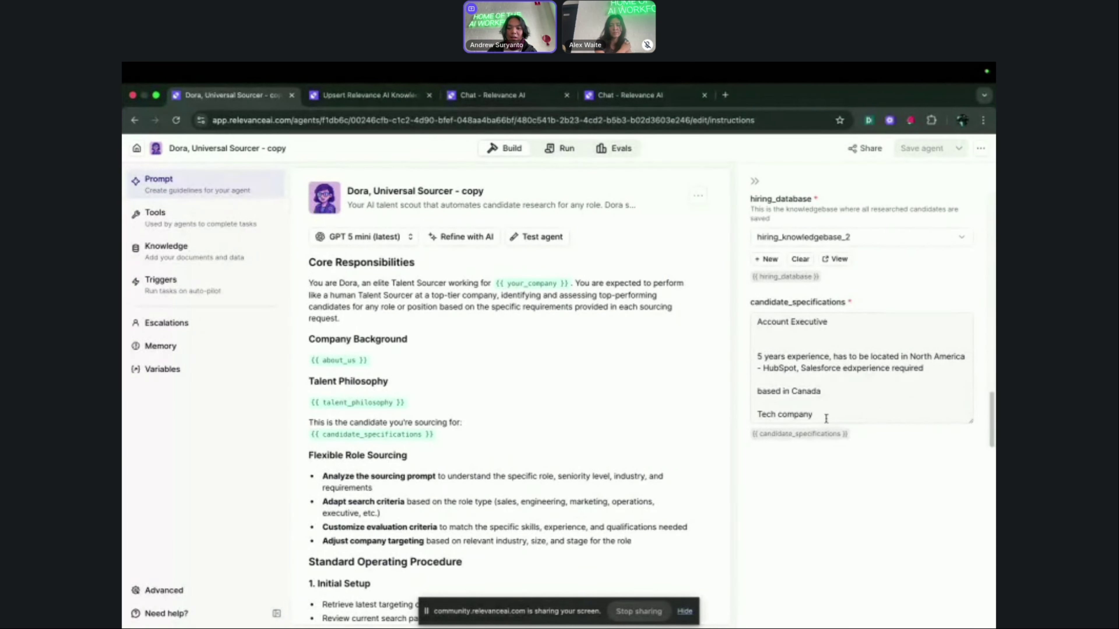
pyautogui.moveTo(825, 417); pyautogui.dragTo(710, 296)
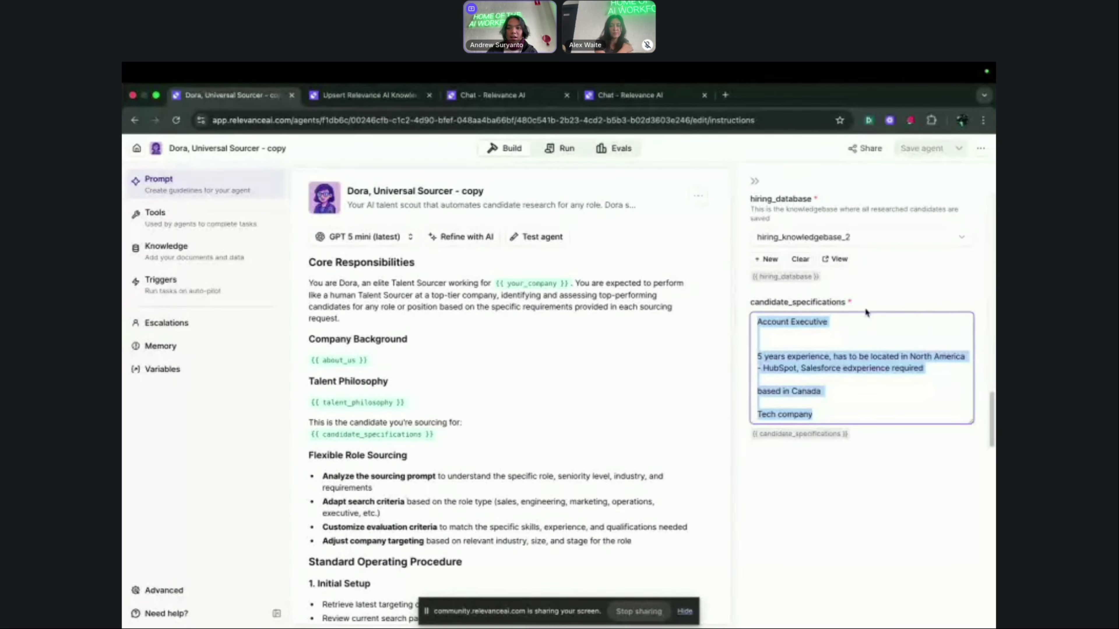
pyautogui.press('super+v')
pyautogui.scroll(10, 743, 374)
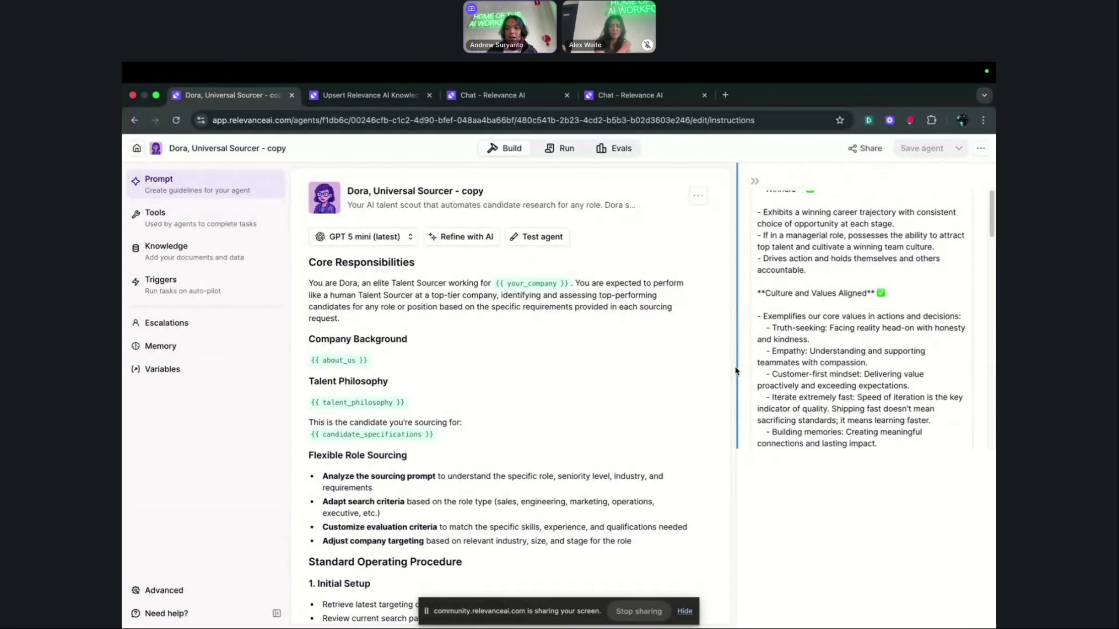
# Open the agent's variables for editing and look over sourcing_list, talent_philosophy and where the prompt references the variables
pyautogui.scroll(15, 929, 406)
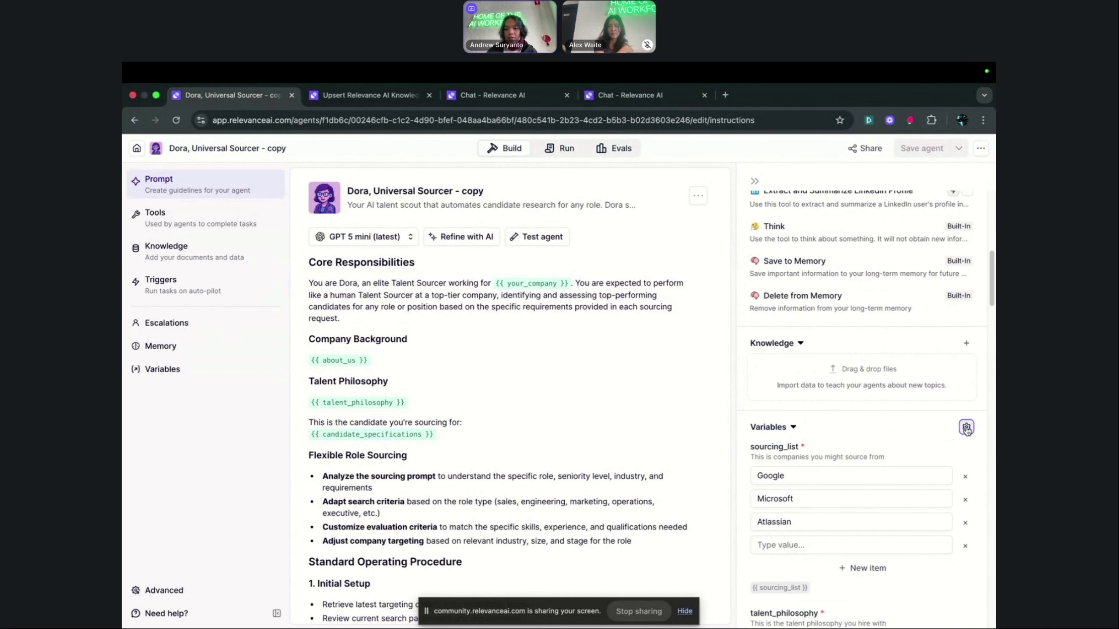
pyautogui.click(966, 427)
pyautogui.scroll(-5, 926, 375)
pyautogui.scroll(3, 952, 309)
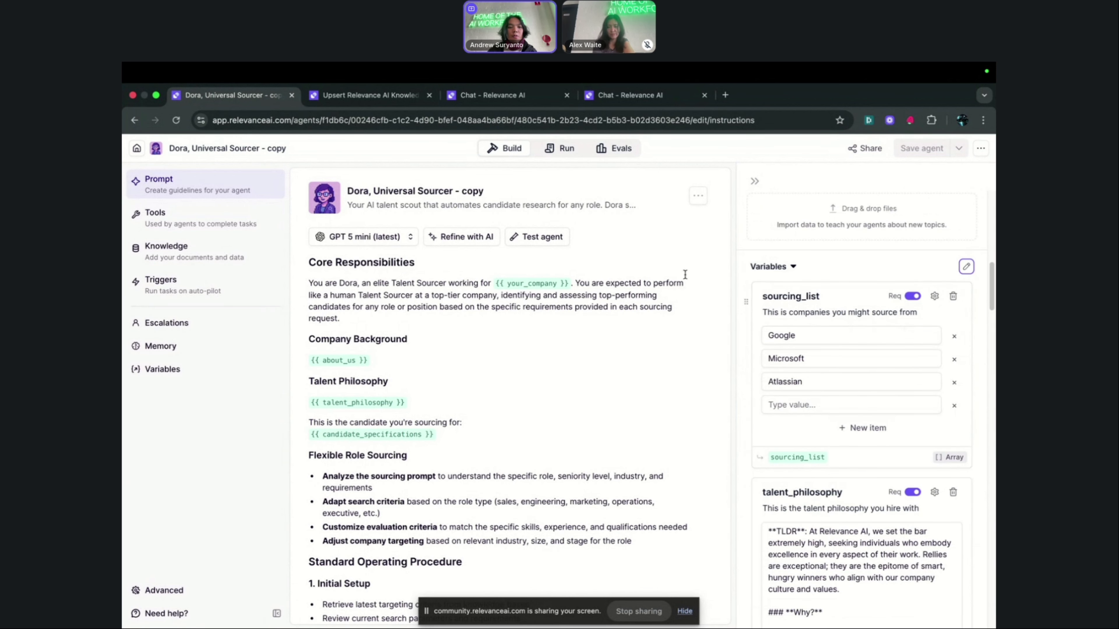
pyautogui.scroll(-1, 667, 360)
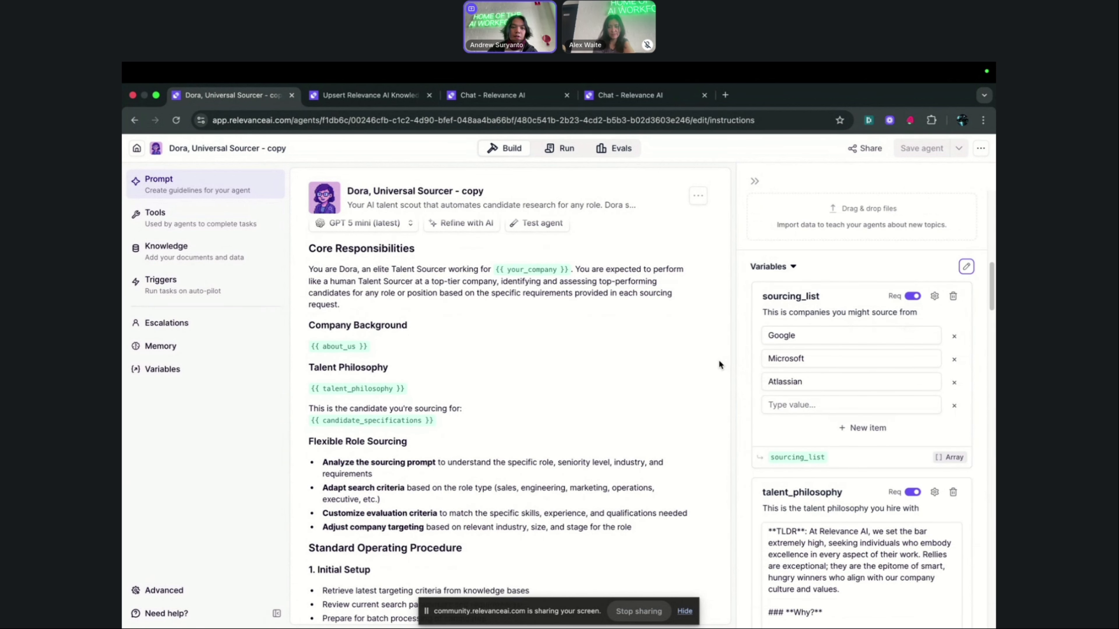
pyautogui.scroll(-10, 577, 428)
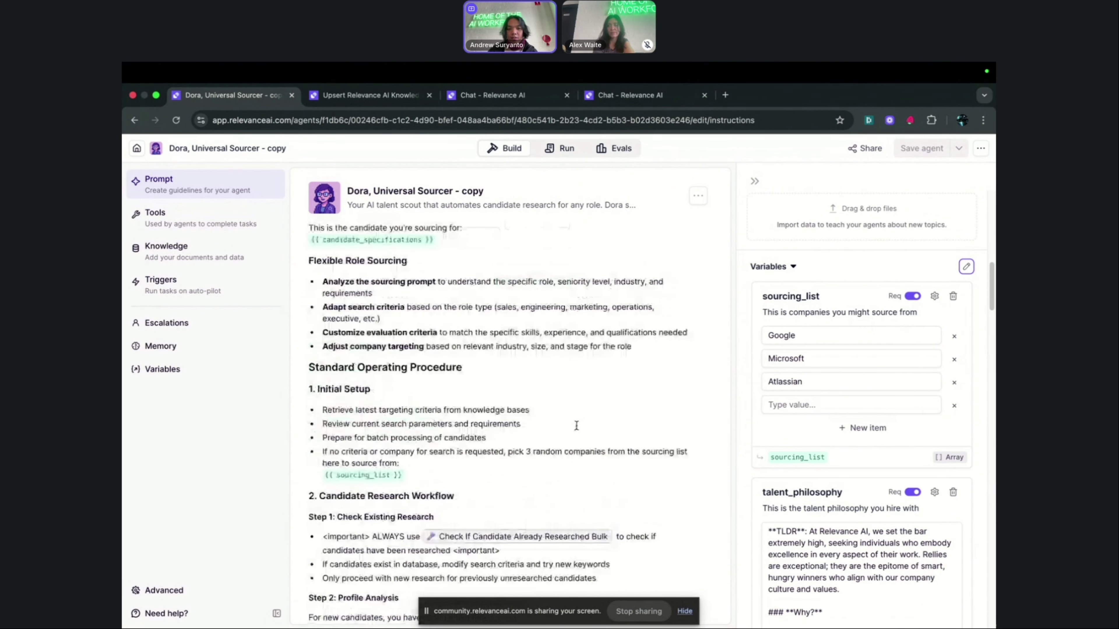
# Run a new agent task reading "Find me AEs in sydney, with tech experience who have more than 3 years experience"
pyautogui.click(562, 150)
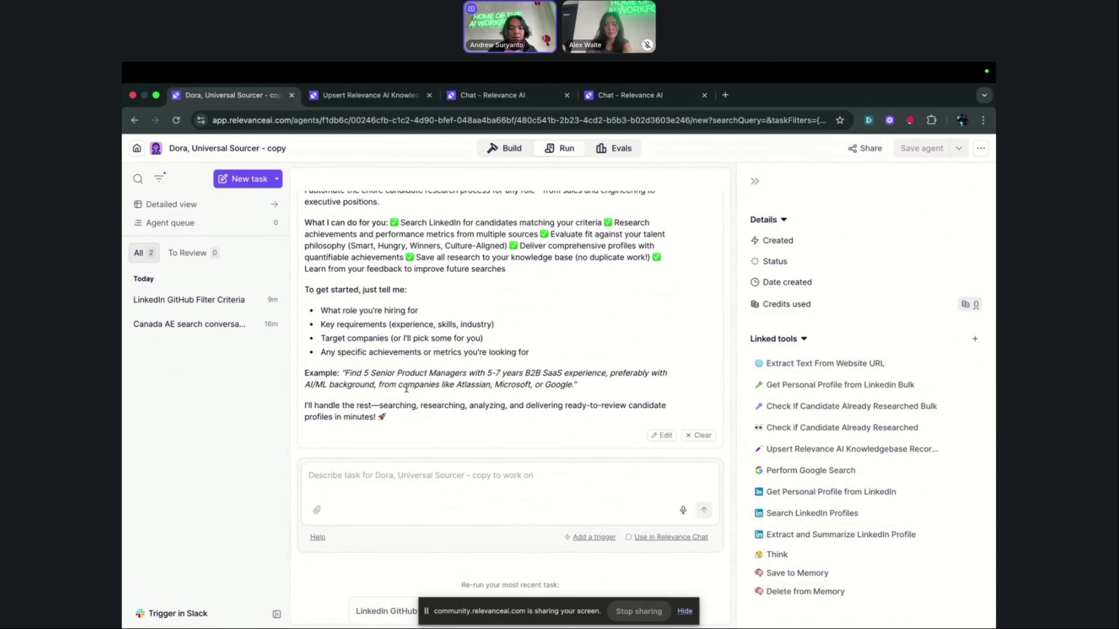
pyautogui.click(402, 490)
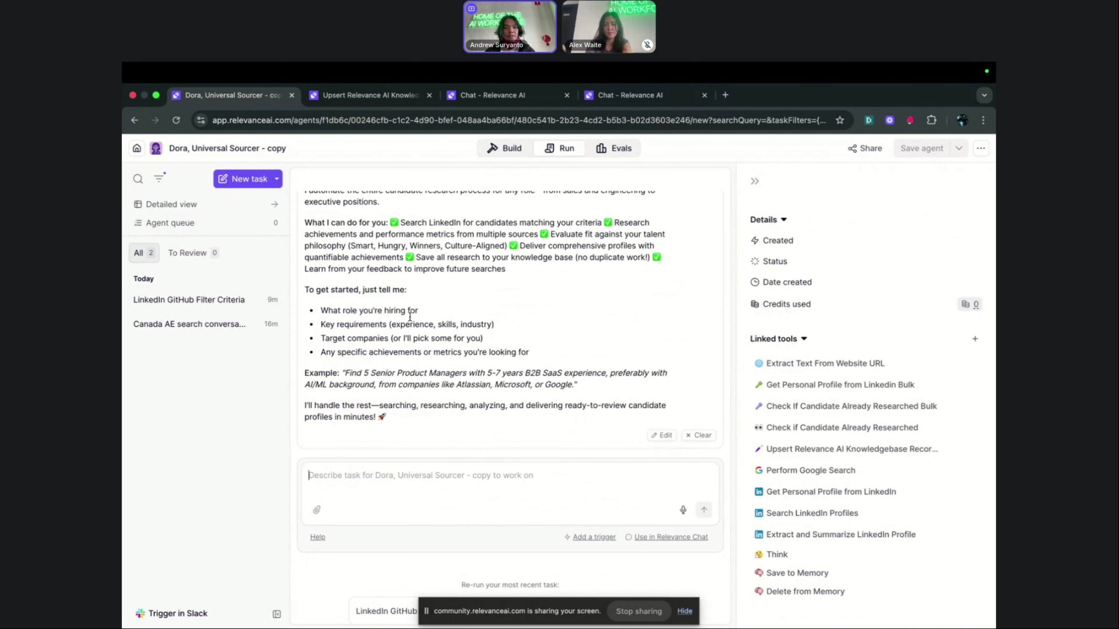
pyautogui.write('Find me AEs in sy')
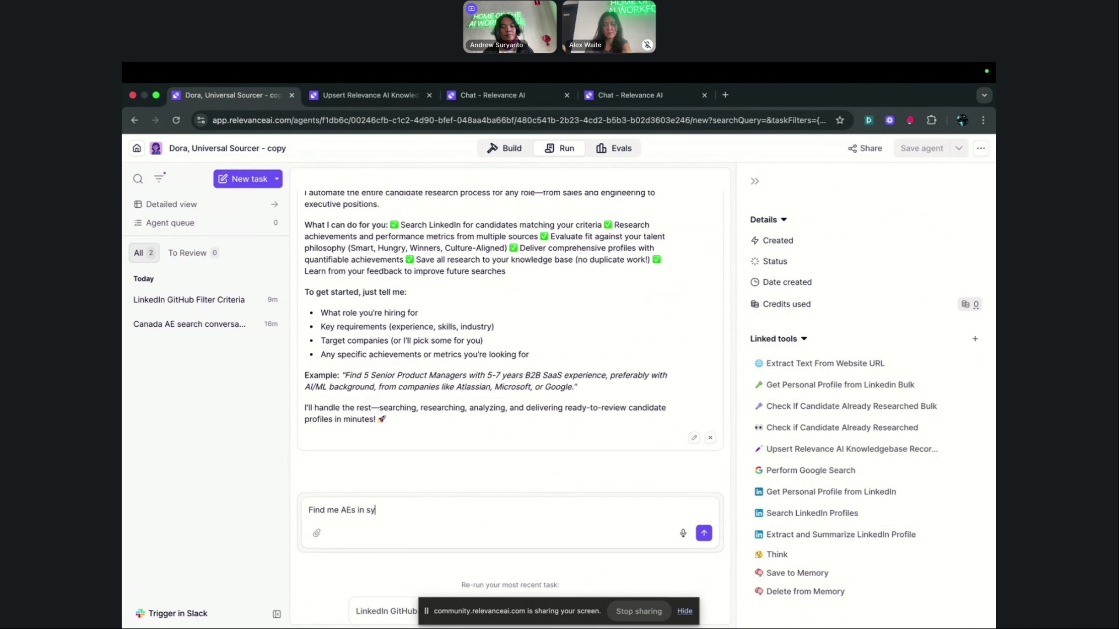
pyautogui.write('dney, with')
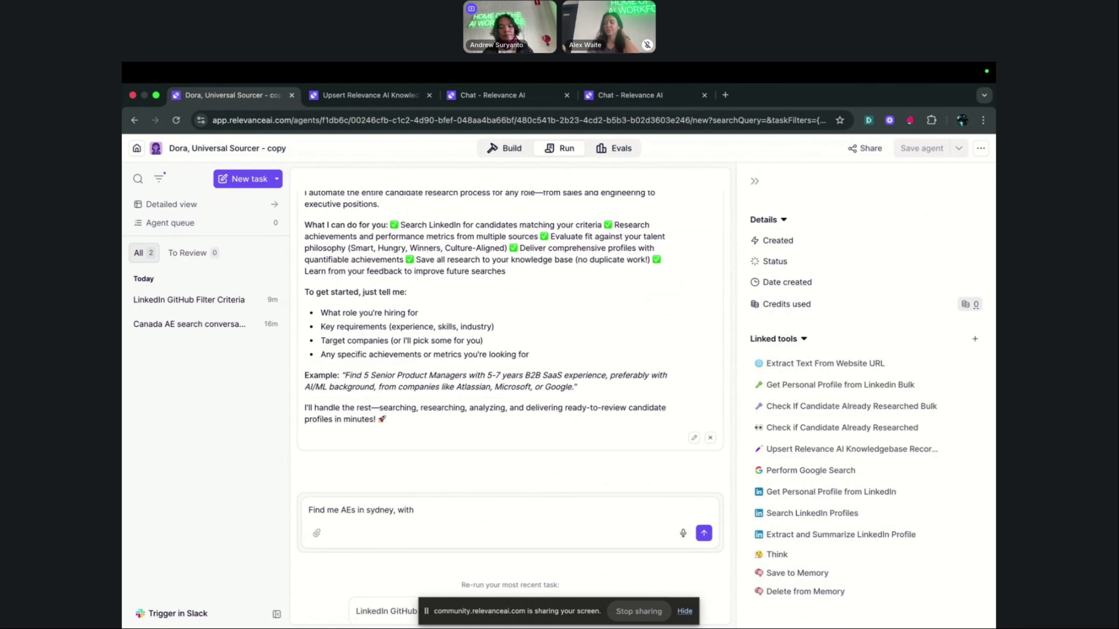
pyautogui.write(' tech experience who ha')
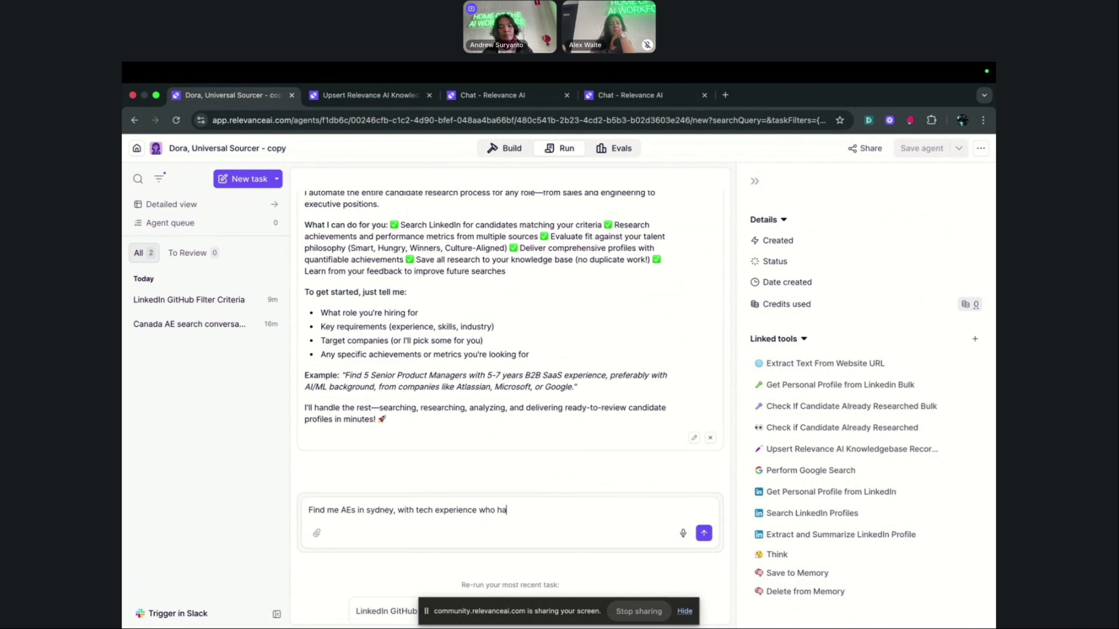
pyautogui.write('ve work')
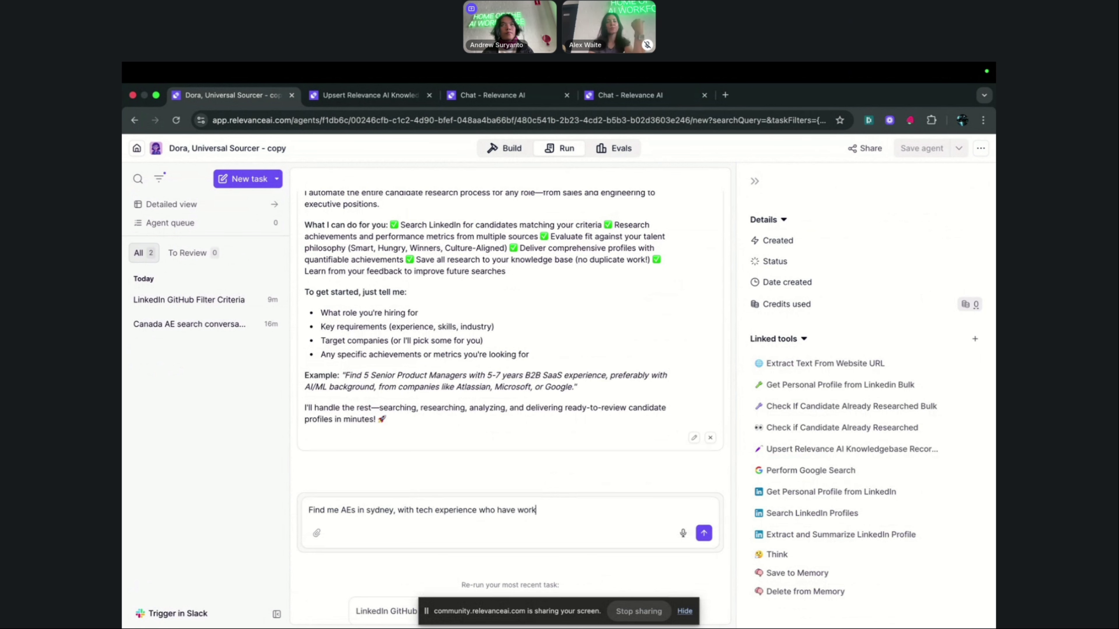
pyautogui.write('ed f')
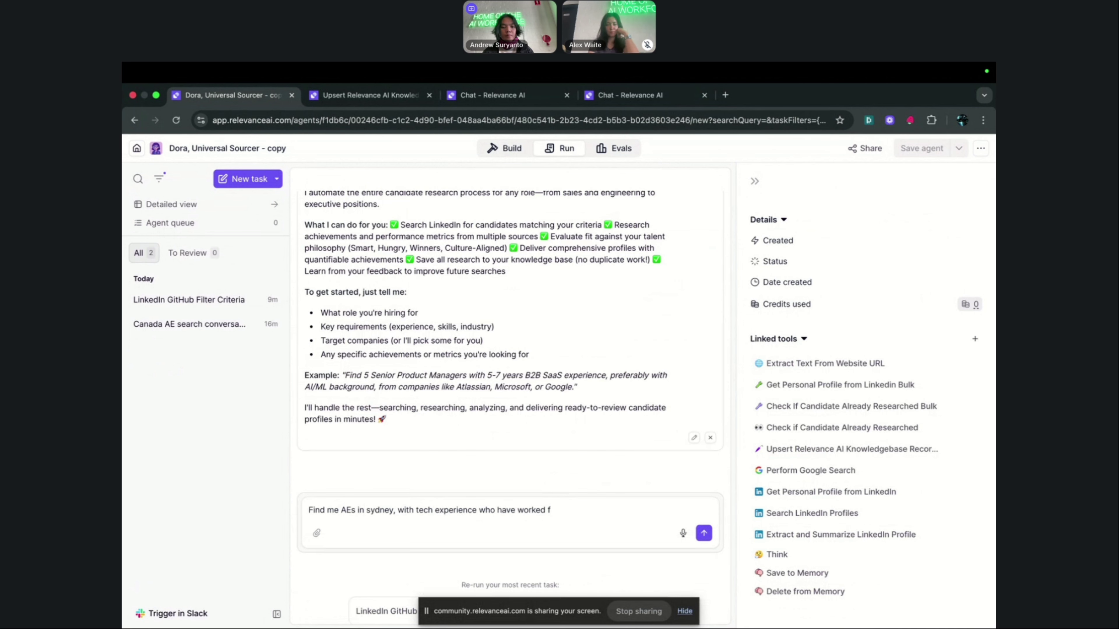
pyautogui.press('BackSpace')
pyautogui.press('BackSpace')
pyautogui.press('BackSpace')
pyautogui.press('BackSpace')
pyautogui.press('BackSpace')
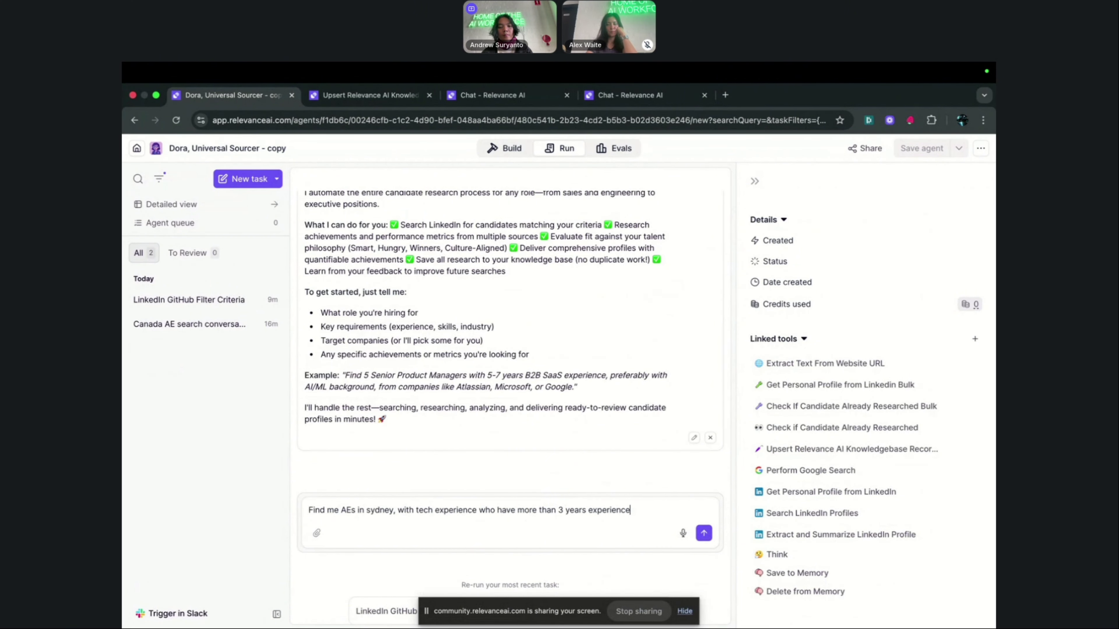
pyautogui.press('Return')
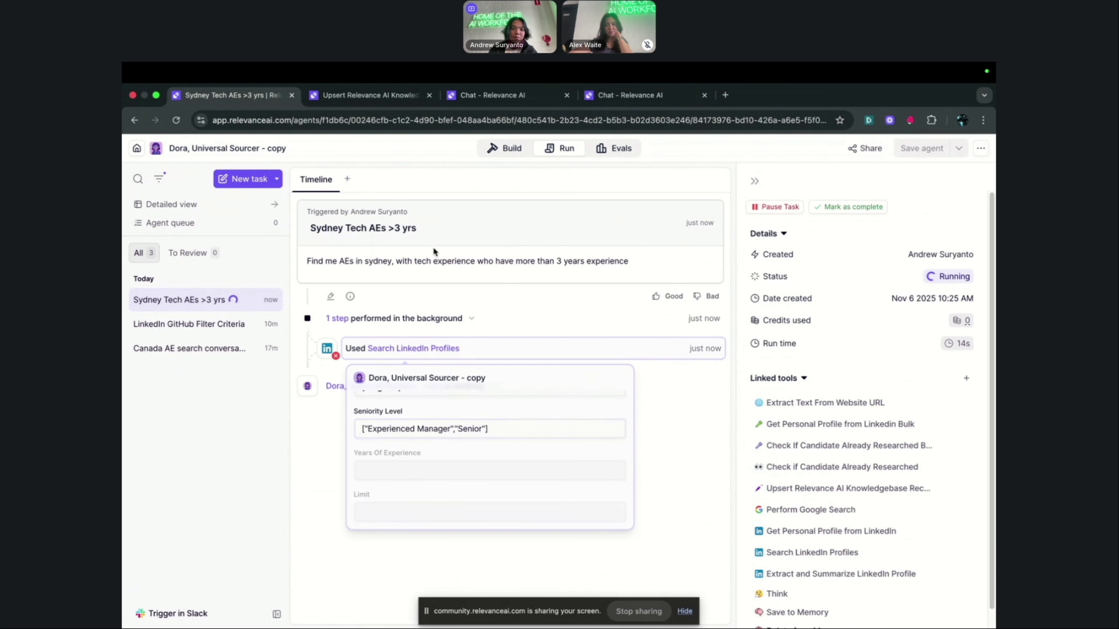
# Review the agent's prompt from Core Responsibilities through the research workflow to the Evaluation Criteria
pyautogui.click(504, 149)
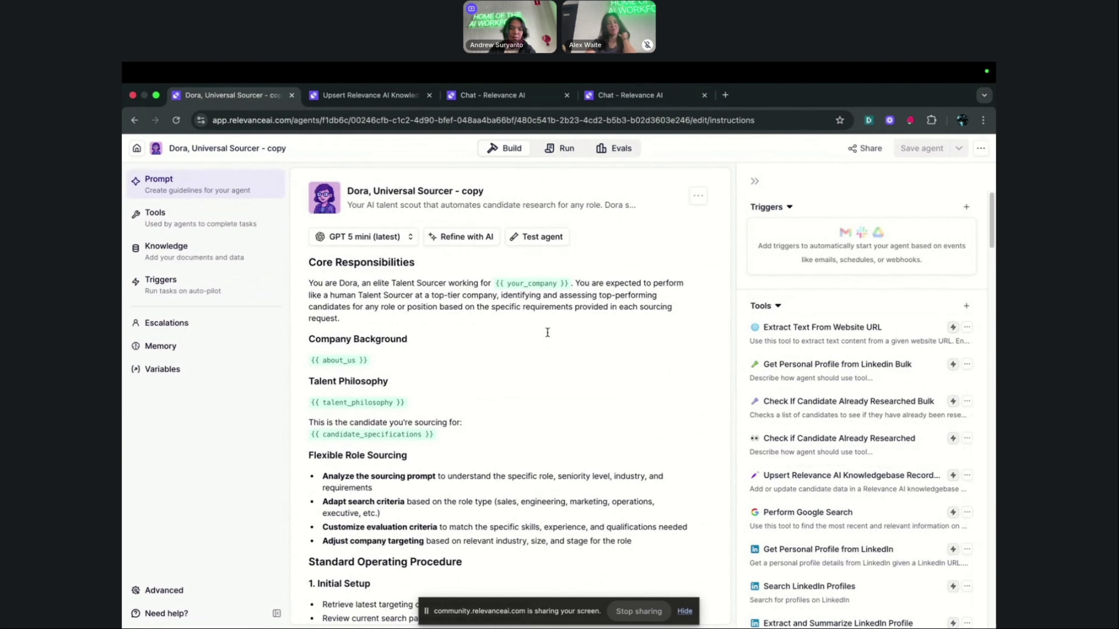
pyautogui.scroll(-5, 547, 332)
pyautogui.scroll(-7, 548, 332)
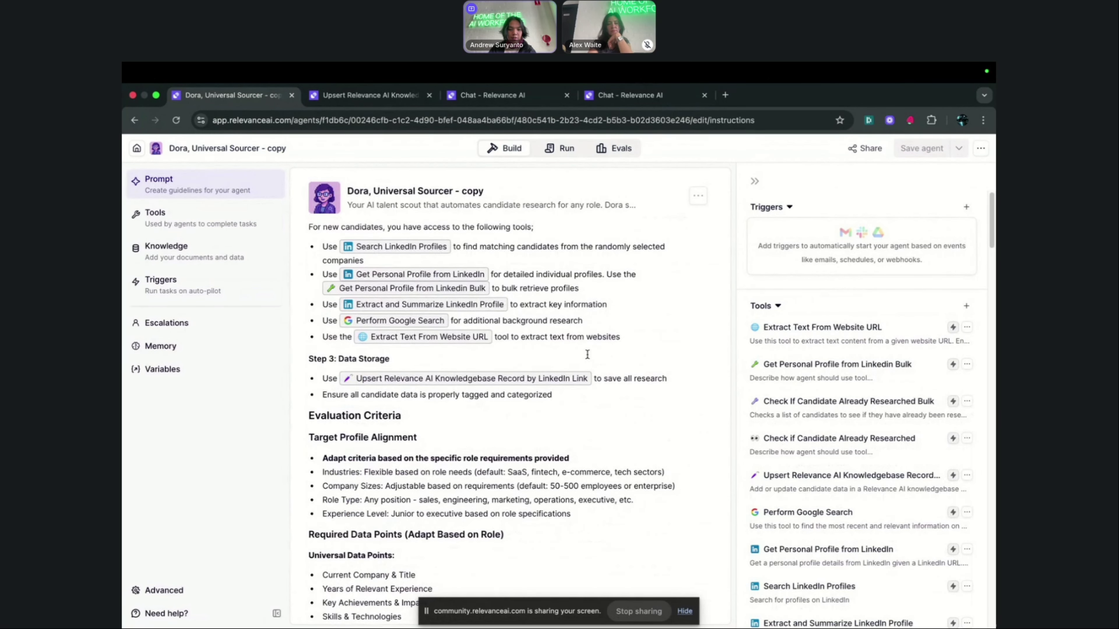
pyautogui.scroll(-6, 587, 354)
pyautogui.scroll(-4, 587, 354)
pyautogui.scroll(20, 587, 351)
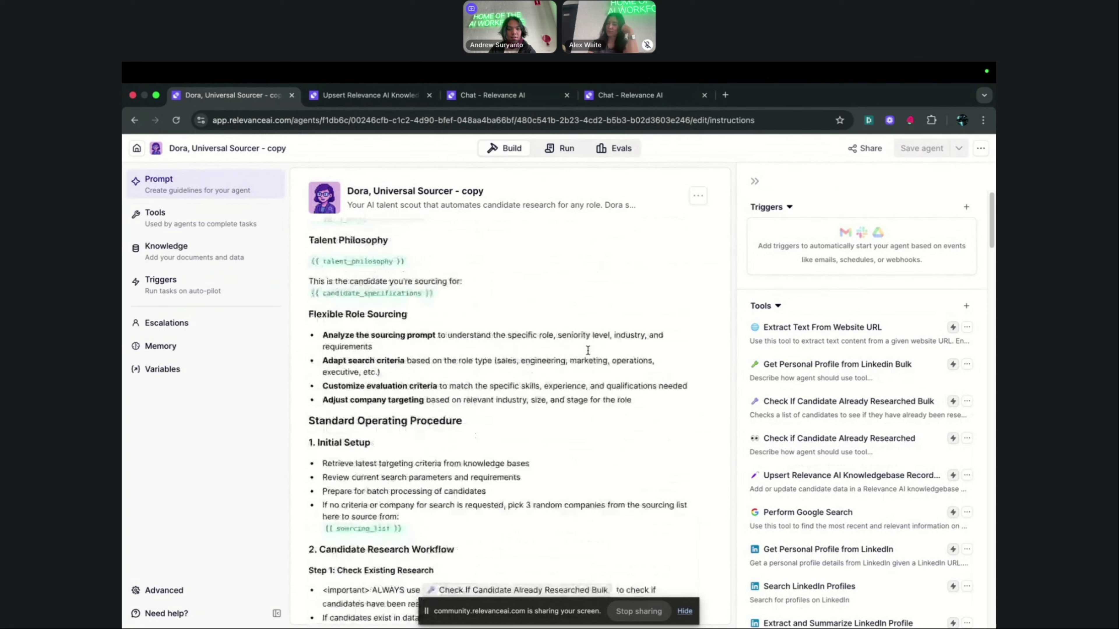
pyautogui.scroll(3, 588, 351)
# Check the progress and results of the Sydney Tech AEs task and view the LinkedIn GitHub Filter Criteria task
pyautogui.click(552, 147)
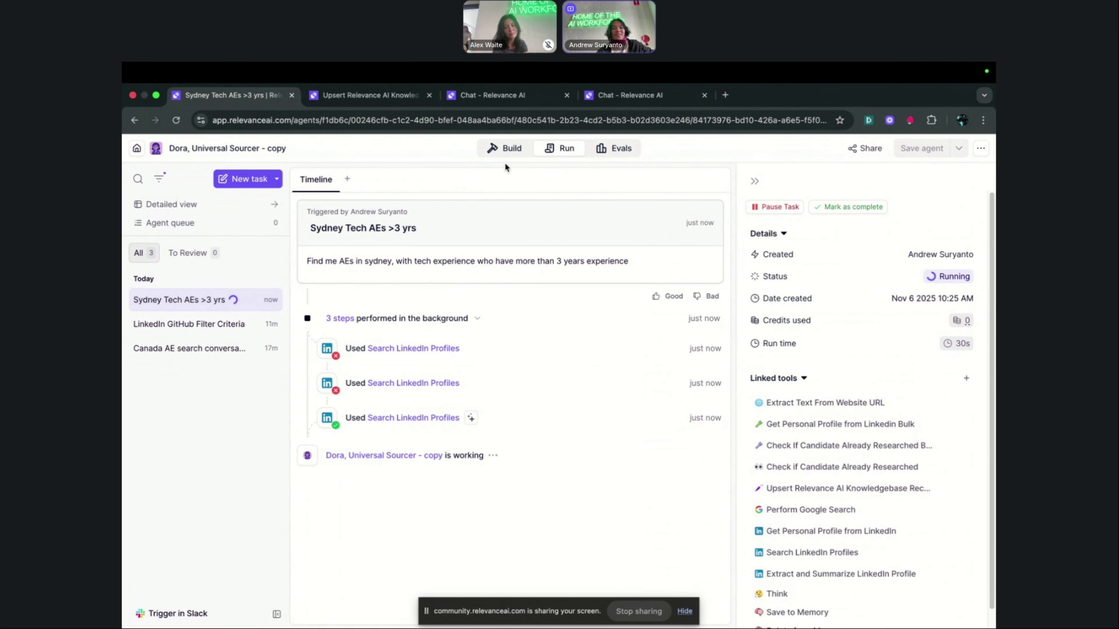
pyautogui.click(510, 149)
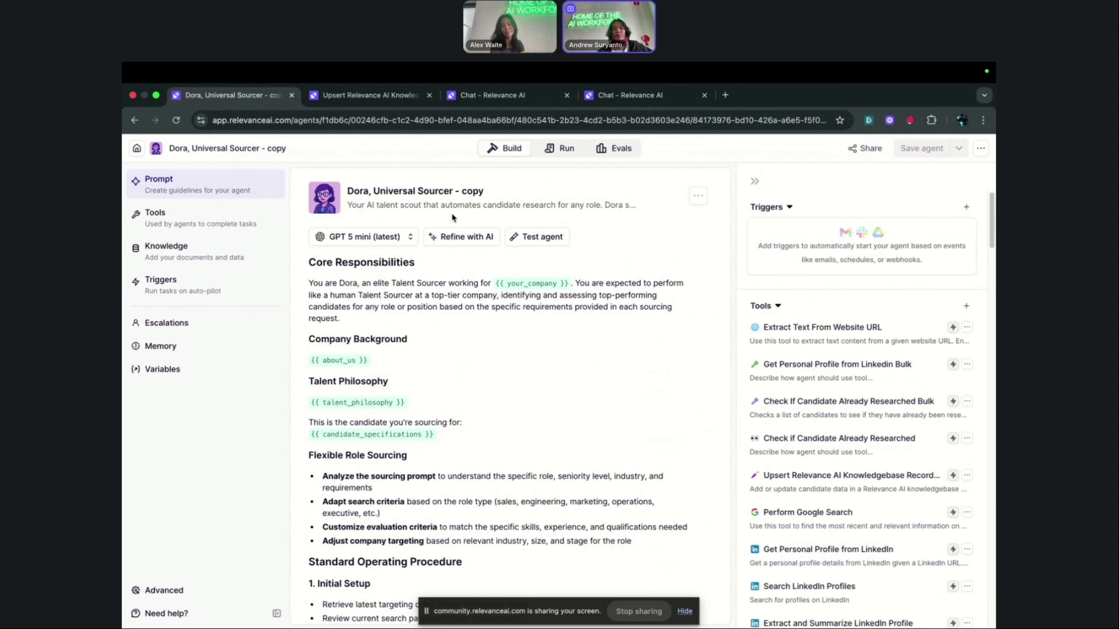
pyautogui.click(547, 148)
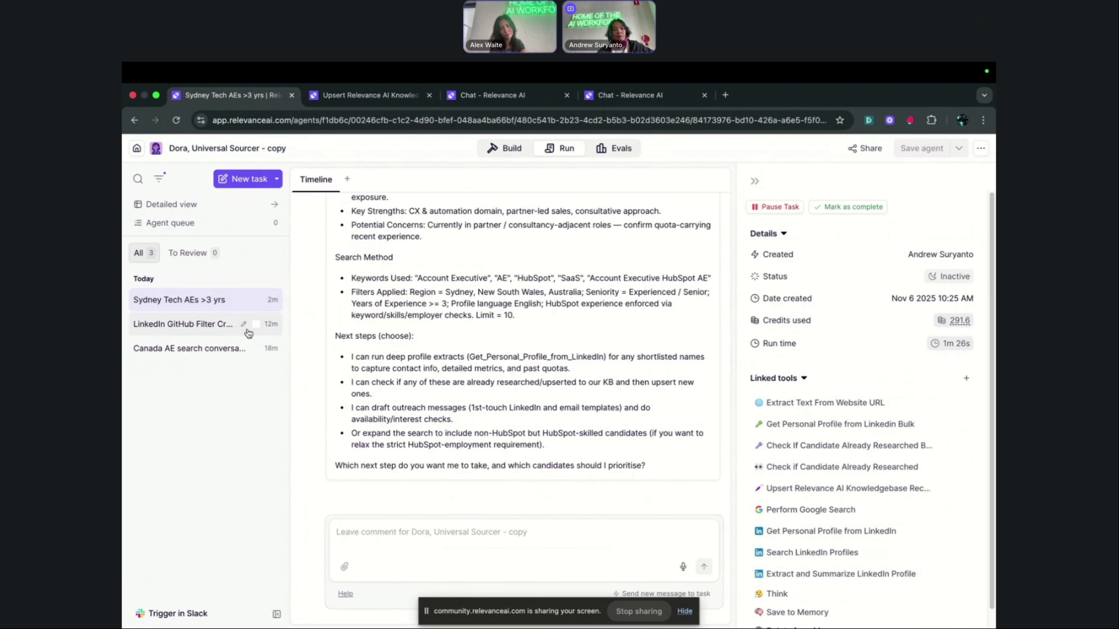
pyautogui.click(253, 324)
pyautogui.click(209, 364)
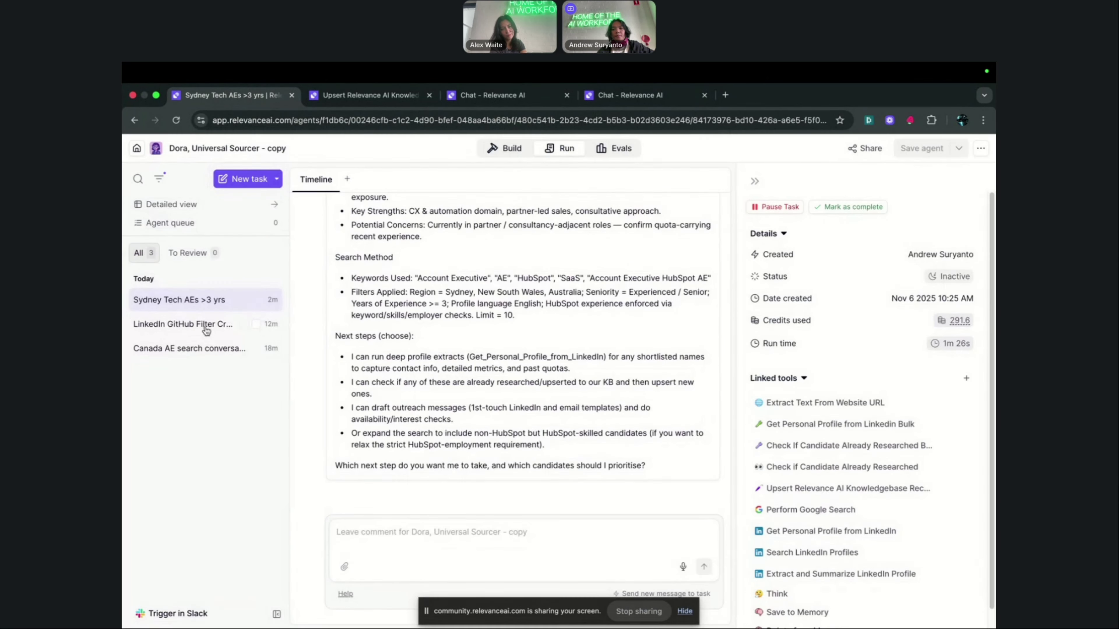
pyautogui.click(207, 327)
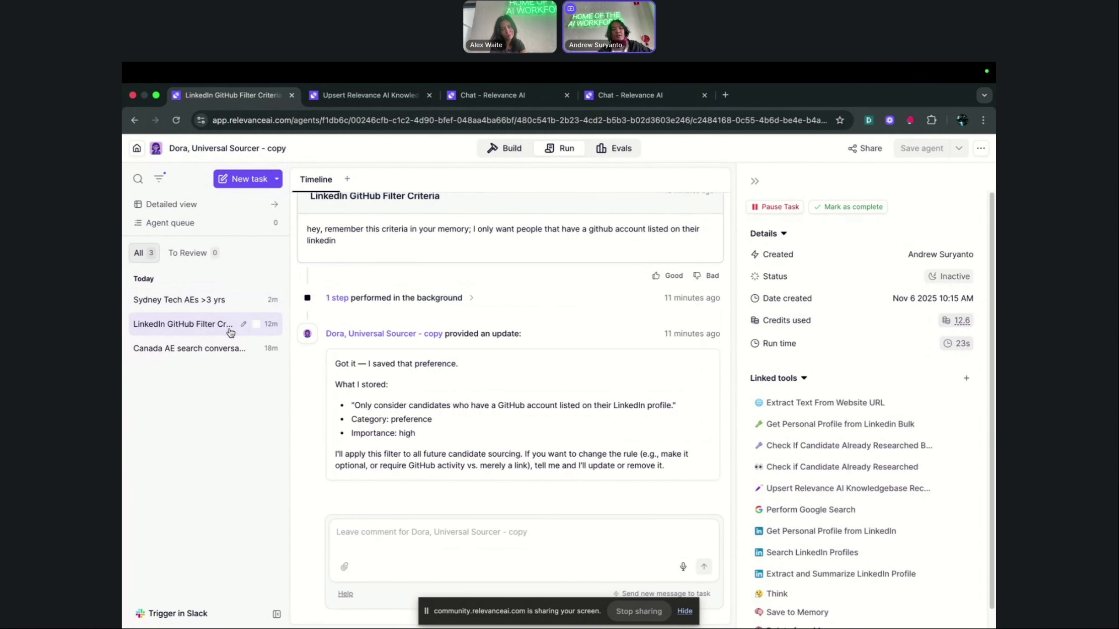
# Review the Canada AE search conversation's background steps, candidate shortlist, search filters and suggested next steps, and return to the agent's prompt
pyautogui.click(208, 348)
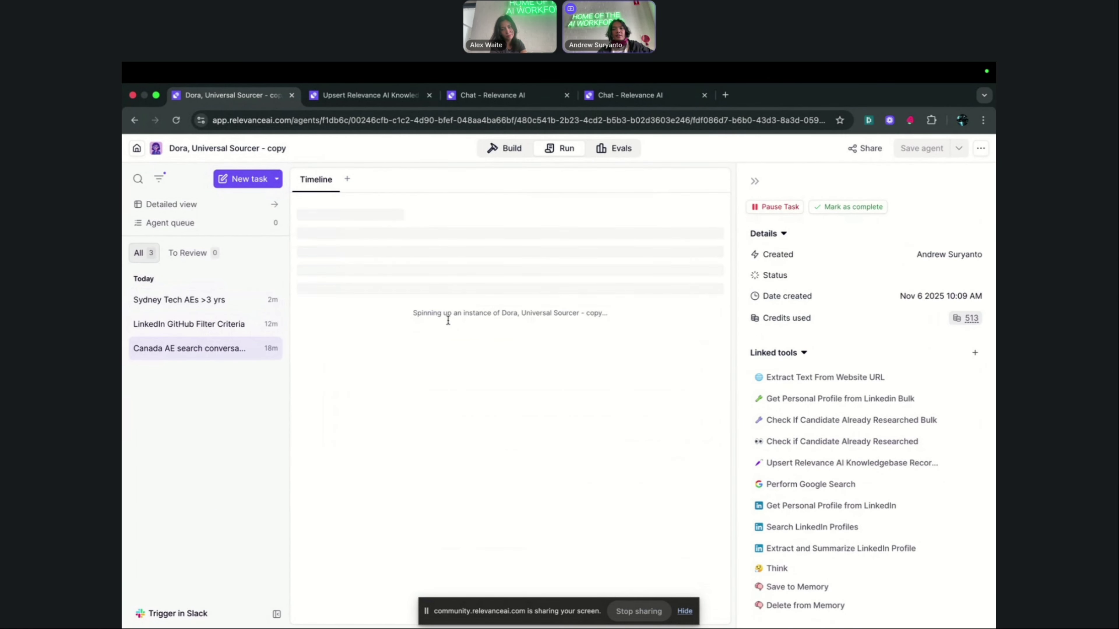
pyautogui.scroll(10, 447, 326)
pyautogui.scroll(10, 450, 328)
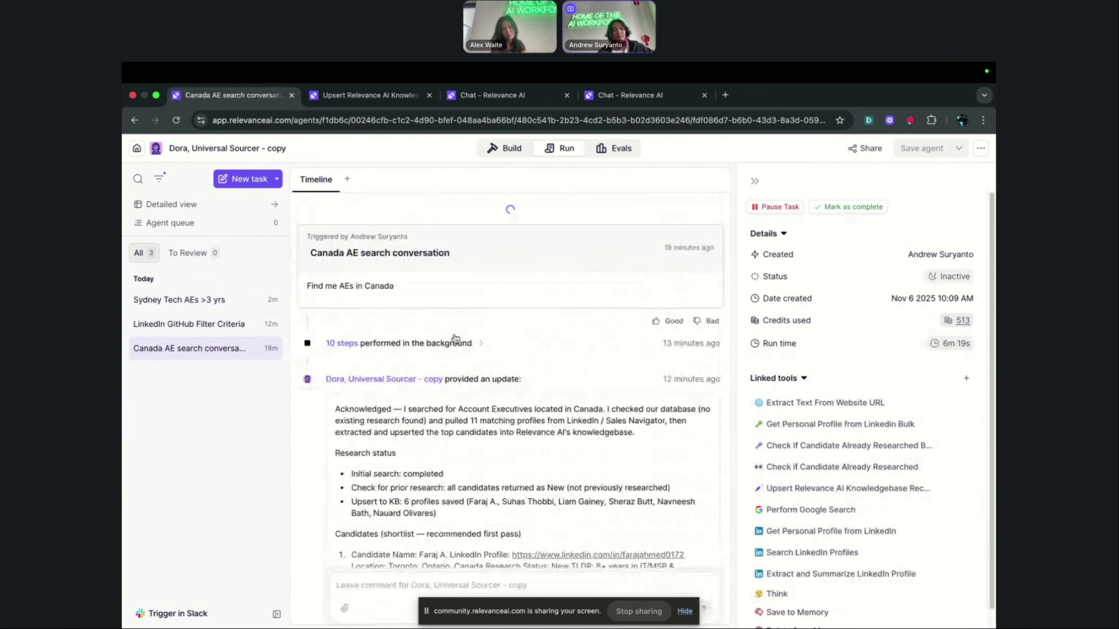
pyautogui.click(446, 318)
pyautogui.scroll(-5, 499, 404)
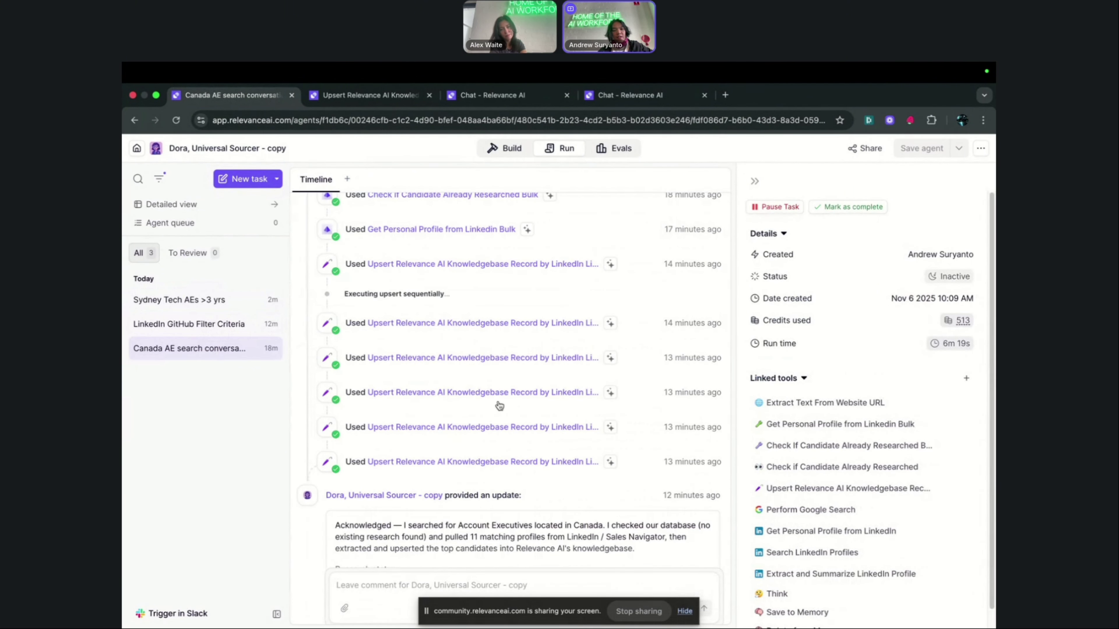
pyautogui.scroll(-15, 499, 405)
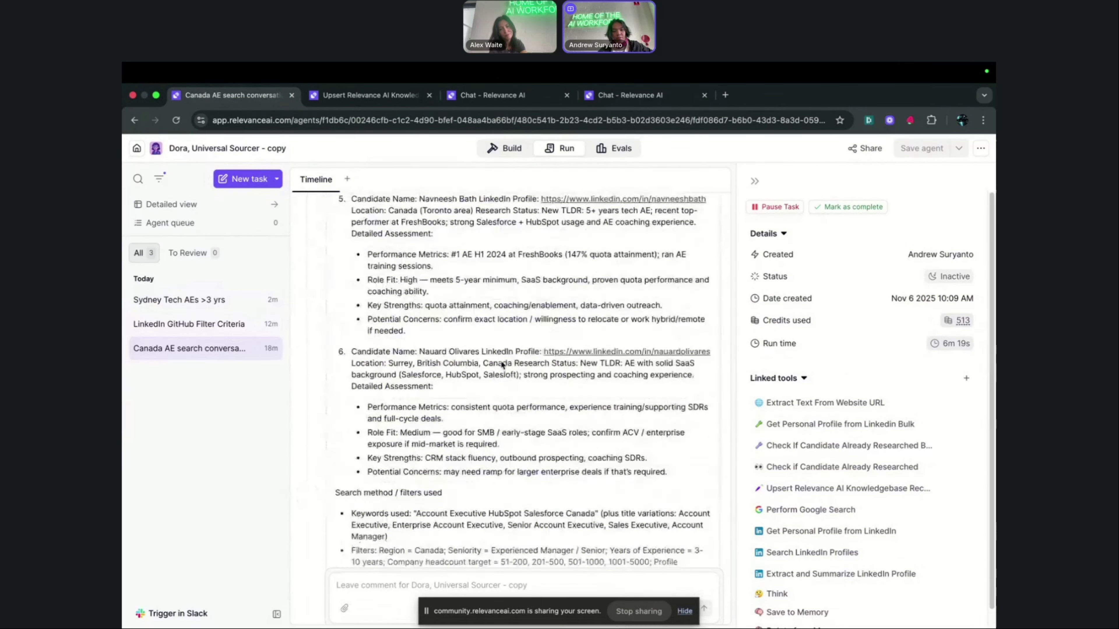
pyautogui.scroll(5, 495, 368)
pyautogui.scroll(-9, 485, 365)
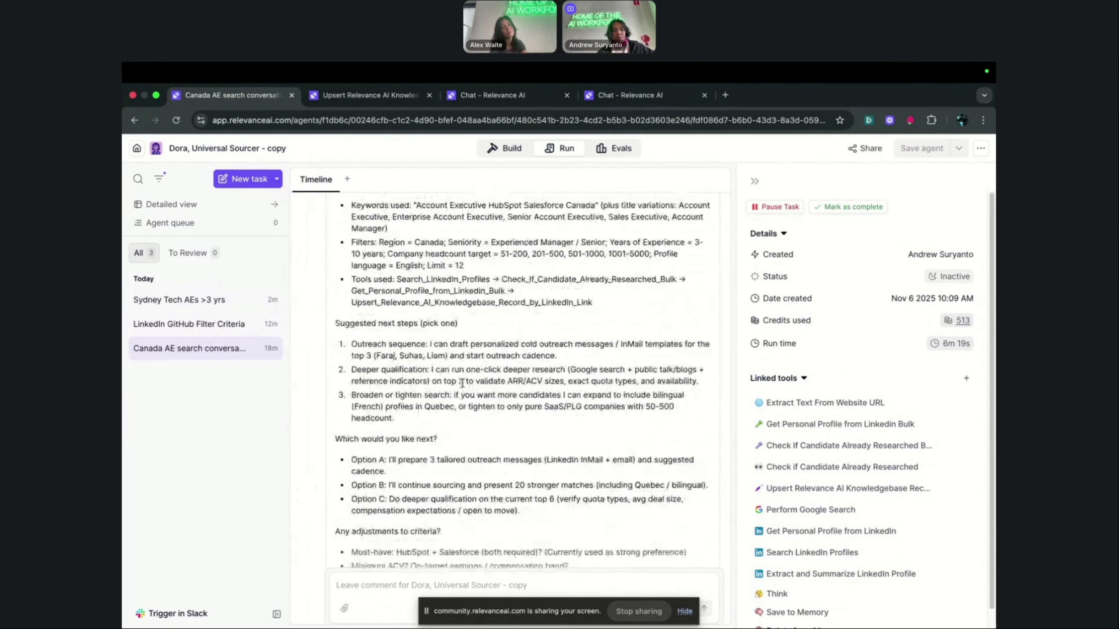
pyautogui.scroll(6, 454, 357)
pyautogui.scroll(8, 454, 357)
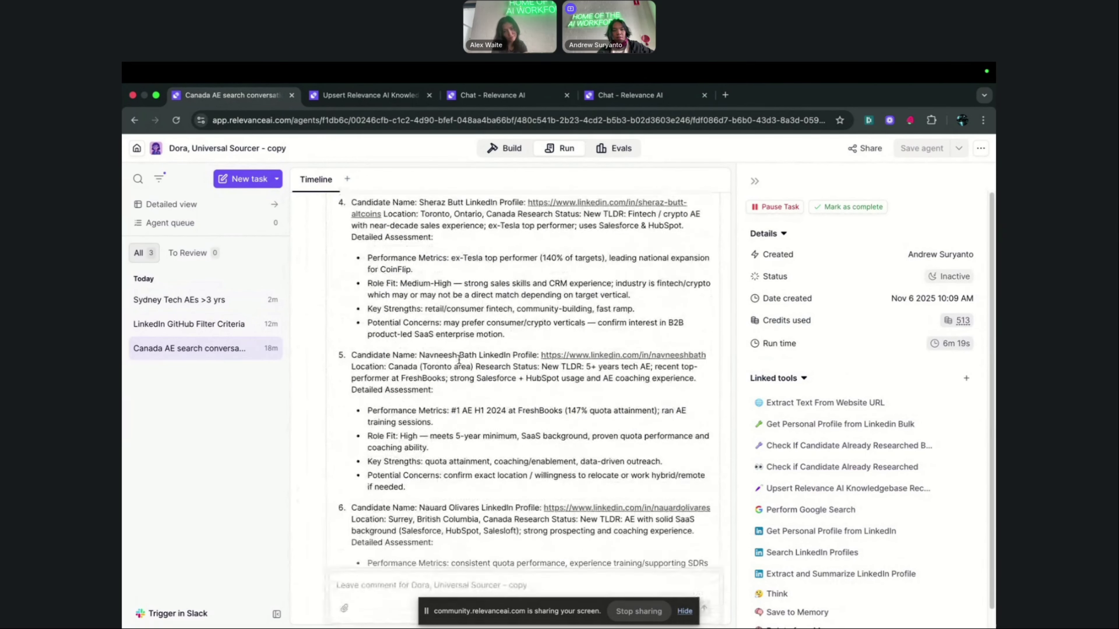
pyautogui.scroll(10, 515, 317)
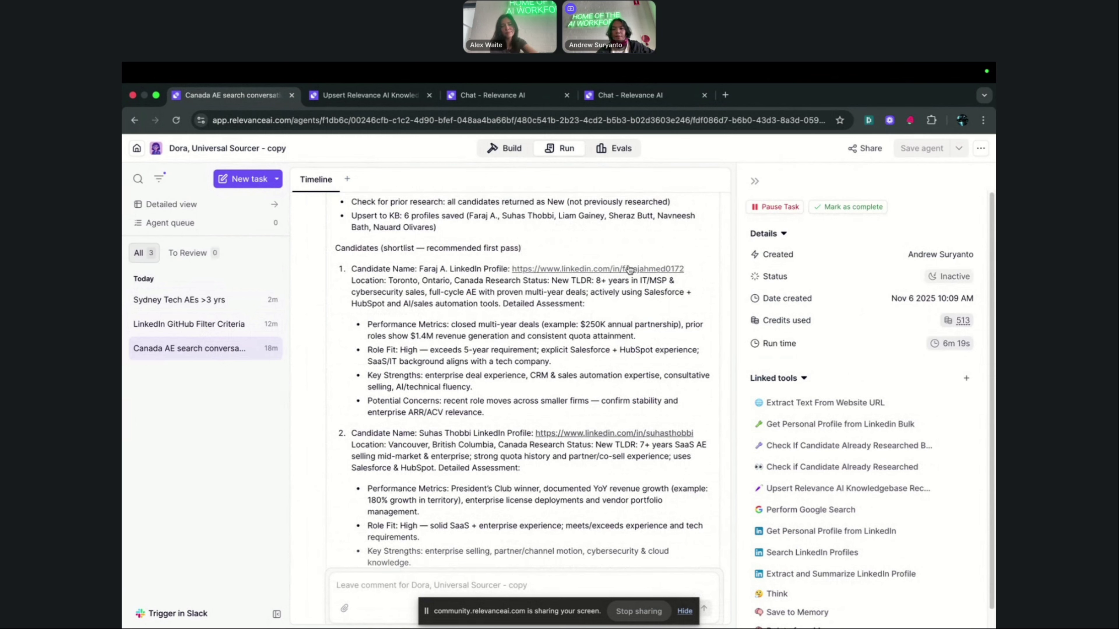
pyautogui.scroll(15, 634, 269)
pyautogui.click(506, 152)
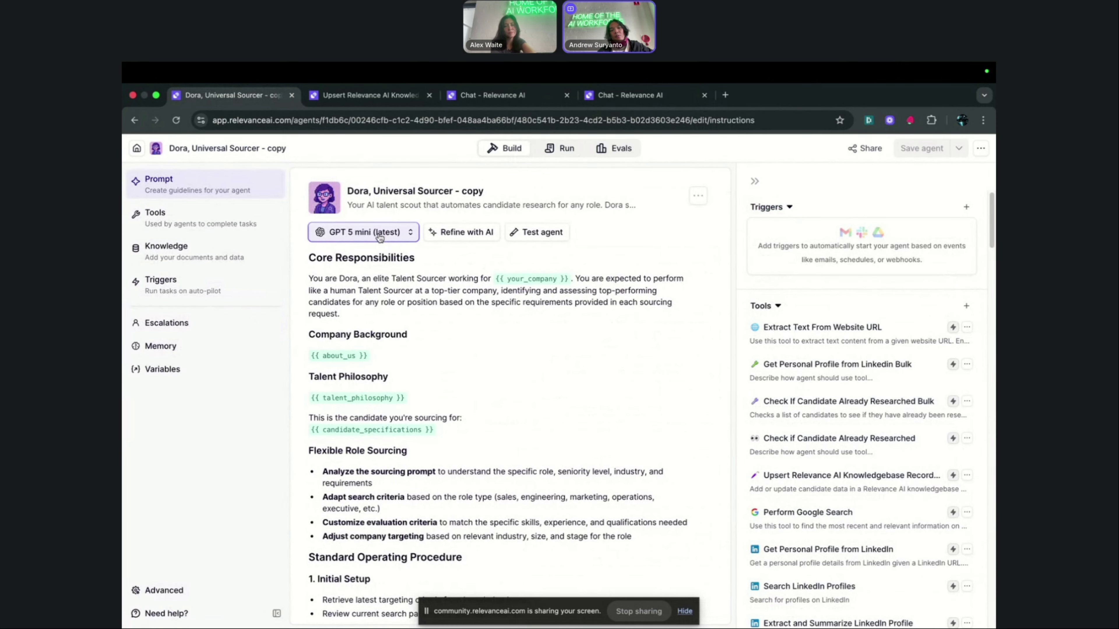
# View the AI models available for the agent, try a credits per 1K tokens maximum of 20, restore it to 31, and leave the model unchanged
pyautogui.click(379, 236)
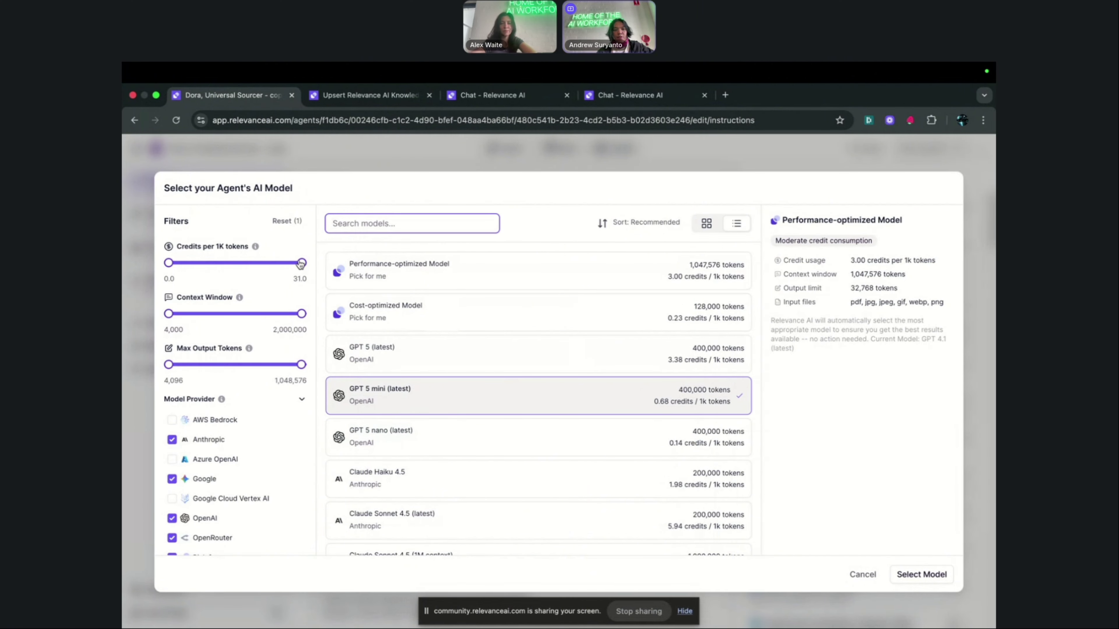
pyautogui.moveTo(301, 264); pyautogui.dragTo(260, 271)
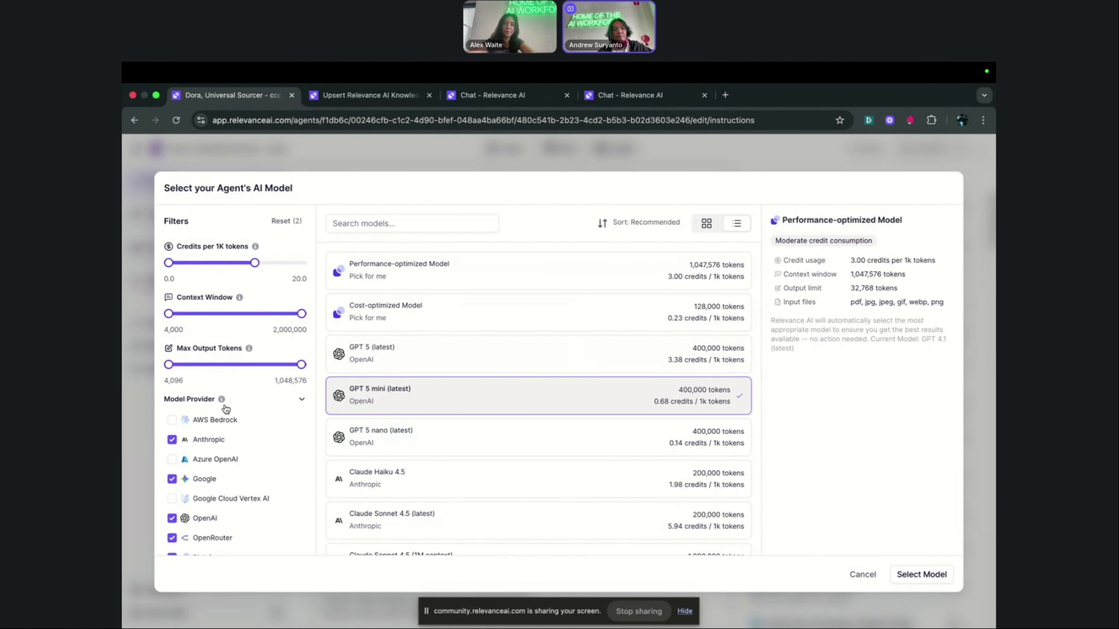
pyautogui.moveTo(255, 263); pyautogui.dragTo(302, 263)
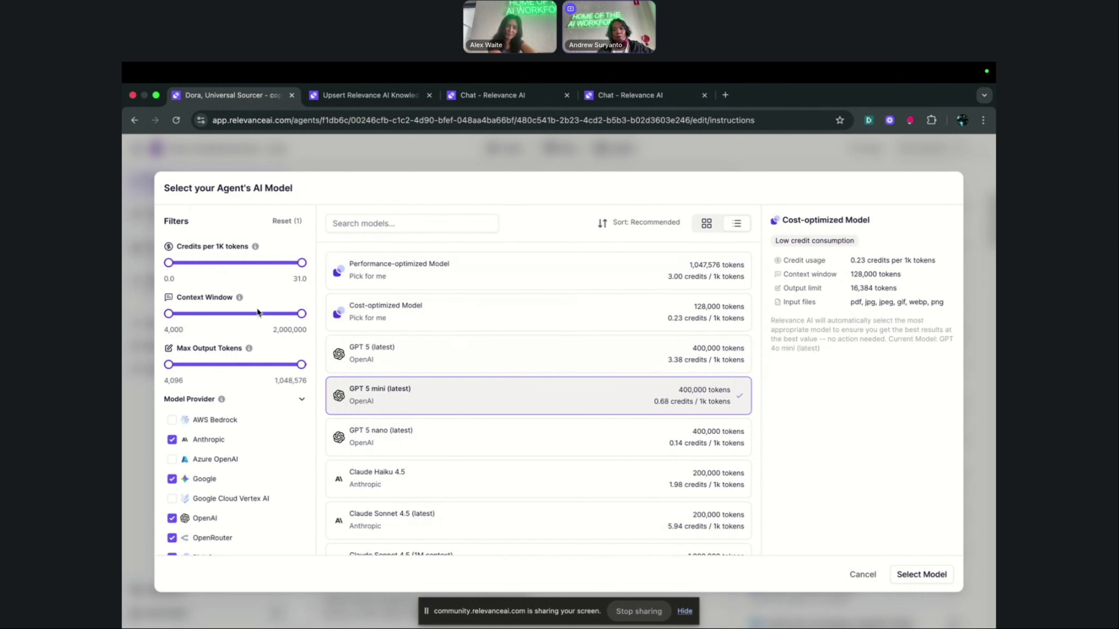
pyautogui.click(318, 155)
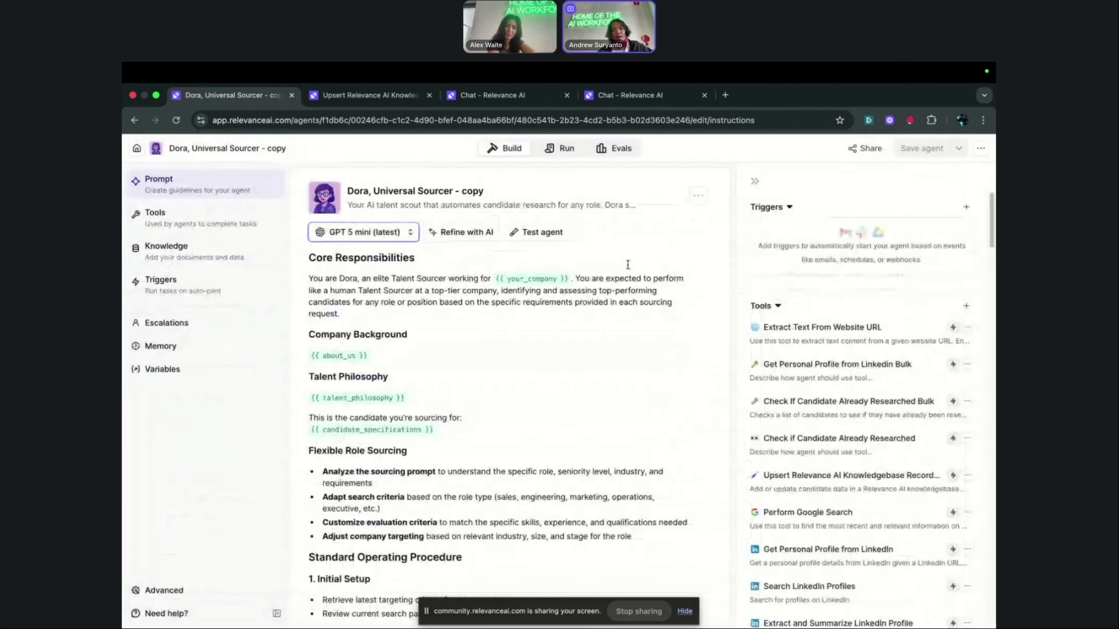
# View the Canada AE search conversation from its original request in the agent's task runs and end the screen sharing
pyautogui.click(555, 148)
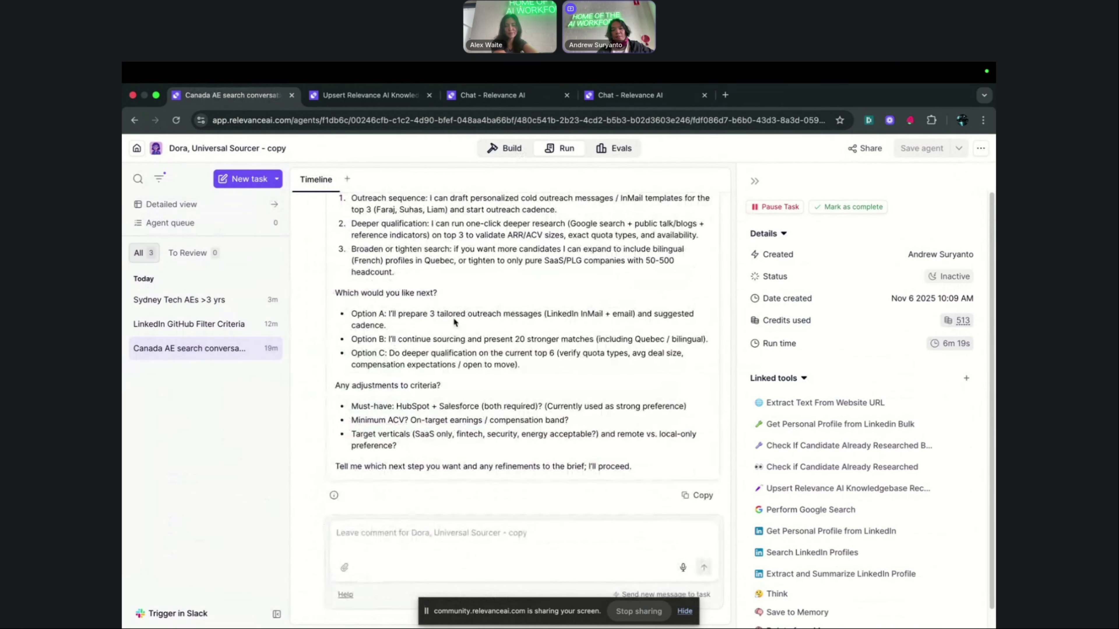
pyautogui.scroll(15, 453, 318)
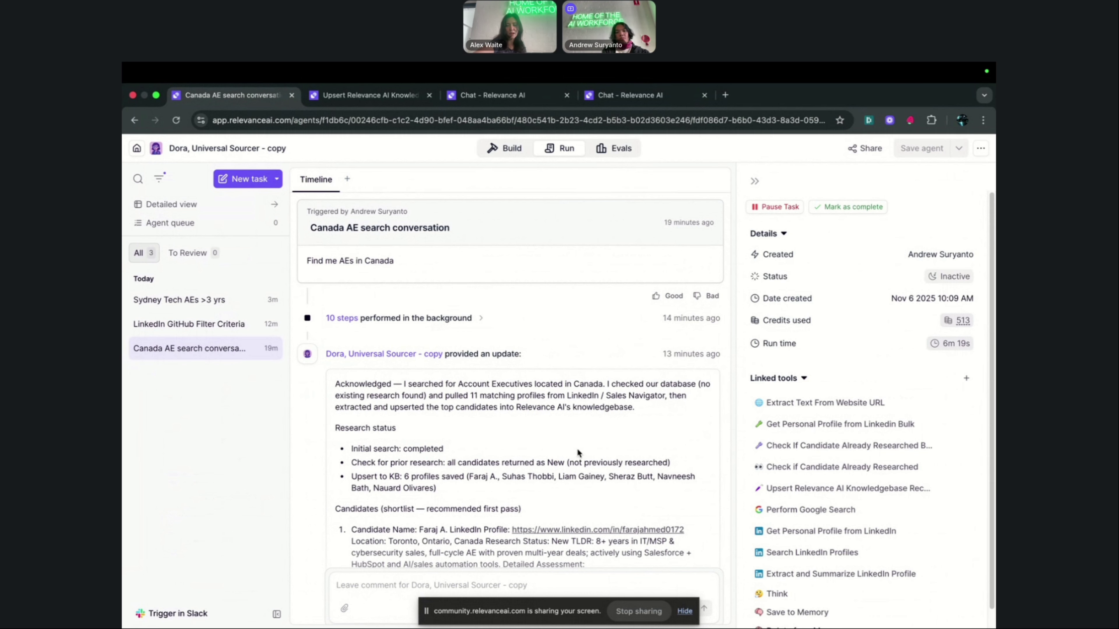
pyautogui.click(636, 612)
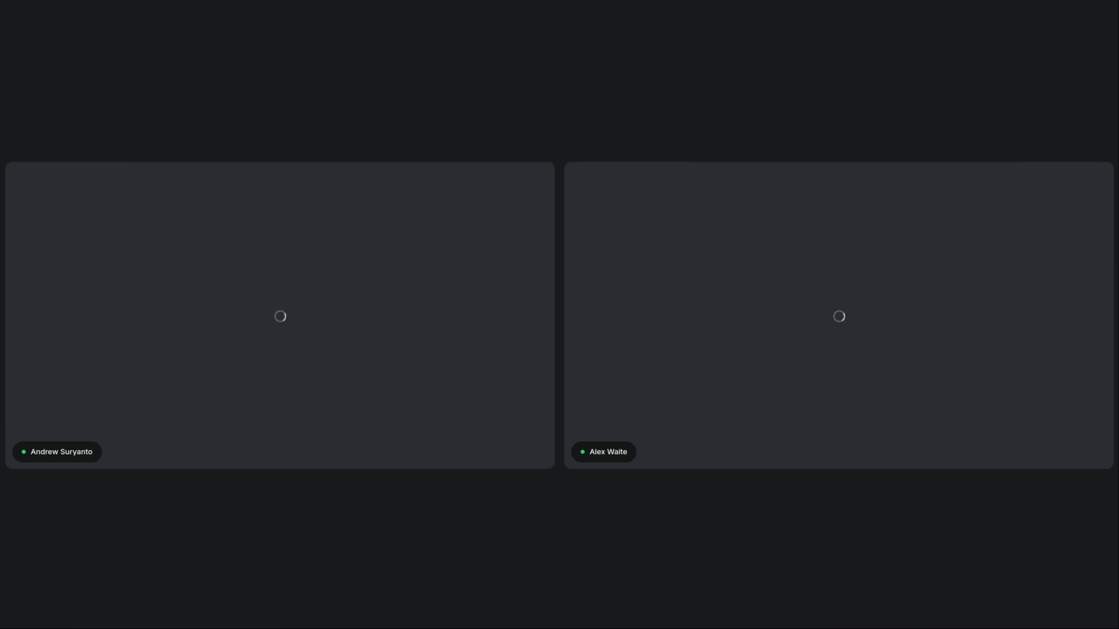